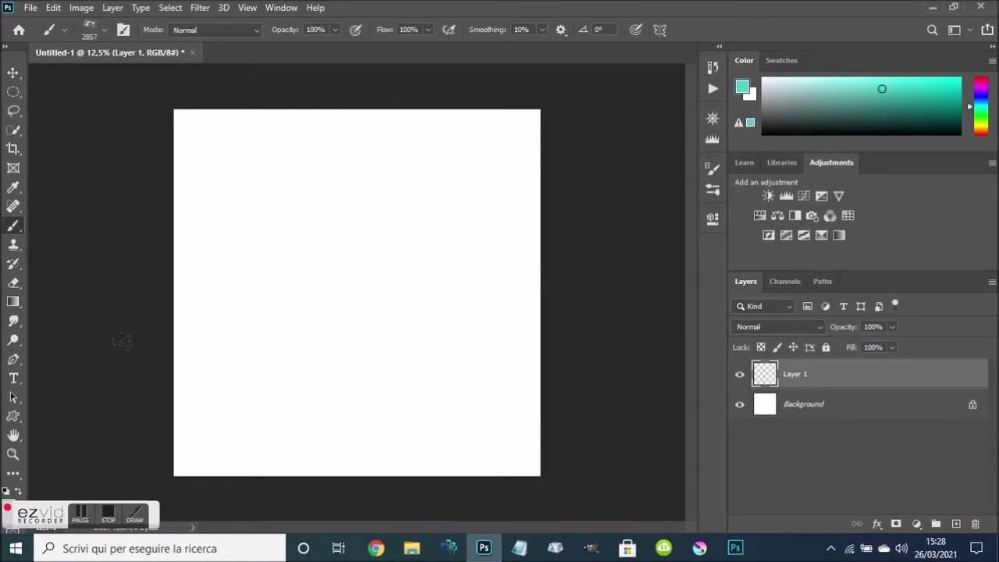
Stamp a teal ink splash in the lower-left and set Layer 1 to Multiply blending
click(121, 344)
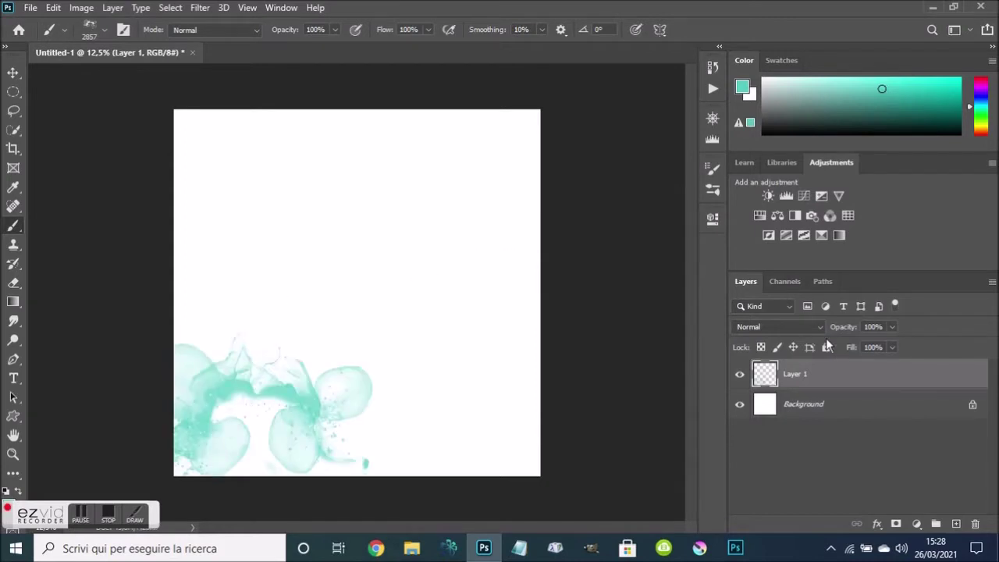
click(808, 327)
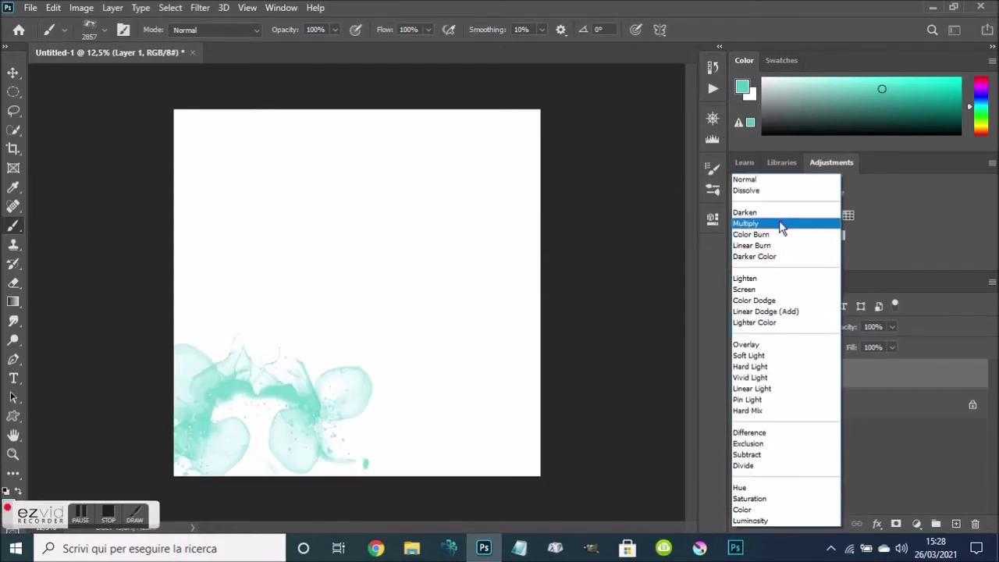
click(781, 224)
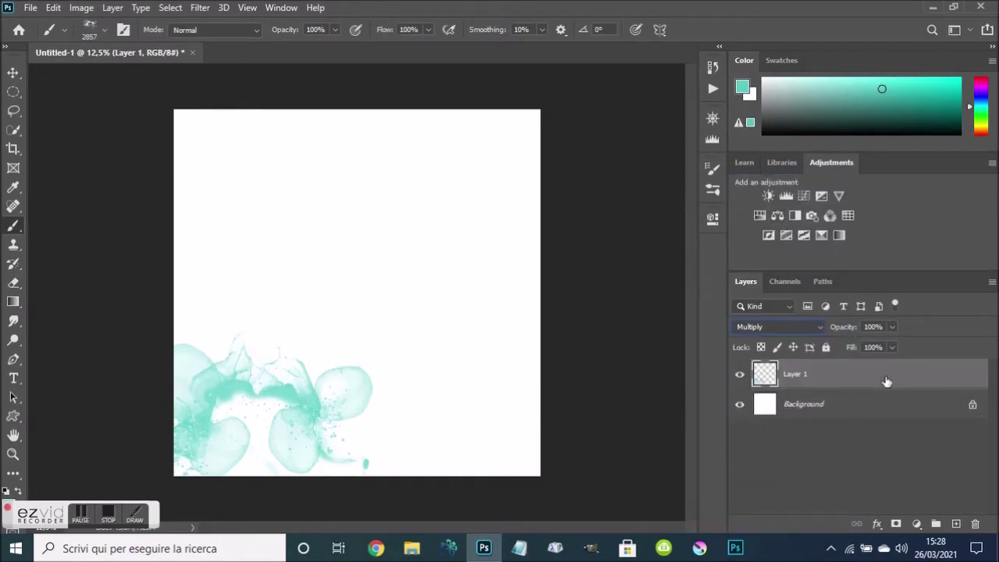
Duplicate Layer 1 and merge the copy back down to deepen the splash
drag(893, 380, 957, 524)
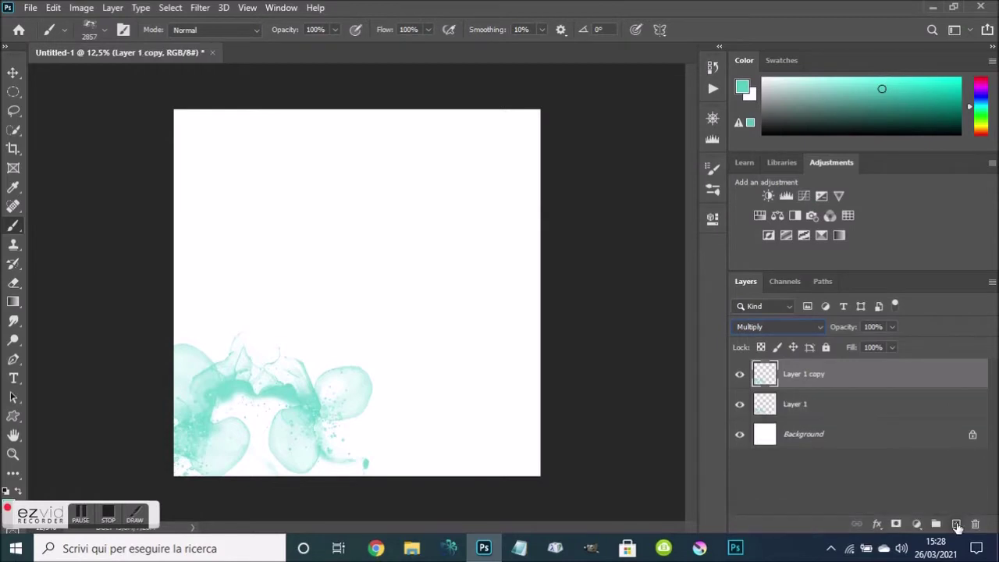
right_click(840, 382)
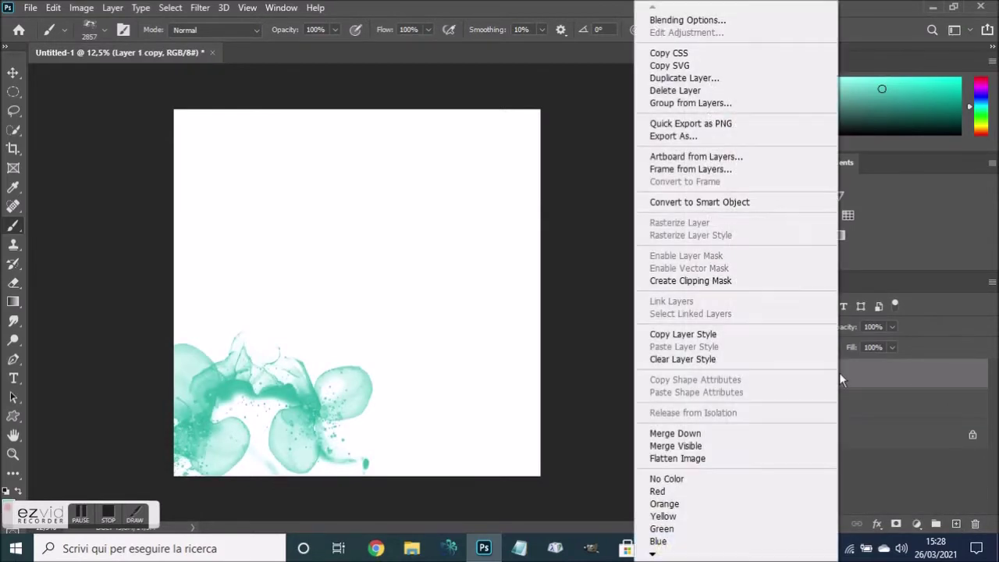
click(704, 434)
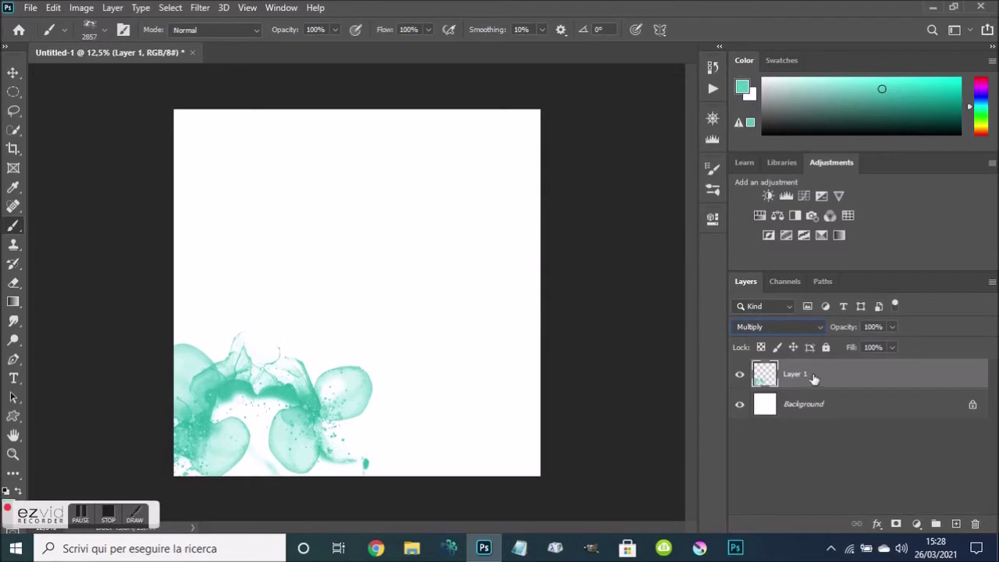
Apply Hue/Saturation with Hue +130, Saturation +10 and Lightness -61 to the splash
key(ctrl+u)
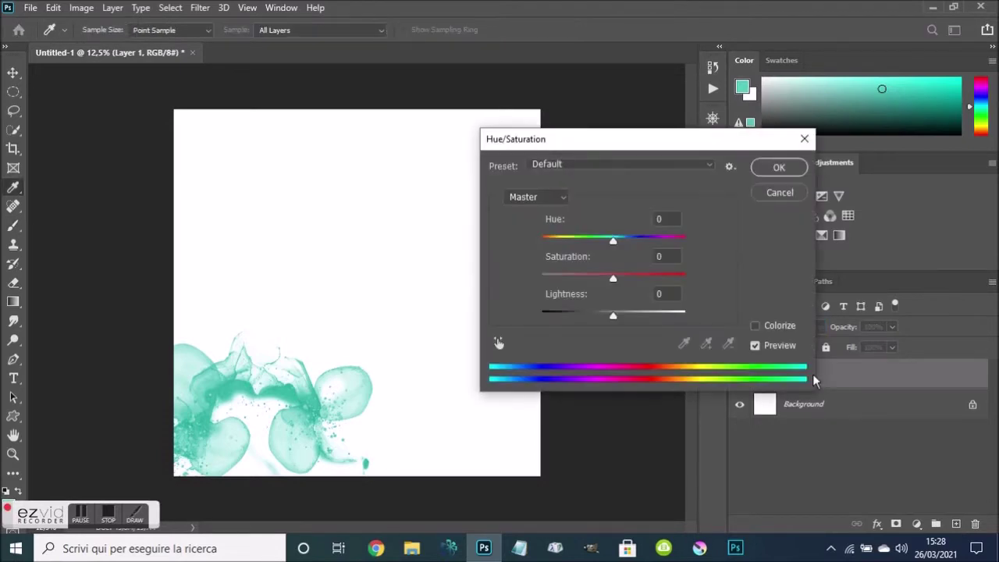
drag(613, 316, 529, 320)
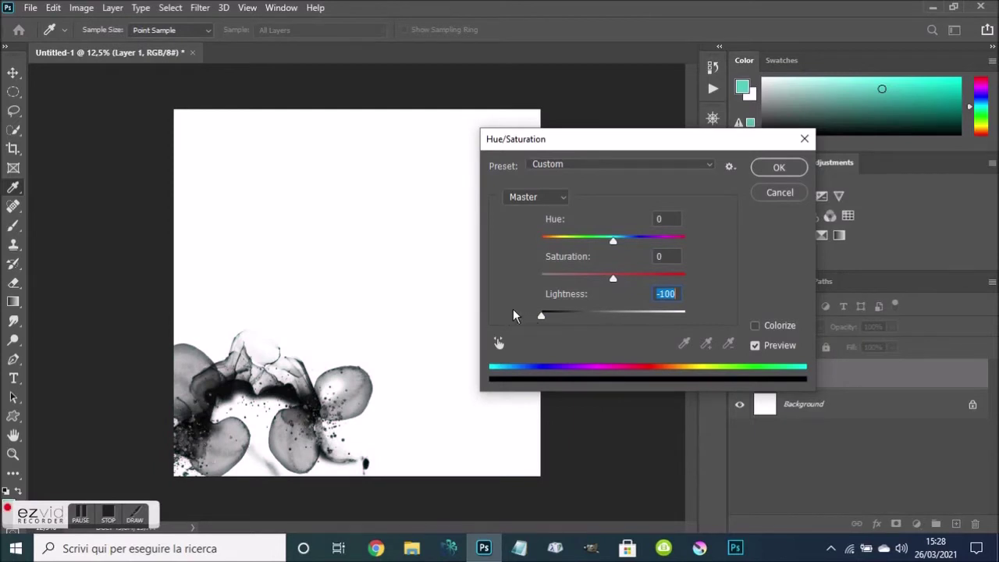
mouse_move(613, 278)
mouse_down()
mouse_move(781, 290)
mouse_move(568, 277)
mouse_move(754, 283)
mouse_move(591, 278)
mouse_move(620, 277)
mouse_up()
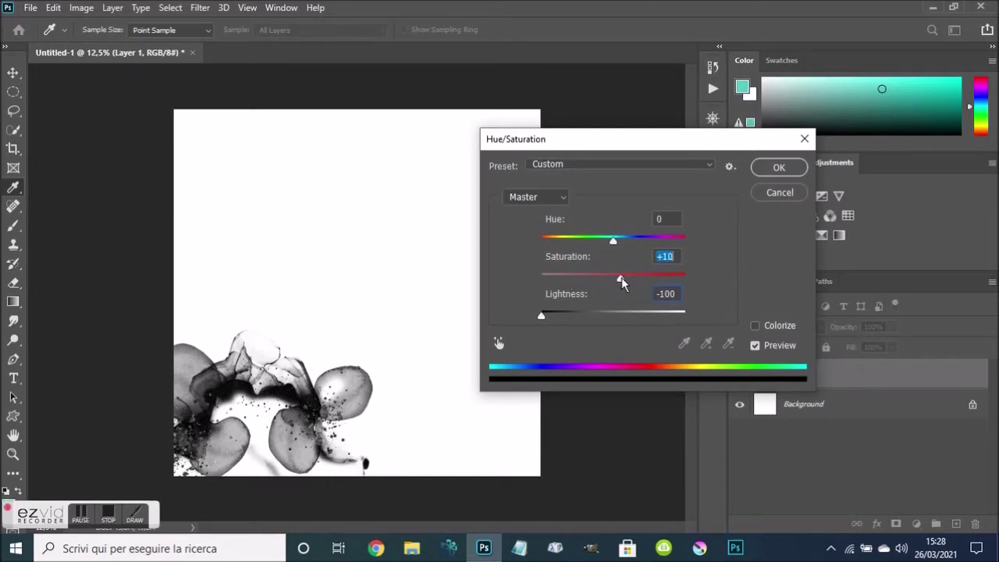
click(570, 315)
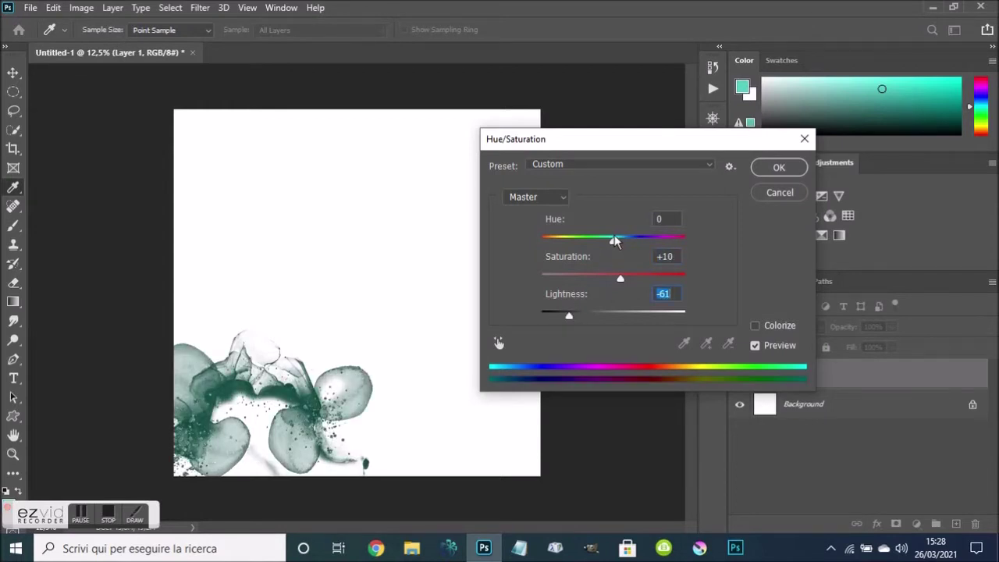
mouse_move(614, 242)
mouse_down()
mouse_move(687, 242)
mouse_move(645, 239)
mouse_move(672, 247)
mouse_up()
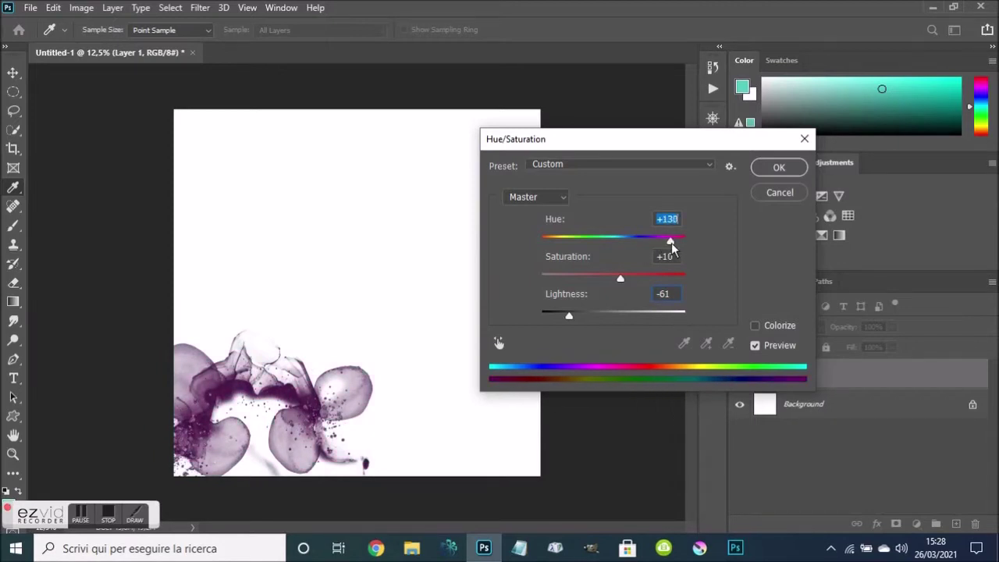
click(777, 166)
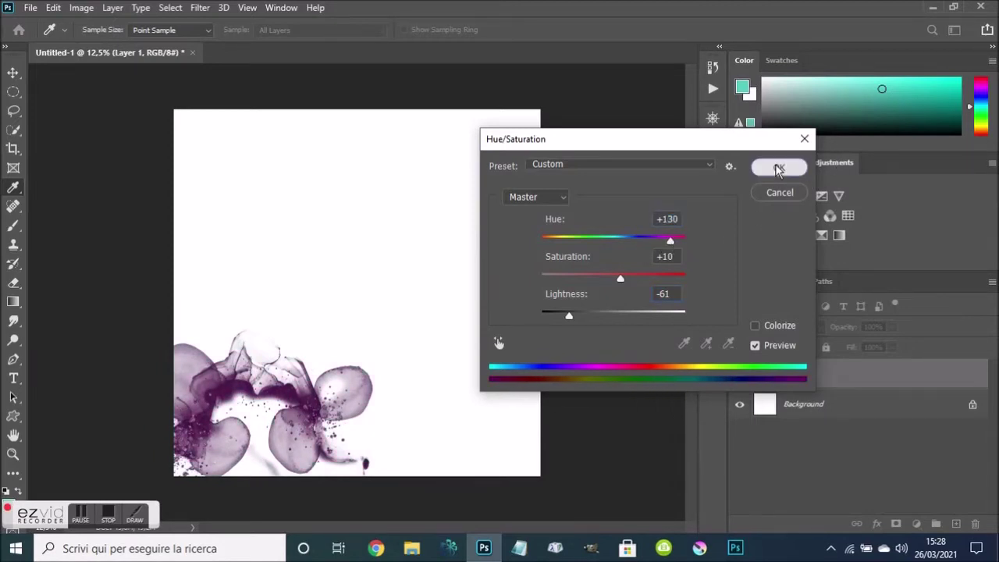
Add an empty Layer 2 and rotate the alcohol ink brush angle to -172°
click(958, 524)
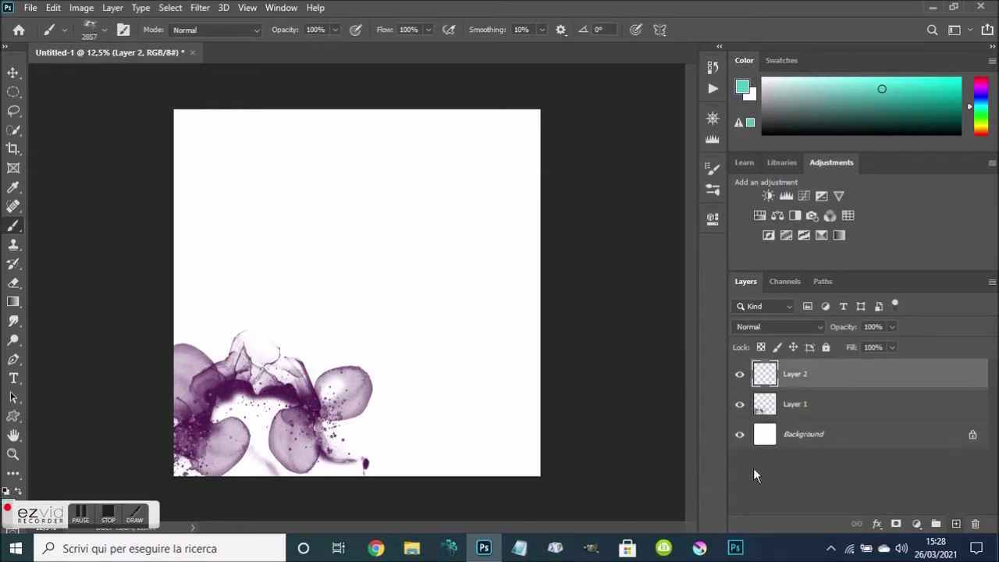
click(103, 31)
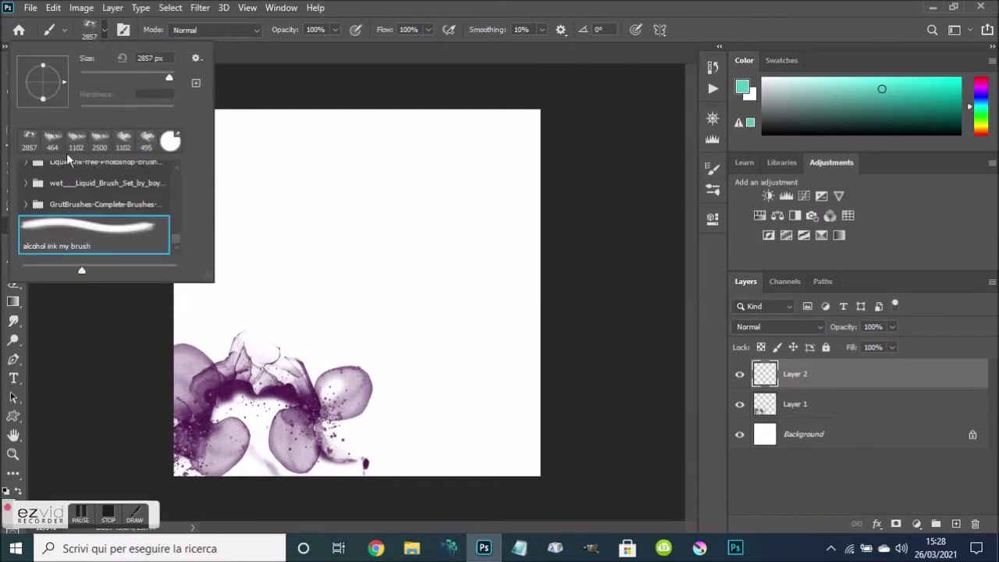
click(28, 88)
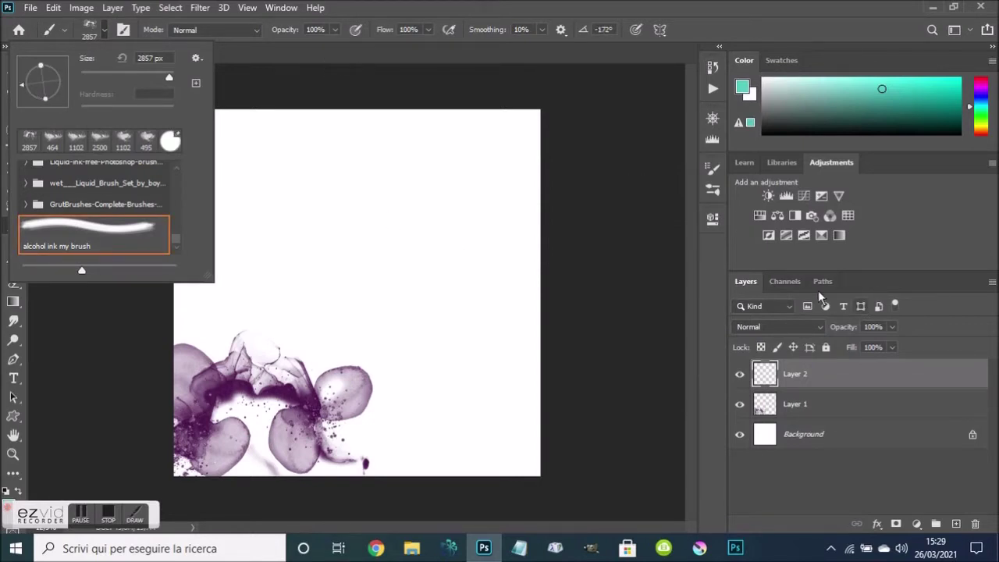
click(811, 317)
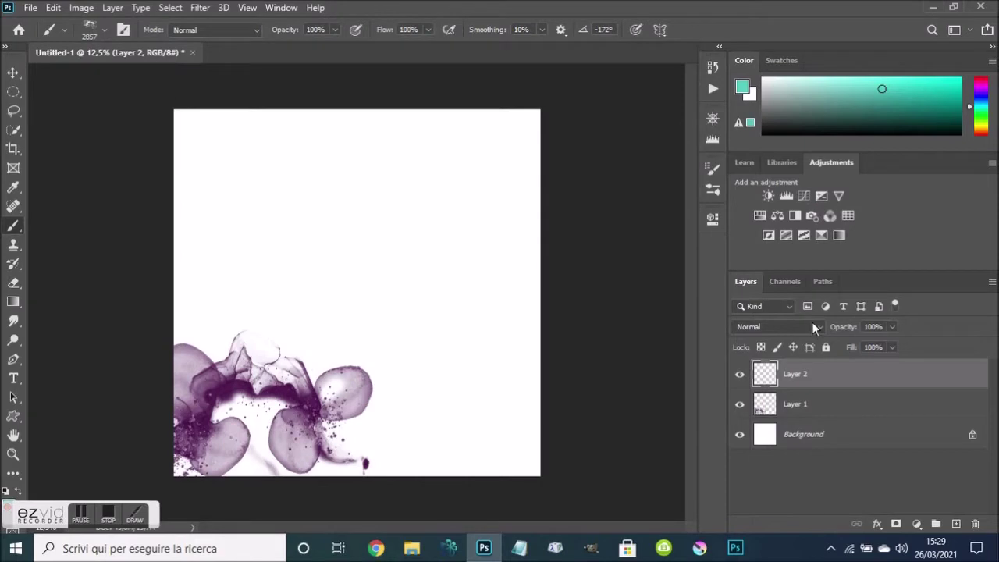
Set Layer 2 to Multiply blending
click(812, 324)
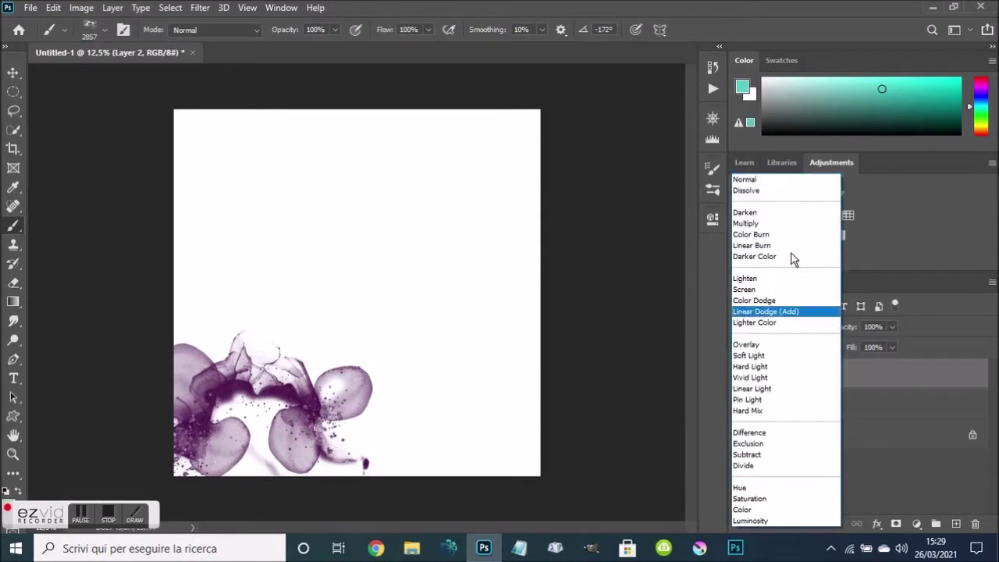
click(748, 224)
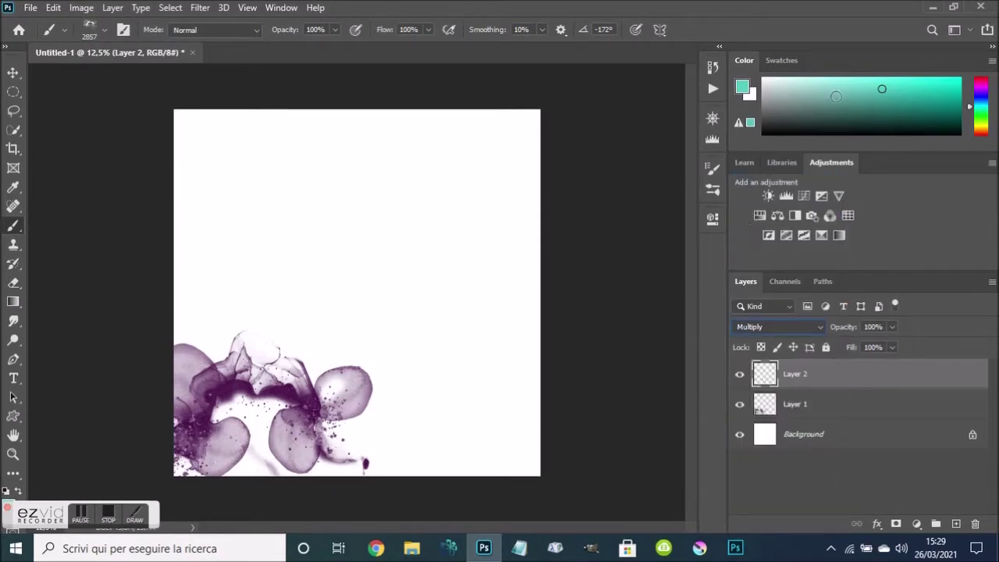
click(710, 170)
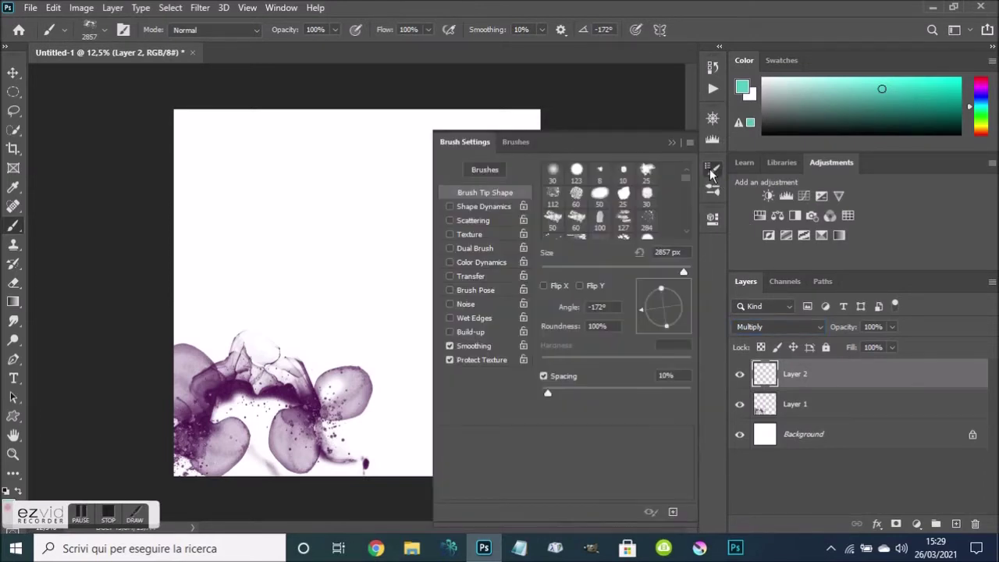
Enable Color Dynamics (100% fore/background, 72% hue, 71% saturation, 23% brightness, +68% purity) and stamp an upper-right splash
click(468, 263)
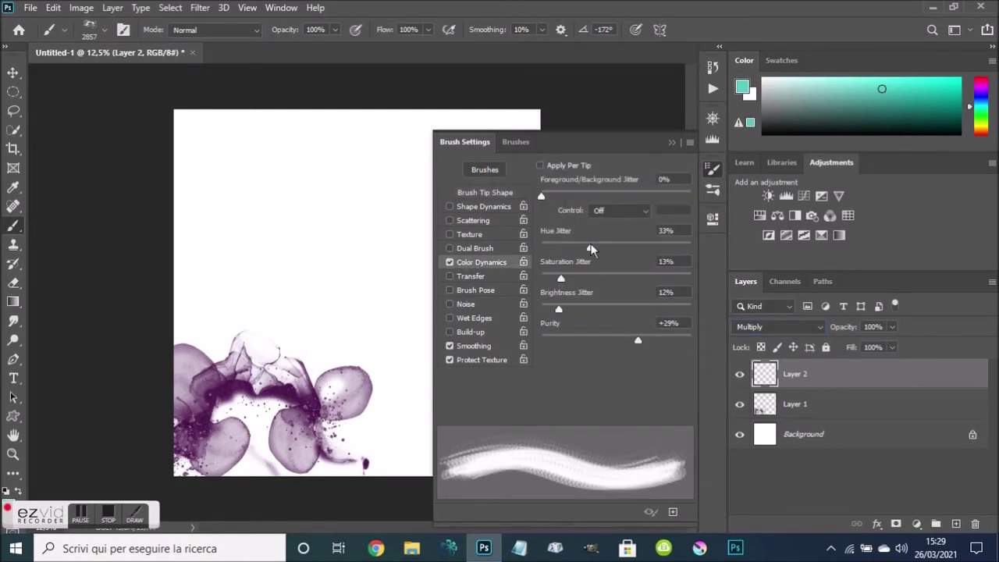
drag(581, 195, 714, 188)
click(593, 248)
drag(593, 248, 648, 249)
drag(563, 279, 647, 280)
mouse_move(559, 308)
mouse_down()
mouse_move(608, 307)
mouse_move(575, 307)
mouse_up()
mouse_move(633, 340)
mouse_down()
mouse_move(581, 339)
mouse_move(666, 340)
mouse_up()
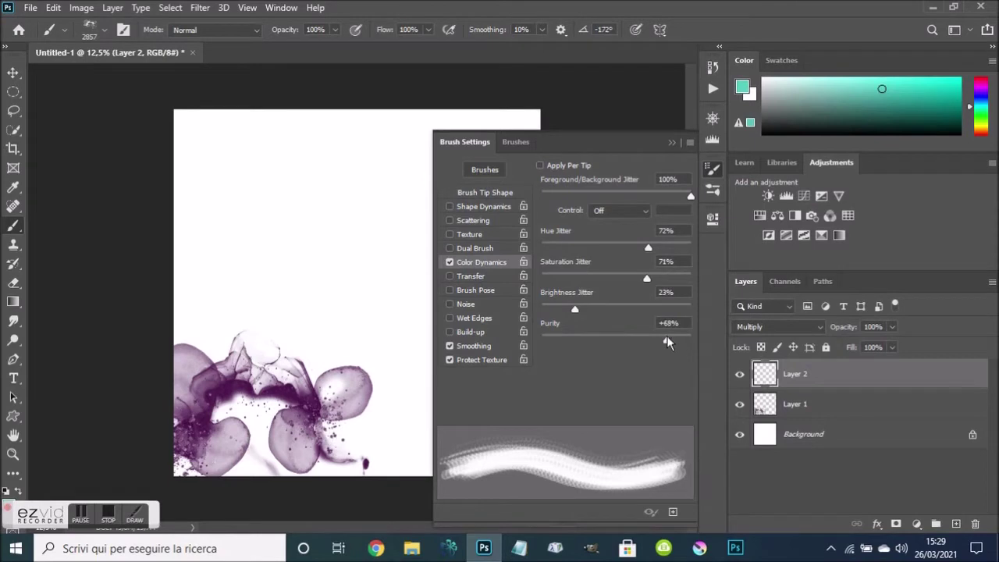
click(671, 142)
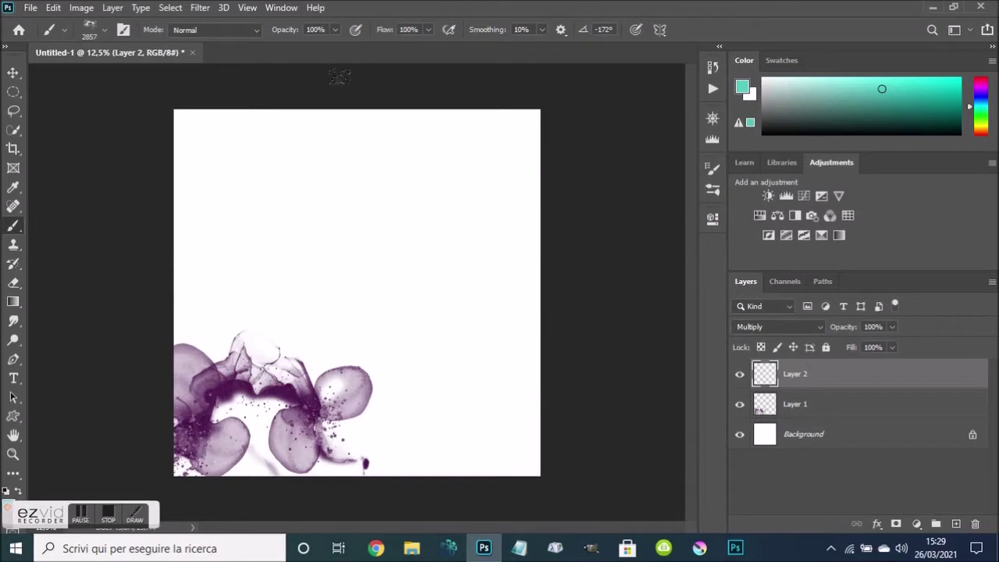
click(469, 164)
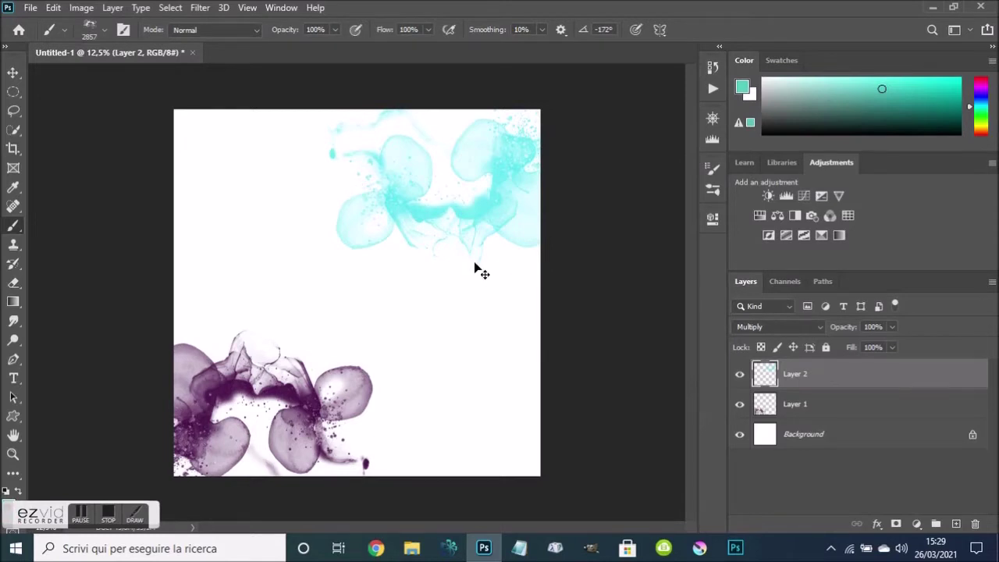
Replace the cyan splash with a purple upper-right splash and add an empty Layer 3
key(ctrl+z)
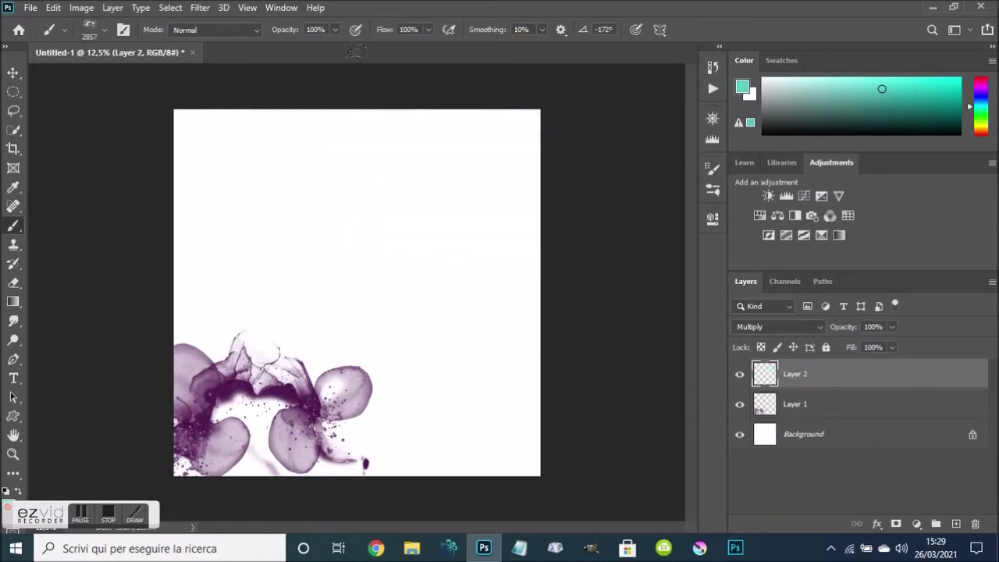
click(447, 170)
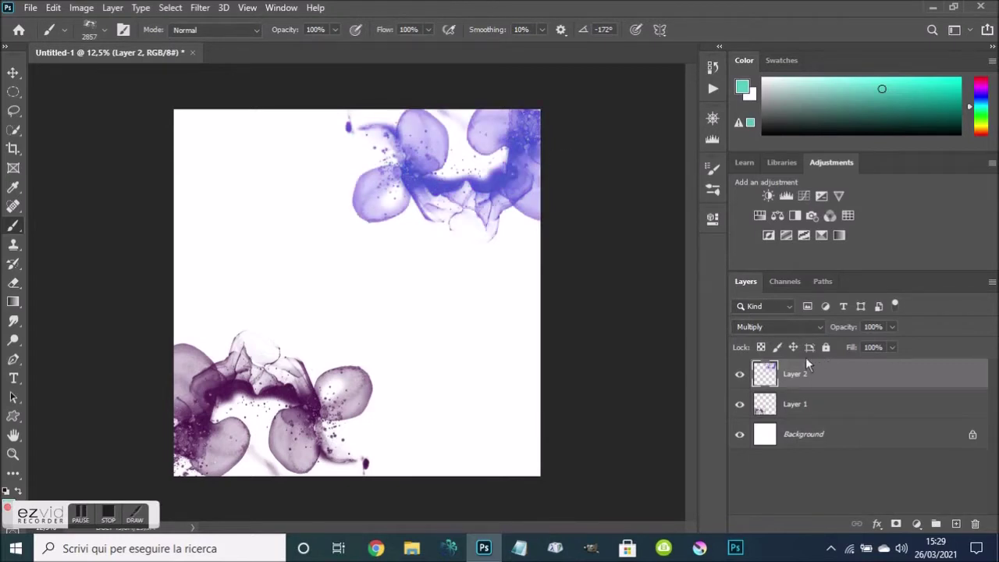
click(957, 524)
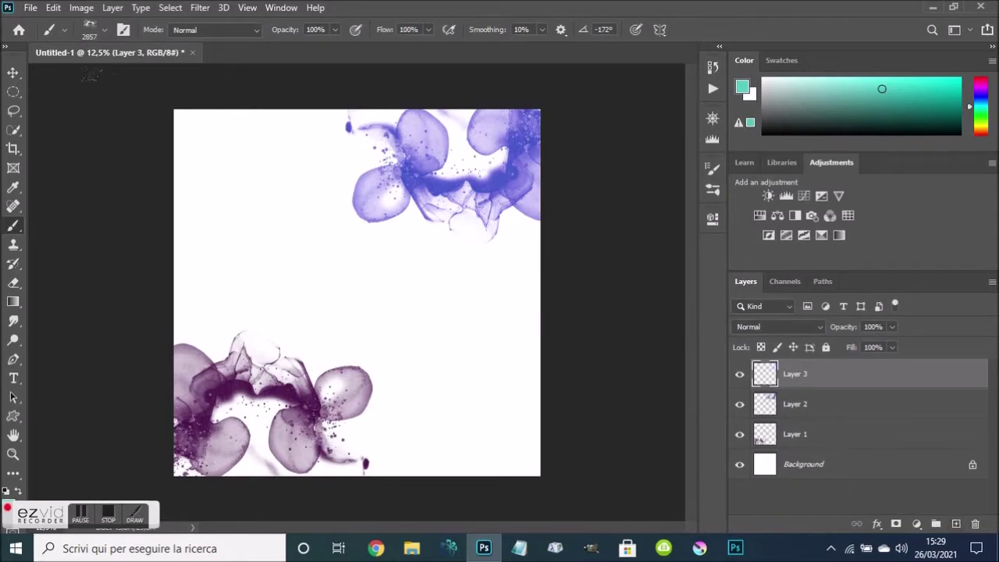
click(103, 29)
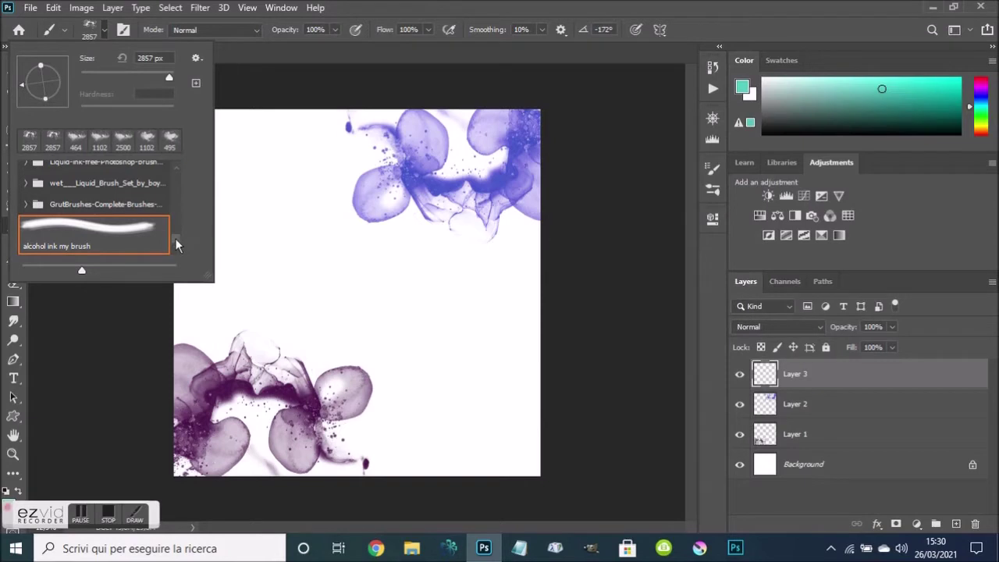
Choose the sumi 1 brush from the Sumi_Ink brush folder
drag(175, 238, 176, 224)
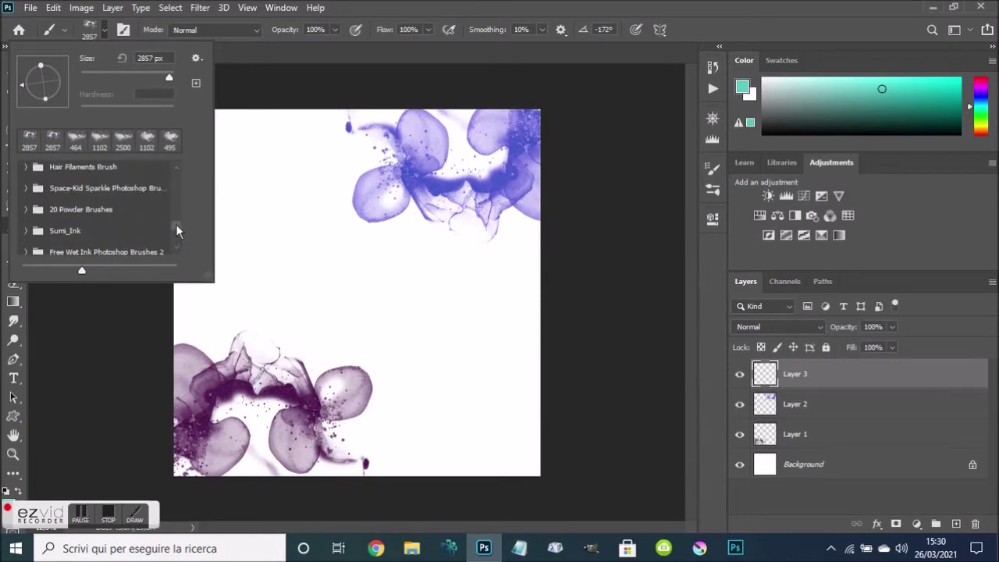
click(25, 231)
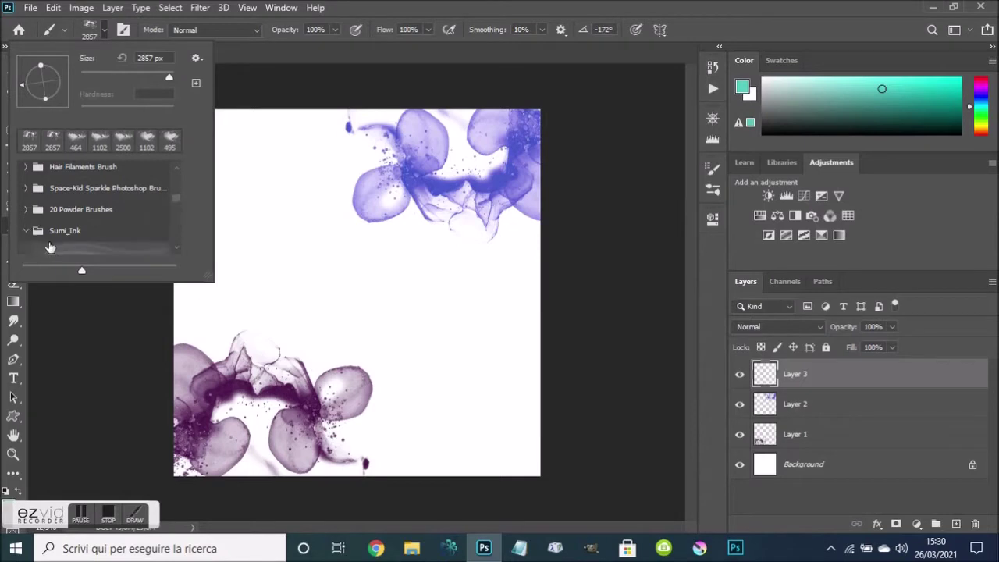
click(172, 247)
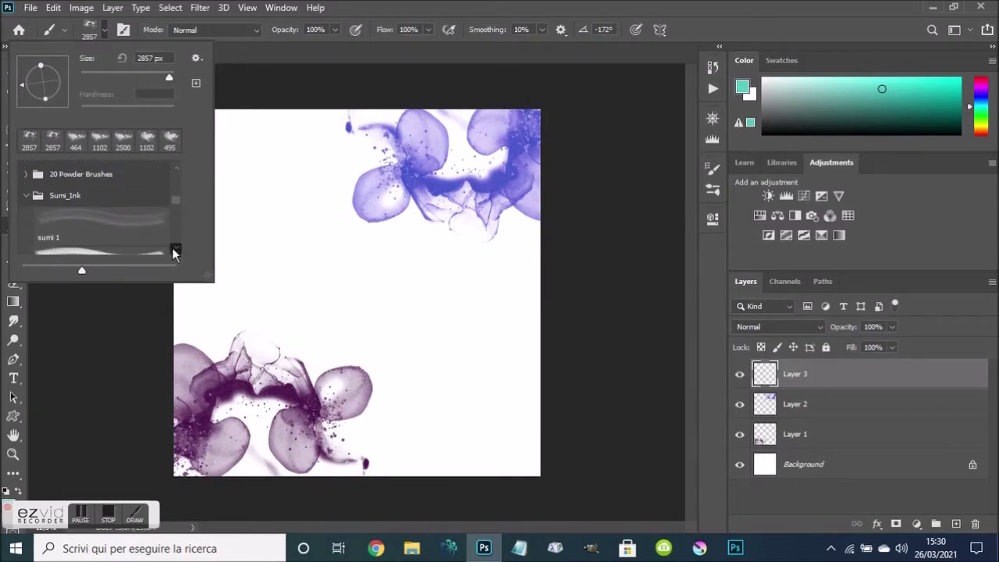
click(97, 208)
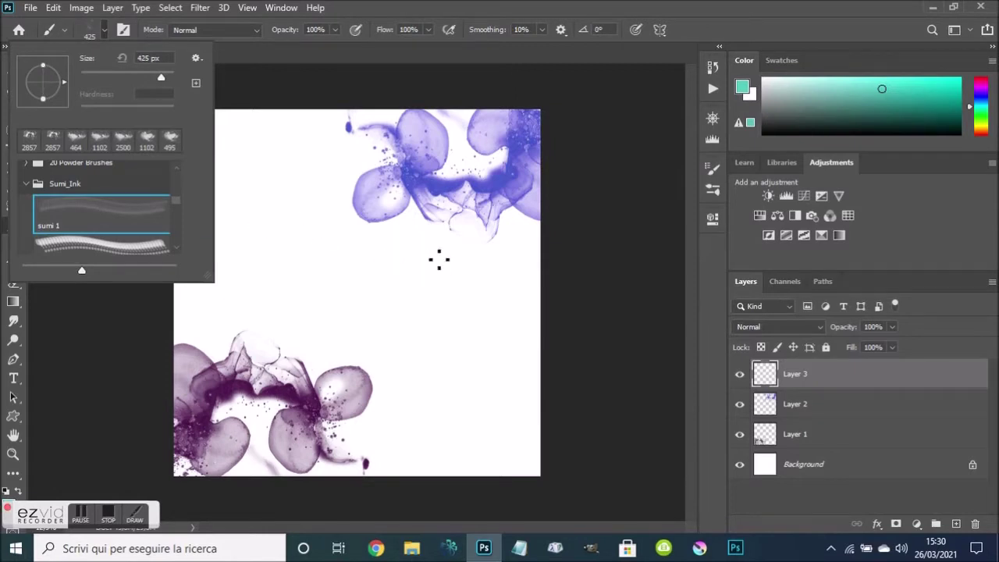
Set Layer 3 to Darken blending and pick a saturated magenta paint colour
click(803, 328)
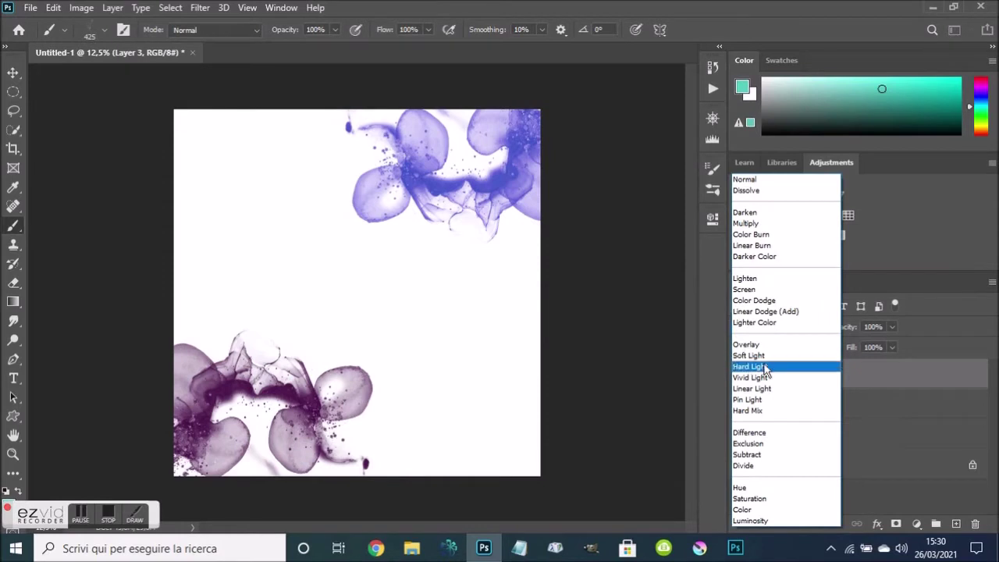
click(757, 216)
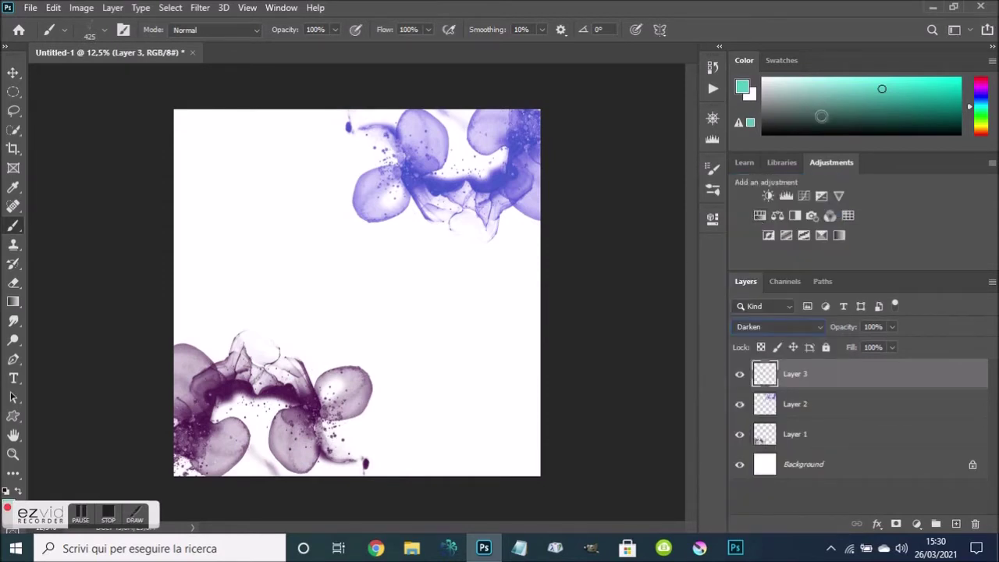
drag(982, 97, 981, 92)
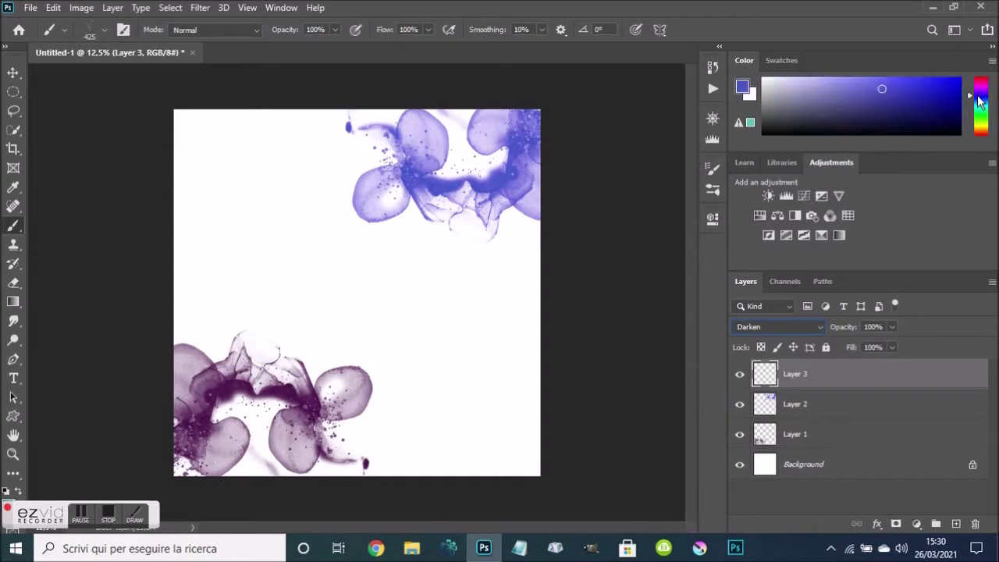
drag(913, 106, 968, 82)
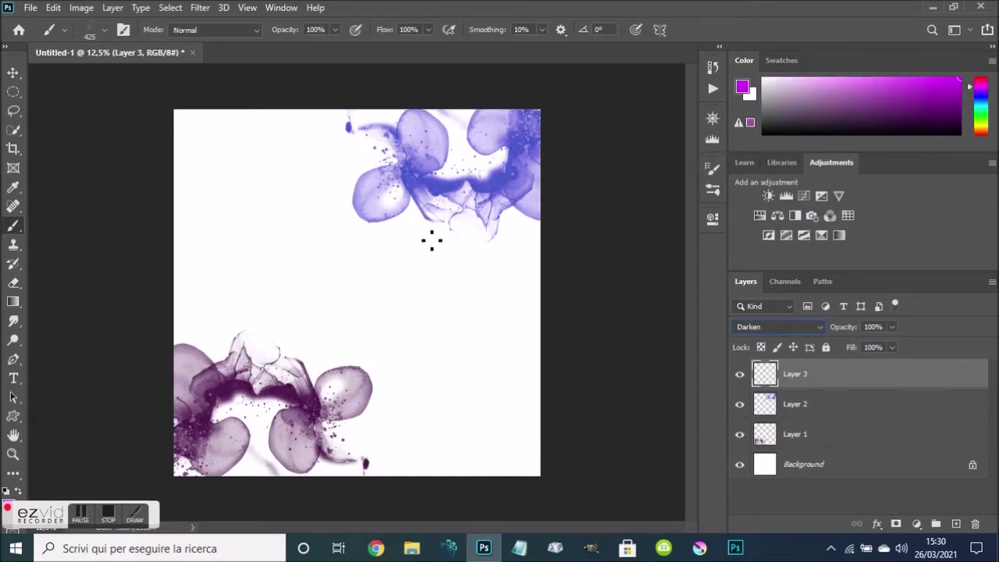
Enlarge the sumi brush to 1102 px
click(104, 32)
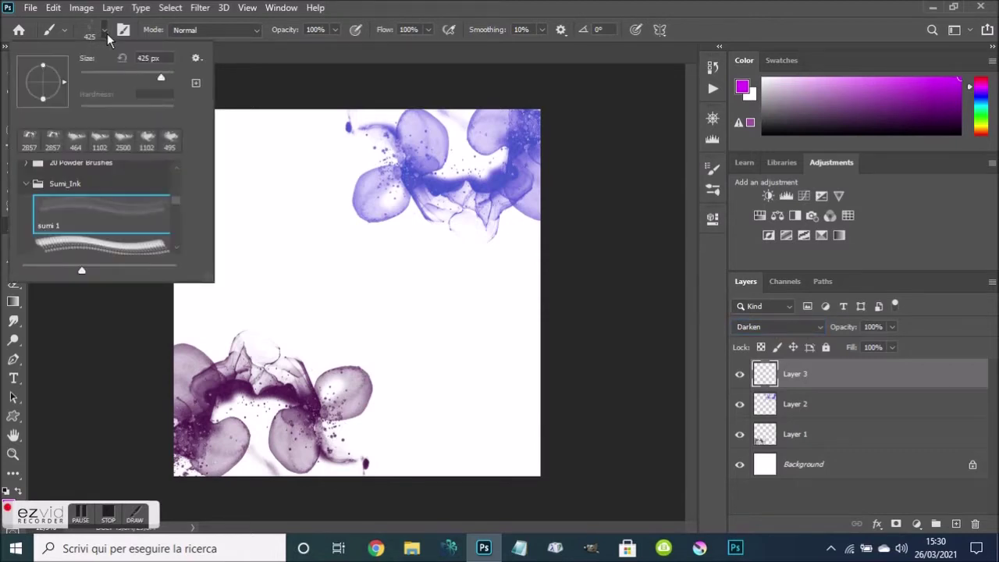
click(165, 71)
key(Return)
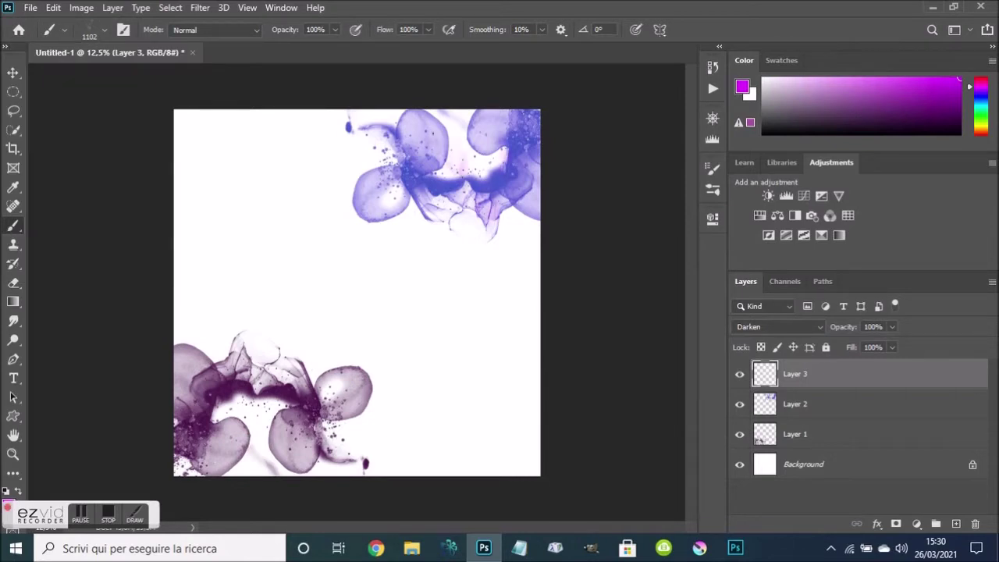
Paint test magenta strokes over the upper-right flower, then undo them
mouse_move(534, 128)
mouse_down()
mouse_move(517, 186)
mouse_move(475, 196)
mouse_up()
mouse_move(476, 133)
mouse_down()
mouse_move(461, 190)
mouse_move(443, 191)
mouse_move(481, 227)
mouse_move(529, 217)
mouse_move(536, 194)
mouse_up()
key(ctrl+z)
Enable Color Dynamics and Shape Dynamics with 100% size jitter
click(712, 171)
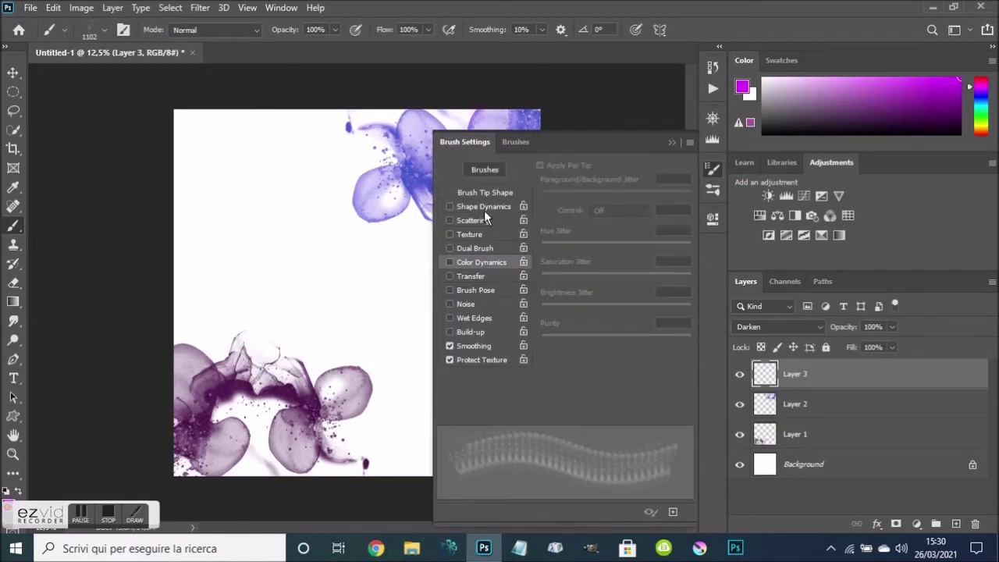
click(476, 262)
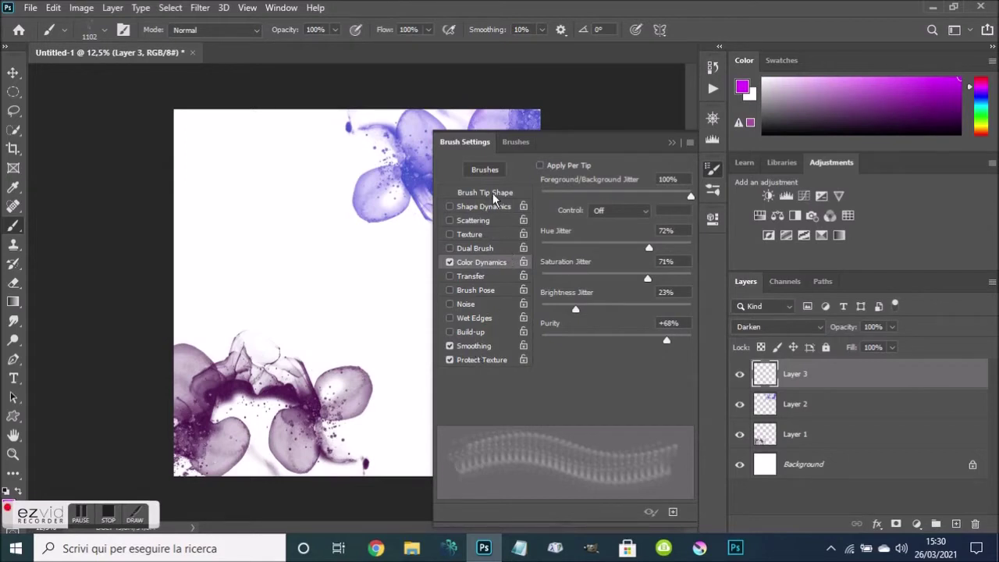
click(483, 206)
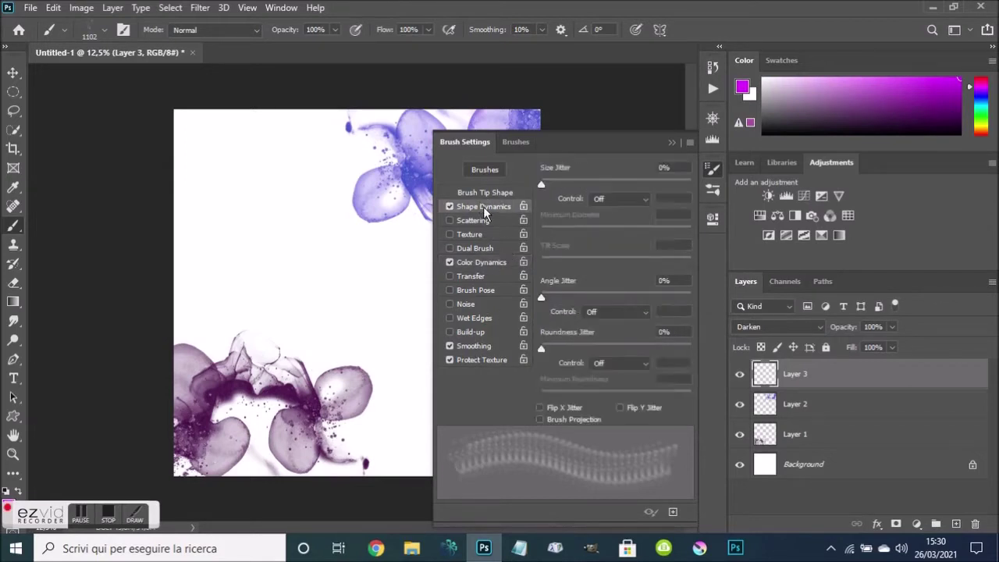
drag(543, 182, 739, 182)
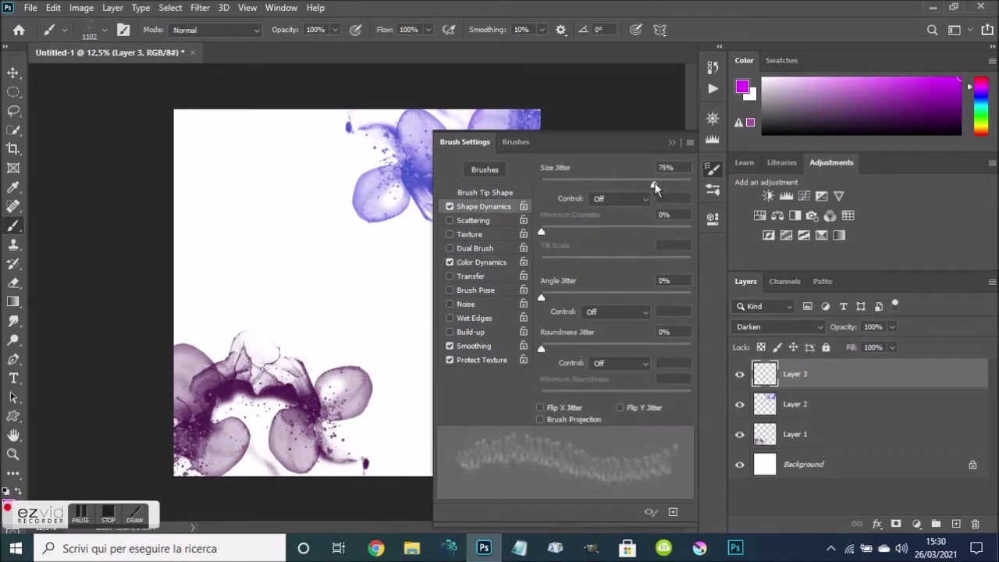
Set the brush tip spacing to about 118%
click(484, 192)
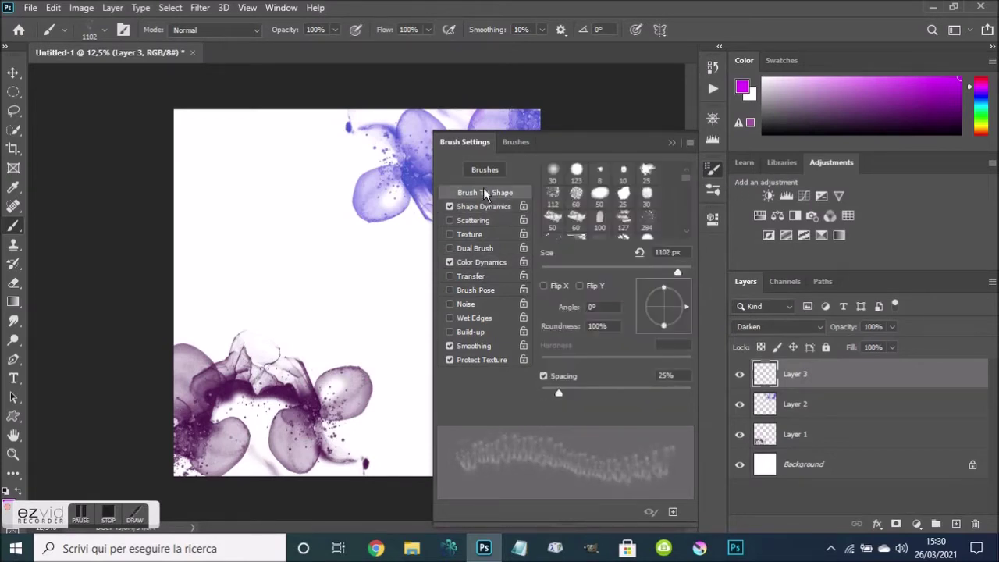
click(621, 390)
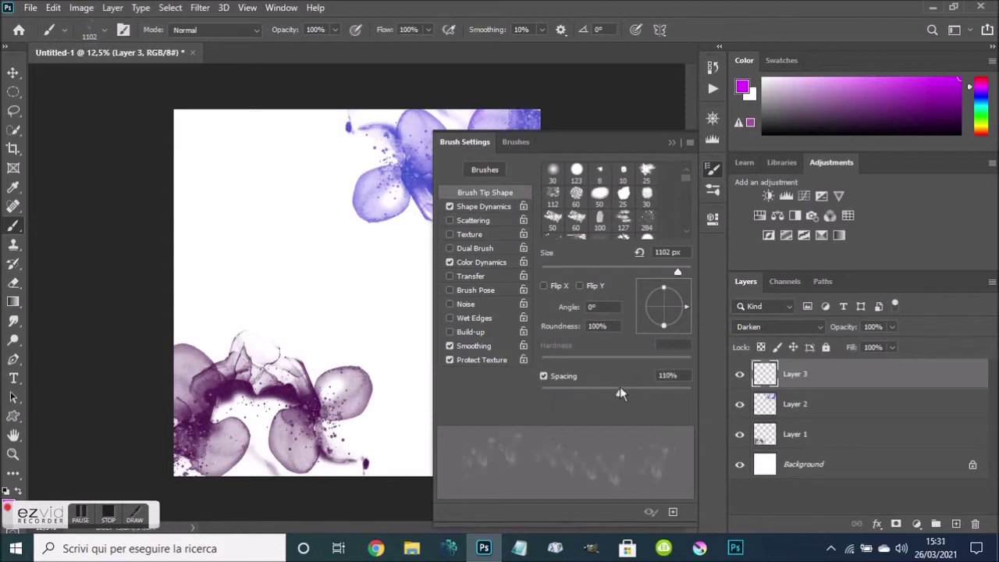
drag(623, 387, 722, 376)
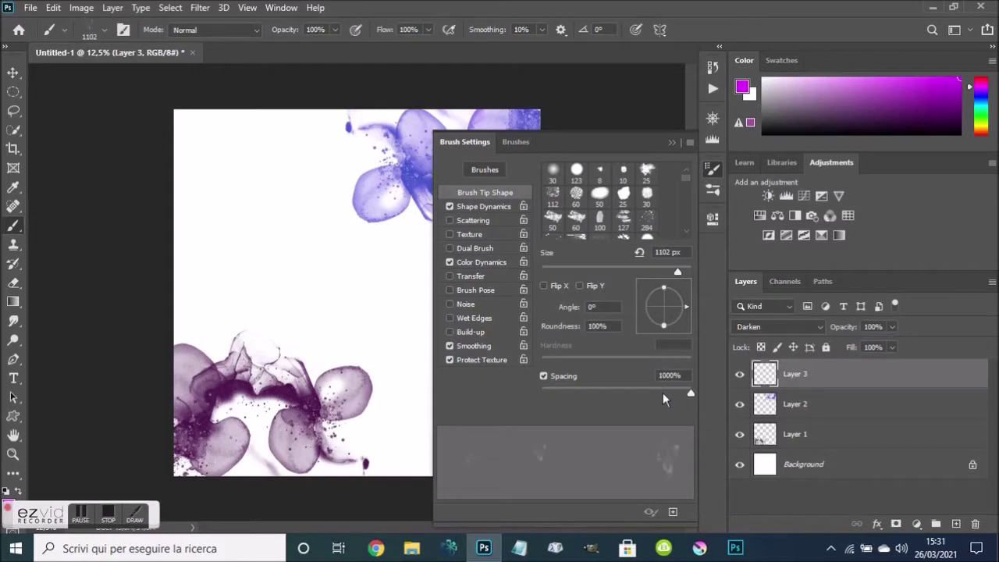
drag(663, 393, 625, 393)
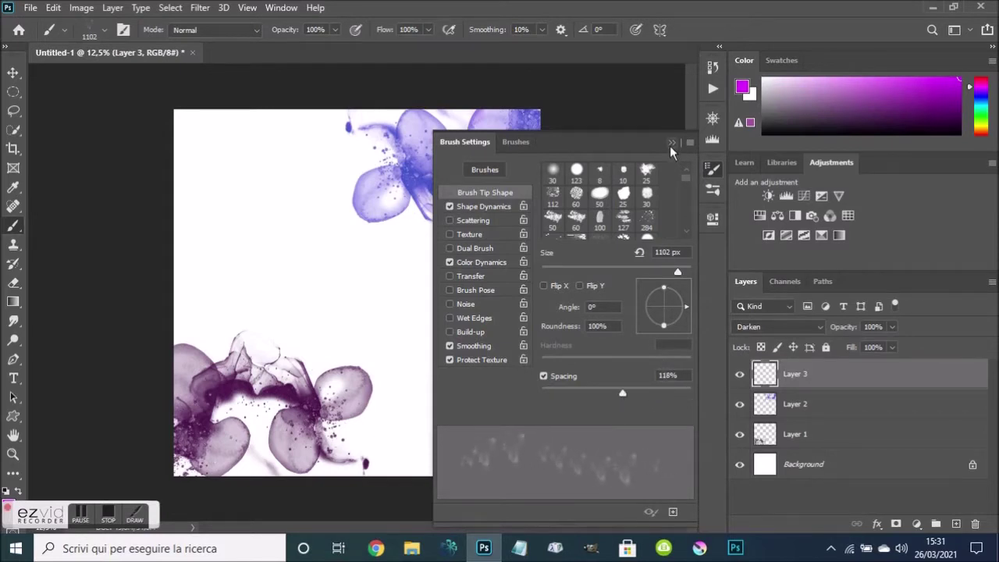
click(671, 143)
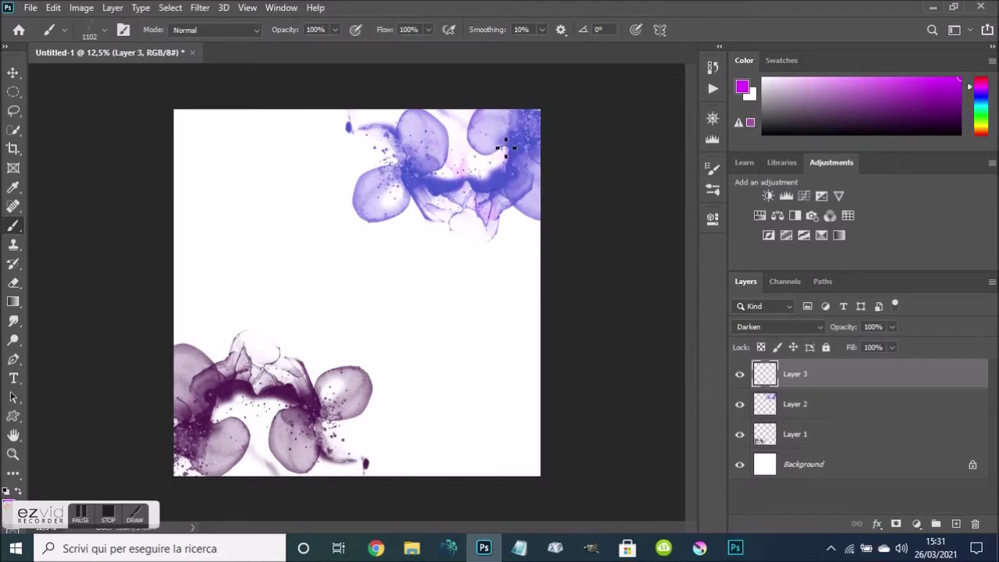
Set Layer 3 to Multiply, pick a lighter purple, and brush a pale-pink trail toward the right edge
click(775, 325)
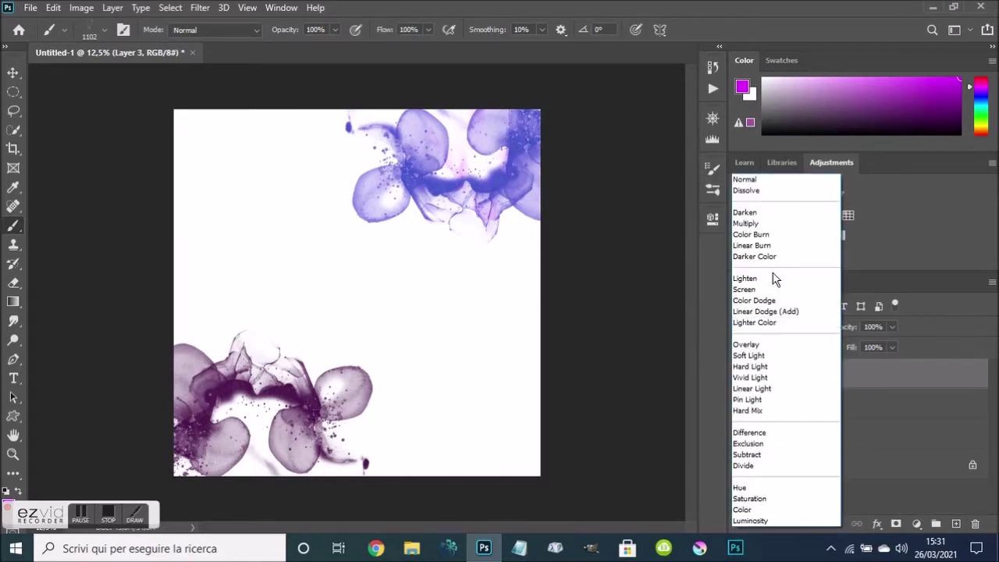
click(758, 226)
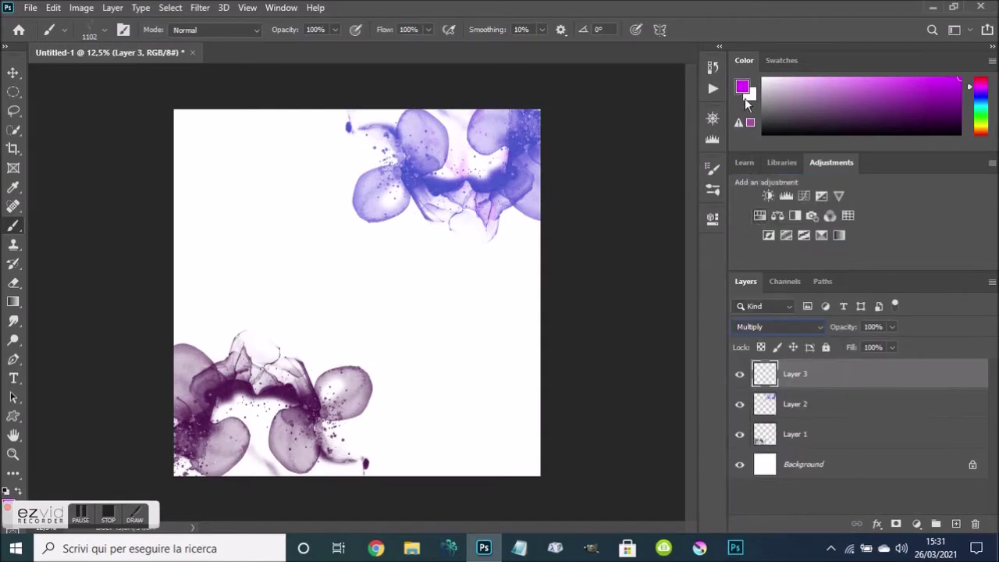
click(841, 95)
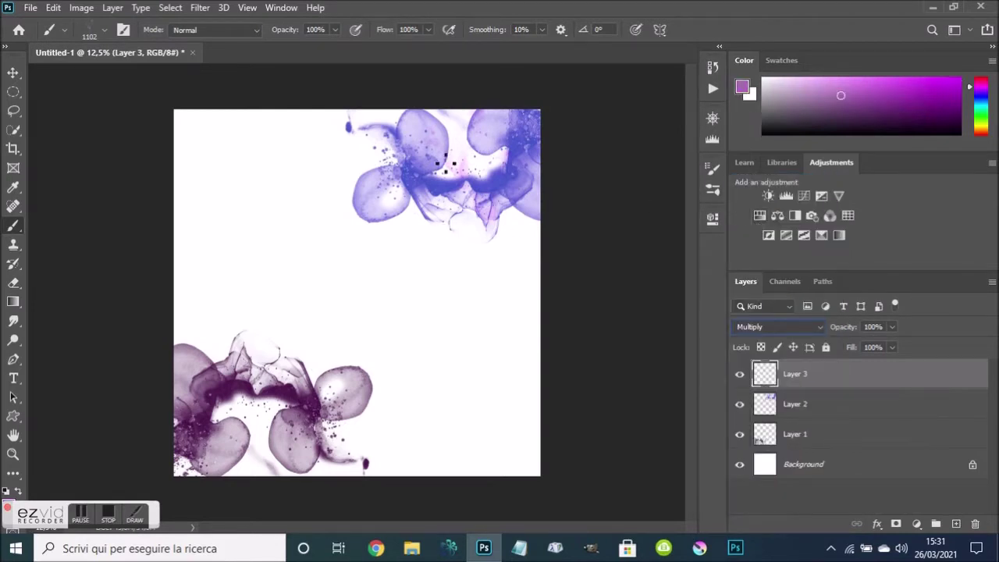
mouse_move(491, 178)
mouse_down()
mouse_move(531, 300)
mouse_move(534, 237)
mouse_up()
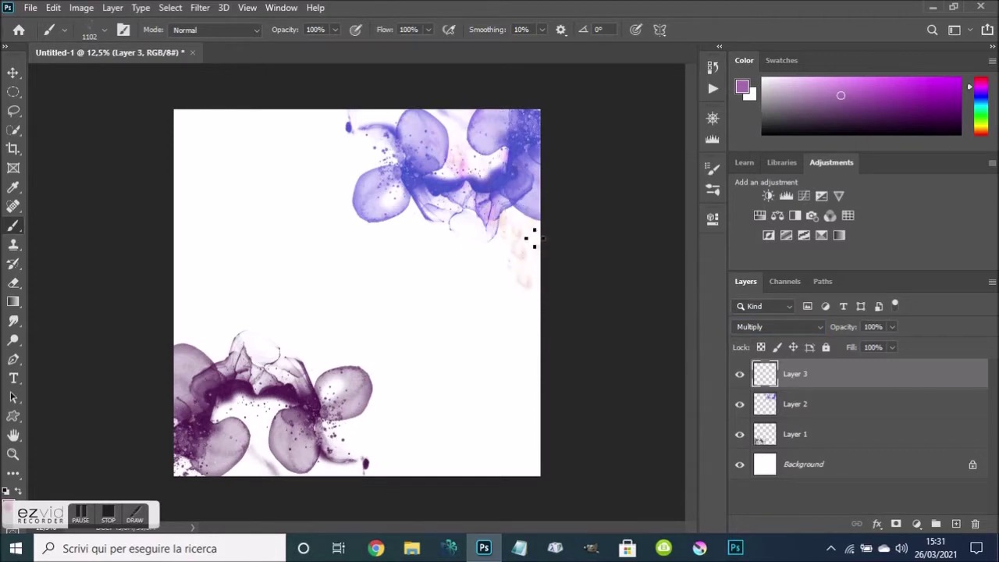
Set the brush to 2165 px and build up warm orange-pink dabs below the upper flower
click(105, 31)
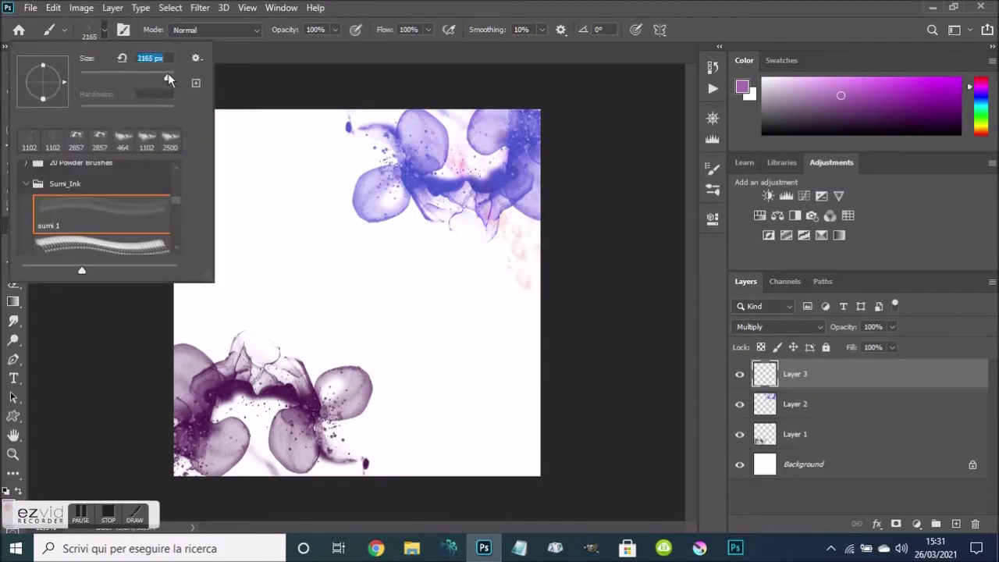
key(Return)
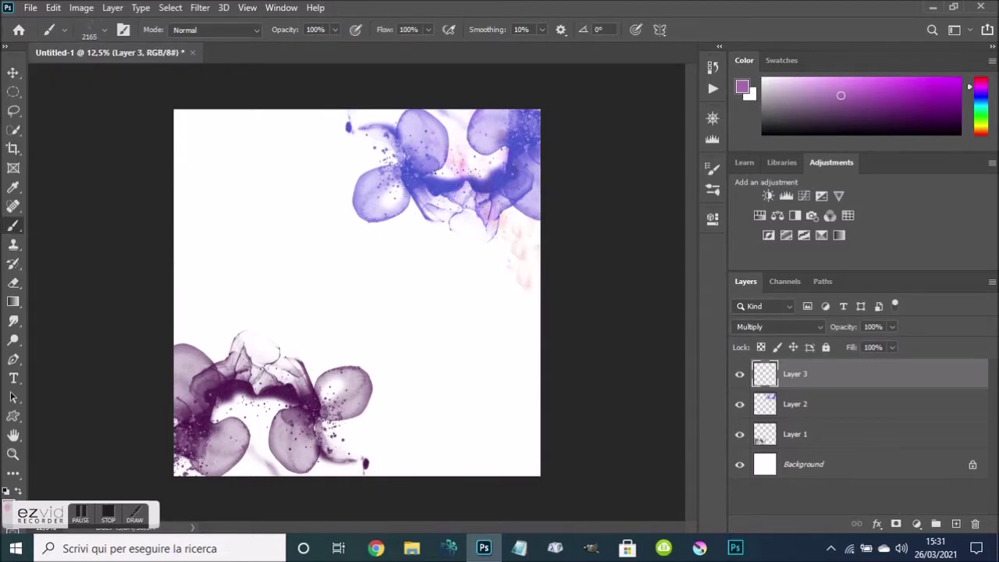
click(473, 209)
click(473, 209)
click(473, 210)
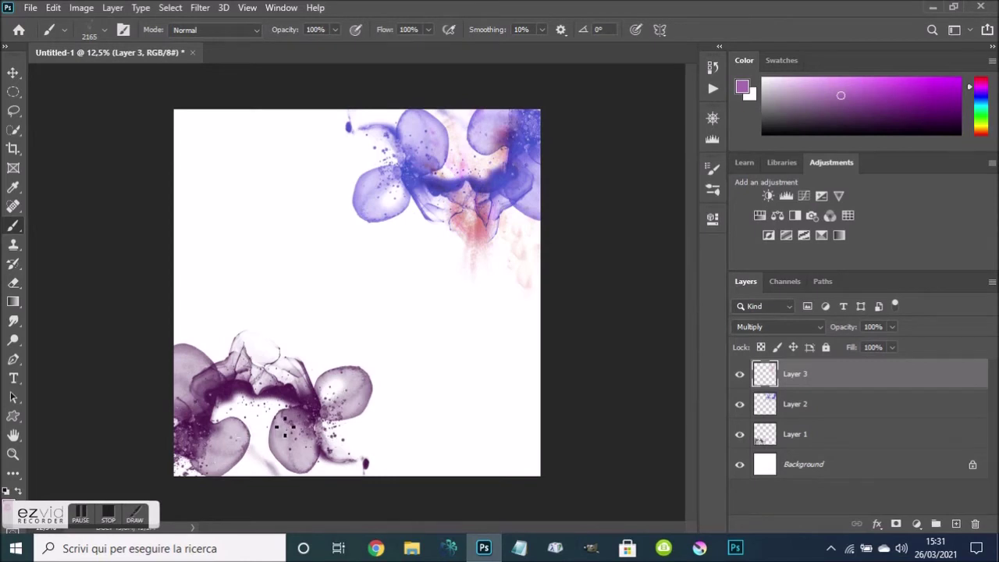
Wash faint warm pastel colour over the lower-left flower and the bottom-right corner
click(280, 429)
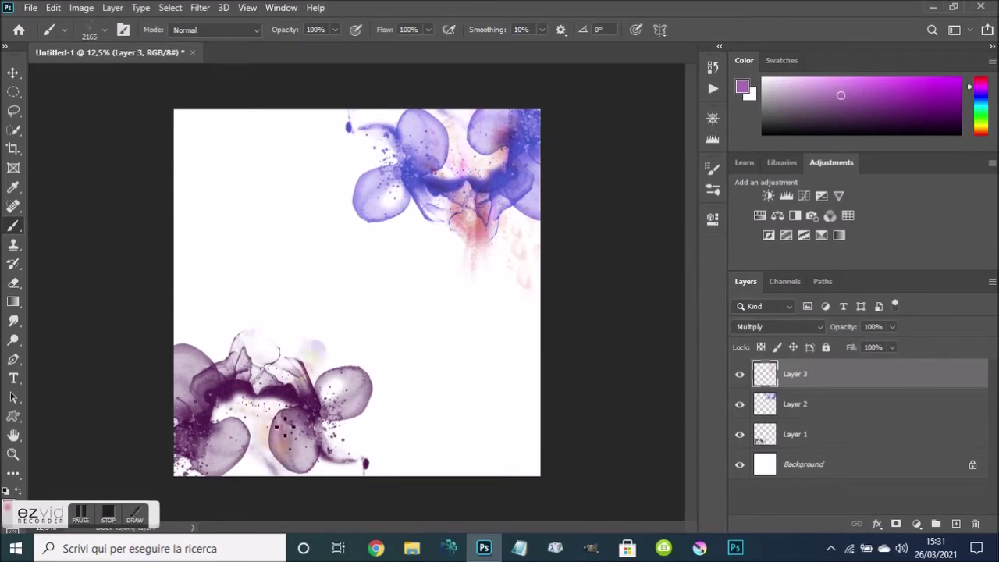
drag(225, 445, 250, 373)
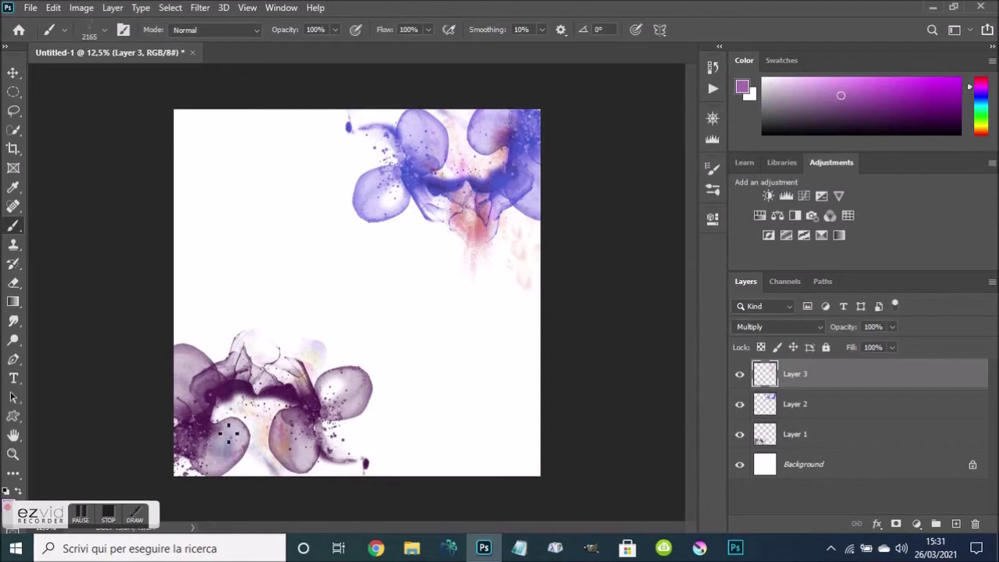
drag(511, 469, 535, 428)
drag(505, 465, 473, 447)
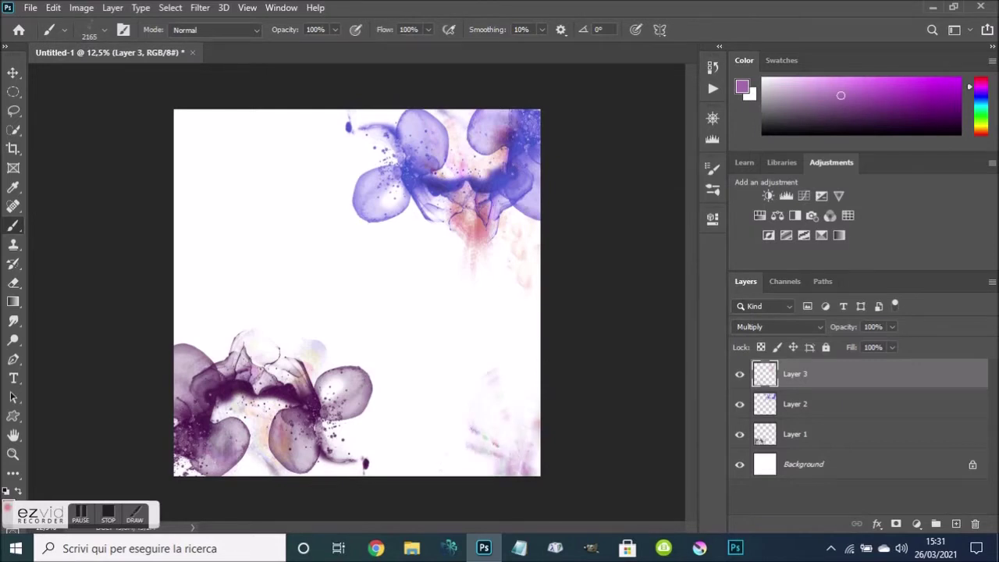
click(504, 442)
drag(385, 389, 406, 430)
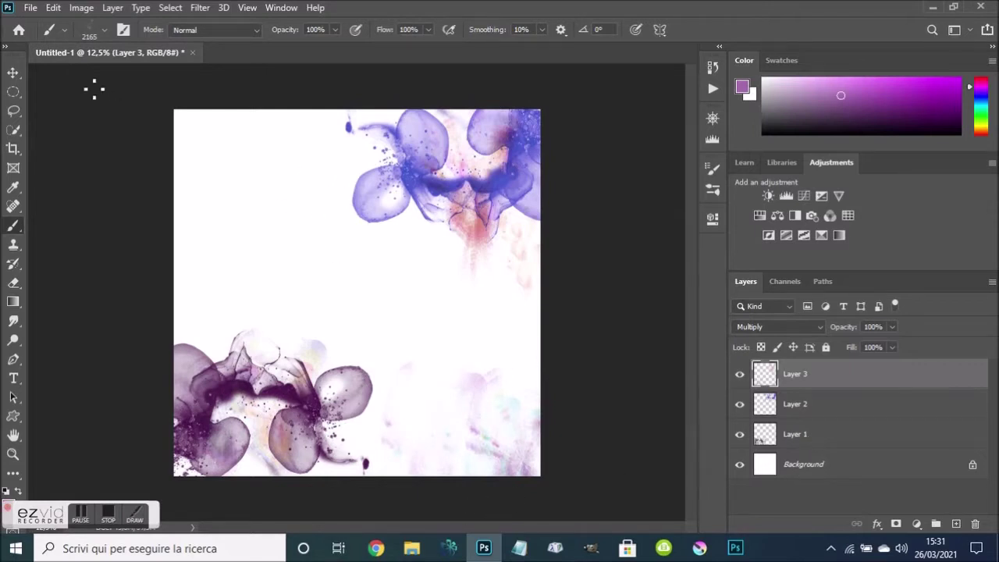
click(104, 31)
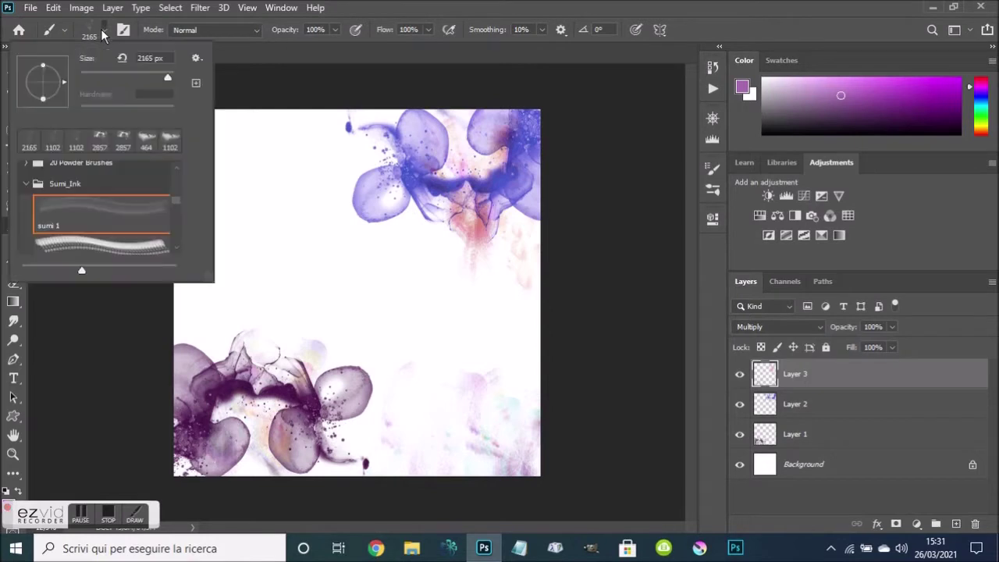
Switch to the sumi 2 brush at 1457 px with Color Dynamics enabled
click(121, 251)
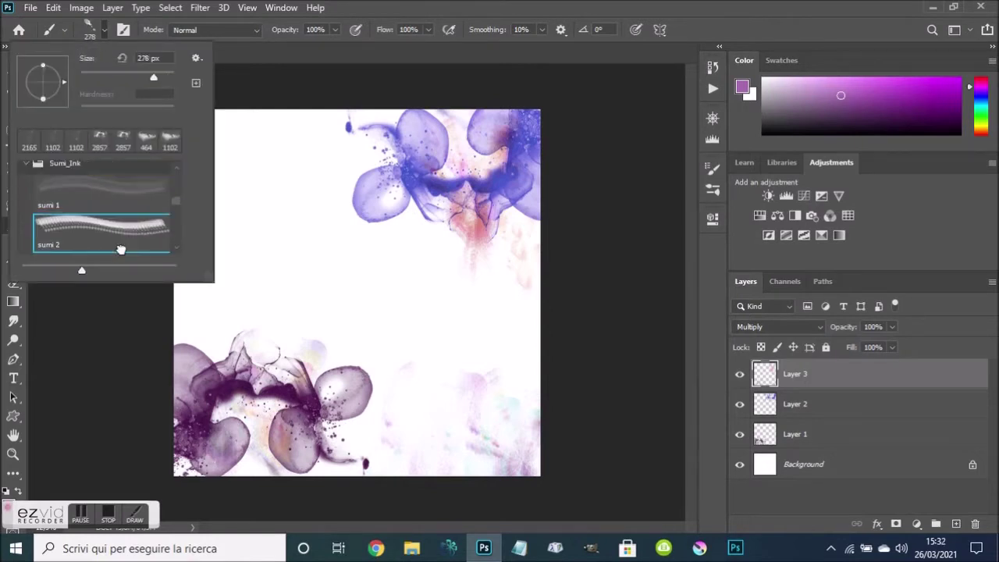
click(166, 73)
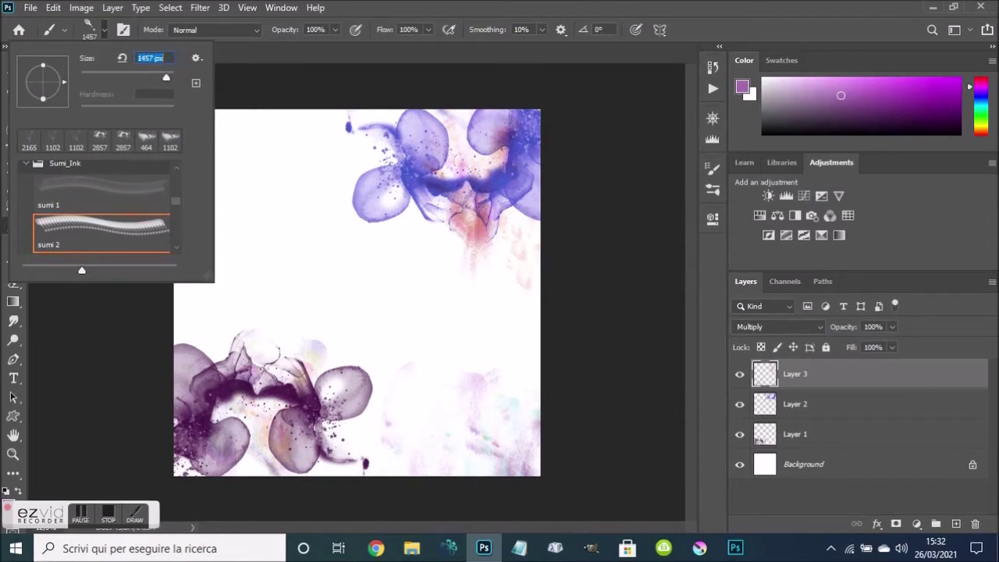
click(713, 169)
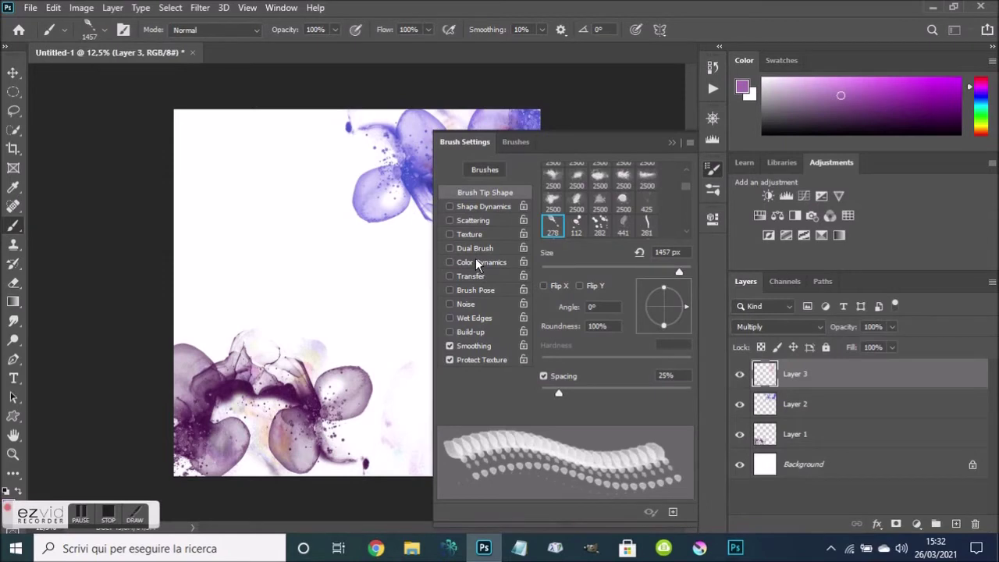
click(476, 261)
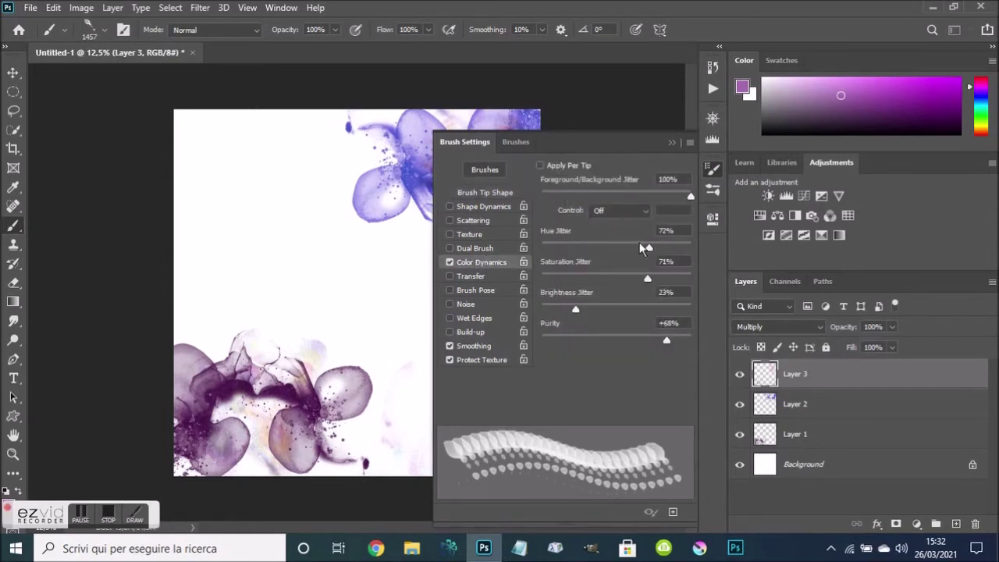
Set brightness jitter to 53% and purity to -52%, then paint marks over the top-right flower
drag(575, 312, 621, 311)
drag(667, 342, 573, 341)
click(670, 143)
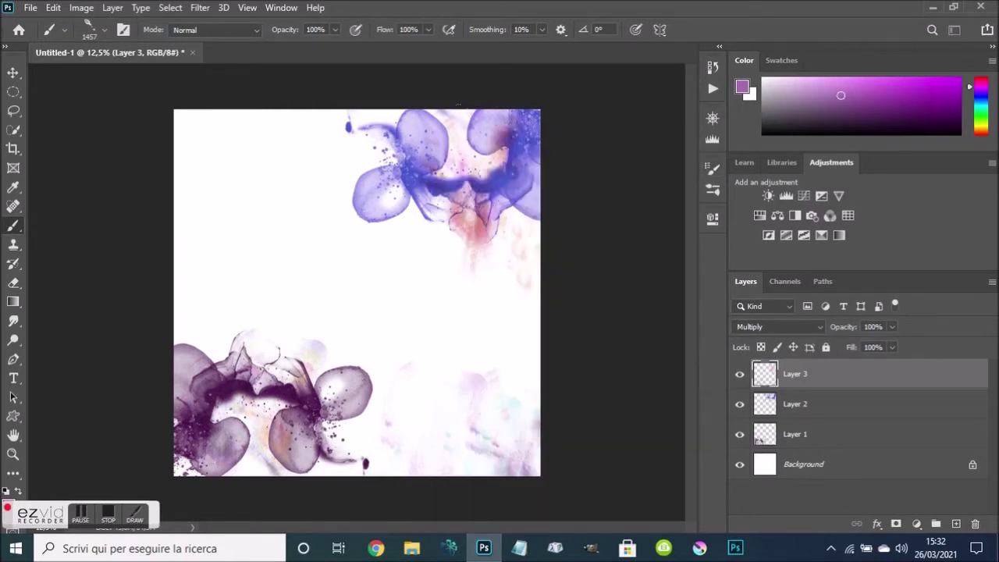
click(480, 168)
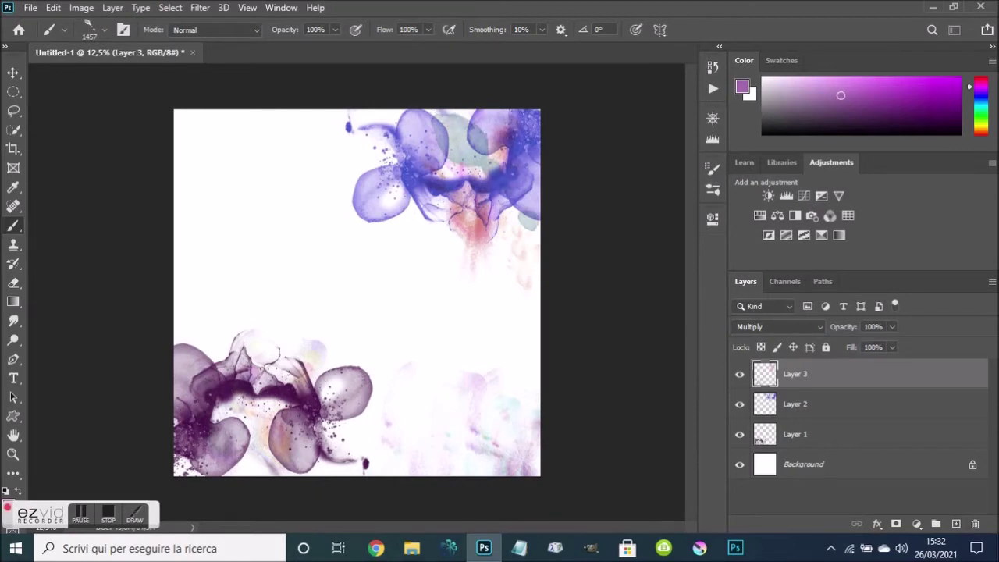
Move Layer 3 below Layers 1 and 2, then stamp grey leaf dabs on the top flowers, right edge and lower right
click(253, 415)
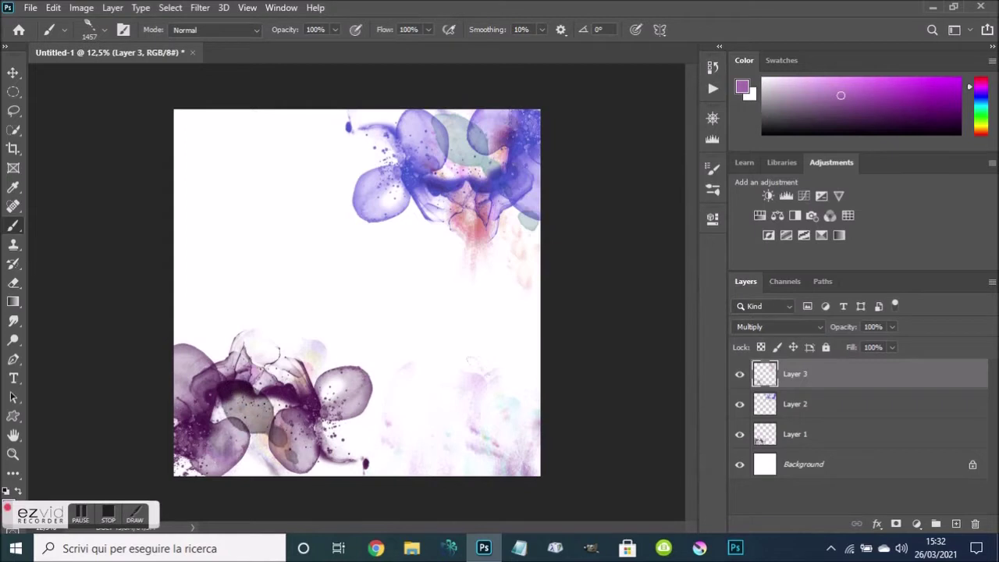
drag(859, 378, 867, 439)
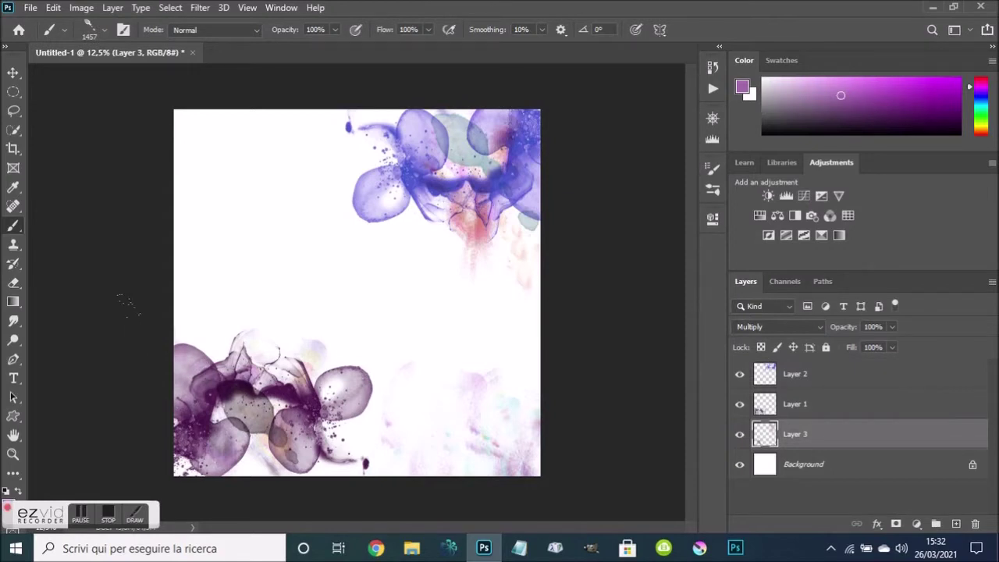
drag(340, 117, 388, 167)
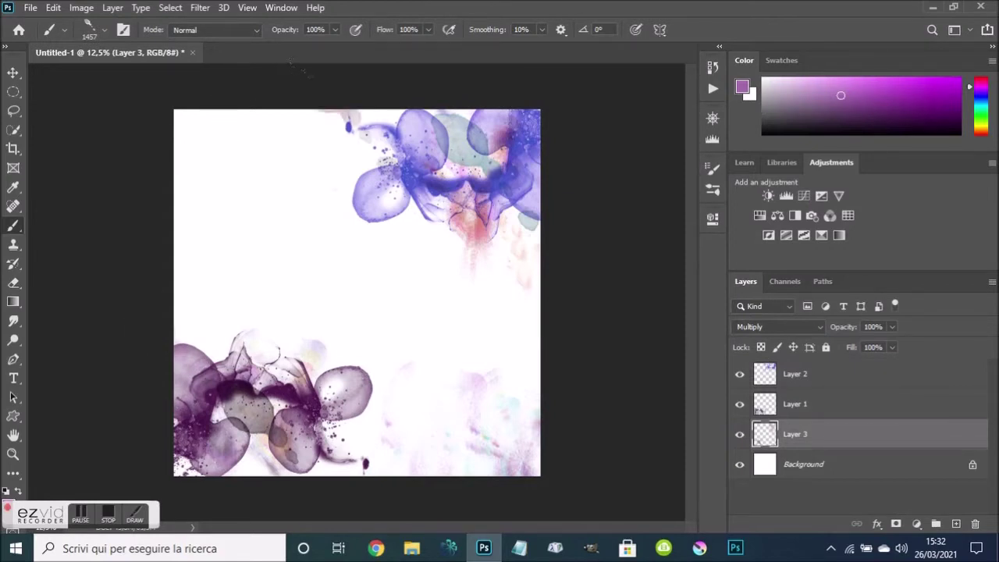
click(451, 140)
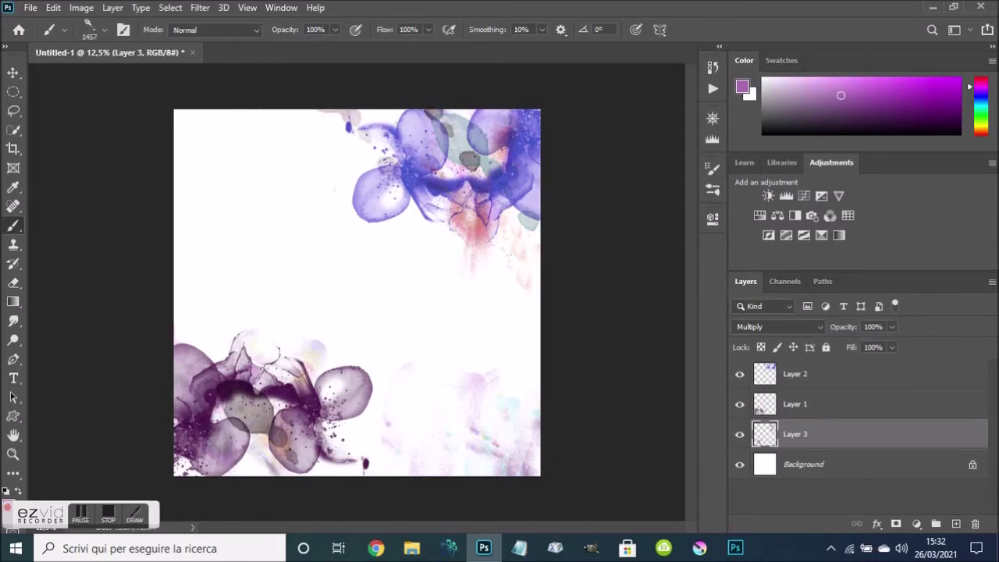
click(509, 252)
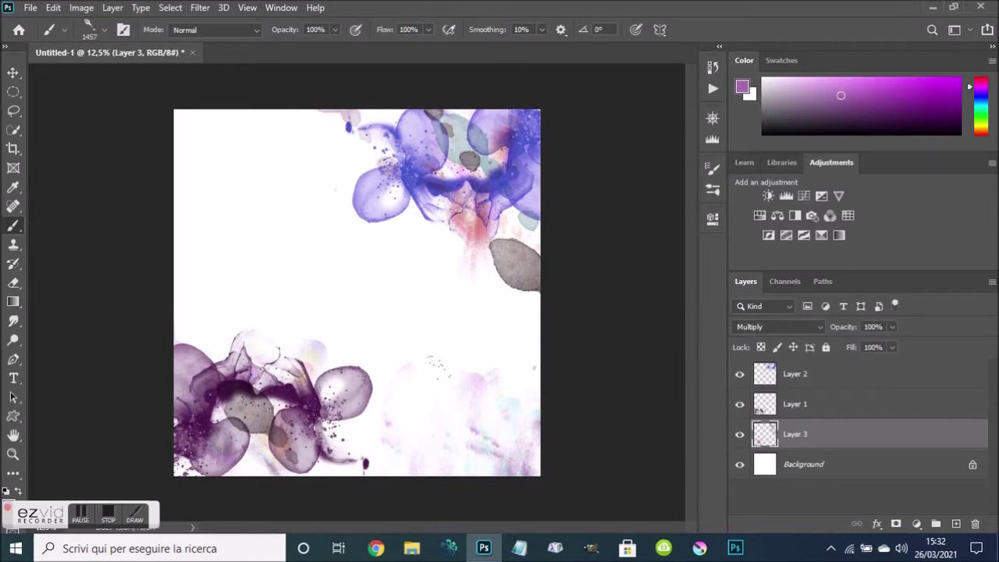
click(467, 394)
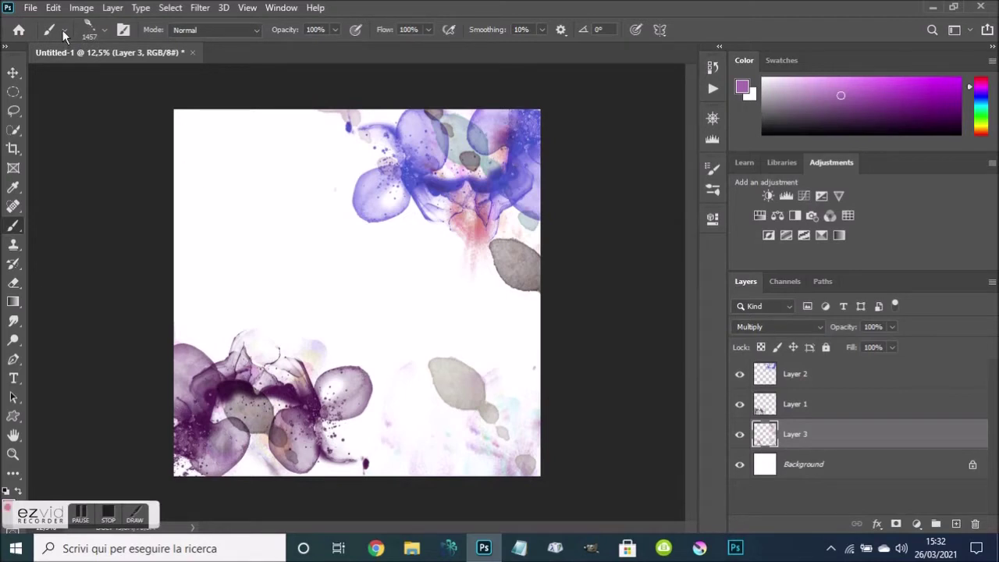
Load the sumi 4 brush at 511 px and stamp purple splatter in the top-left corner
click(103, 29)
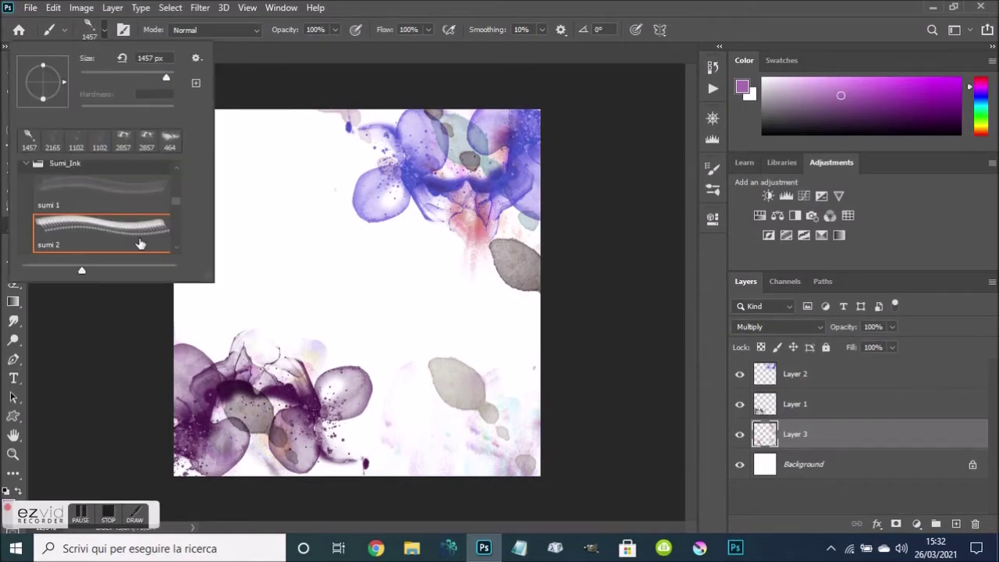
scroll(176, 246, down, 1)
scroll(176, 246, down, 1)
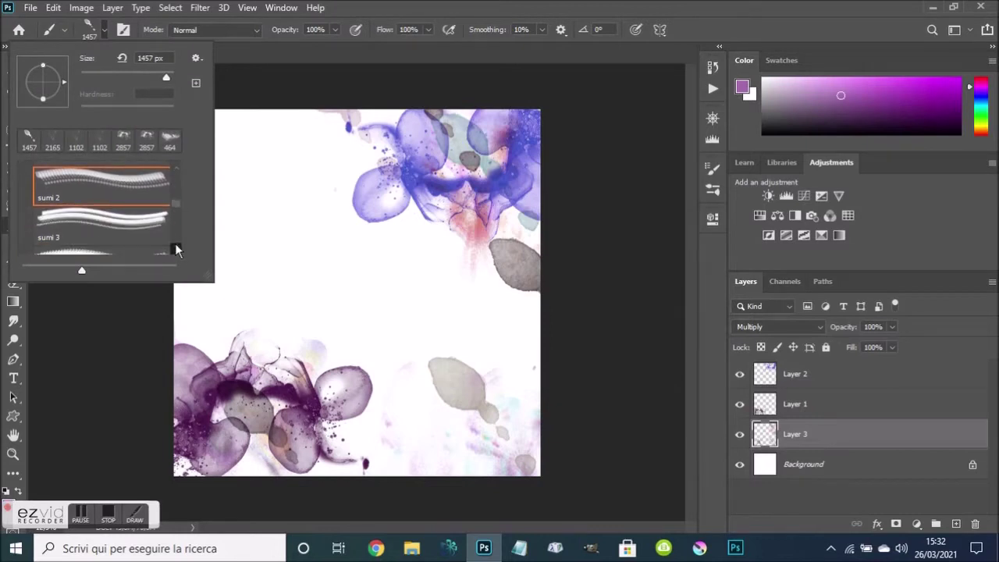
scroll(175, 246, down, 1)
click(111, 209)
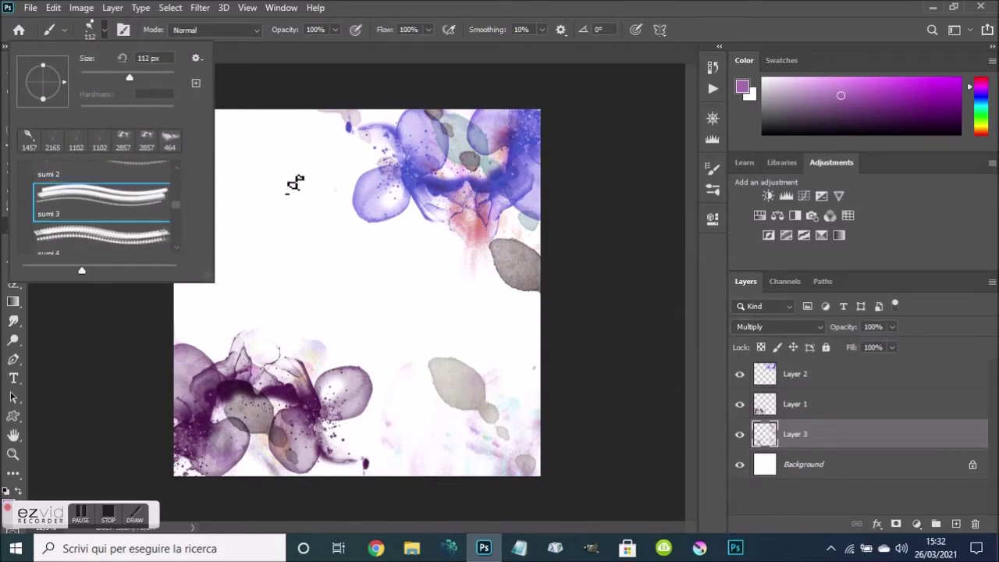
click(143, 230)
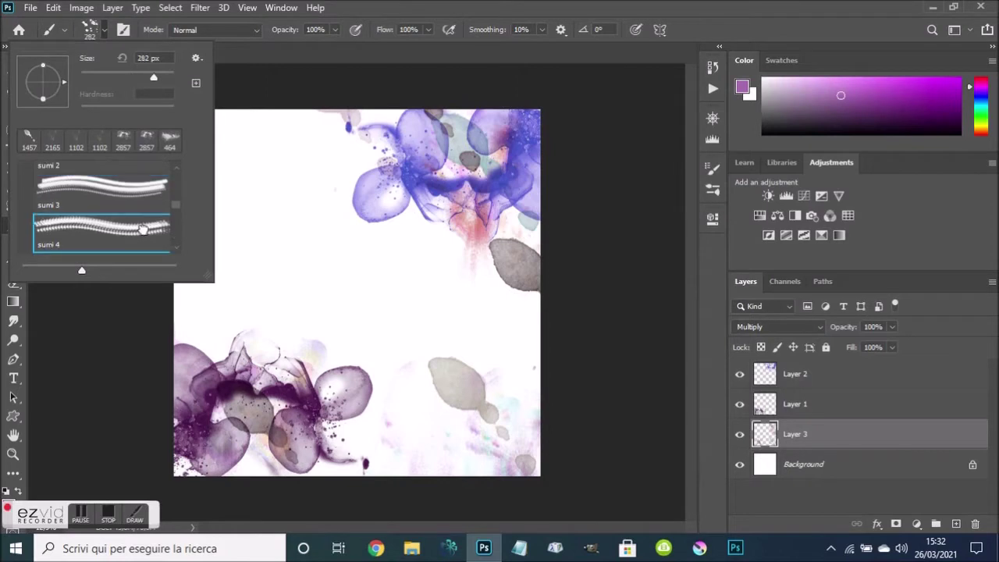
click(165, 76)
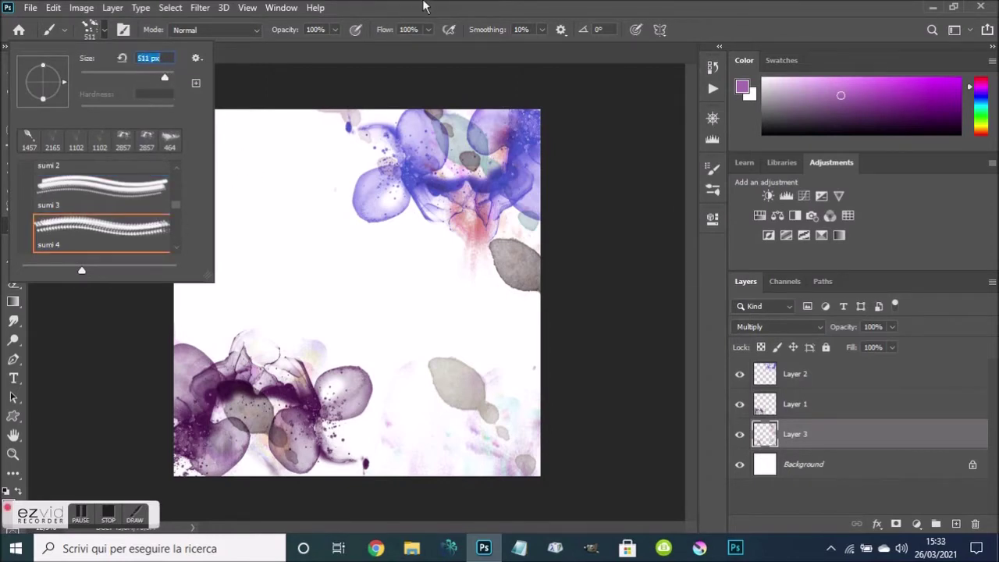
key(Return)
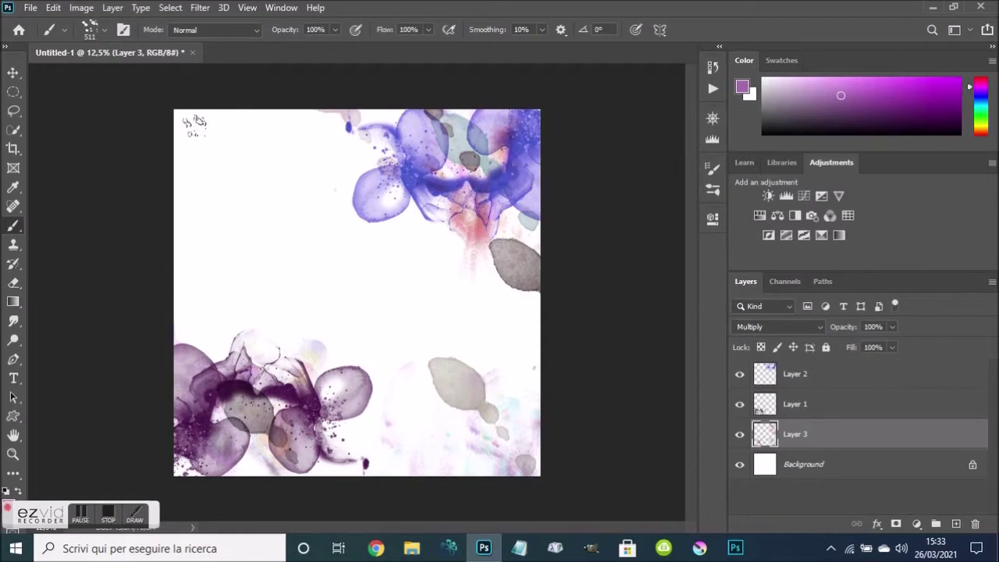
click(197, 127)
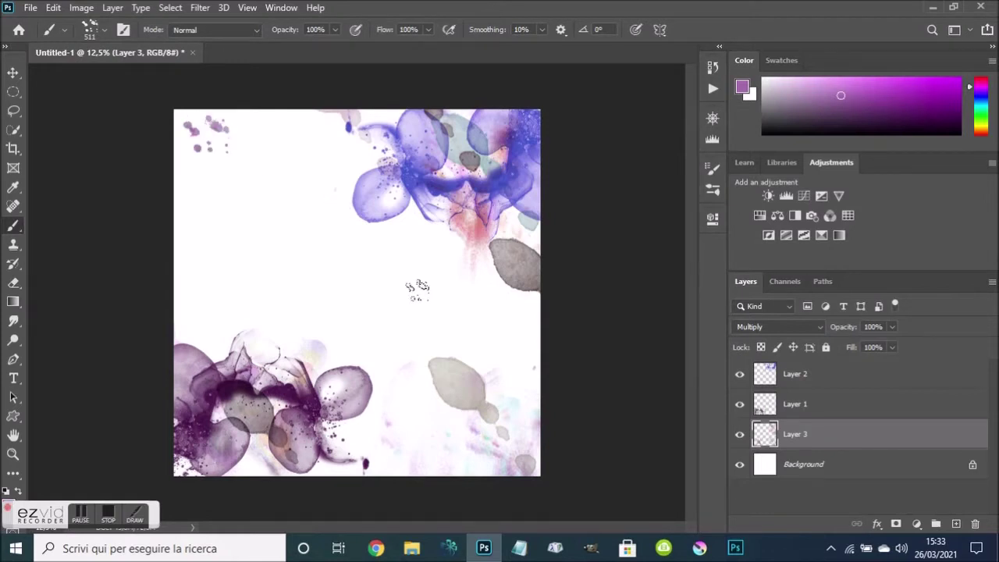
click(709, 168)
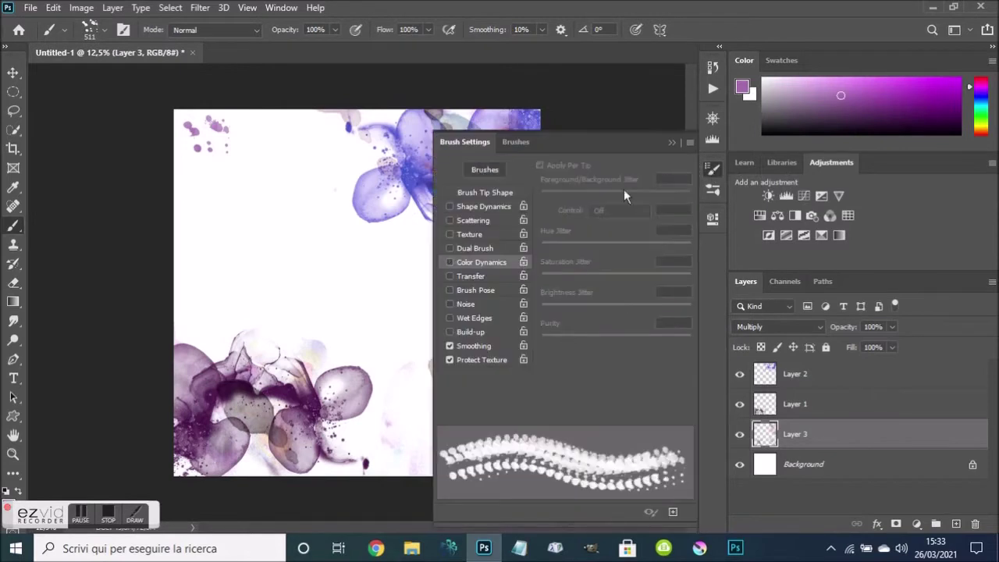
Turn on Color Dynamics and set the brush tip size to 2132 px
click(464, 263)
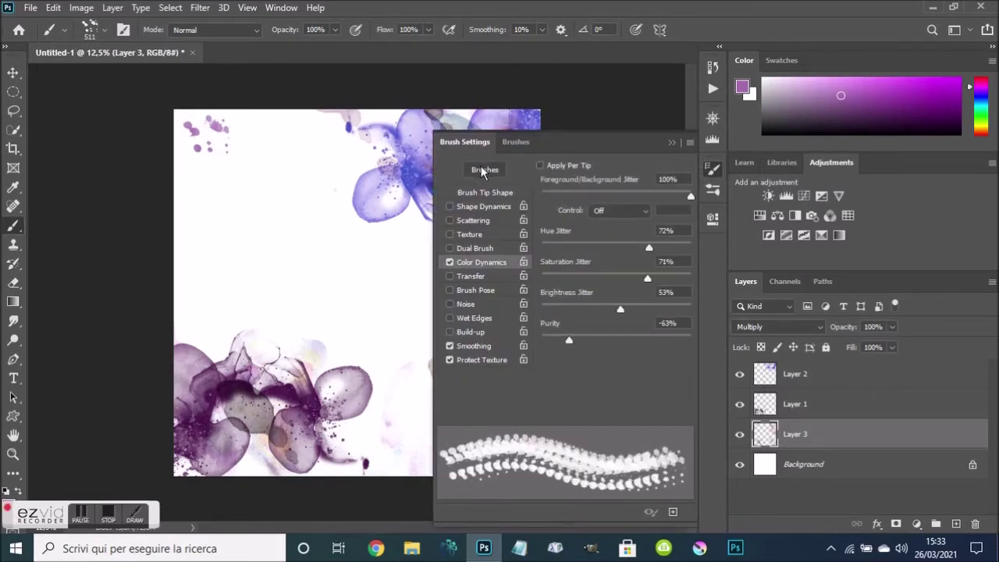
click(490, 193)
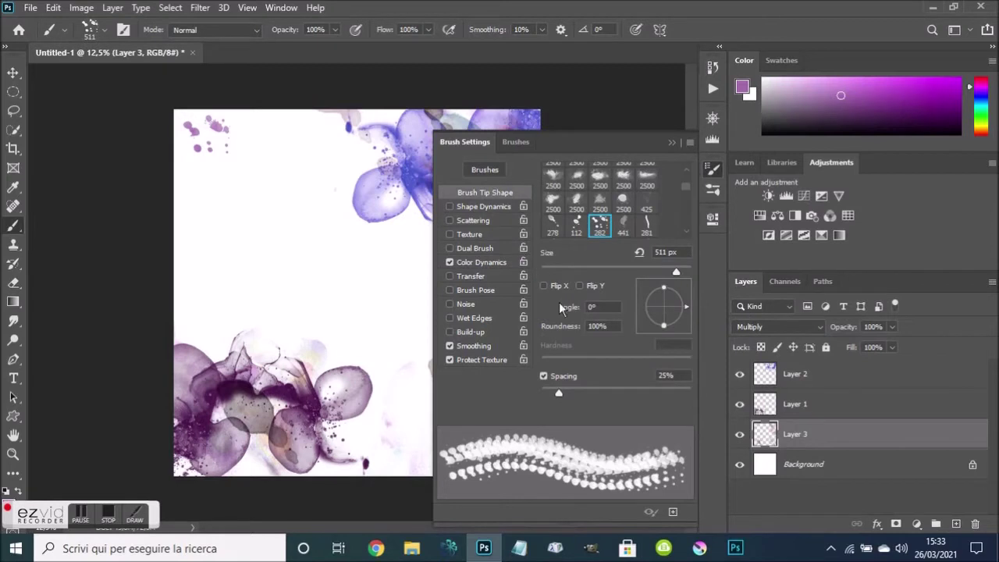
click(682, 269)
click(671, 143)
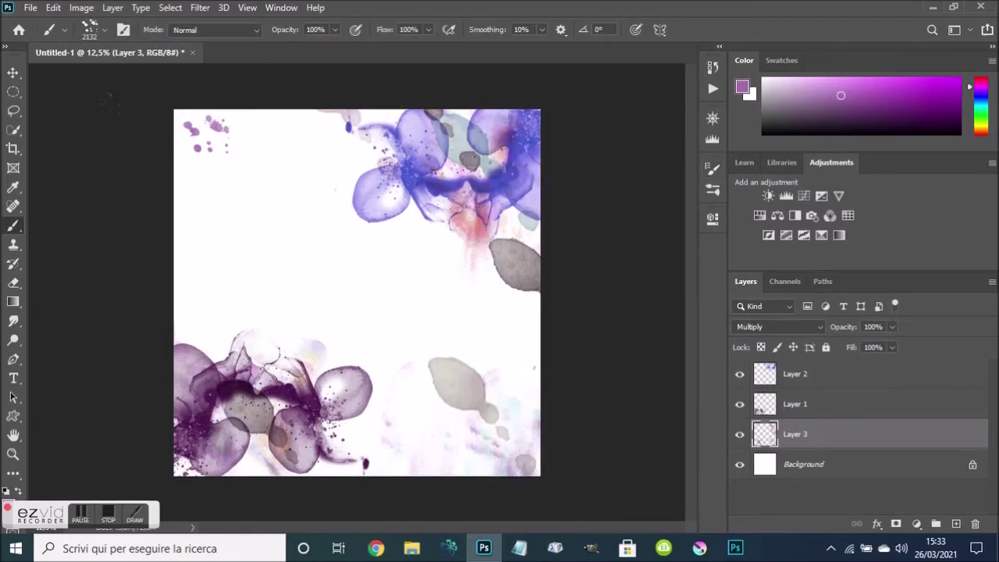
Stamp pale blue and dark grey splatters across the upper-left and top centre
click(234, 171)
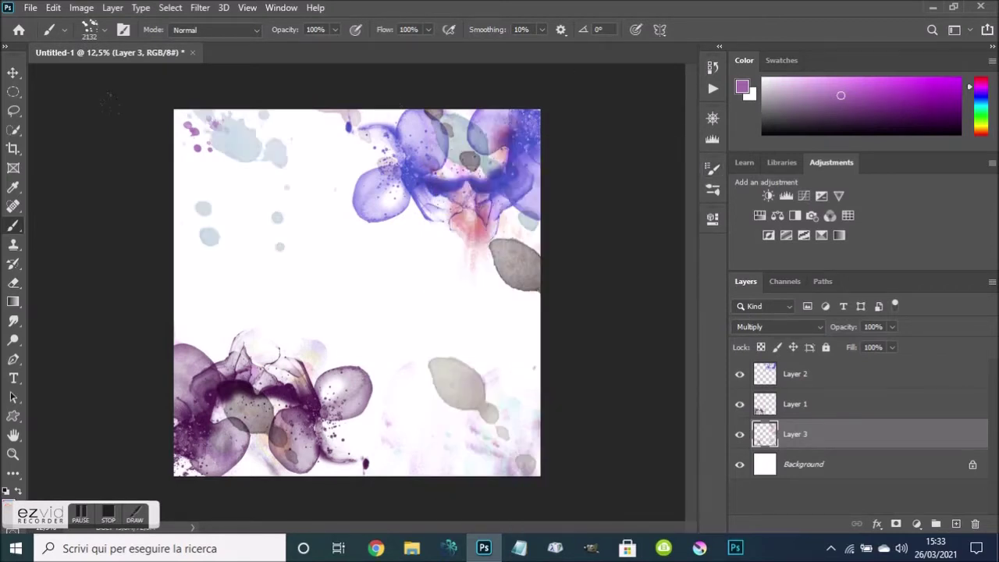
click(43, 70)
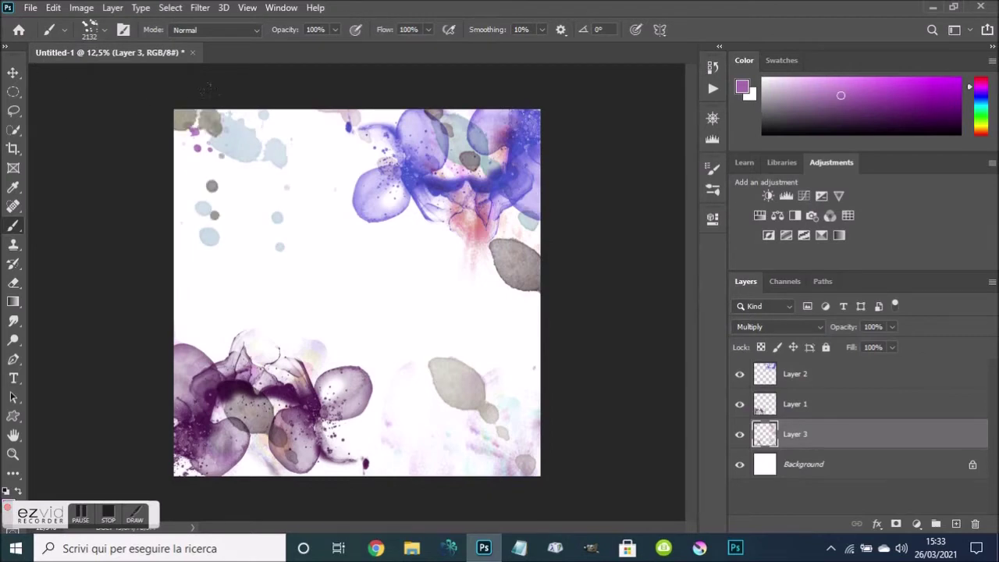
click(209, 92)
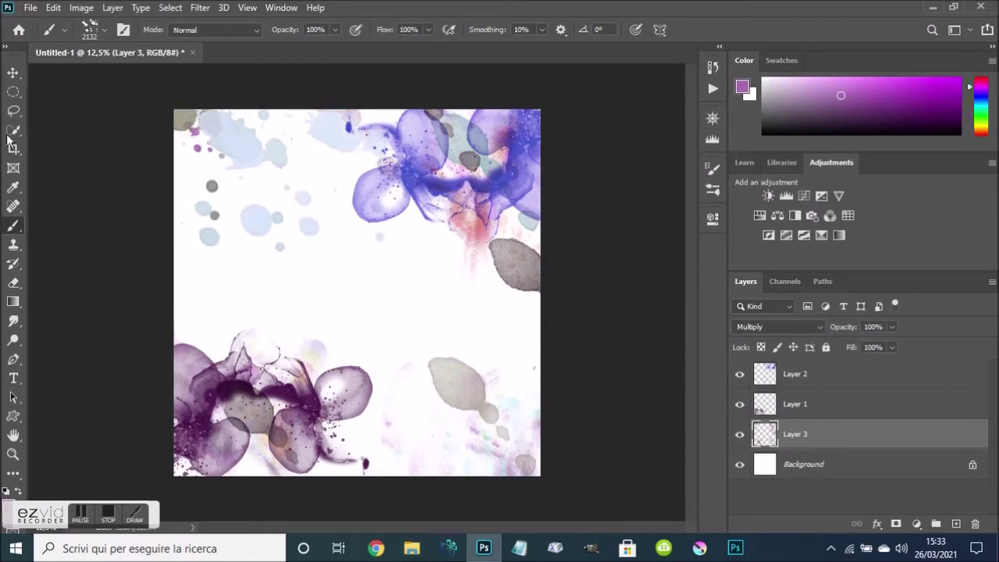
Switch to the sumi 6 brush at 281 px and paint a thin purple streak near the top-left
click(103, 32)
scroll(175, 252, down, 1)
scroll(175, 251, down, 1)
scroll(175, 252, down, 1)
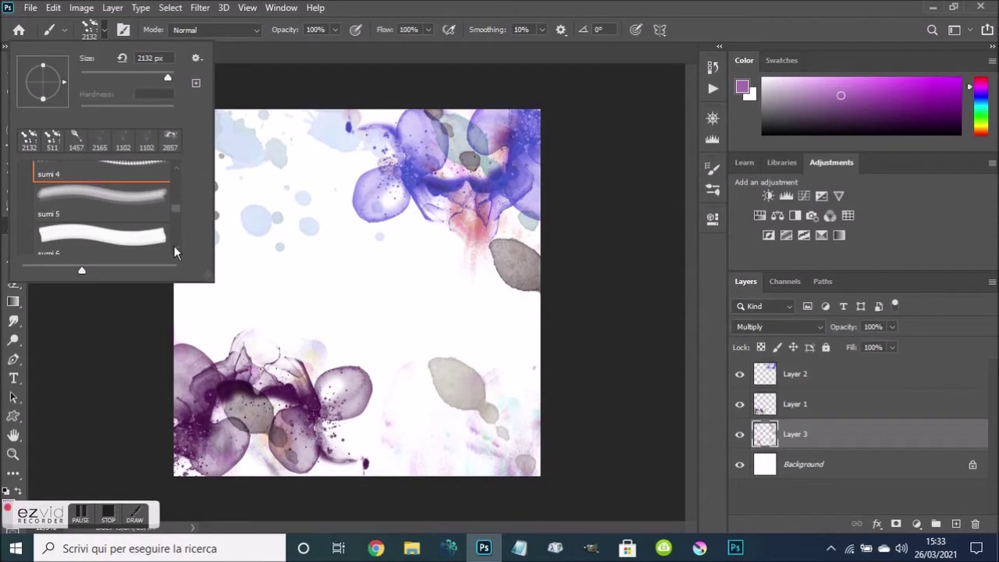
click(109, 238)
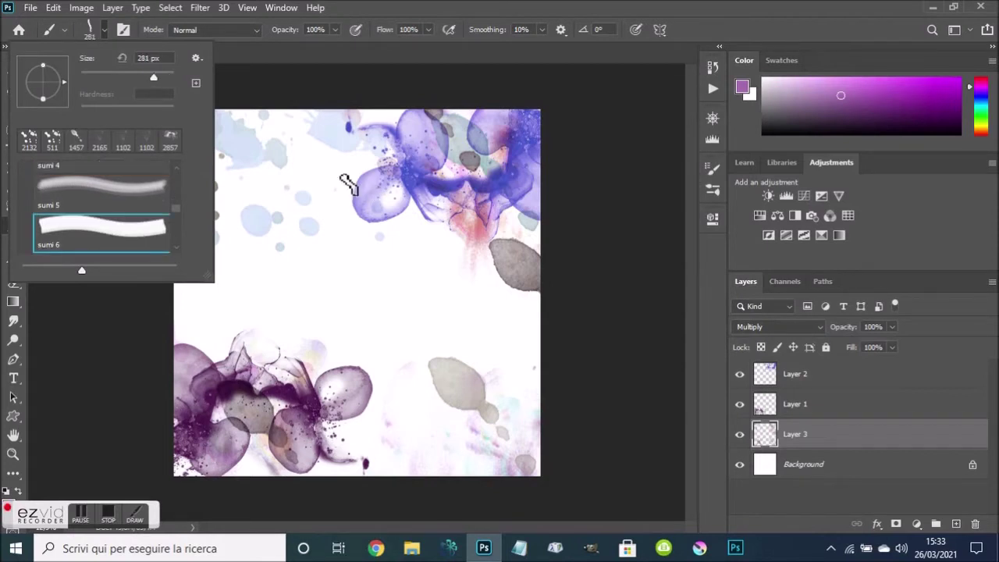
click(263, 137)
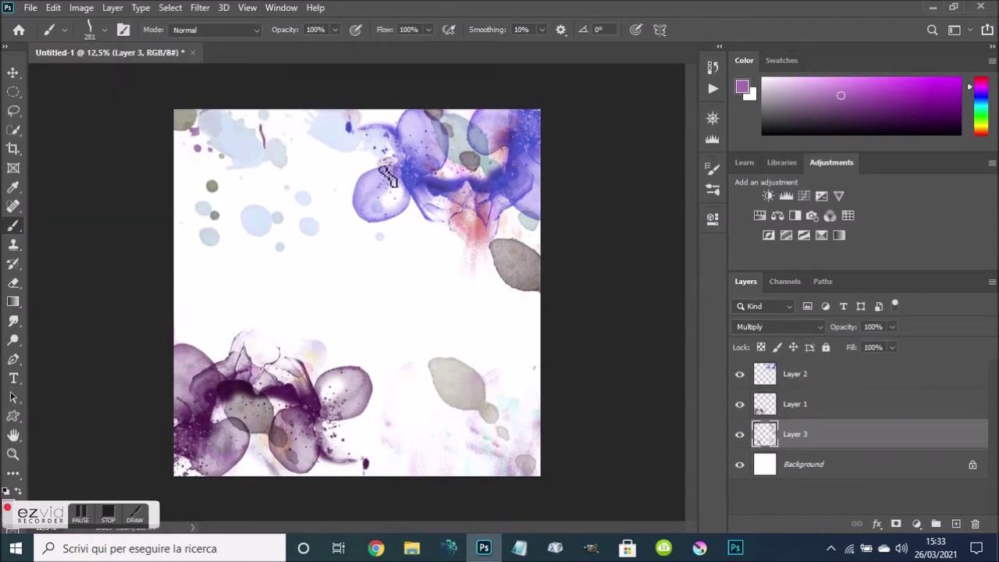
Load brush 2 from the Free Wet Ink Photoshop Brushes 2 set at 2596 px
click(104, 31)
click(177, 249)
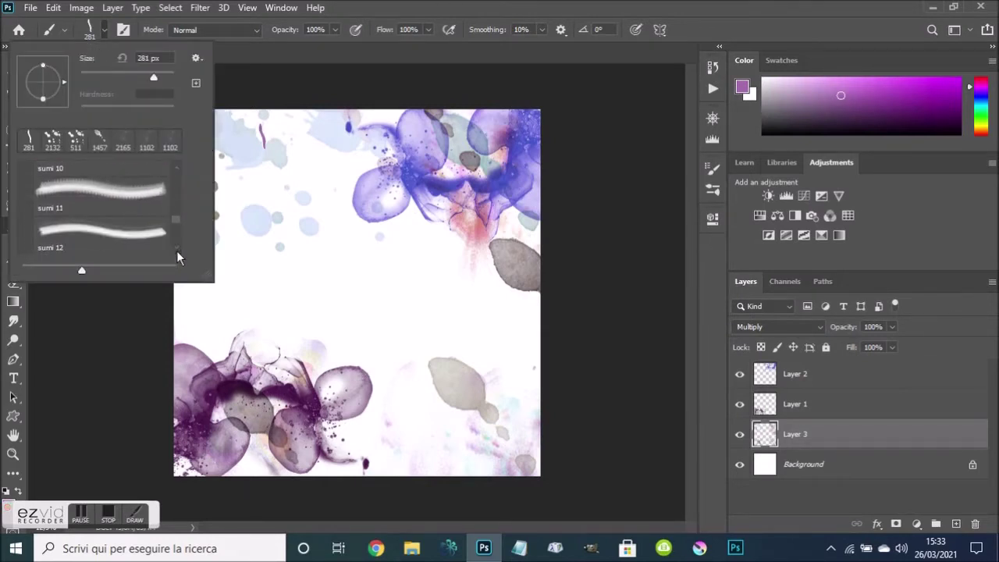
click(176, 251)
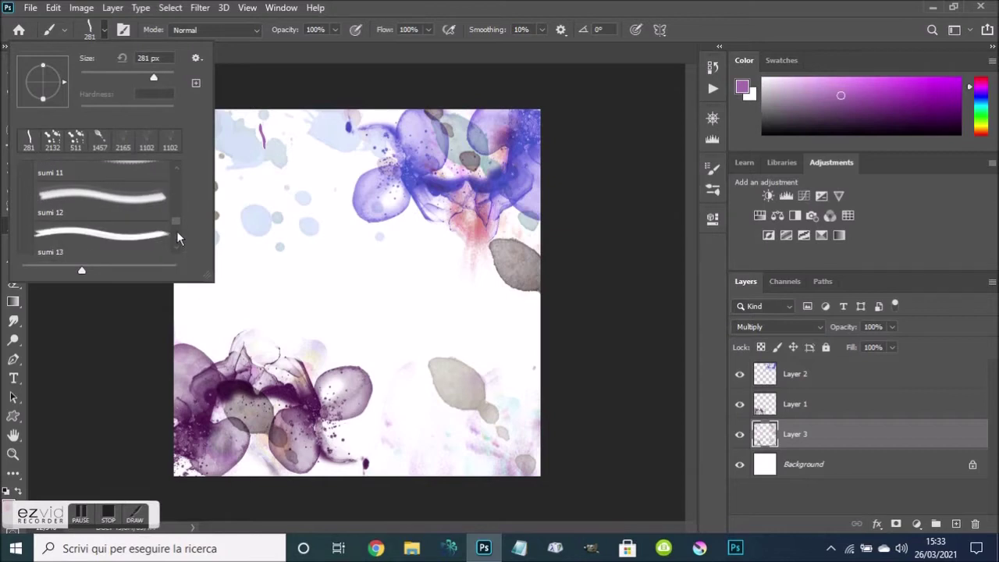
drag(177, 226, 173, 199)
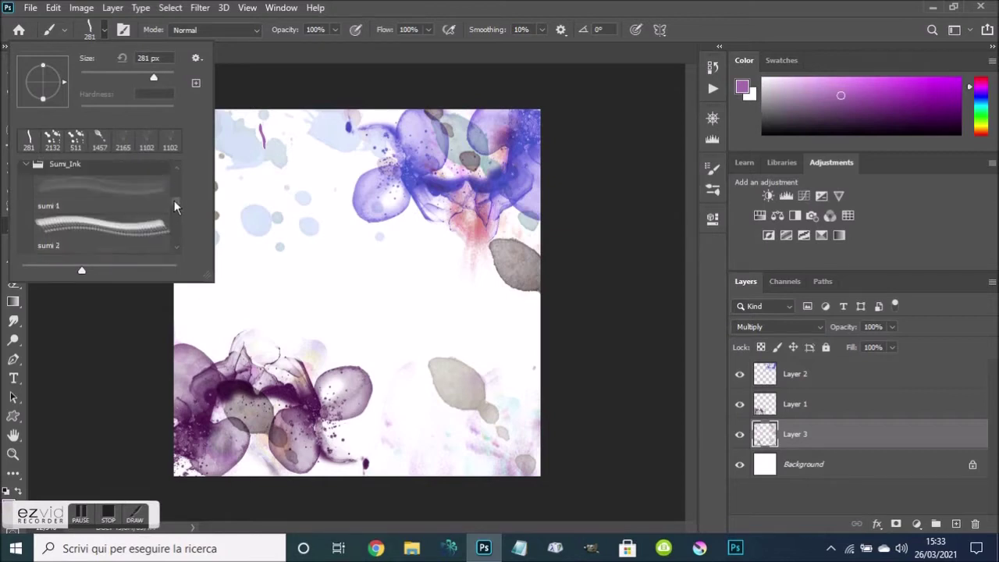
click(26, 165)
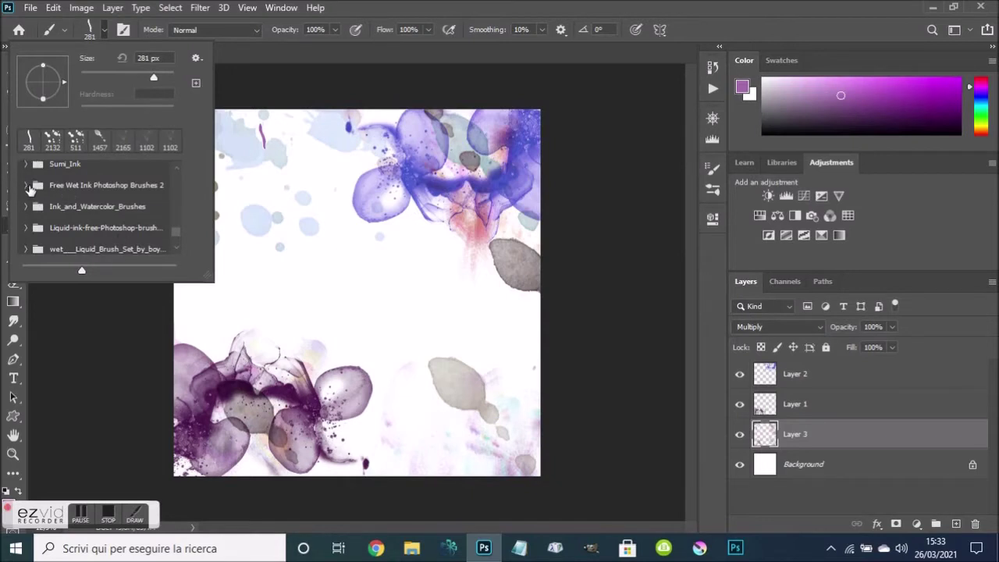
click(28, 186)
click(114, 249)
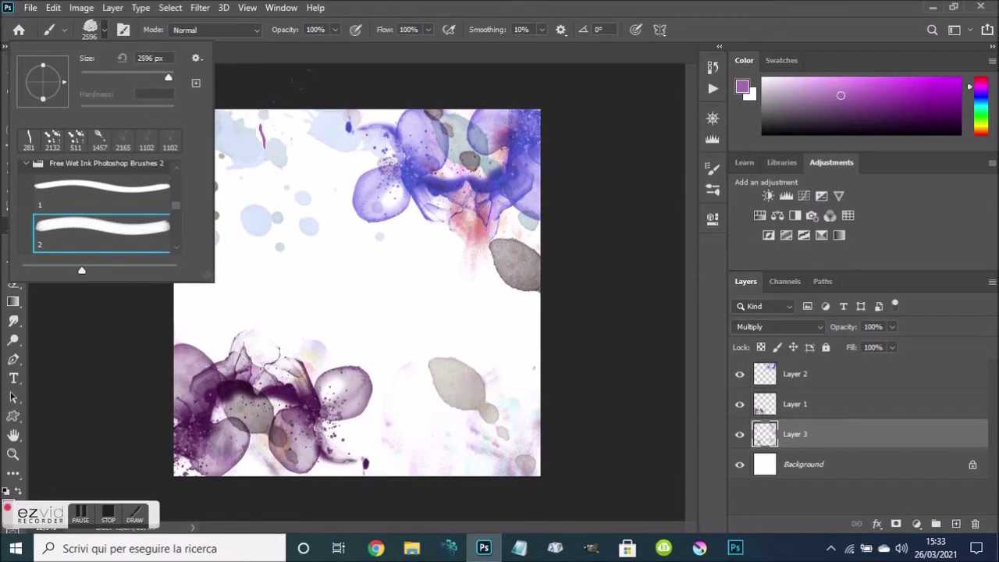
click(713, 172)
click(715, 171)
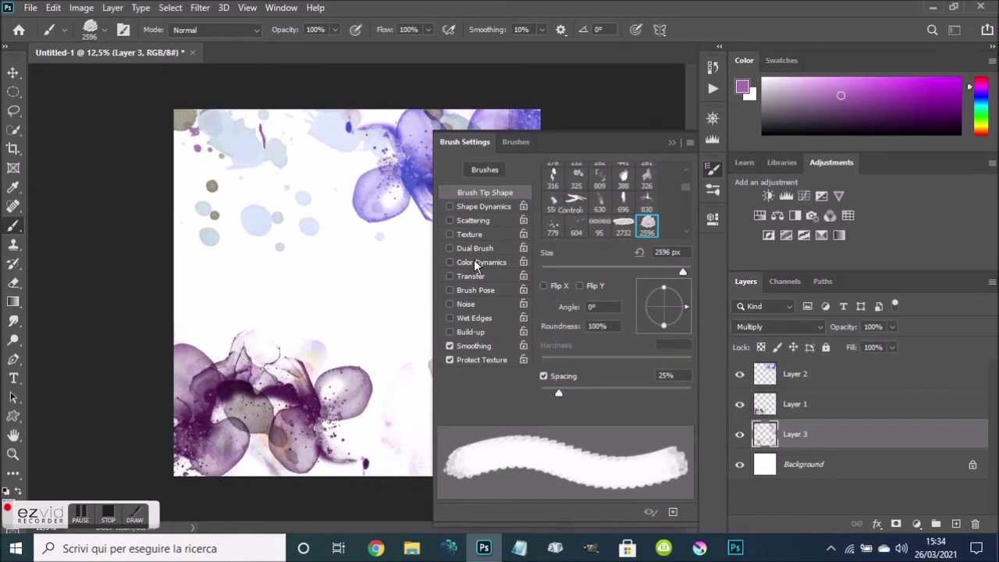
click(474, 261)
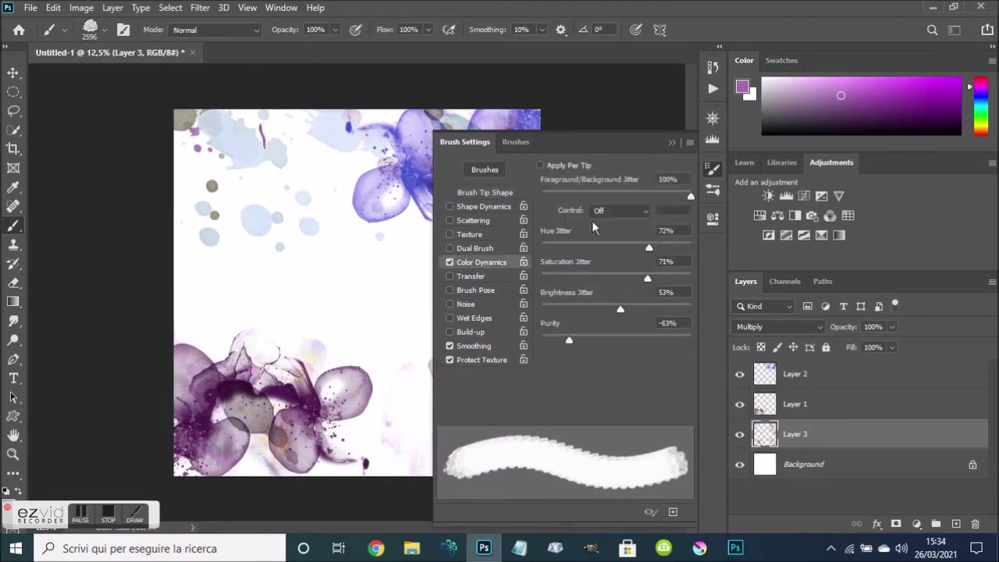
click(644, 195)
click(868, 121)
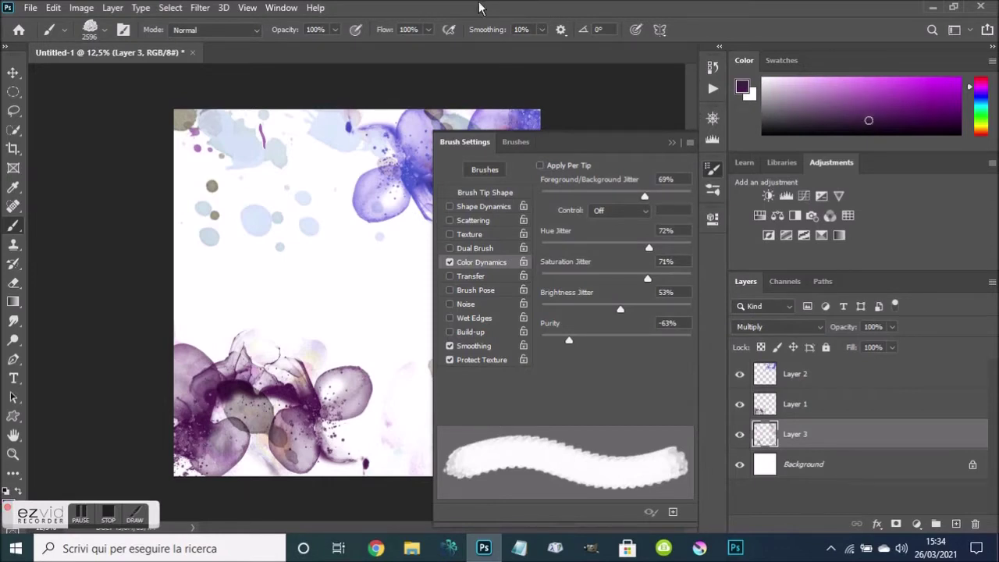
click(673, 142)
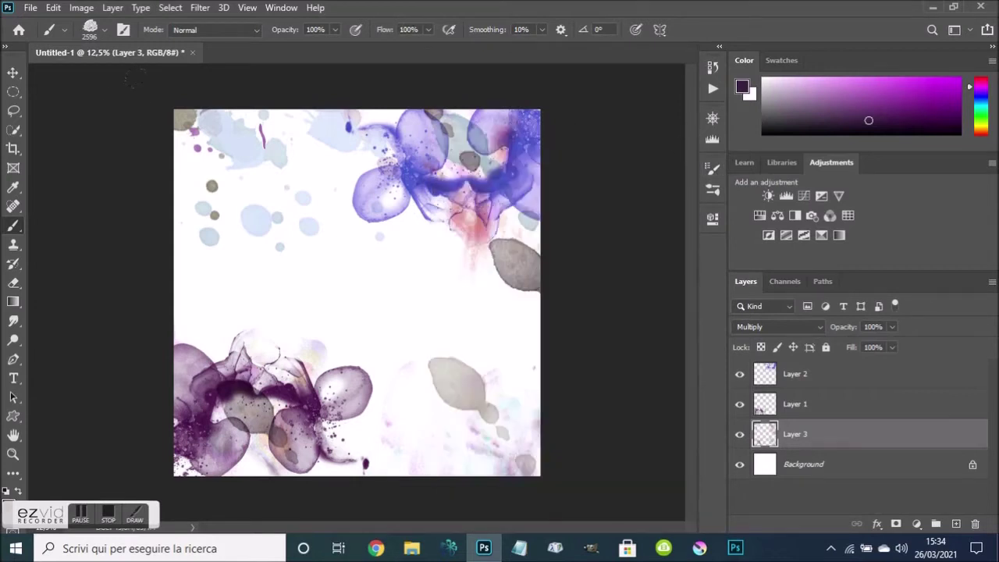
click(226, 156)
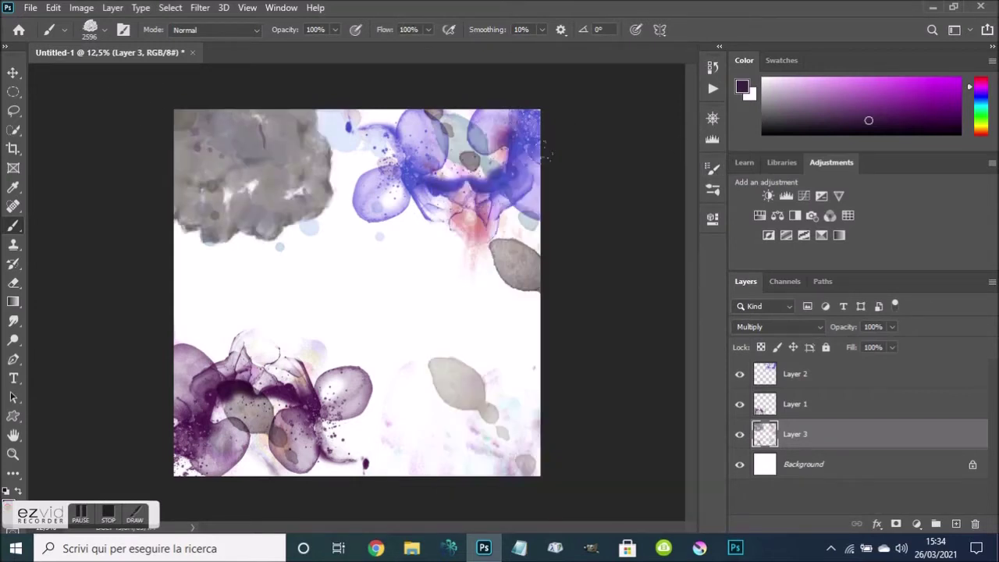
key(ctrl+z)
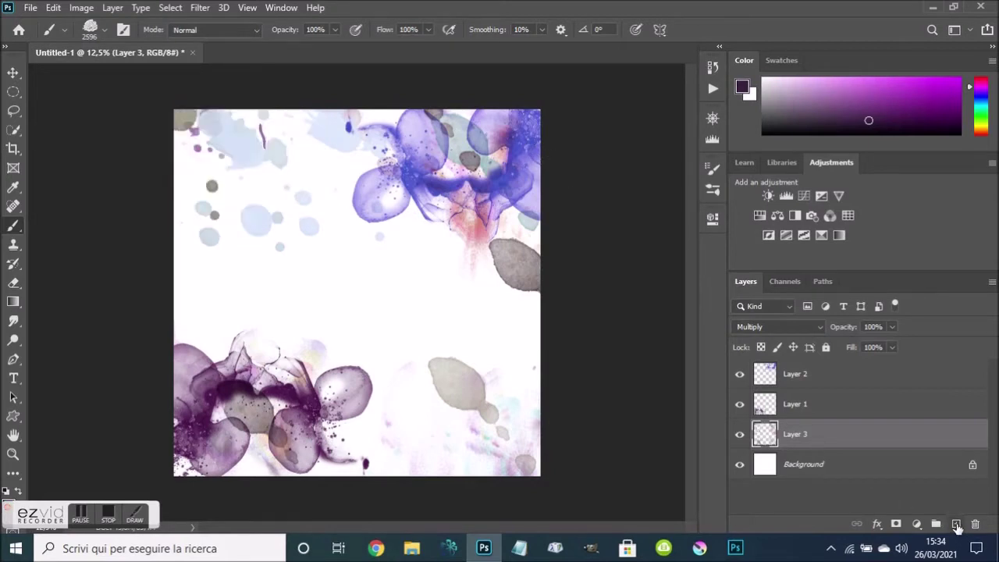
Add a new layer set to Hard Light blending
click(957, 524)
click(810, 328)
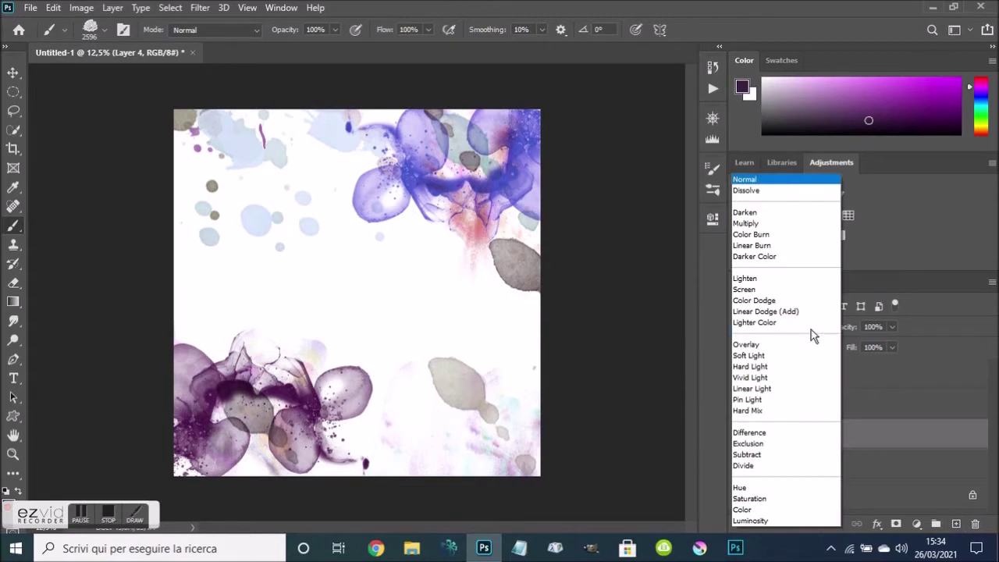
click(742, 367)
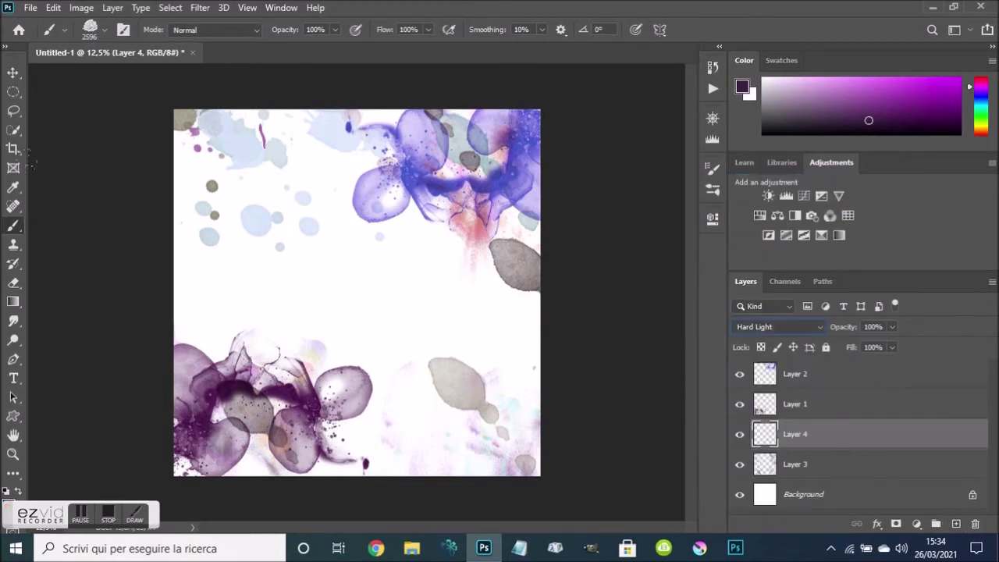
Dab teal ink over the top-left and lower-right, then switch the layer to Soft Light
click(162, 87)
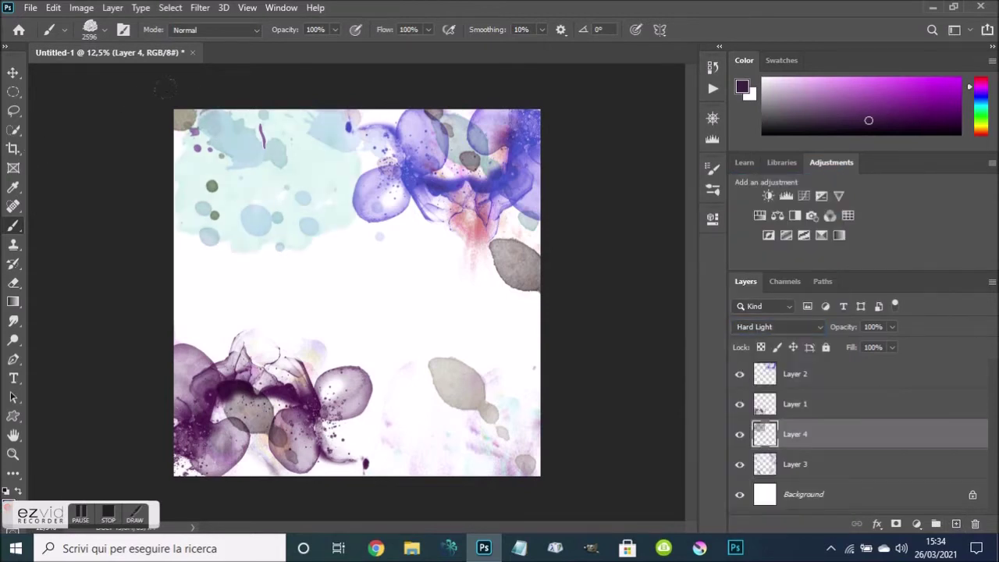
click(334, 55)
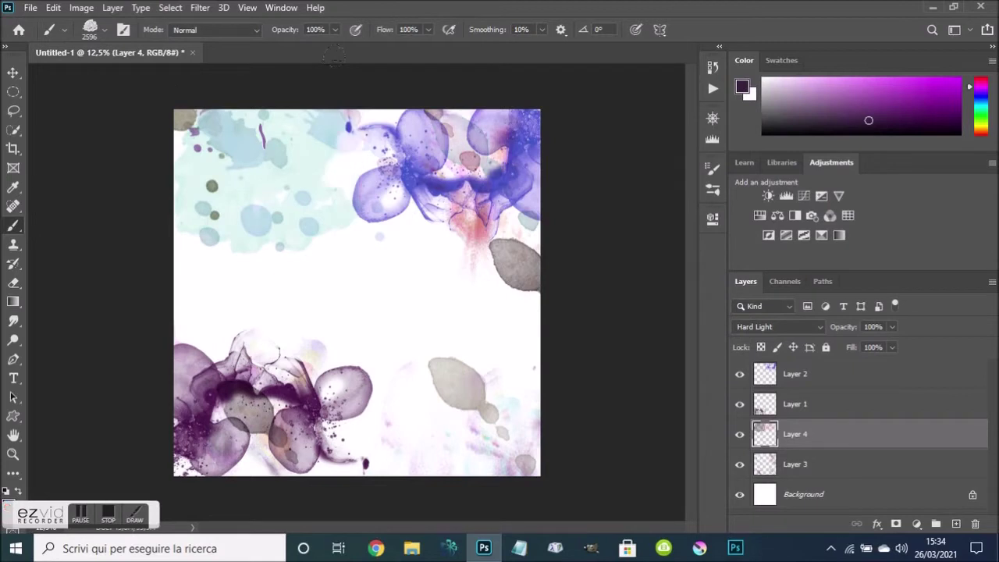
click(364, 334)
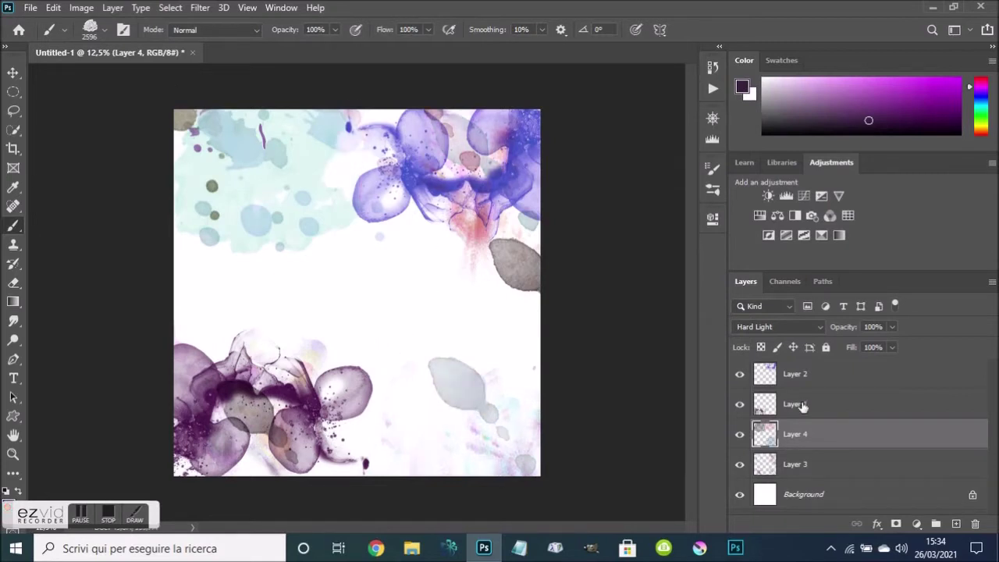
click(808, 328)
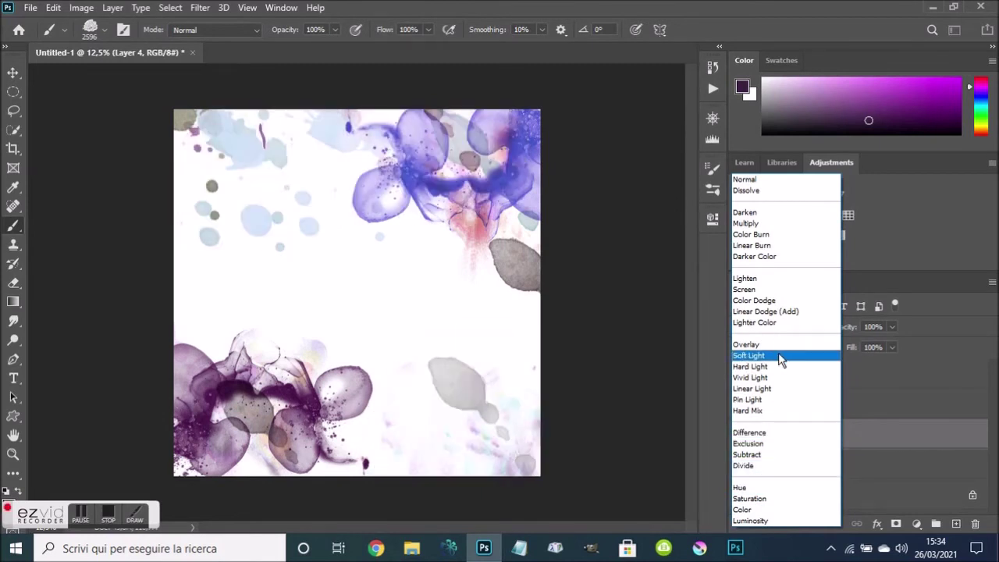
click(780, 357)
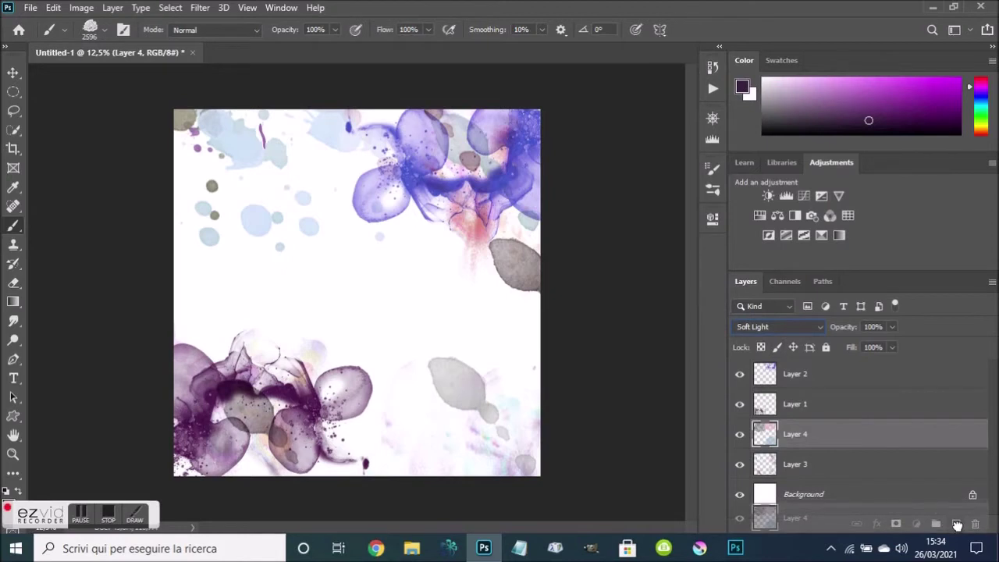
Duplicate Layer 4 and set the copy to Linear Burn with 78% fill
drag(876, 434, 956, 525)
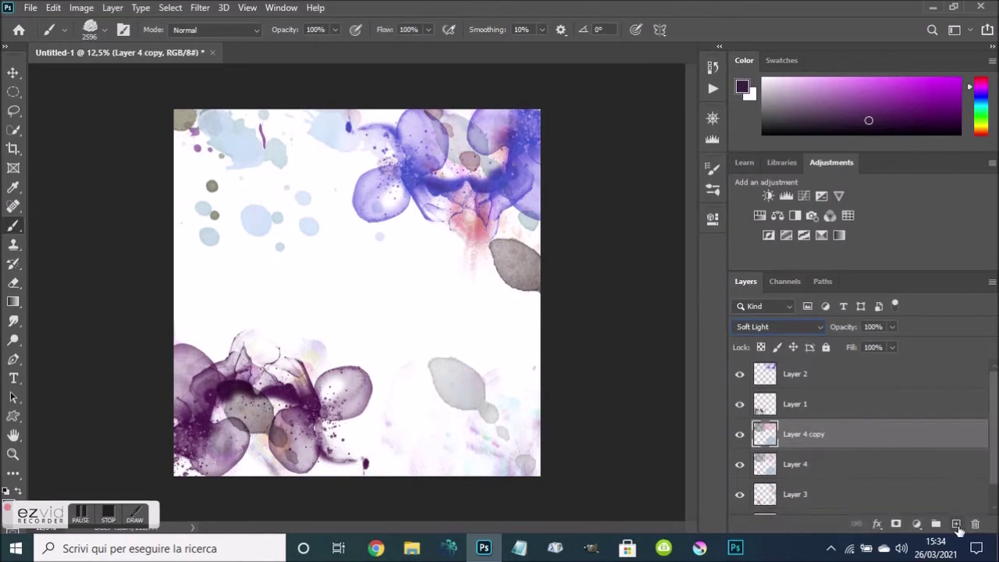
click(808, 327)
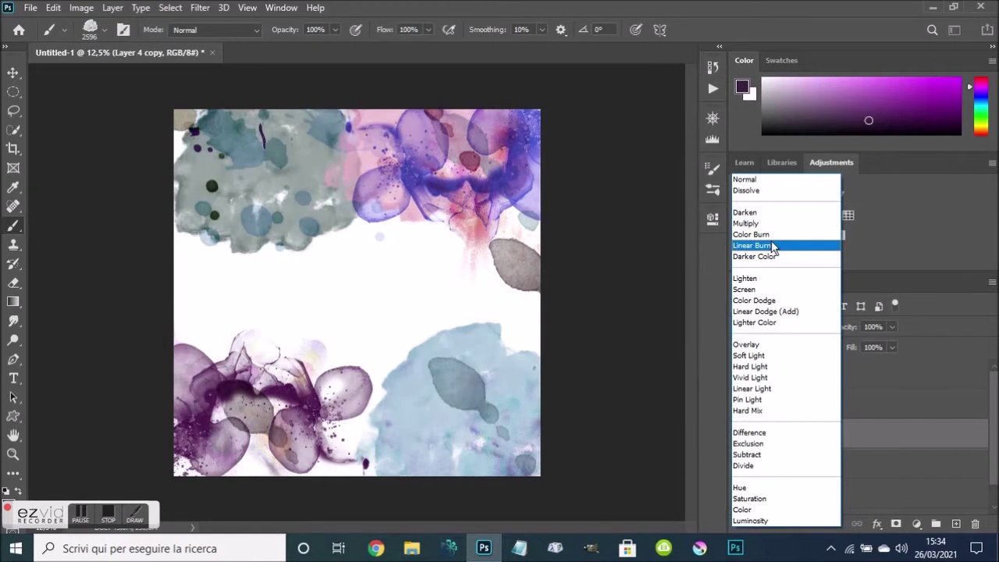
click(773, 246)
drag(851, 347, 833, 351)
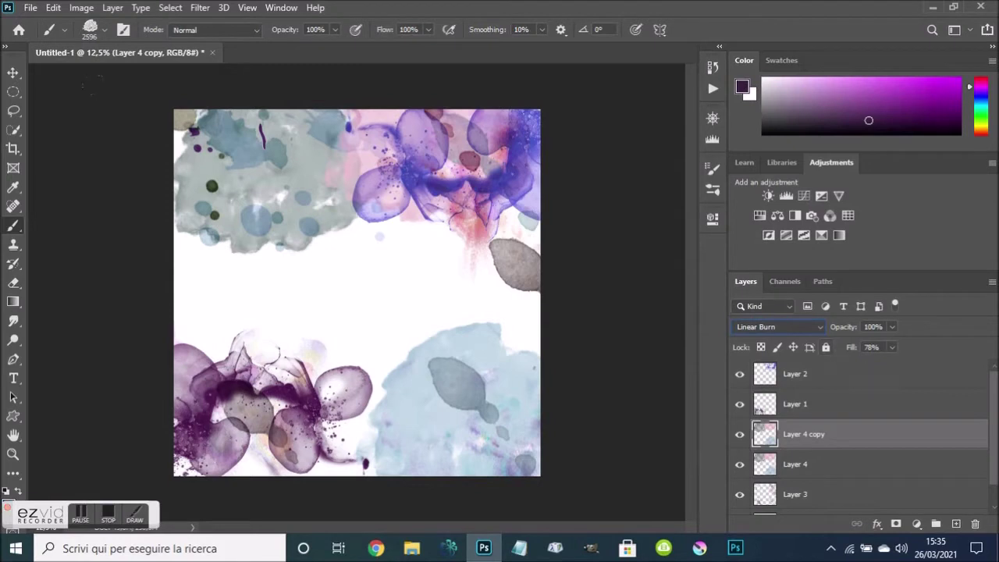
Dab ink on the top-left and lower-left, then light purple around the upper-right flower
click(110, 110)
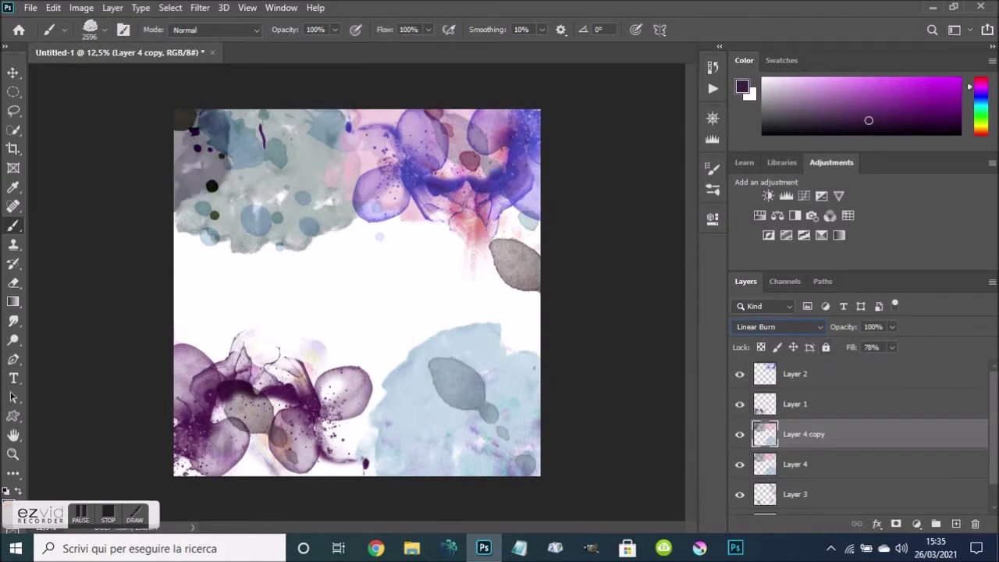
click(305, 414)
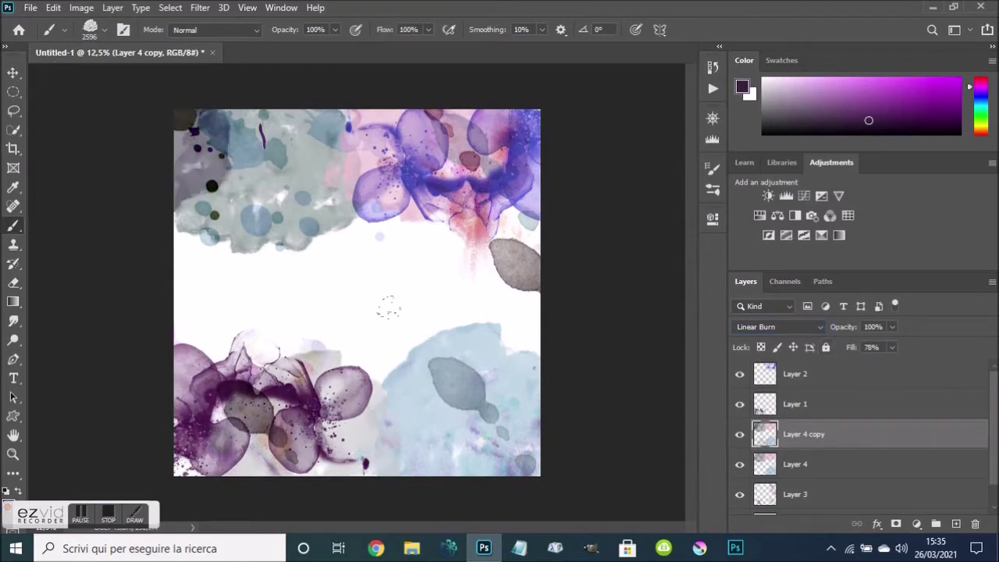
click(827, 97)
click(485, 206)
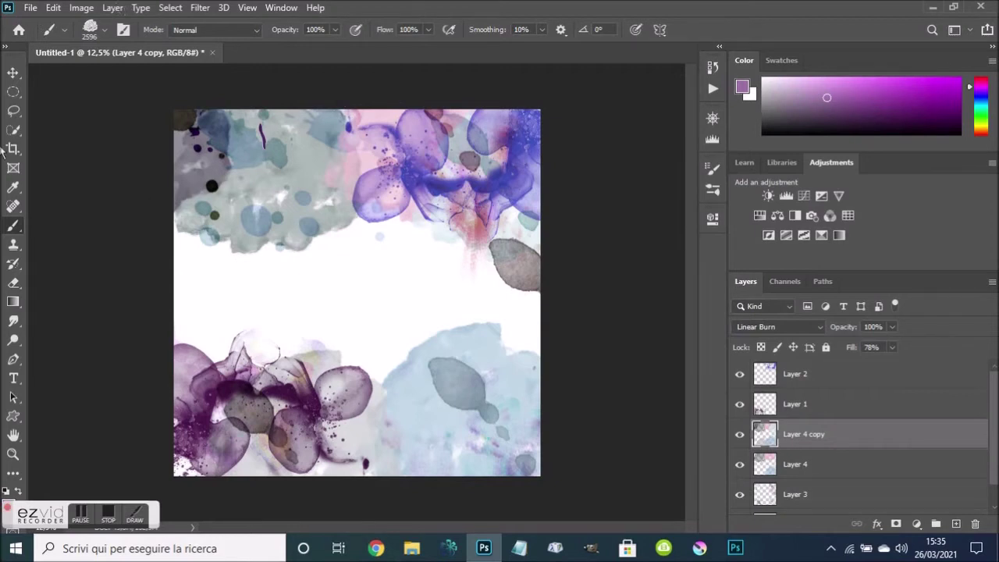
Erase the grey washes at top-left and bottom-right with the 3620 px wet-ink eraser preset 11
click(13, 282)
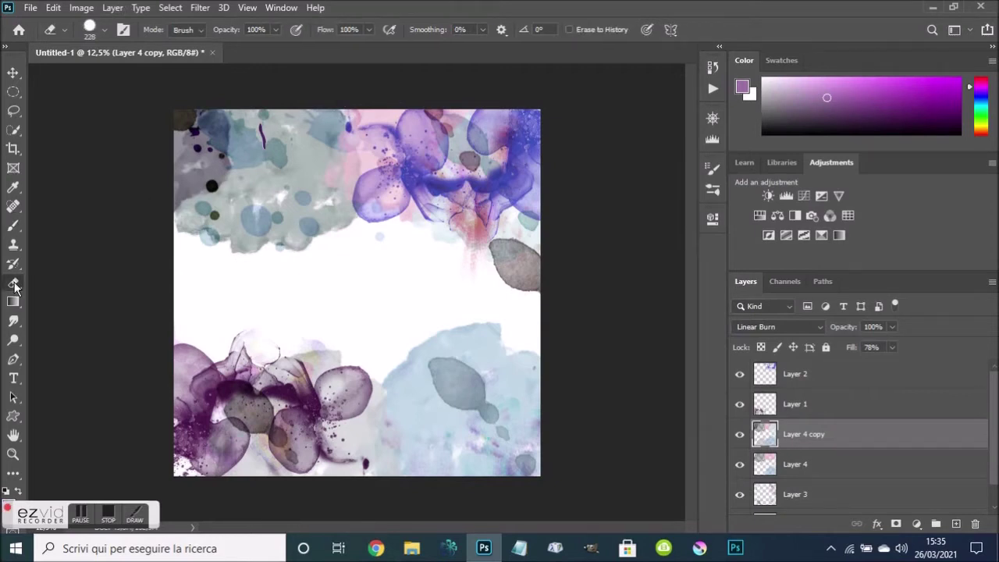
click(103, 31)
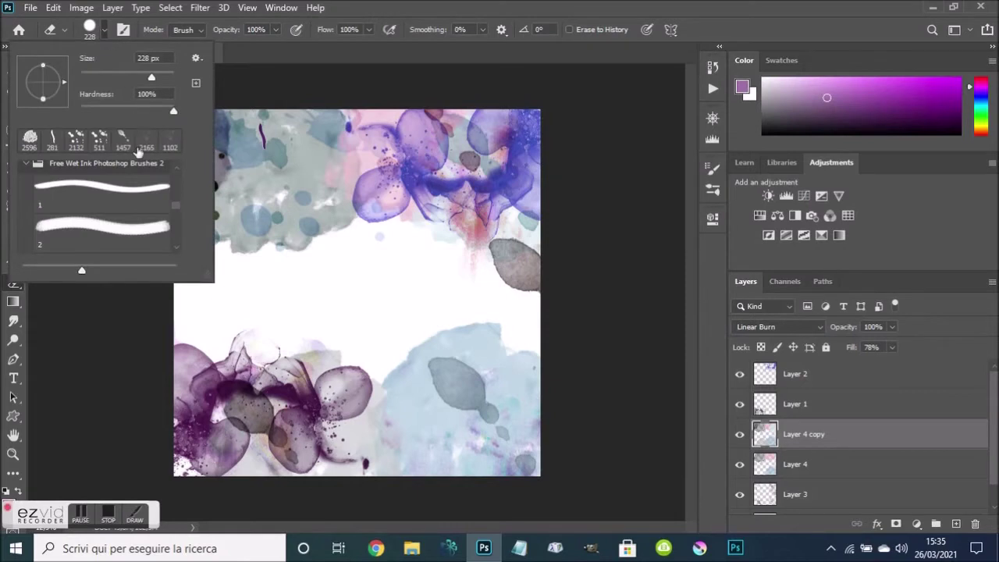
drag(173, 204, 175, 256)
click(111, 242)
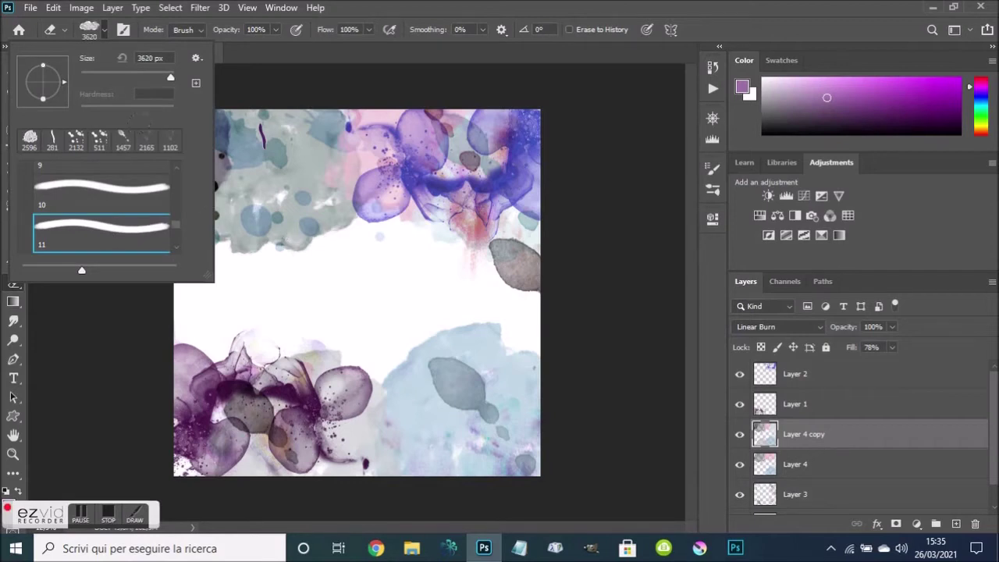
key(Return)
click(140, 121)
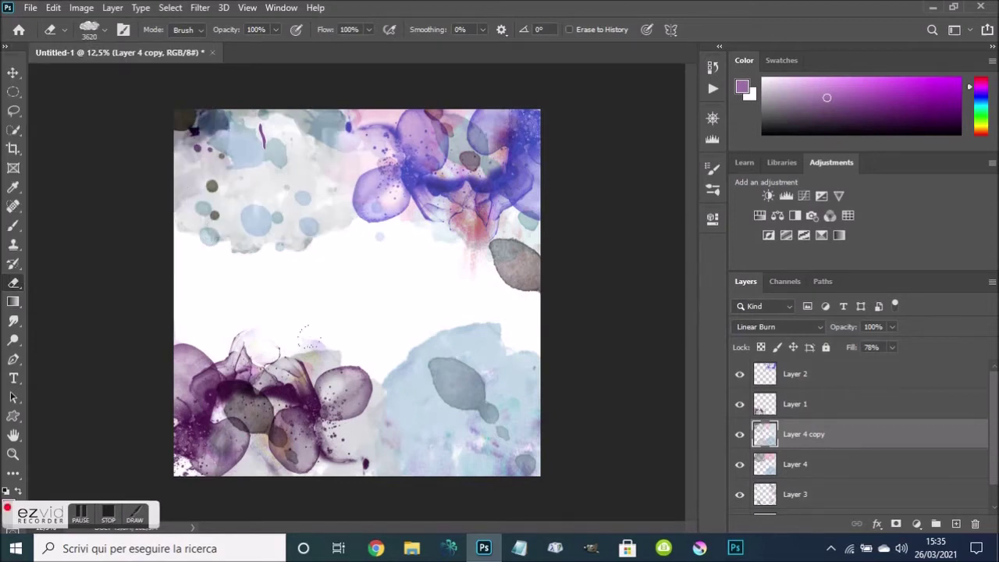
click(467, 491)
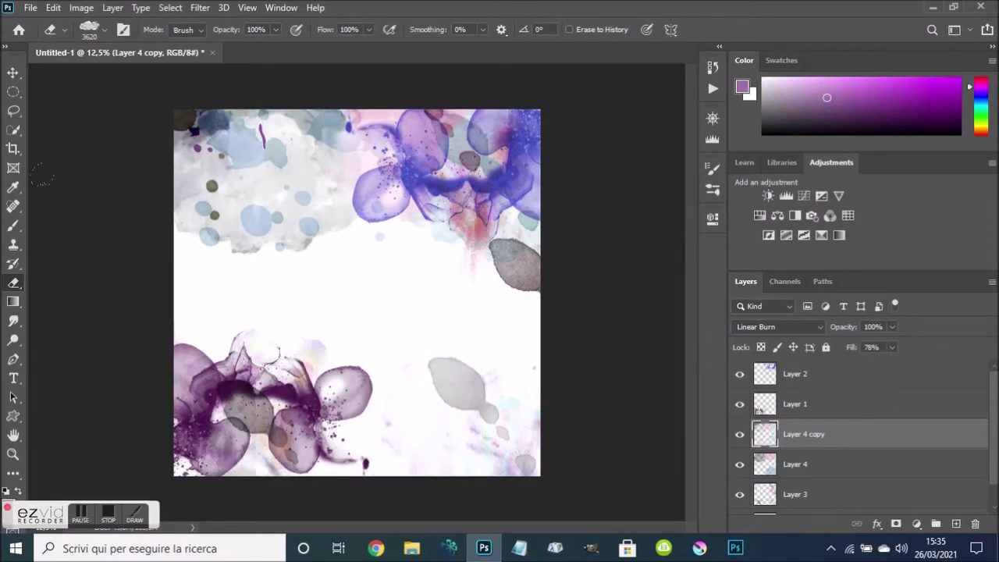
click(82, 148)
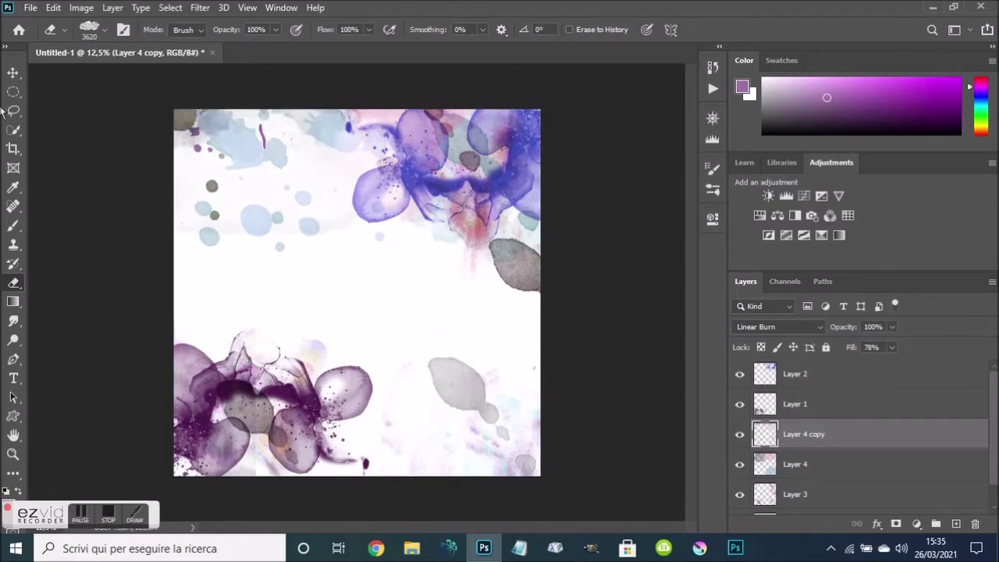
Reopen and close the brush presets, then select Layer 1
click(104, 31)
scroll(177, 223, up, 2)
scroll(179, 201, up, 2)
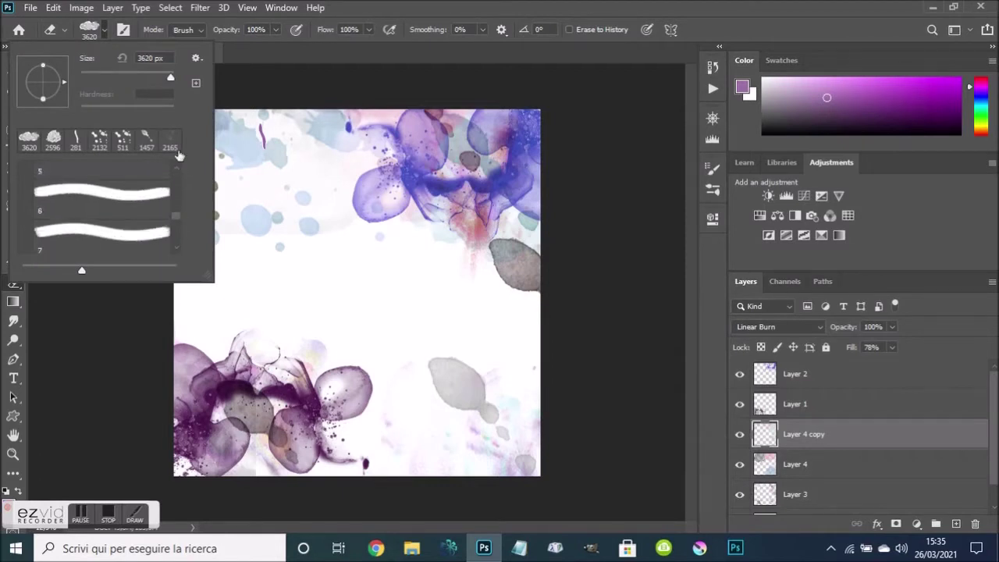
click(365, 11)
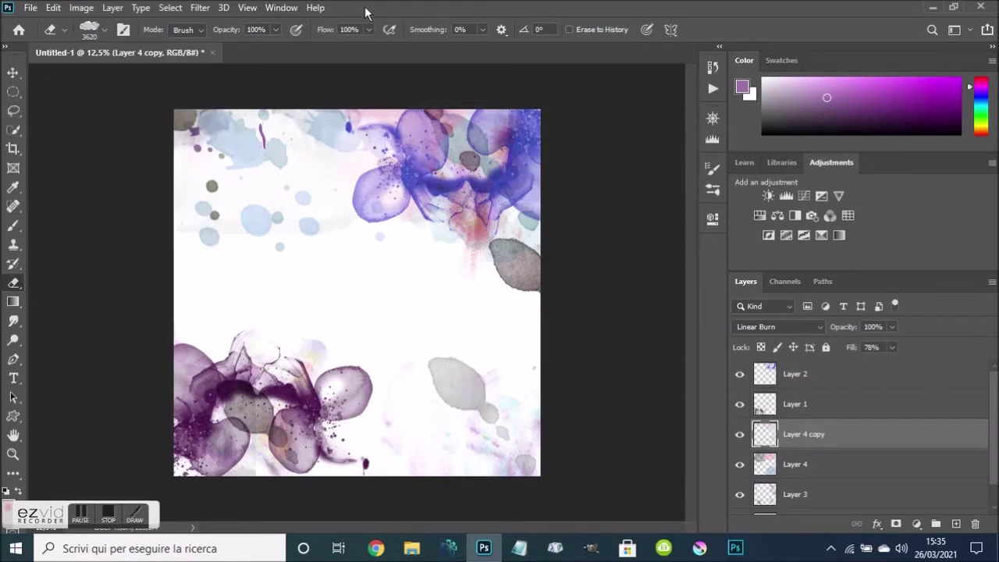
click(887, 405)
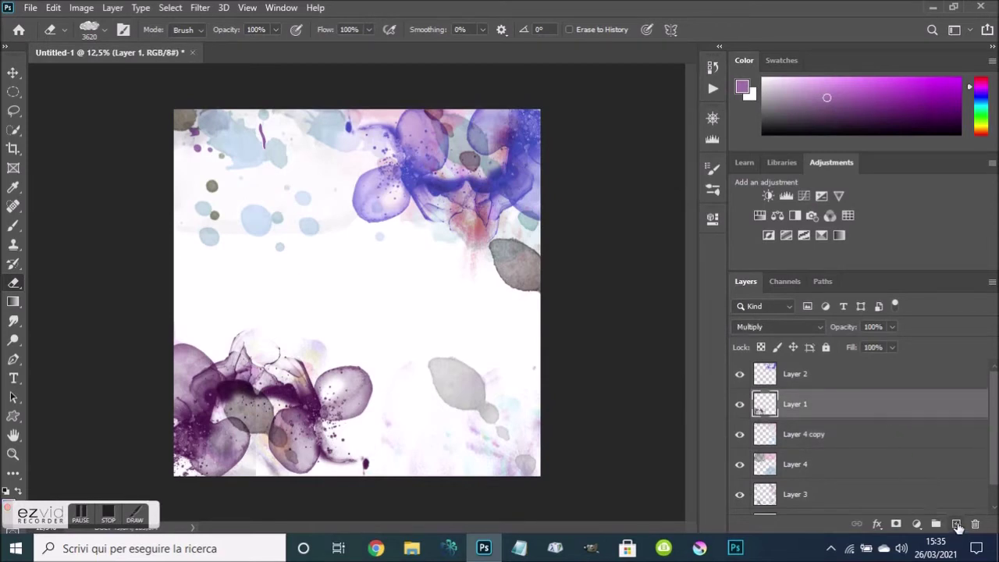
Add a new layer above Layer 1 and load wet-ink brush preset 10 at 3642 px
click(957, 524)
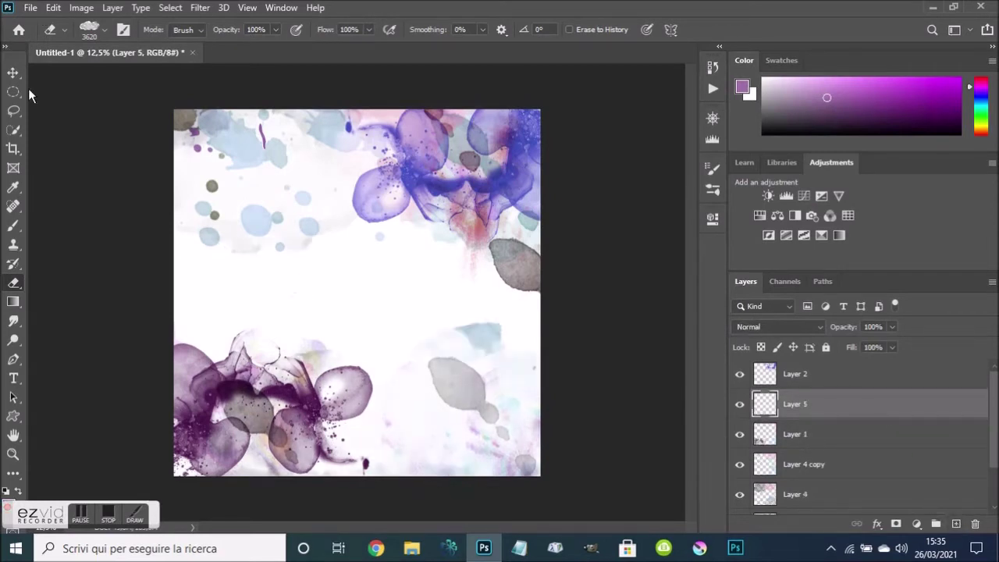
click(13, 231)
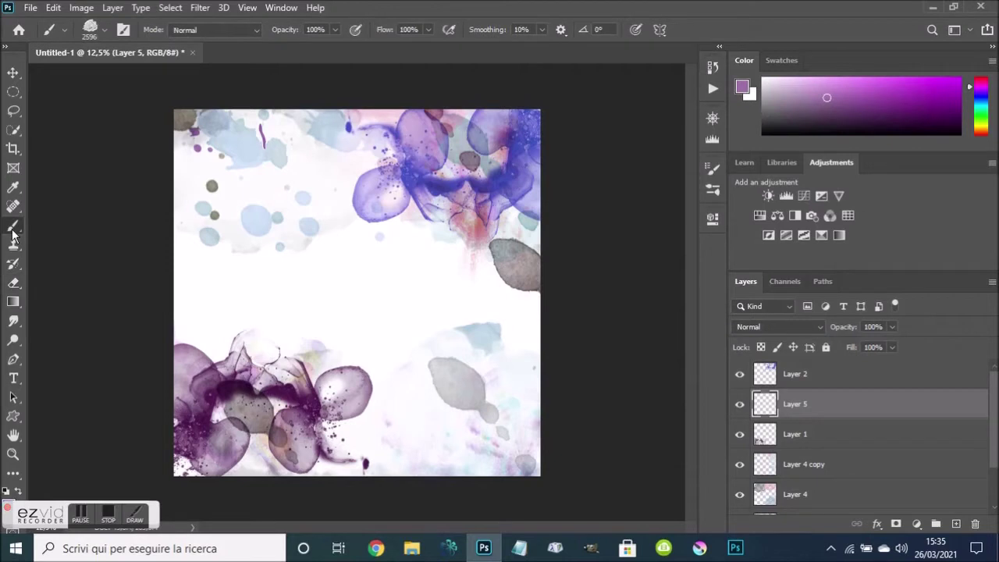
click(100, 32)
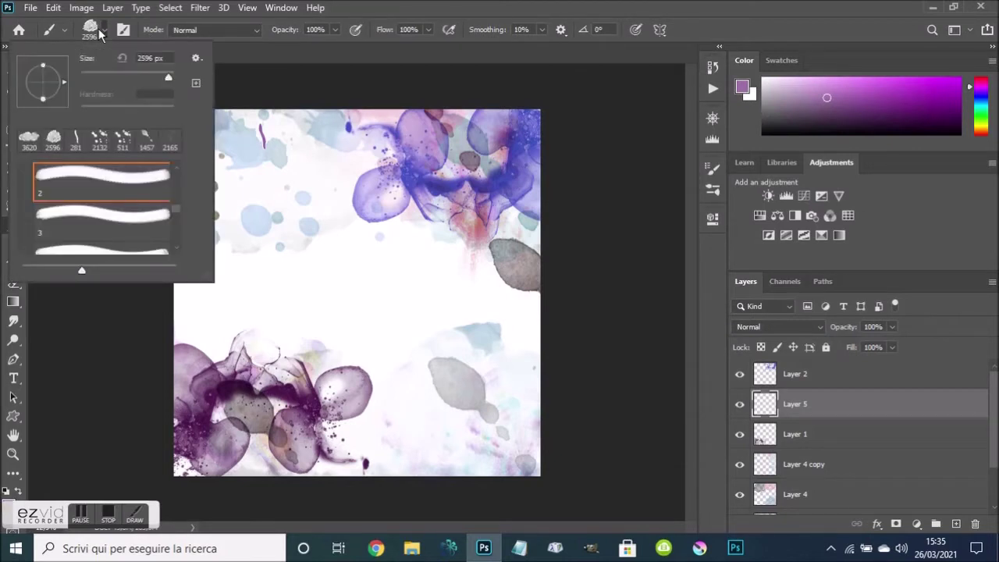
scroll(178, 248, down, 2)
scroll(178, 249, down, 1)
scroll(177, 248, down, 2)
click(178, 248)
click(177, 248)
click(177, 248)
click(102, 224)
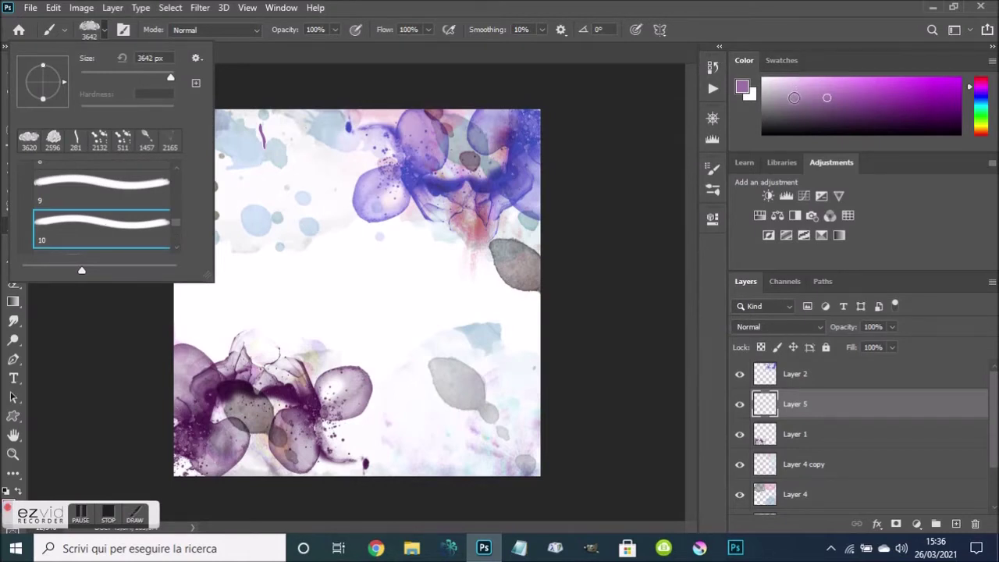
Pick a pale greyish lavender painting colour
click(796, 99)
click(763, 104)
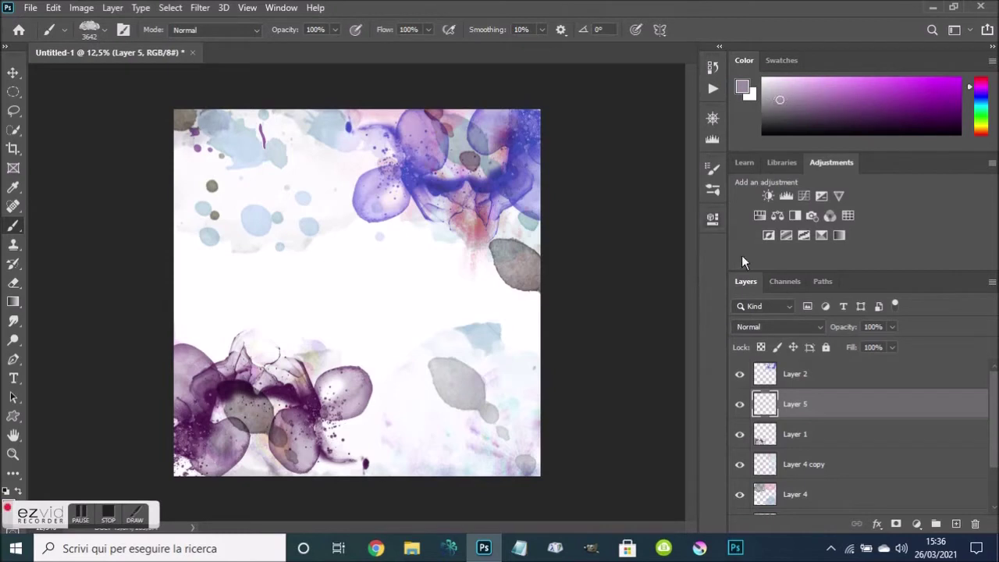
click(807, 328)
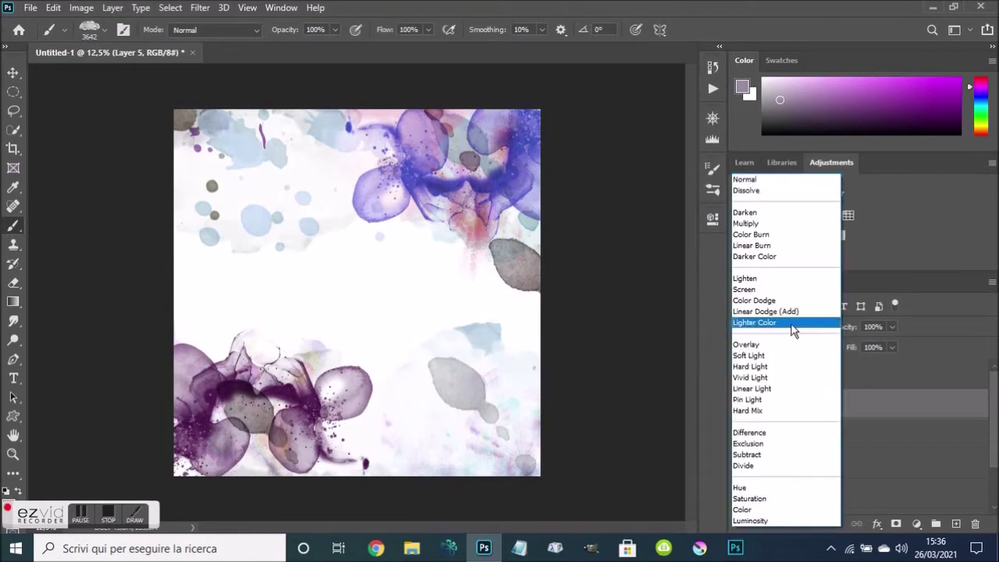
Switch Layer 5 from Vivid Light to Linear Burn blending
click(750, 378)
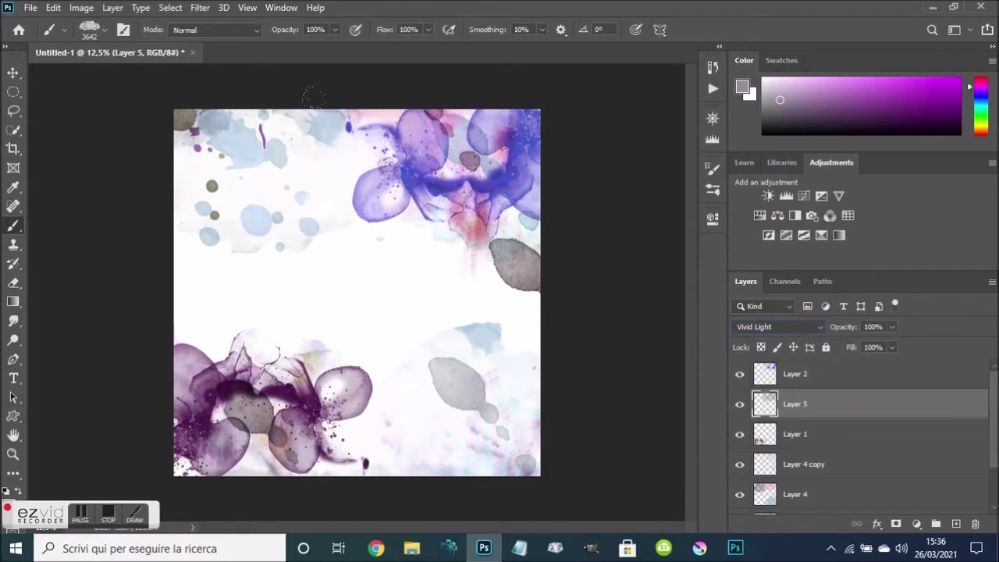
click(801, 327)
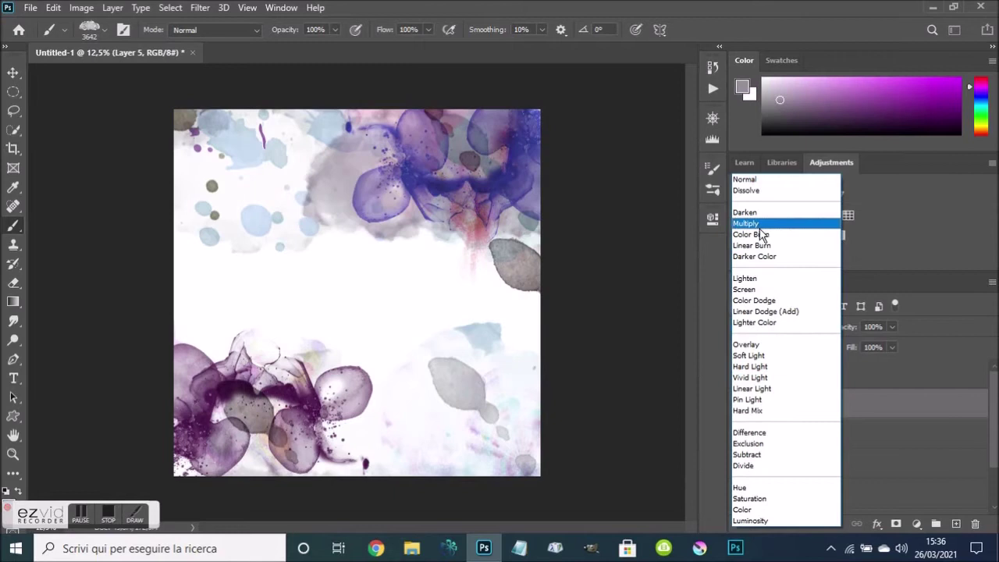
click(773, 246)
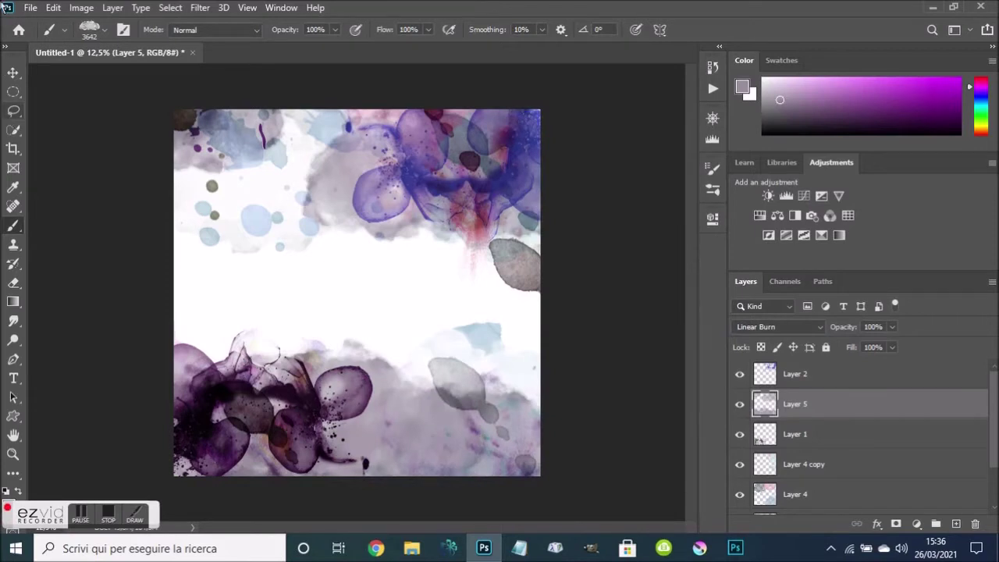
click(101, 37)
Load Ink_and_Watercolor brush 01 at 1738 px
scroll(177, 250, down, 2)
scroll(176, 252, down, 1)
scroll(177, 251, down, 2)
scroll(176, 251, down, 2)
scroll(176, 251, down, 2)
scroll(176, 252, down, 3)
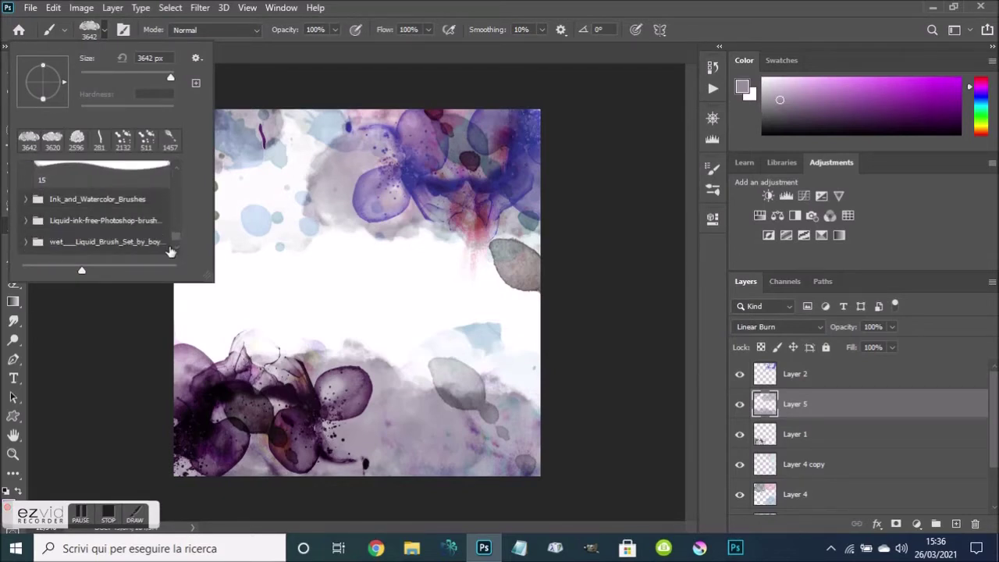
click(25, 199)
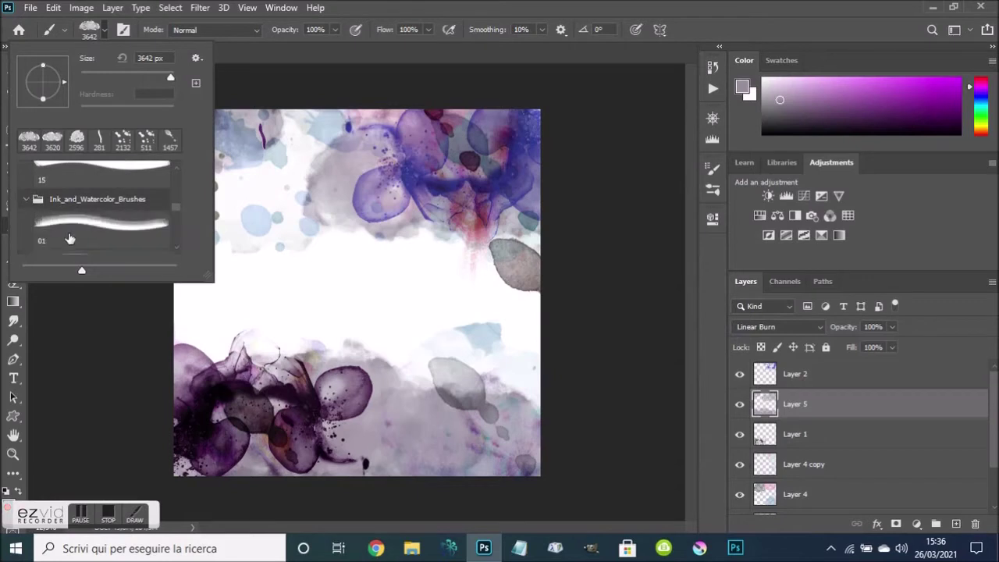
click(78, 236)
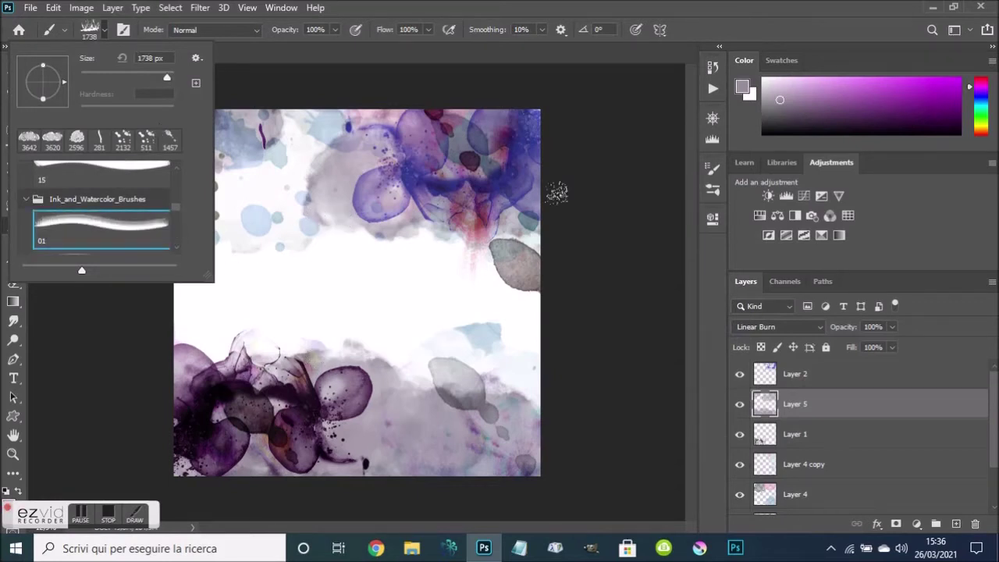
Add Overlay Layer 6 and stamp dark purple marks at lower right and over the lower-left flowers
click(957, 525)
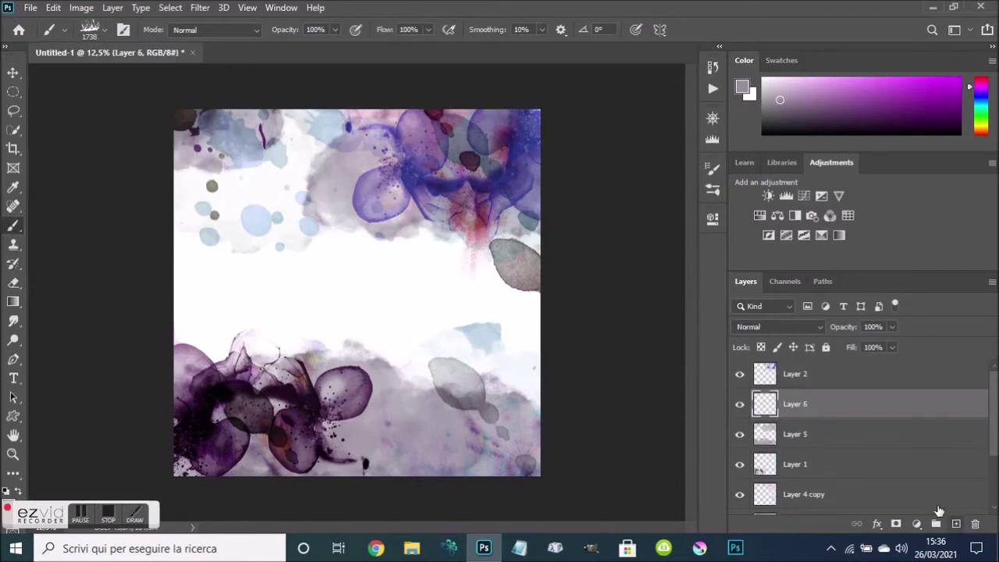
click(810, 328)
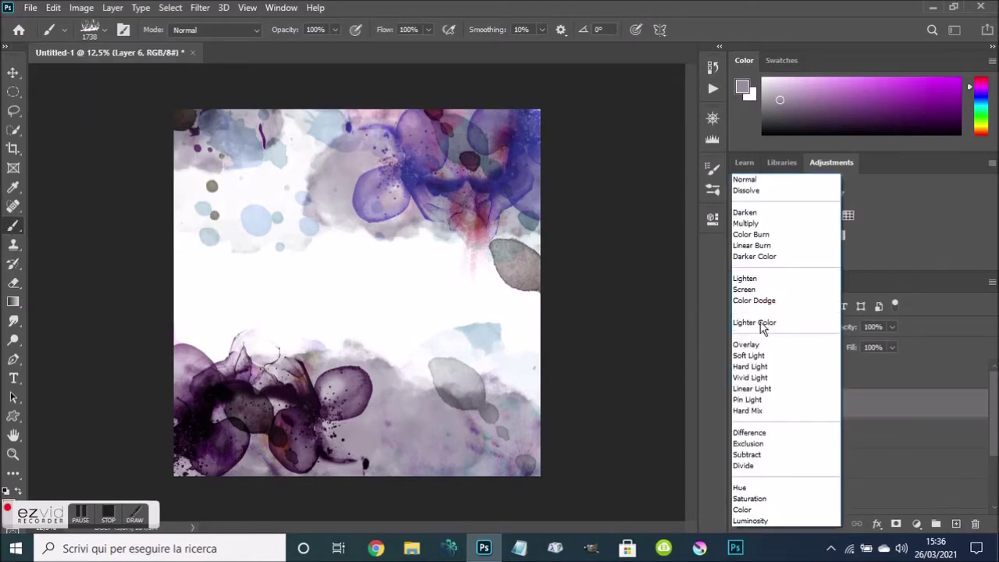
click(764, 344)
click(808, 119)
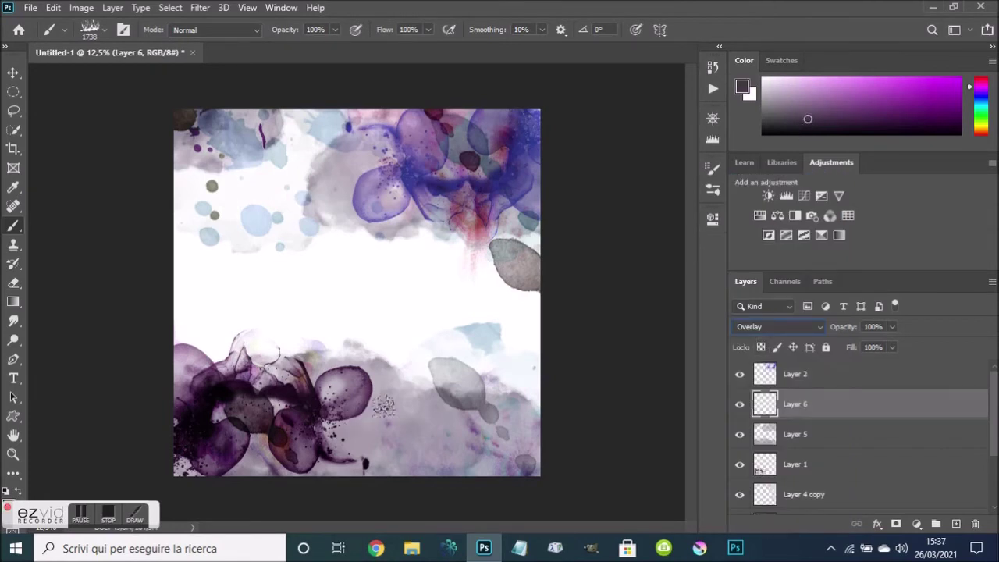
click(383, 406)
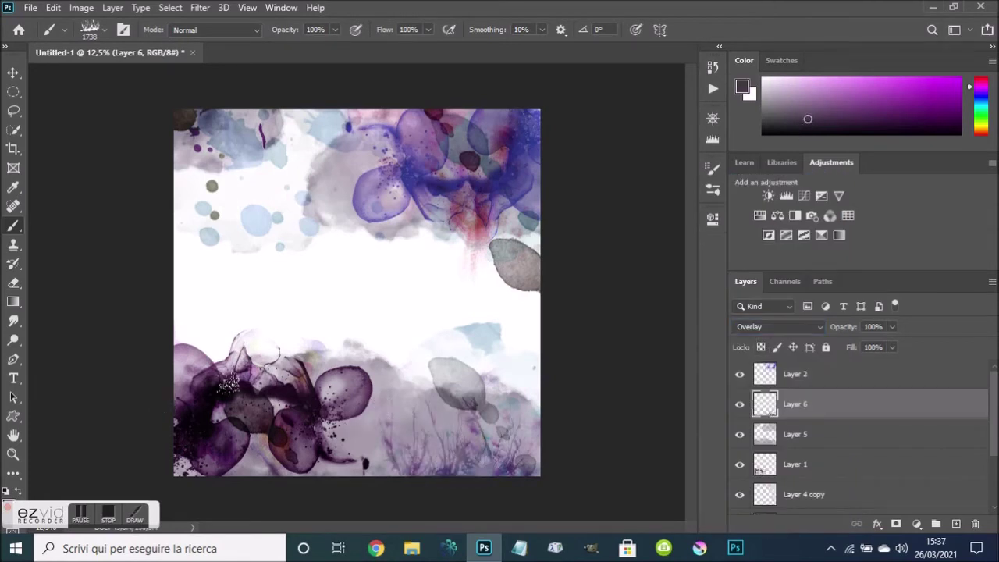
click(177, 405)
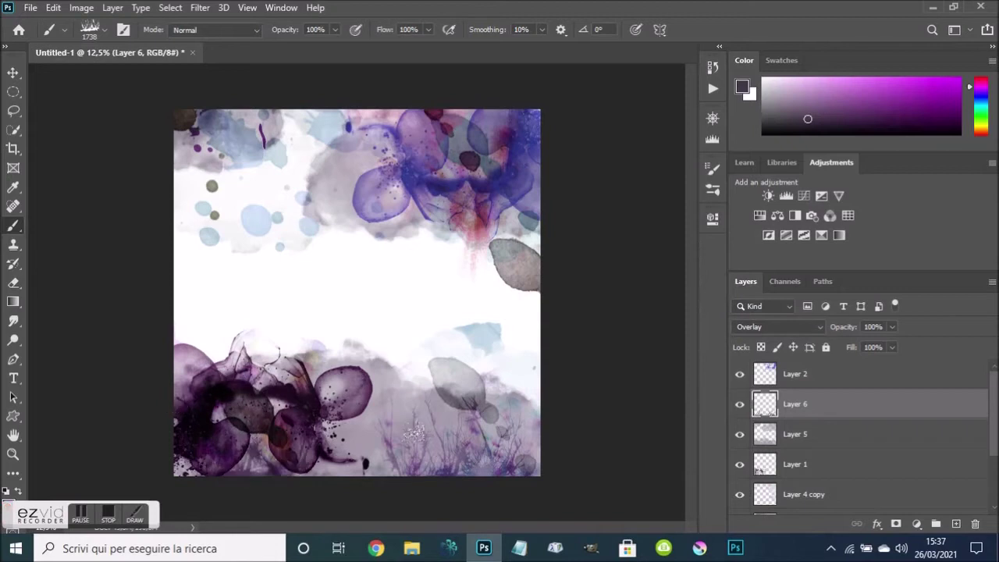
Rotate the brush tip angle to 74°
click(105, 30)
drag(50, 66, 48, 63)
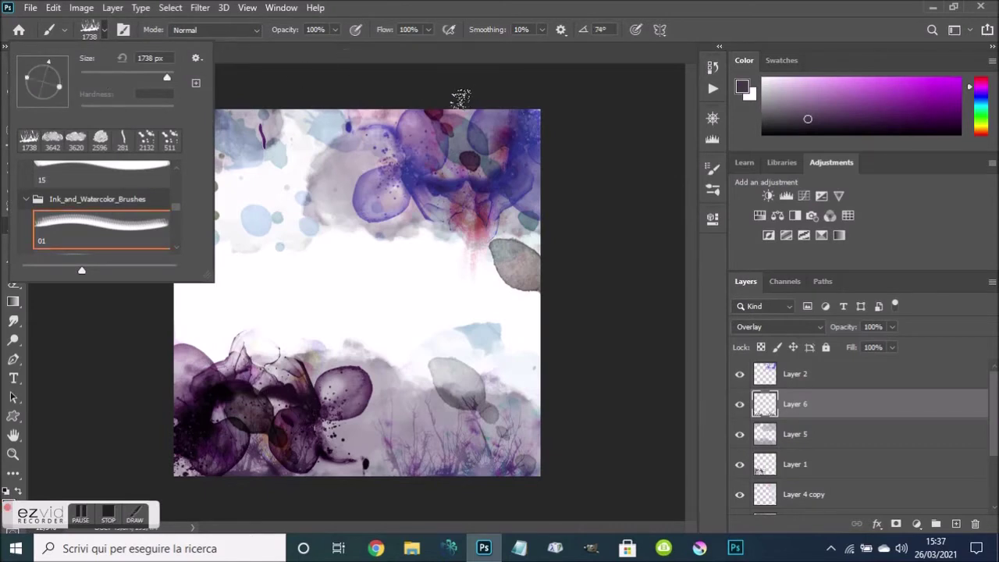
click(465, 93)
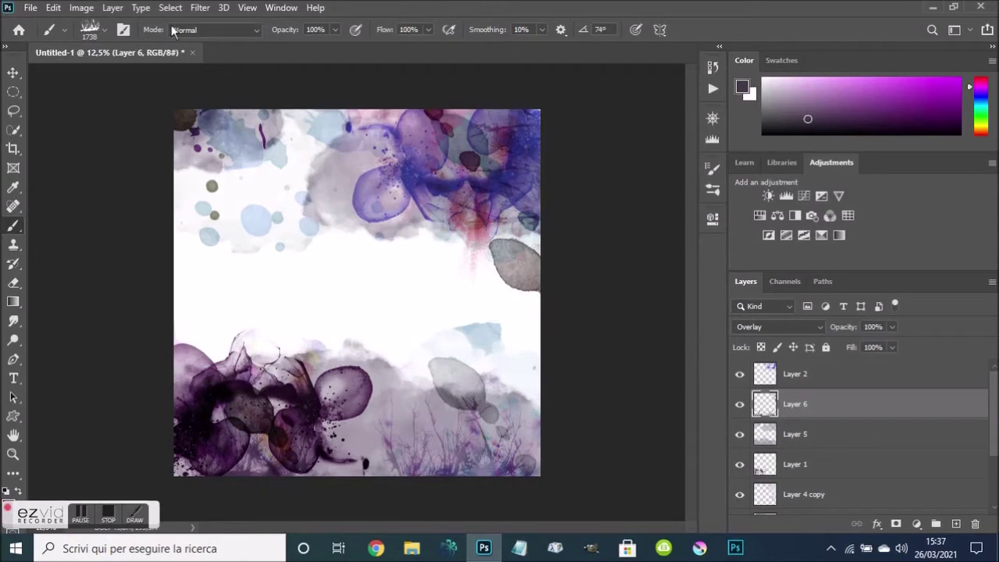
Choose Liquid ink brush 01 at 2349 px, select Layer 2, and pick a light lavender colour
click(104, 30)
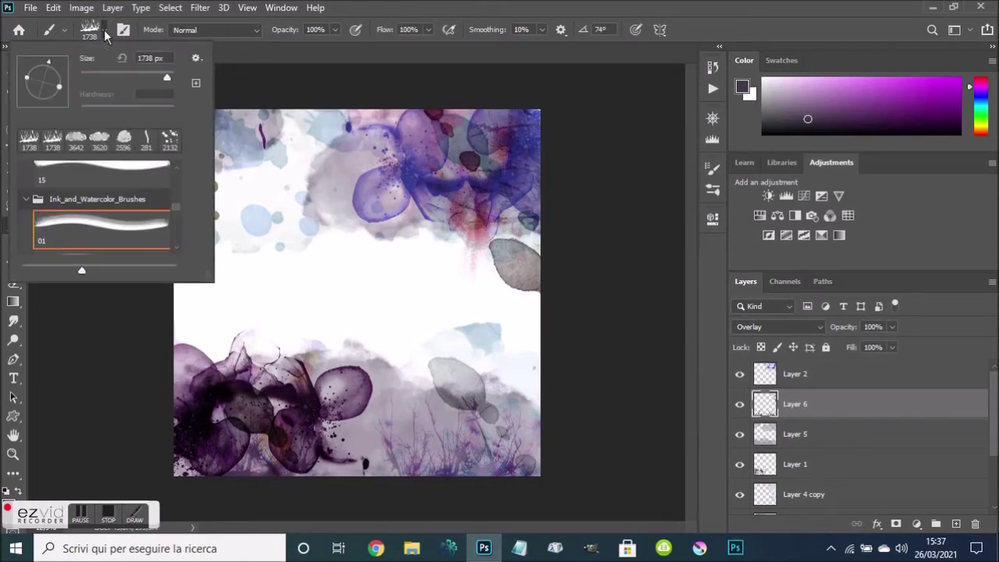
scroll(173, 254, down, 2)
scroll(173, 250, down, 2)
click(175, 250)
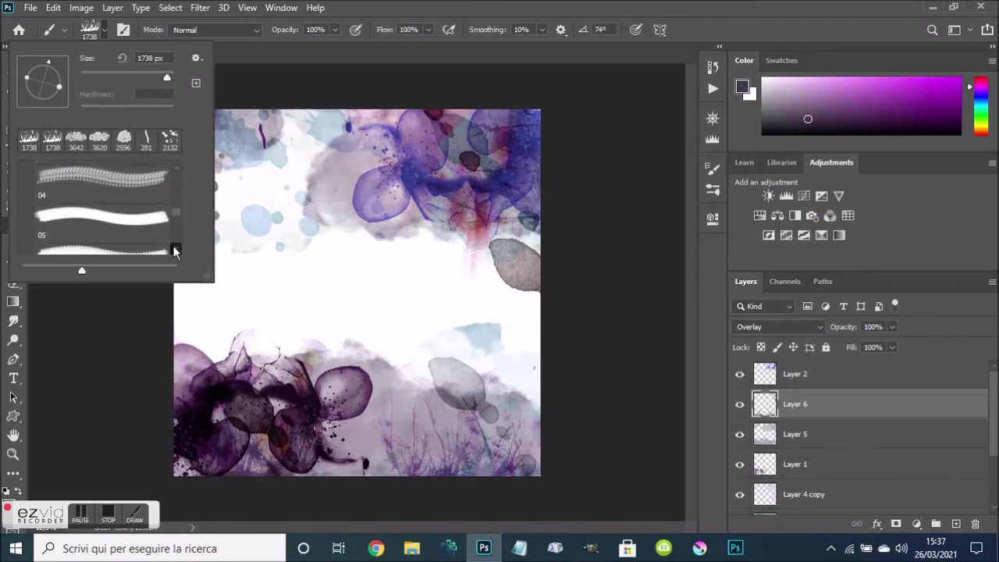
scroll(174, 250, down, 2)
scroll(175, 250, down, 2)
scroll(174, 250, down, 2)
scroll(175, 250, down, 2)
scroll(175, 249, down, 2)
scroll(175, 250, down, 2)
scroll(175, 250, down, 2)
scroll(175, 250, down, 2)
scroll(175, 250, down, 2)
scroll(174, 250, down, 2)
scroll(175, 250, down, 2)
scroll(175, 250, down, 2)
scroll(174, 250, down, 2)
scroll(175, 250, down, 2)
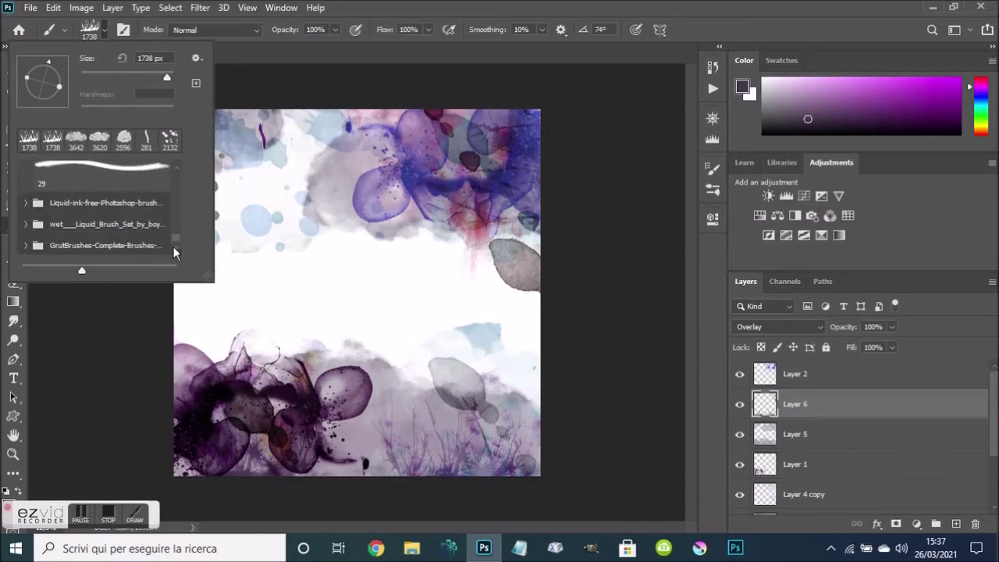
click(25, 202)
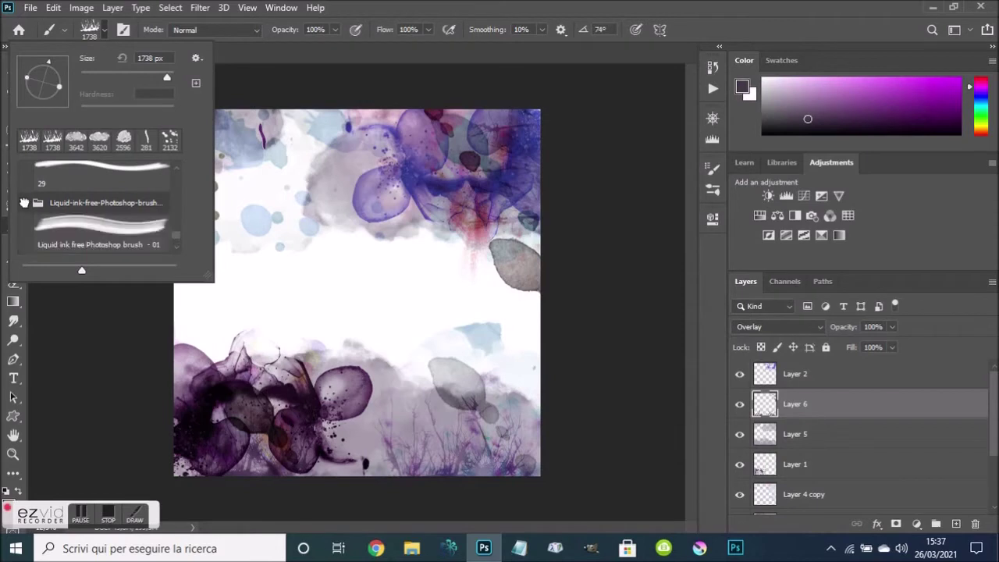
click(104, 231)
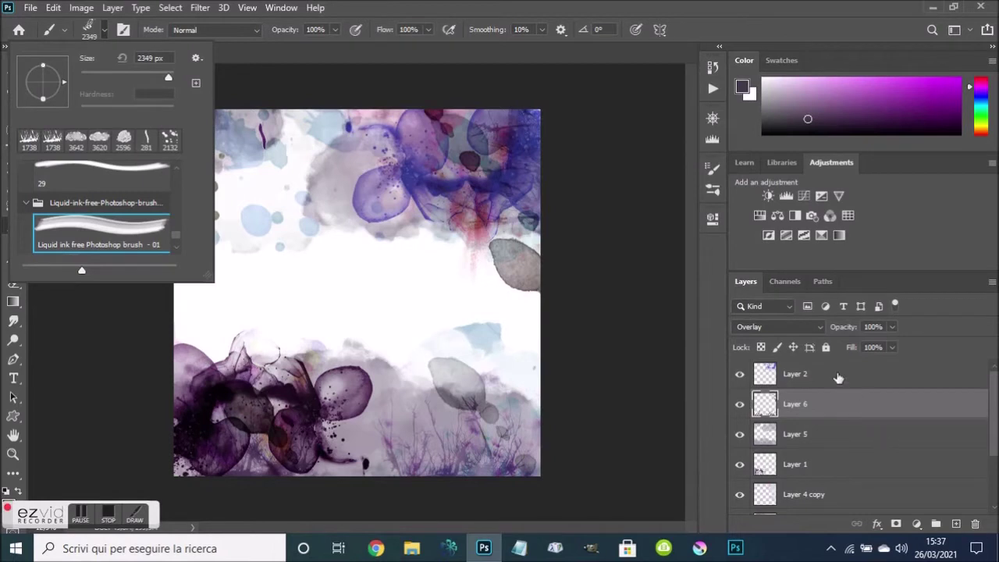
click(839, 380)
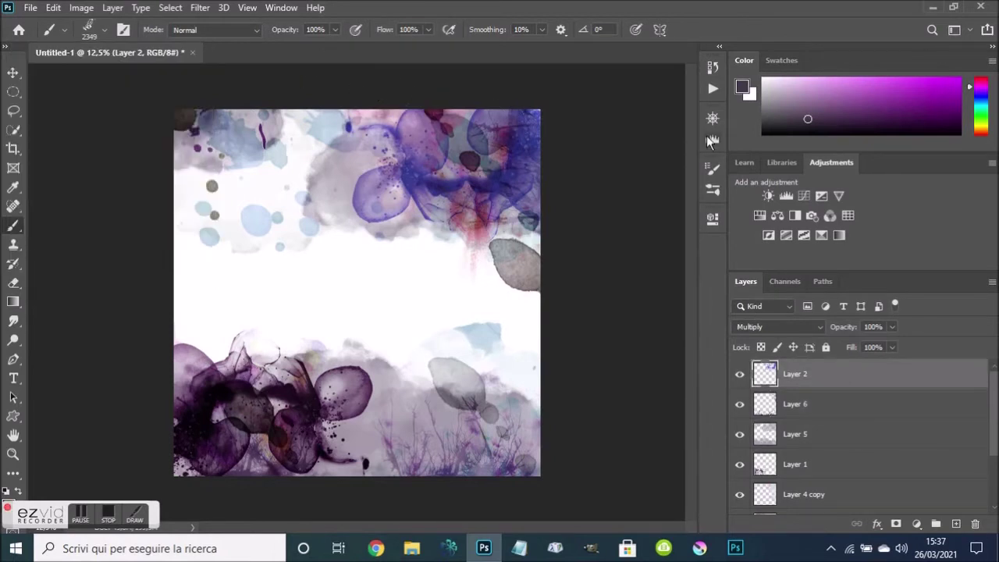
click(805, 90)
Keep Layer 7 at Normal, pick a bright pink, and stamp branching ink at upper and lower right
click(798, 328)
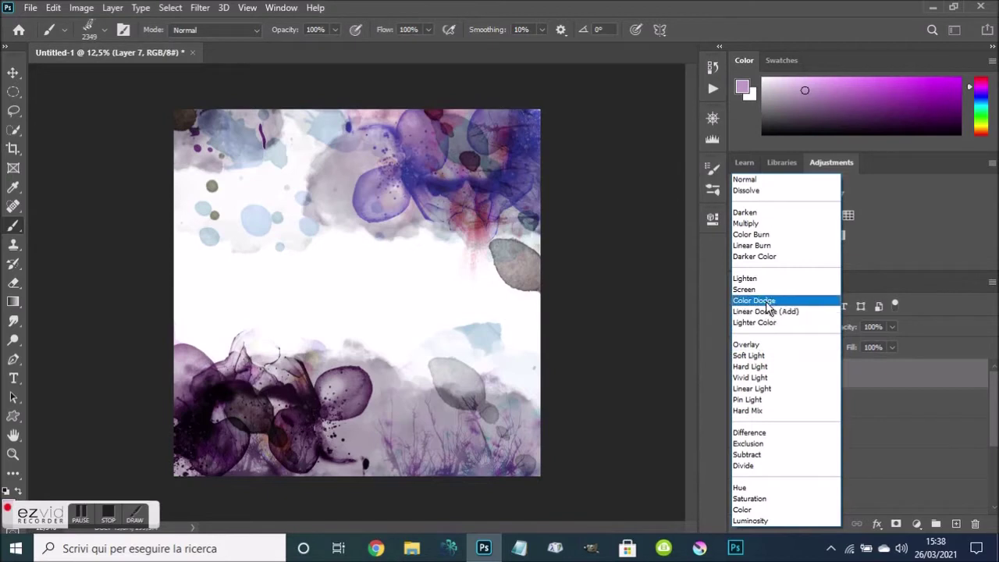
click(763, 181)
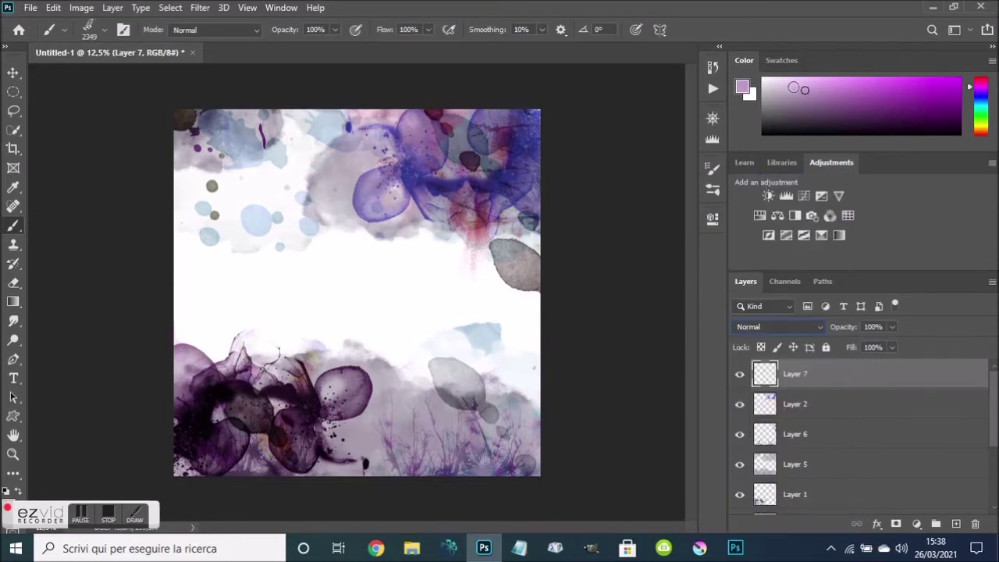
drag(794, 90, 844, 95)
click(971, 81)
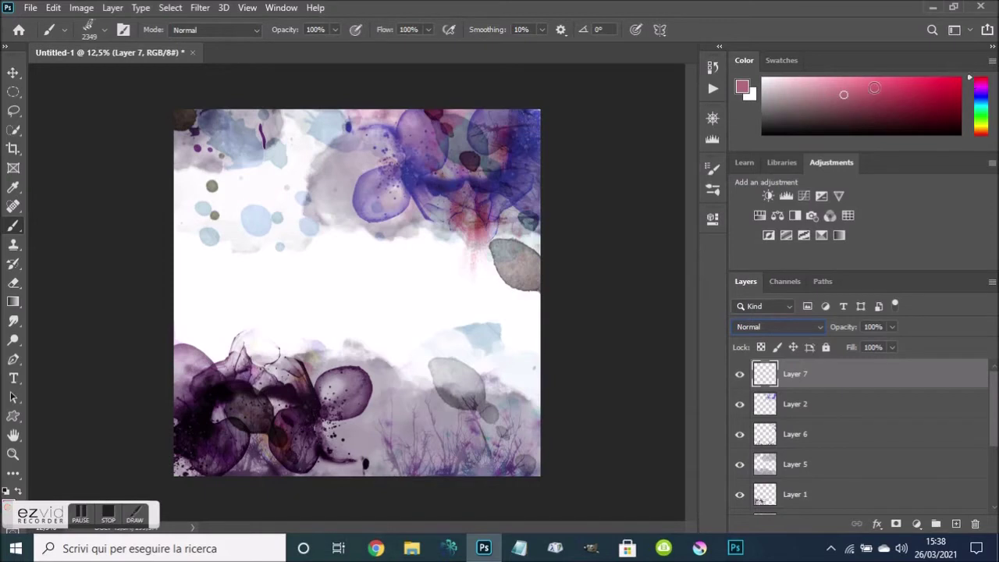
drag(828, 93, 872, 78)
click(442, 93)
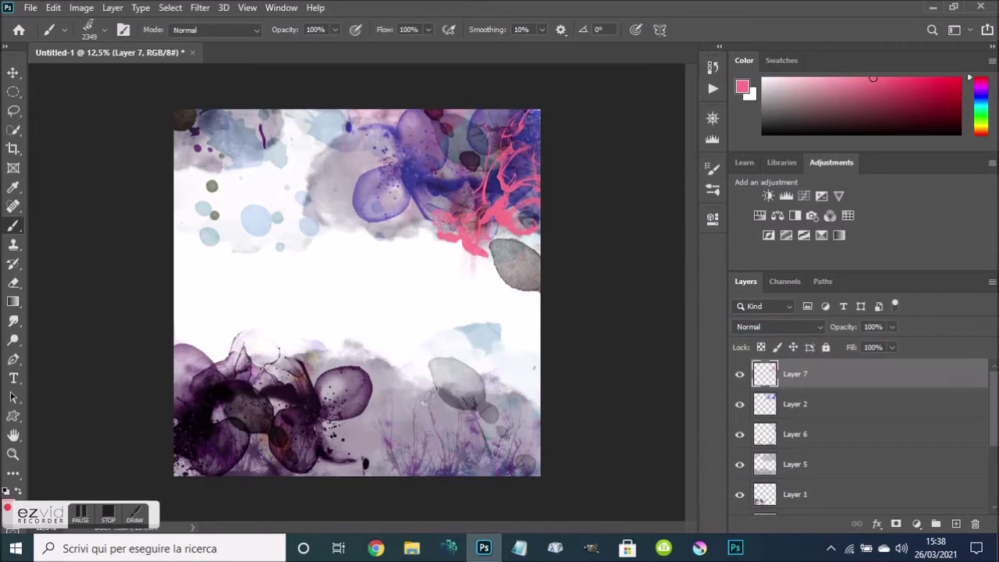
click(467, 329)
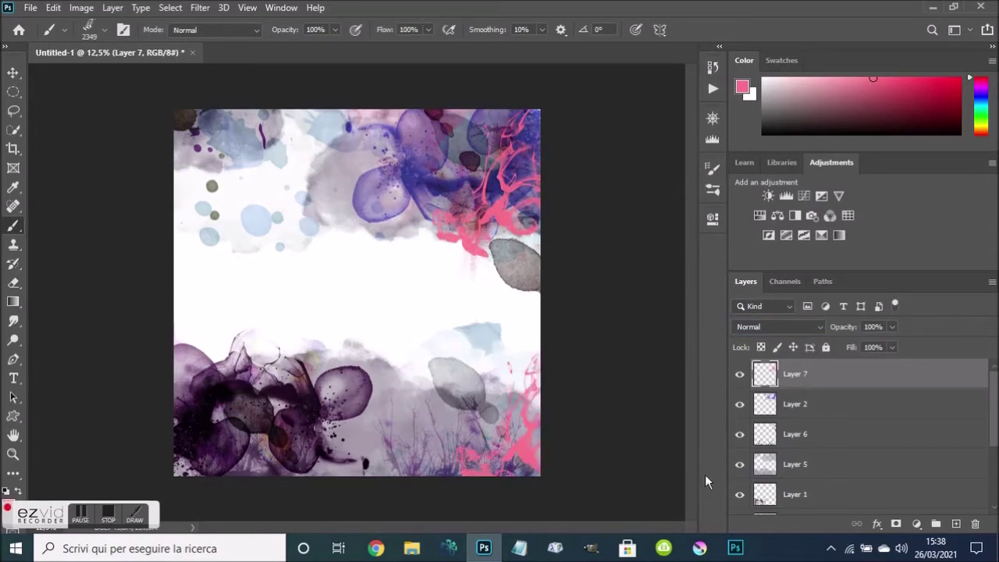
Set Layer 7 to Difference blending at 65% fill and add a new empty layer
click(815, 328)
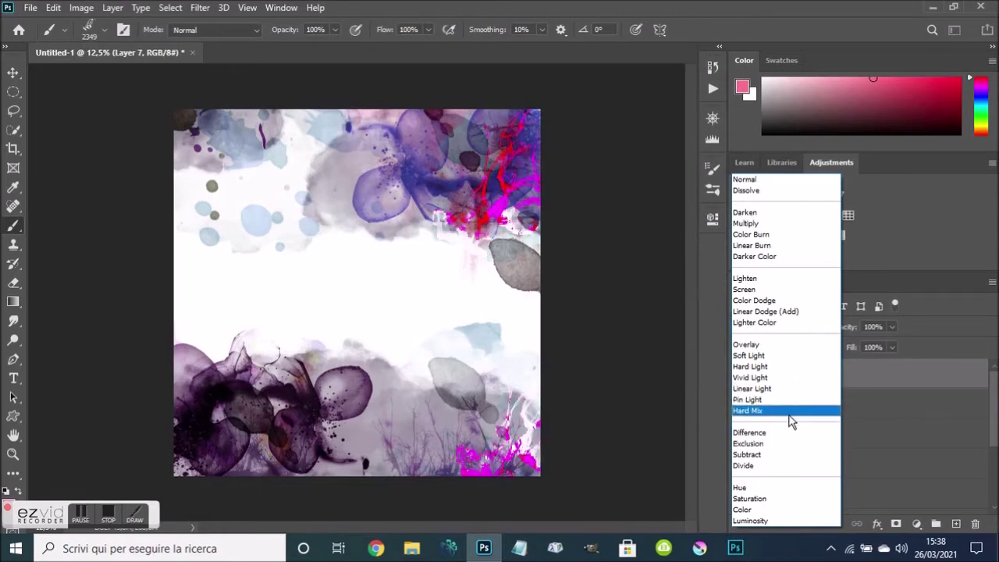
click(784, 381)
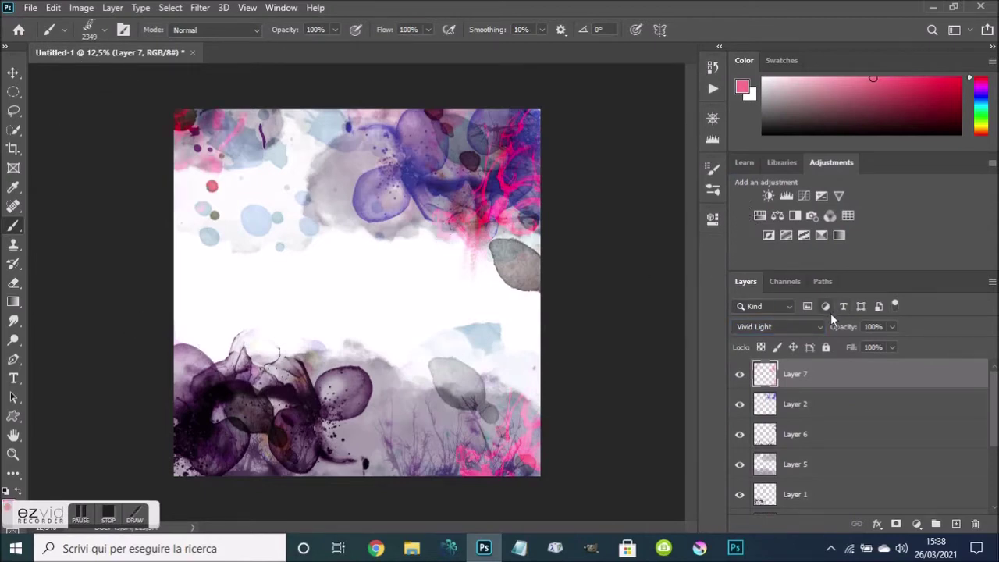
click(819, 330)
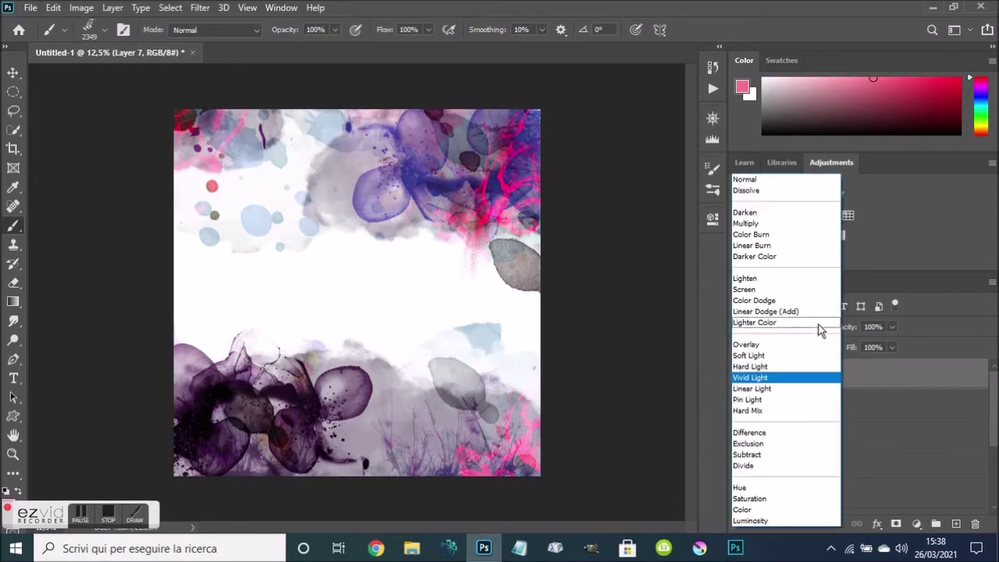
click(774, 436)
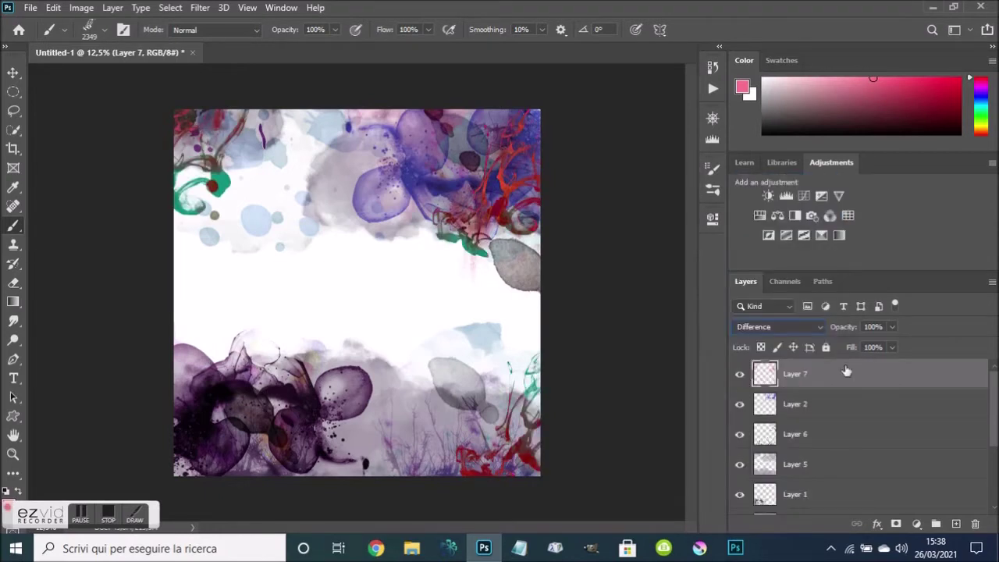
drag(851, 351, 825, 351)
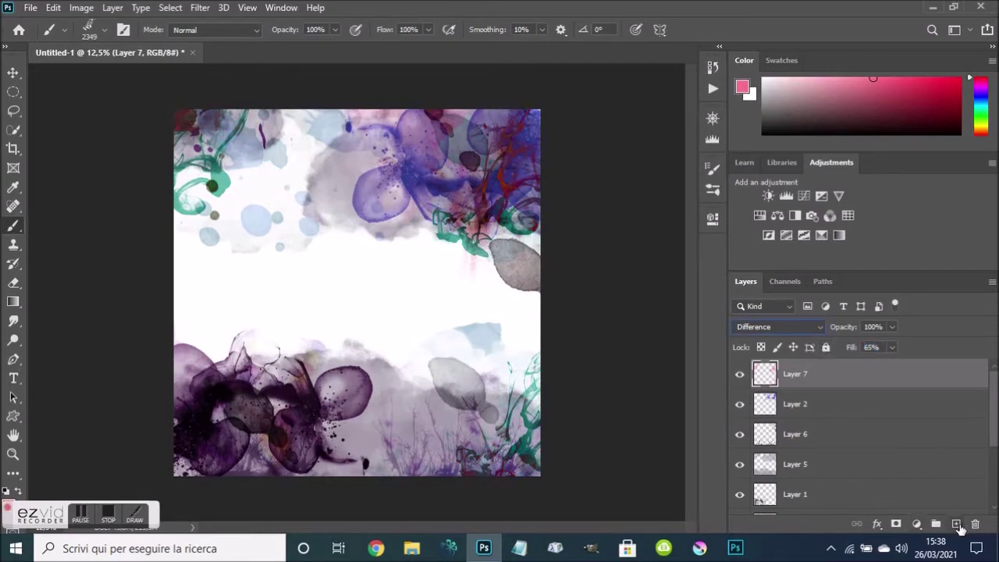
click(956, 524)
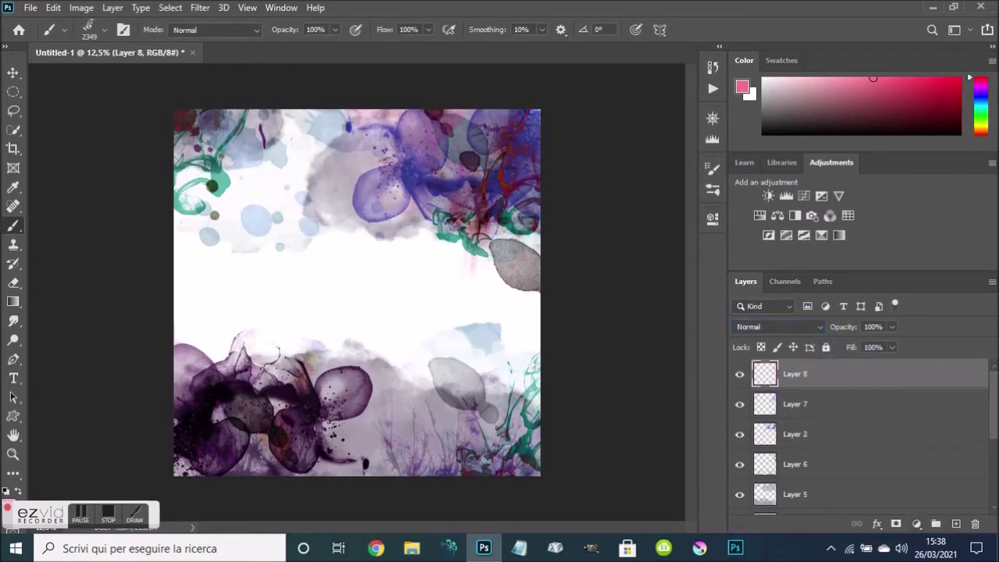
Switch the brush to Liquid ink free Photoshop brush - 02
click(101, 30)
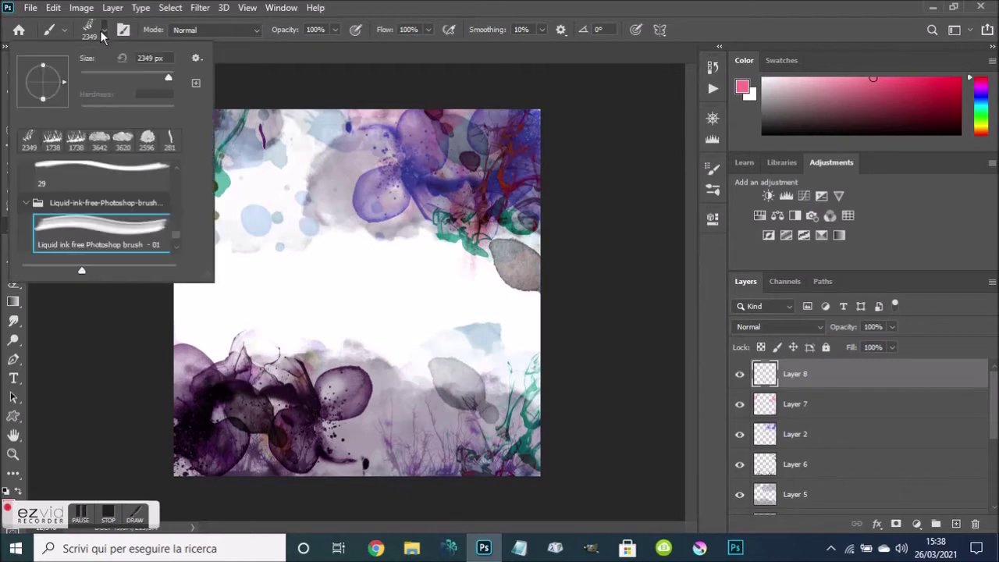
scroll(176, 245, down, 1)
scroll(176, 246, down, 1)
scroll(177, 246, down, 1)
scroll(176, 246, down, 1)
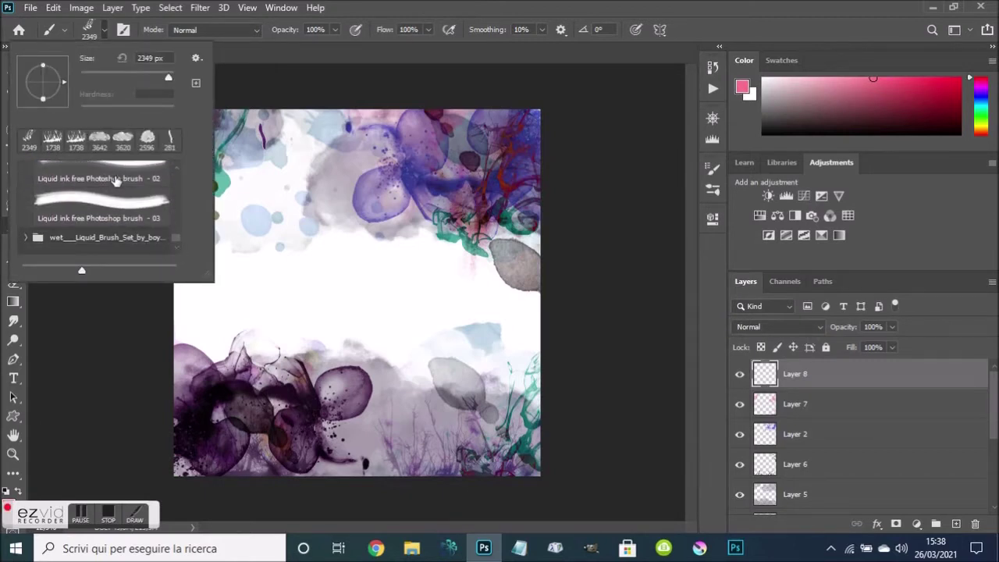
click(117, 181)
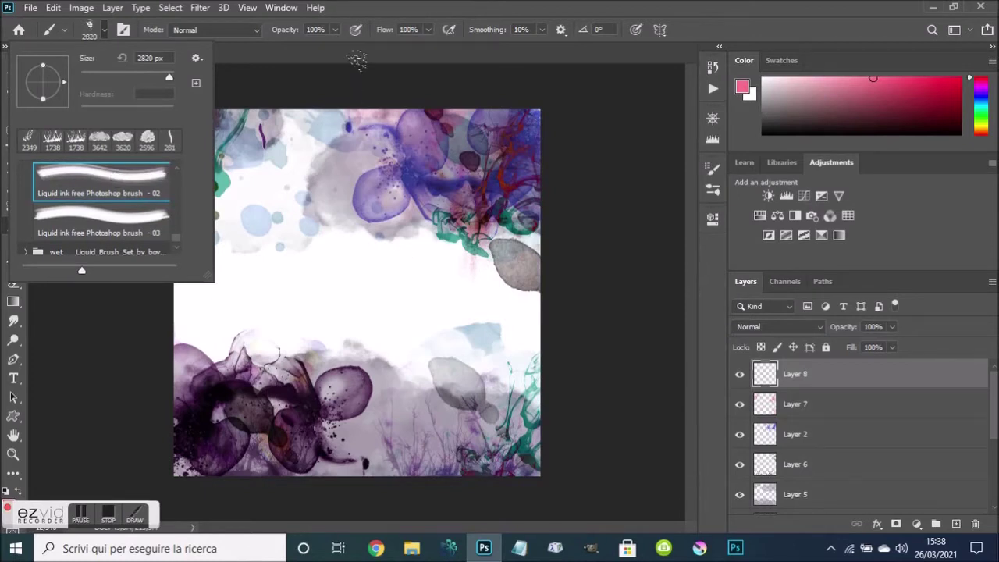
Paint a pink scribble over the upper-right florals and blend it as Difference at 89% opacity
drag(406, 125, 468, 180)
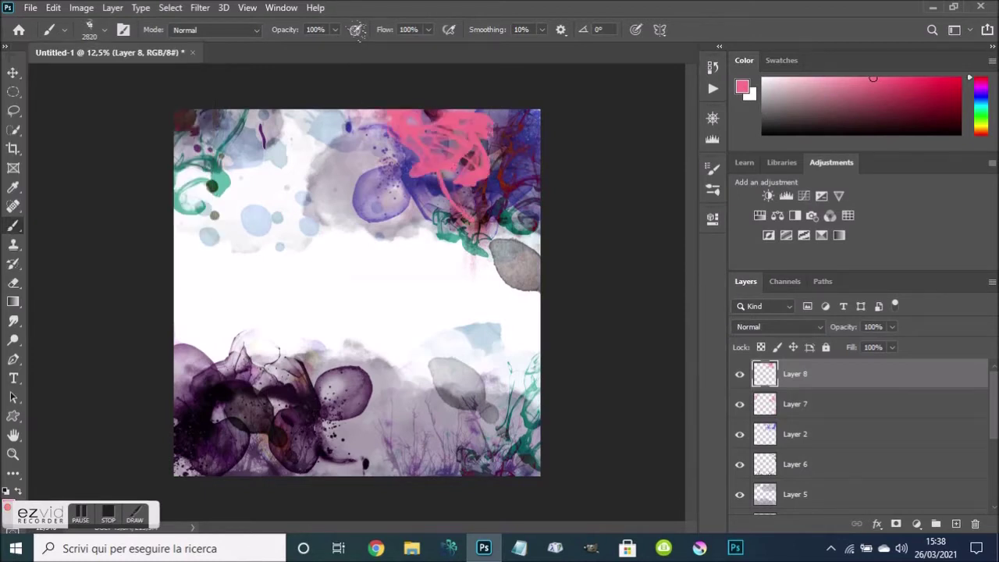
click(812, 327)
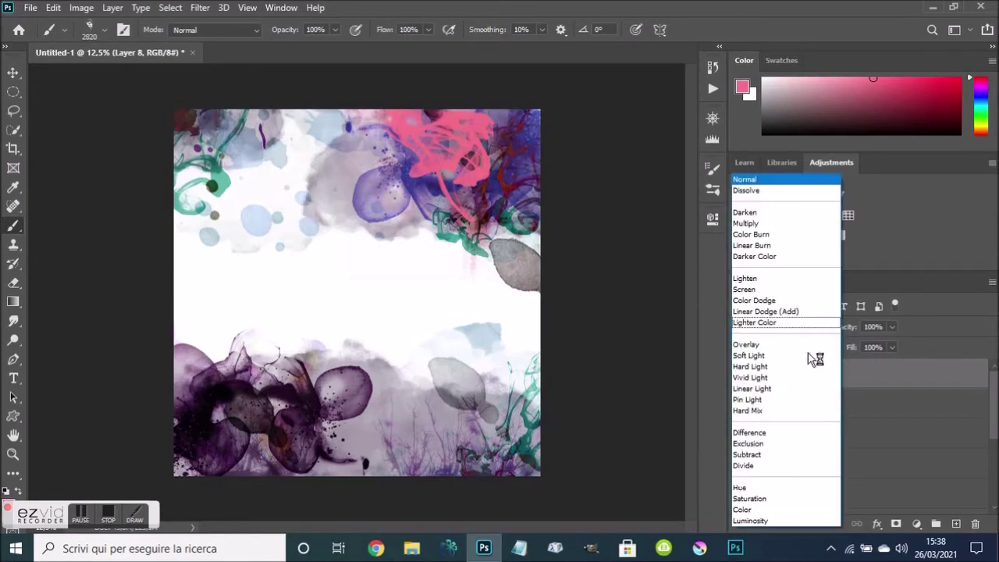
click(779, 433)
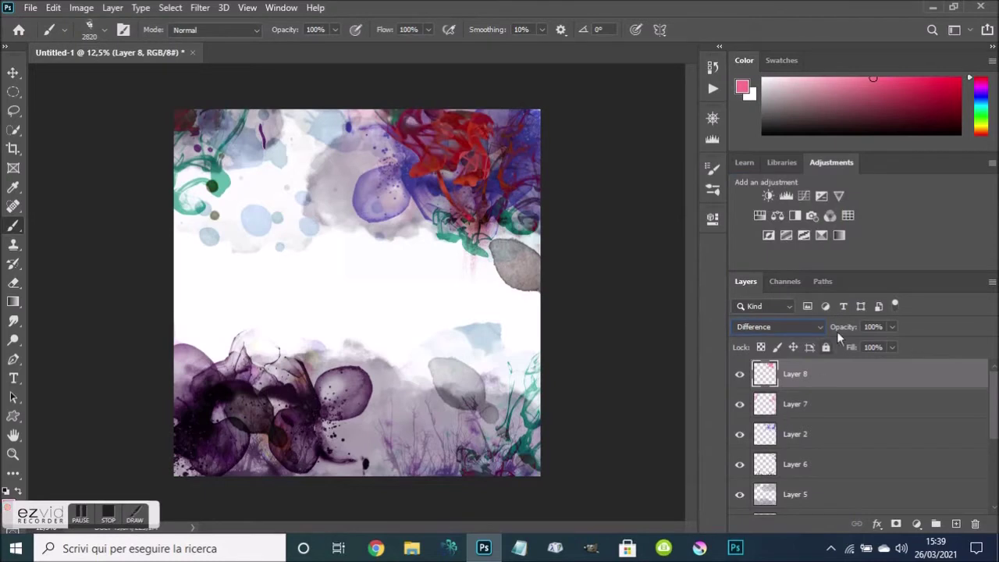
drag(855, 332, 846, 333)
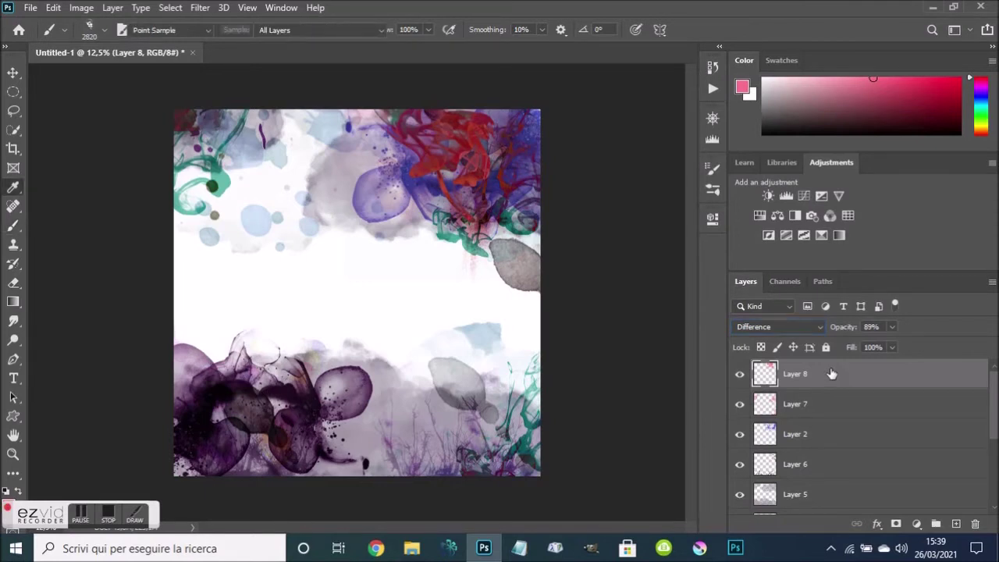
Colorize Layer 8 with Hue/Saturation at Hue 259, Saturation 61, Lightness 7
key(ctrl+u)
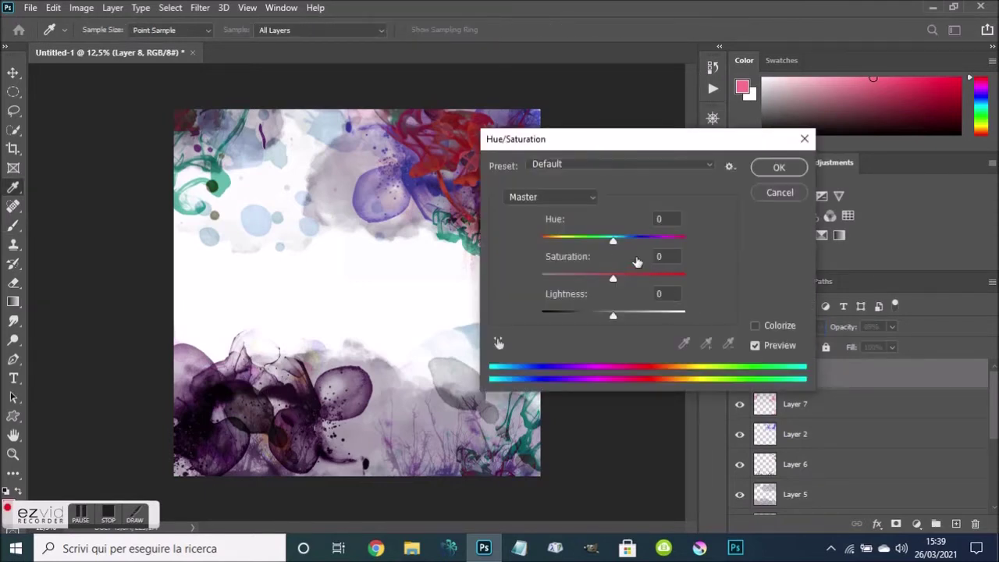
click(755, 327)
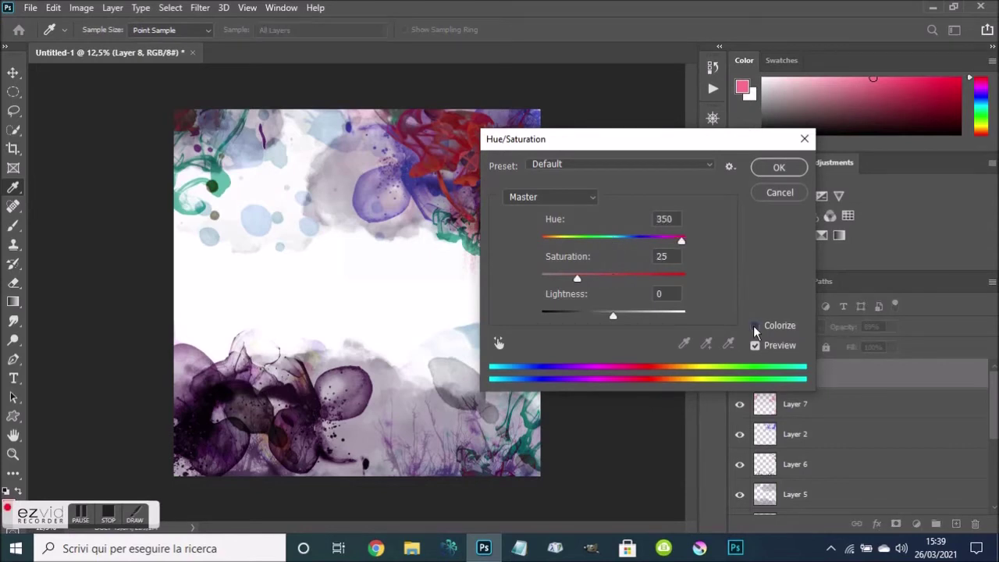
mouse_move(683, 244)
mouse_down()
mouse_move(545, 244)
mouse_move(646, 254)
mouse_up()
drag(580, 279, 629, 282)
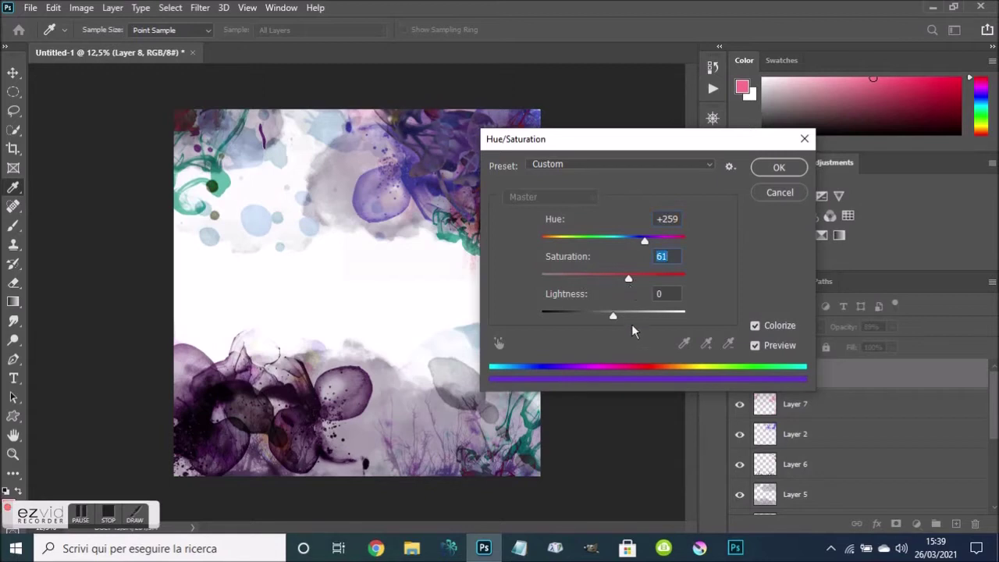
mouse_move(612, 315)
mouse_down()
mouse_move(644, 315)
mouse_move(569, 315)
mouse_move(619, 317)
mouse_up()
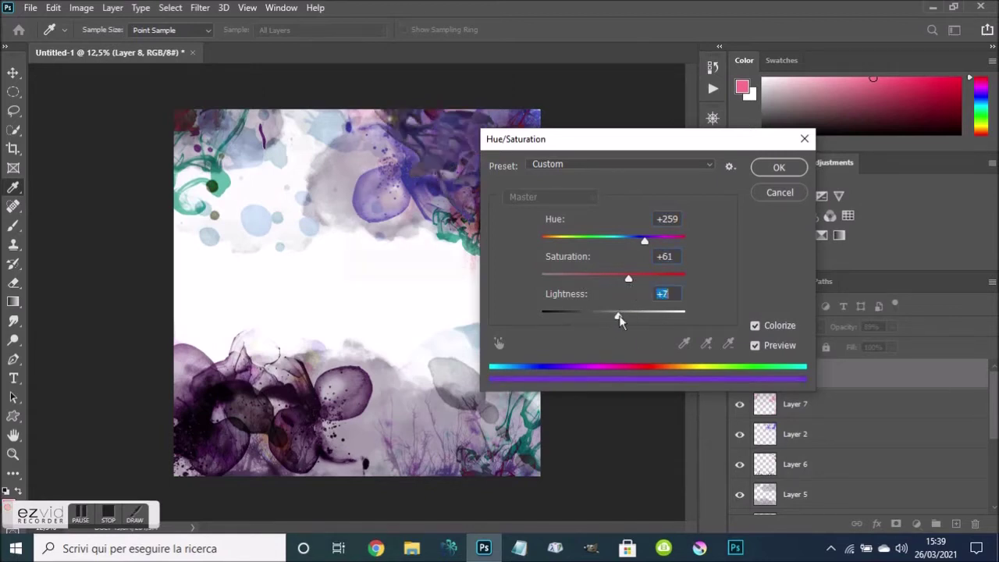
click(778, 167)
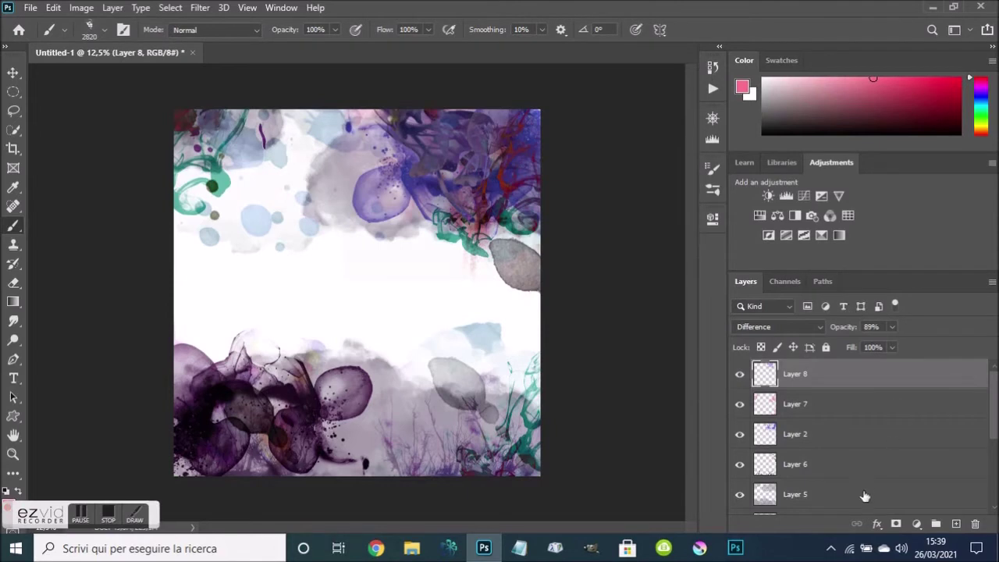
Move Layer 3 to the top of the stack above Layer 8 and check its effect
scroll(996, 414, down, 5)
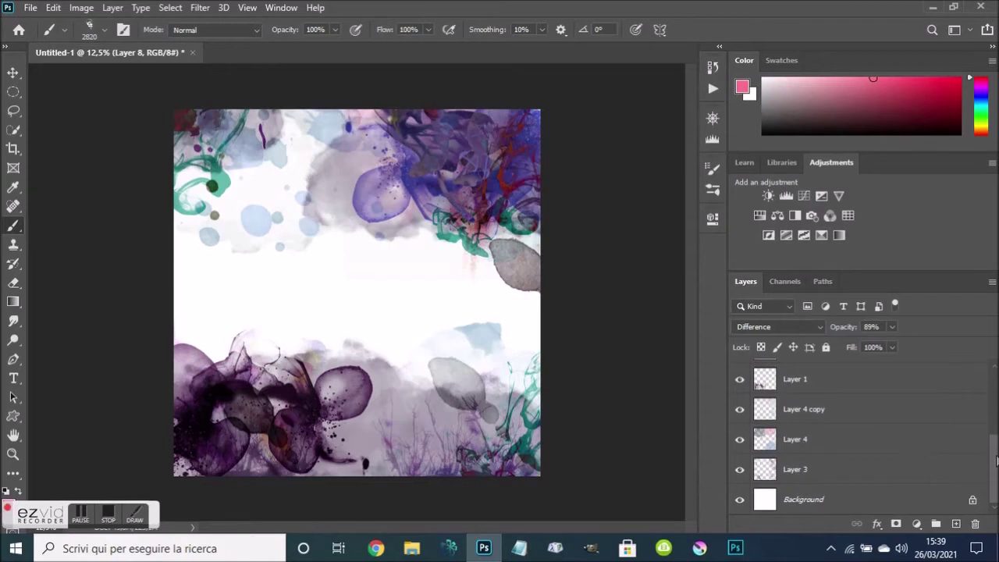
scroll(996, 461, up, 1)
scroll(996, 460, up, 1)
scroll(996, 461, up, 1)
scroll(996, 460, up, 1)
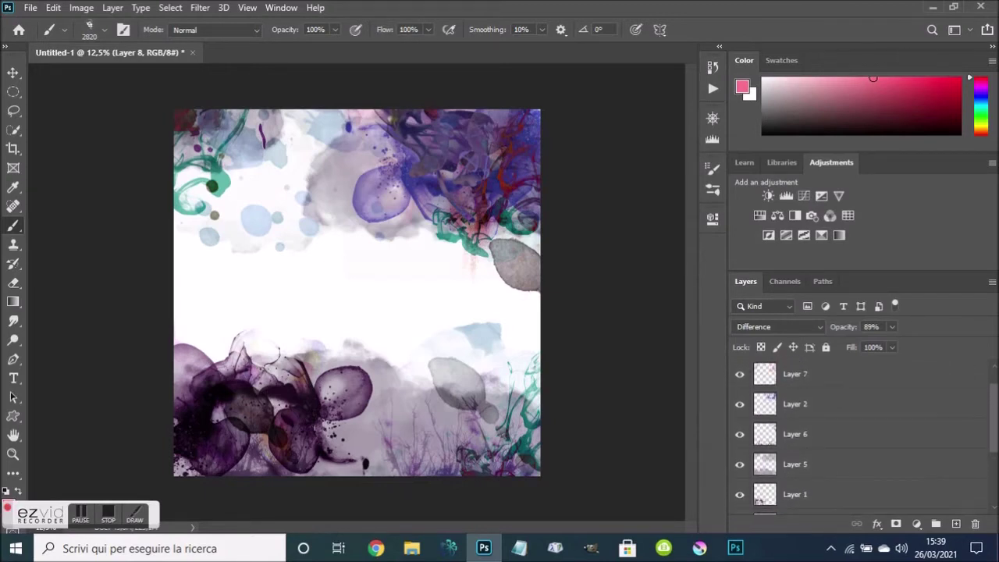
scroll(859, 437, up, 1)
scroll(858, 437, down, 4)
scroll(858, 437, down, 3)
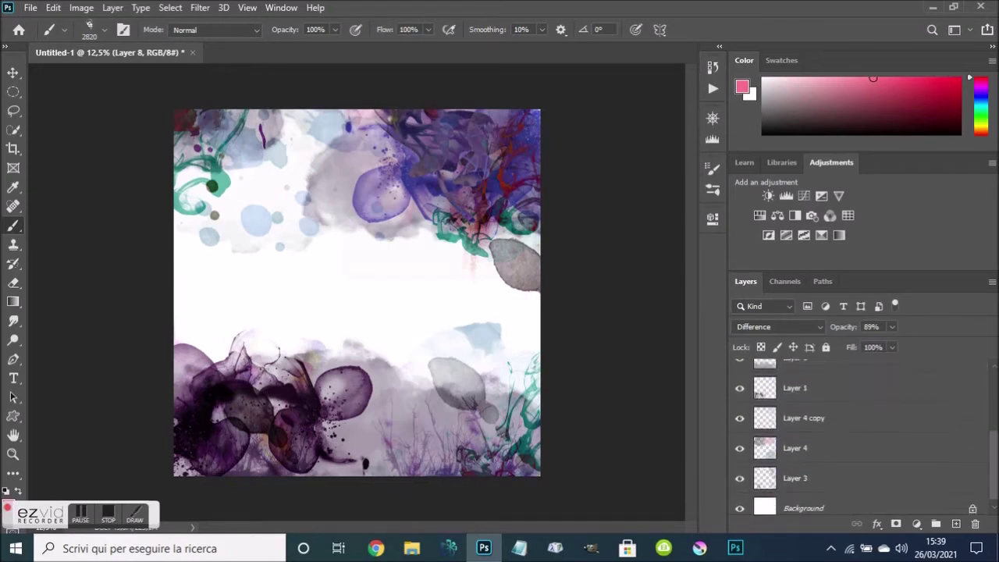
click(869, 422)
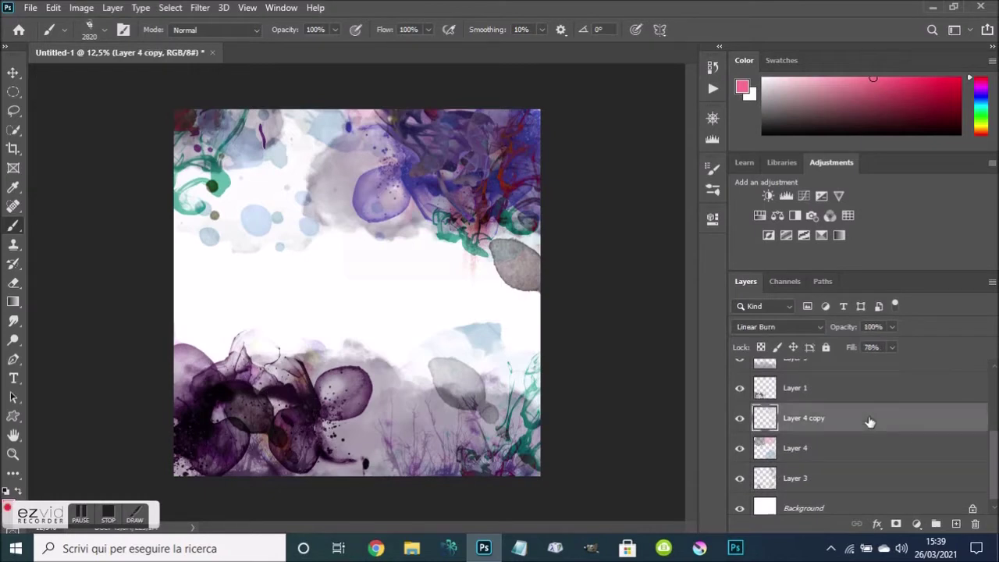
click(843, 477)
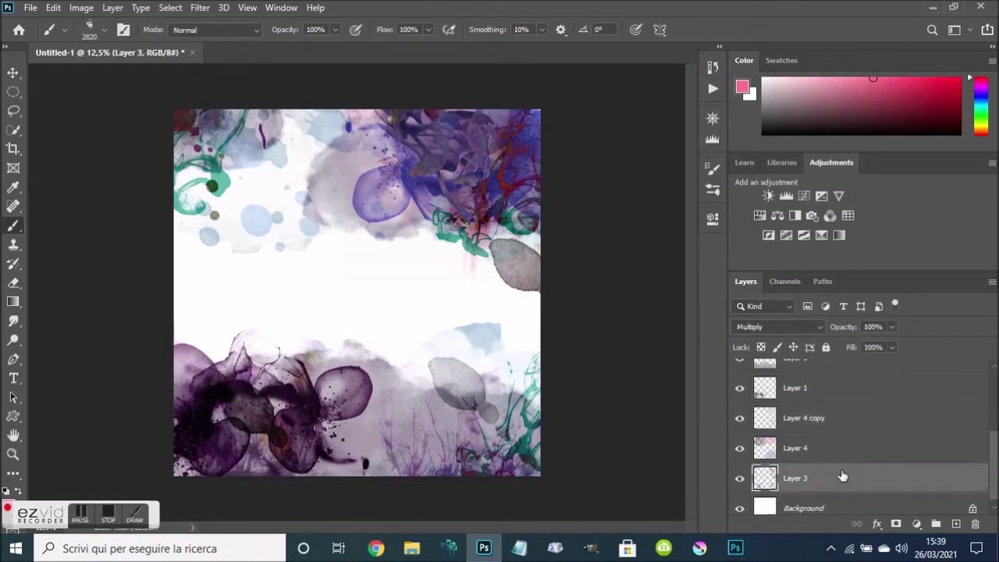
drag(843, 476, 839, 373)
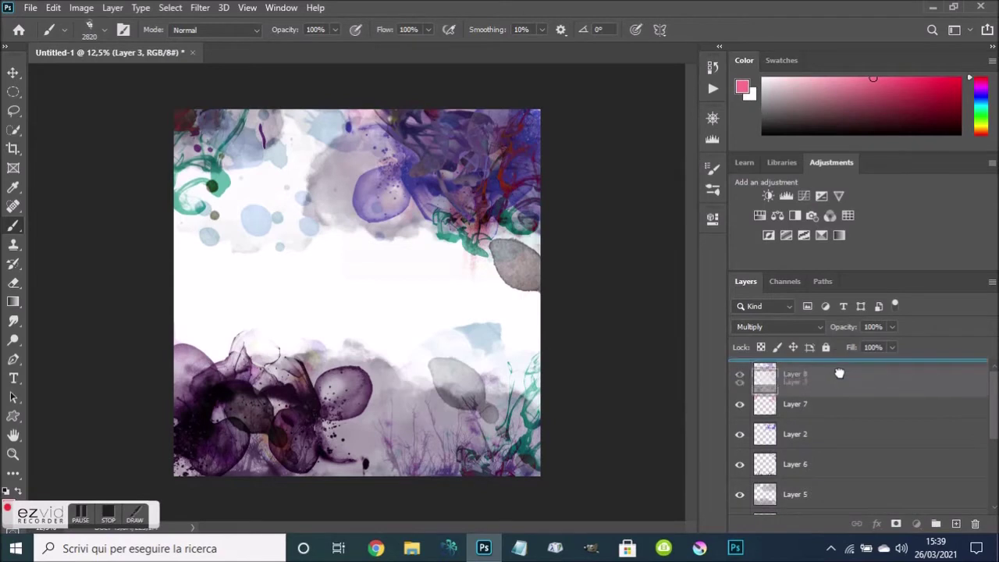
drag(839, 373, 842, 374)
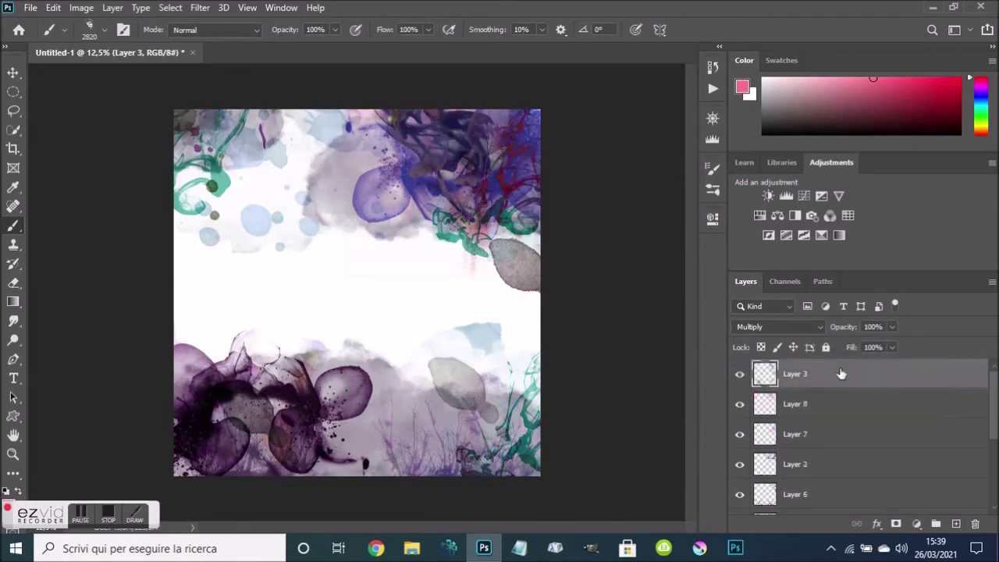
click(740, 375)
click(740, 376)
Raise Layer 1 with Ctrl+] so it sits directly beneath Layer 3
drag(994, 401, 995, 445)
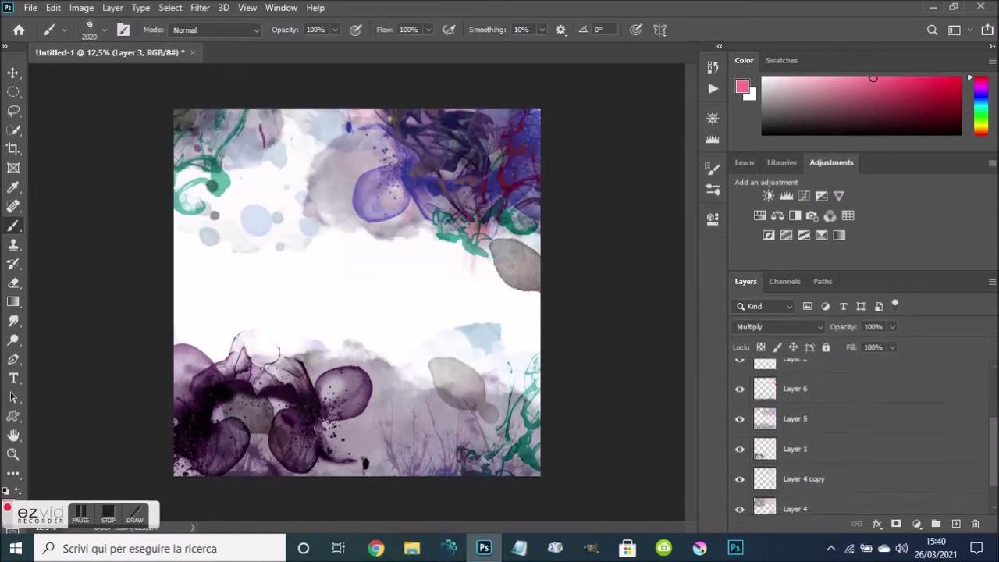
click(844, 450)
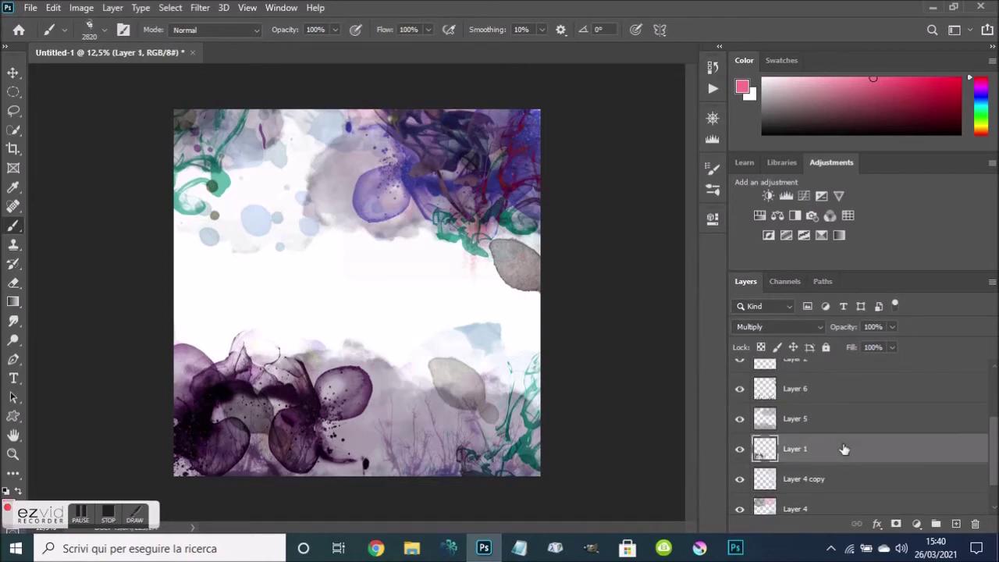
click(739, 449)
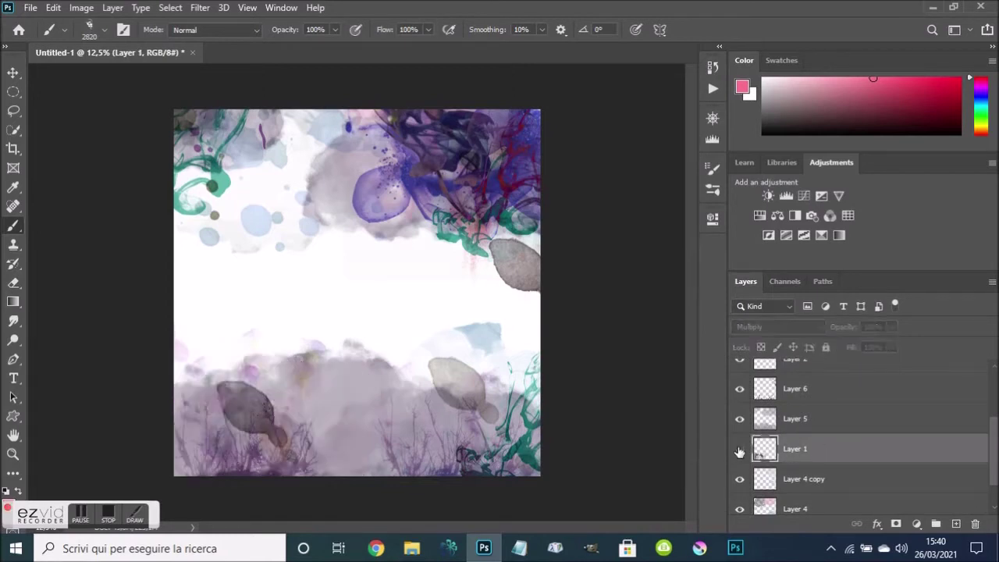
click(739, 449)
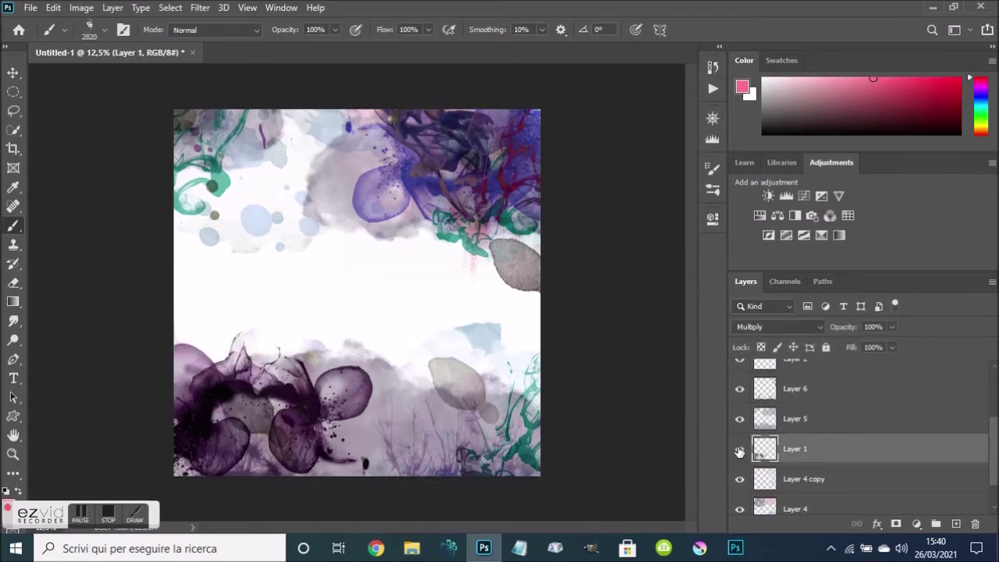
click(803, 482)
click(820, 449)
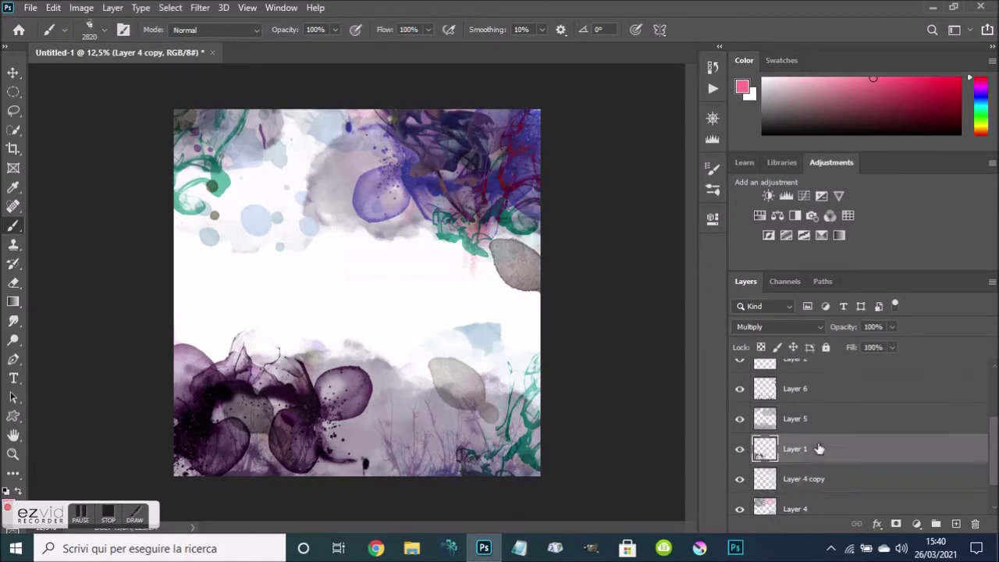
scroll(820, 437, up, 1)
key(ctrl+bracketright)
key(ctrl+bracketright)
key(ctrl+bracketright)
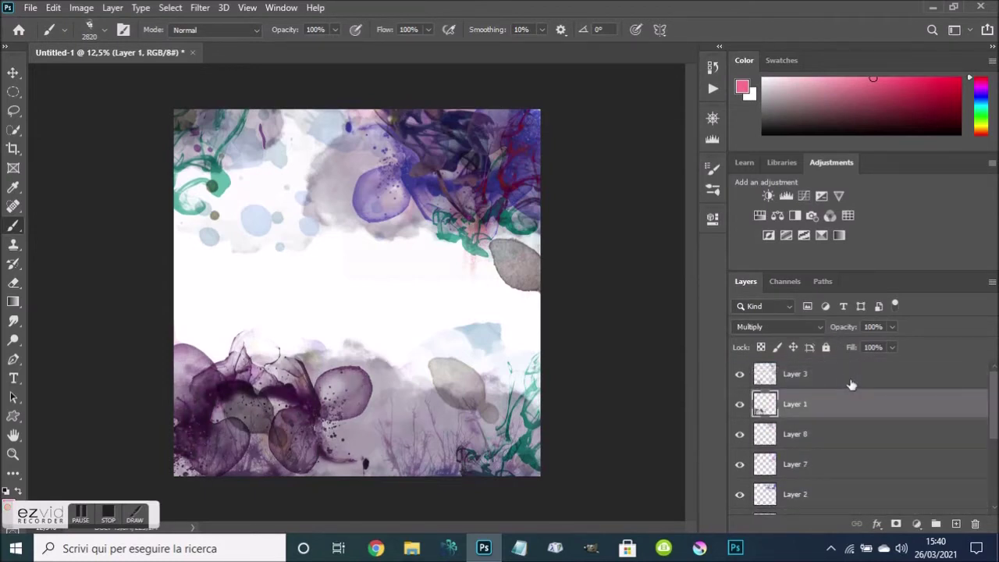
Drag Layer 2's Multiply splash to the very top, above Layer 3 and Layer 1
scroll(996, 414, down, 5)
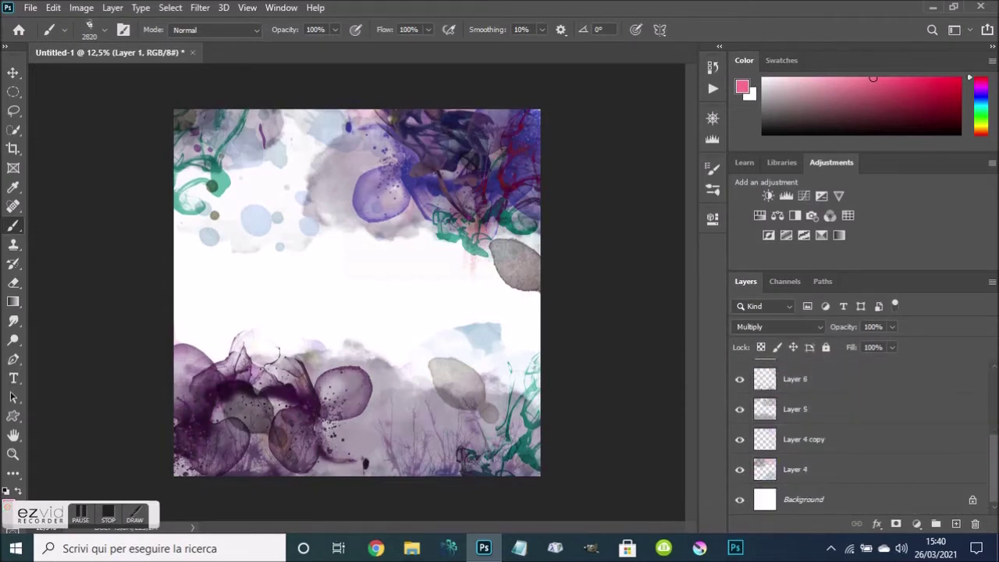
scroll(839, 464, up, 1)
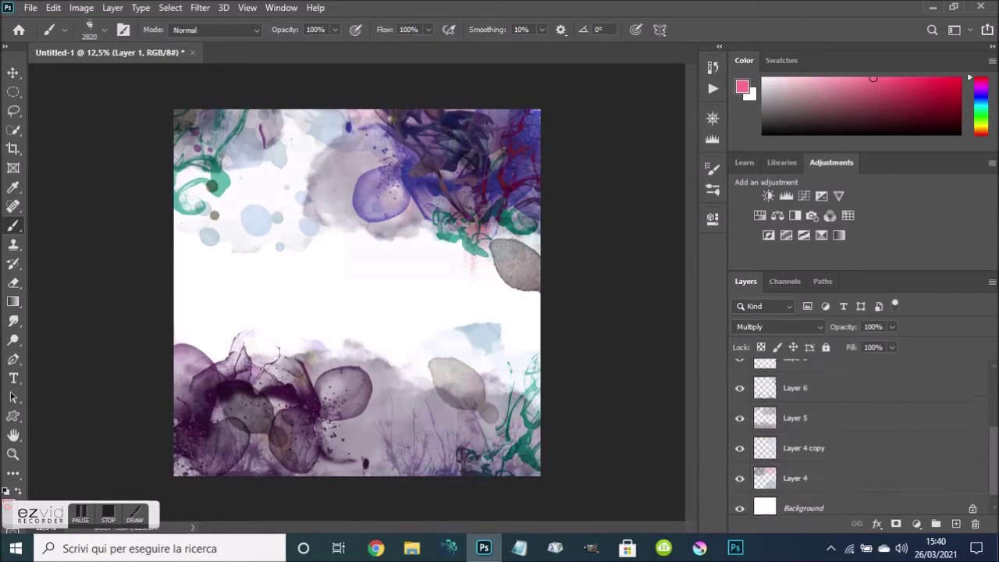
click(840, 465)
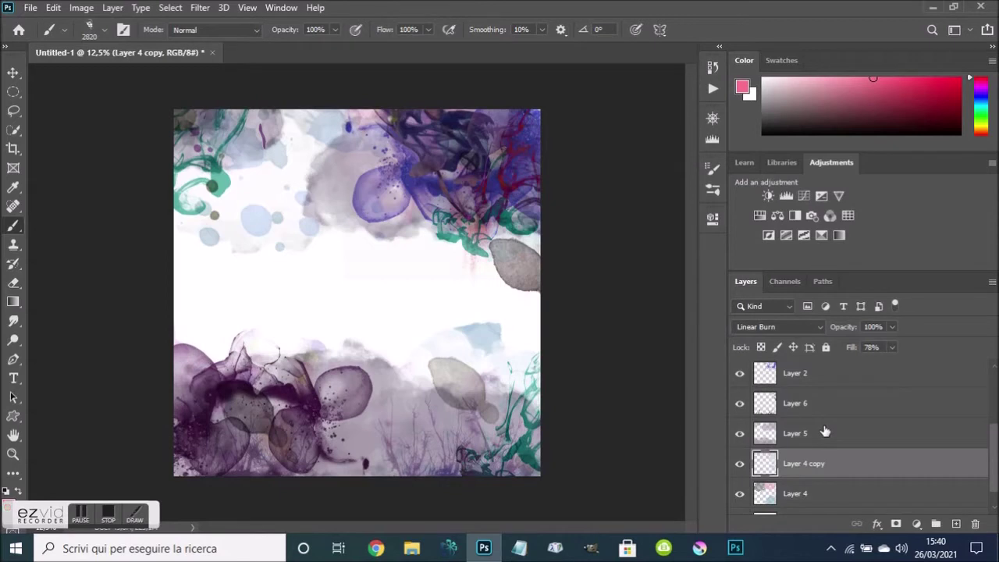
click(825, 432)
click(825, 406)
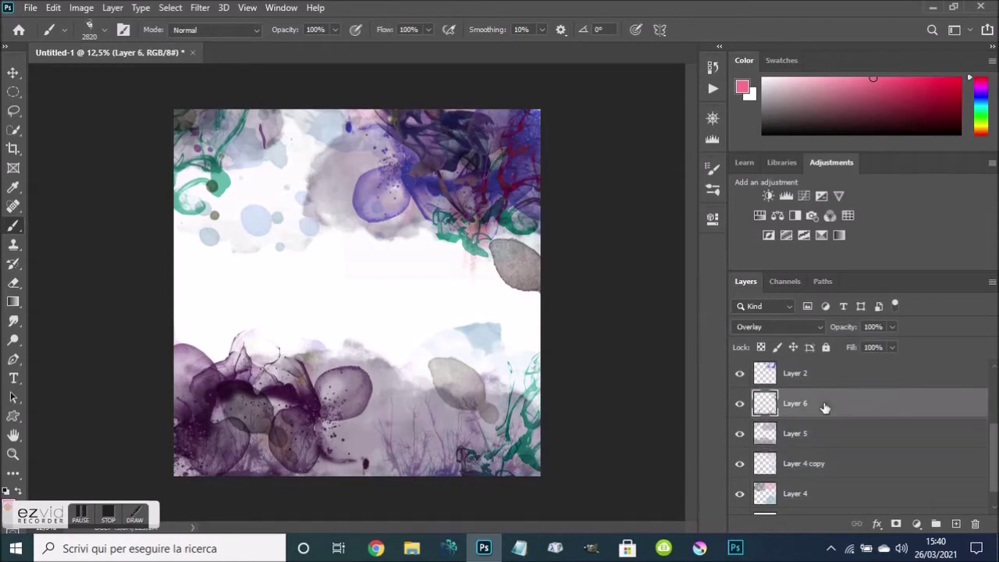
click(830, 380)
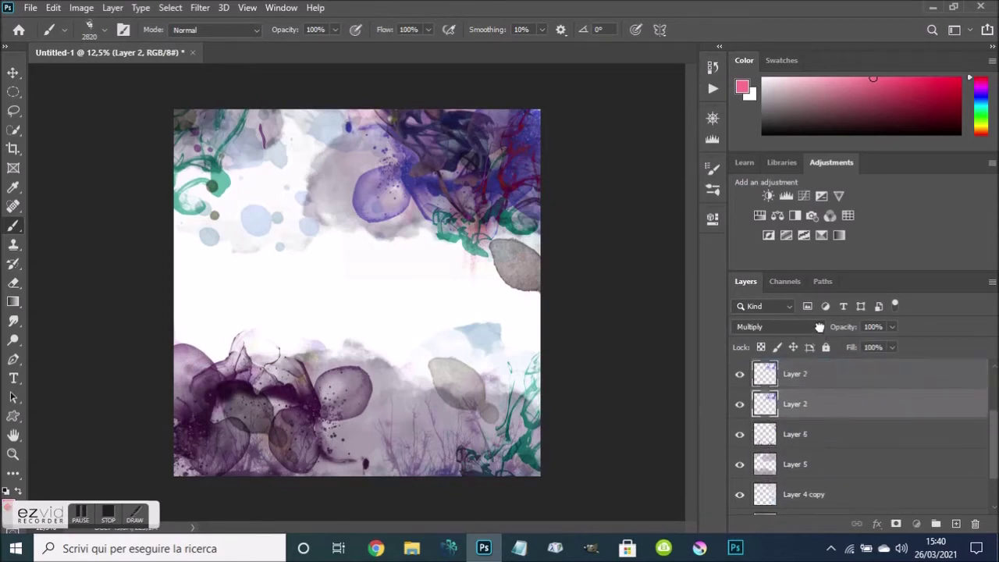
drag(822, 331, 841, 370)
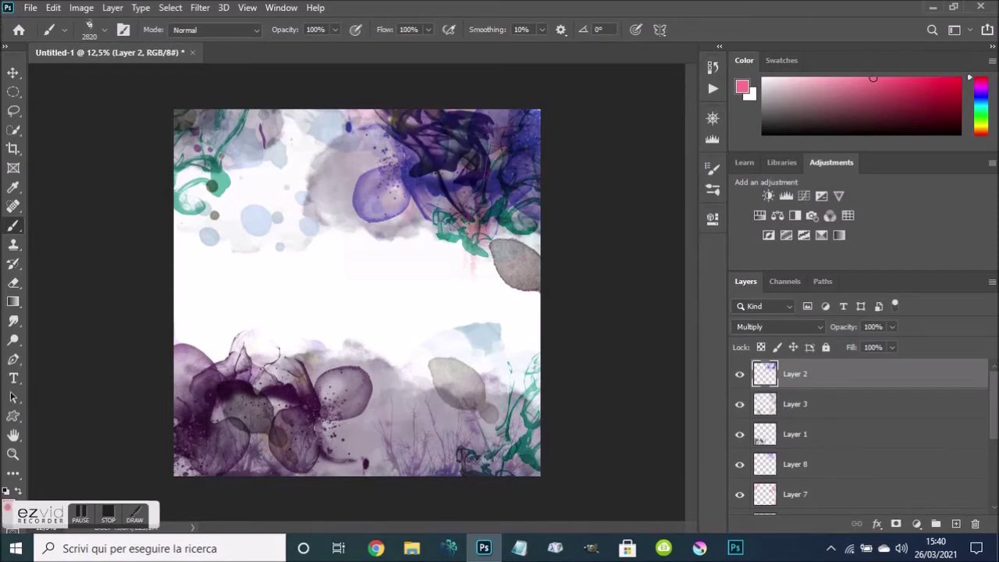
click(104, 30)
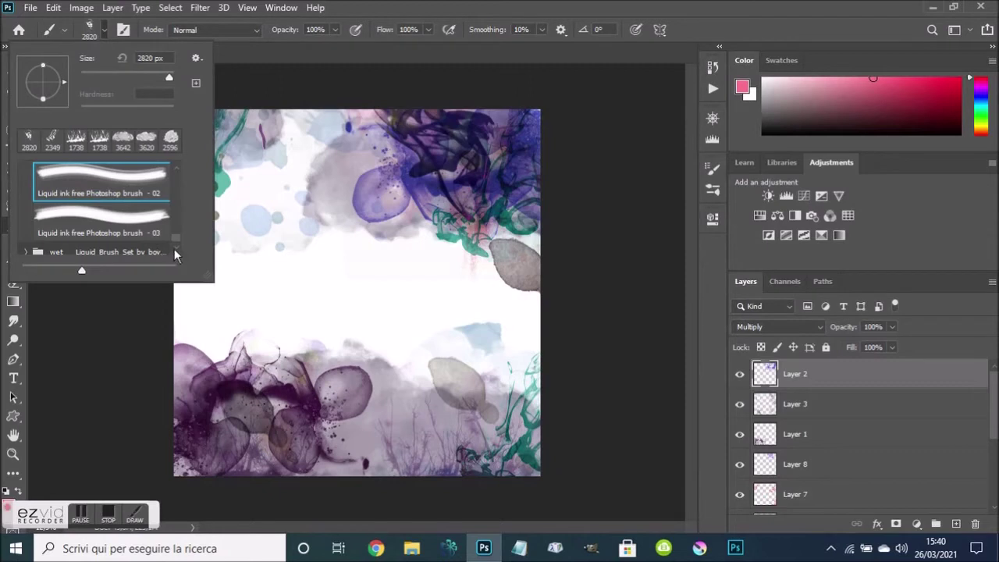
Switch to the melt - Fluid Brush Set brush at 1102 px and add empty Layer 9 on top
scroll(175, 246, down, 2)
scroll(175, 247, down, 1)
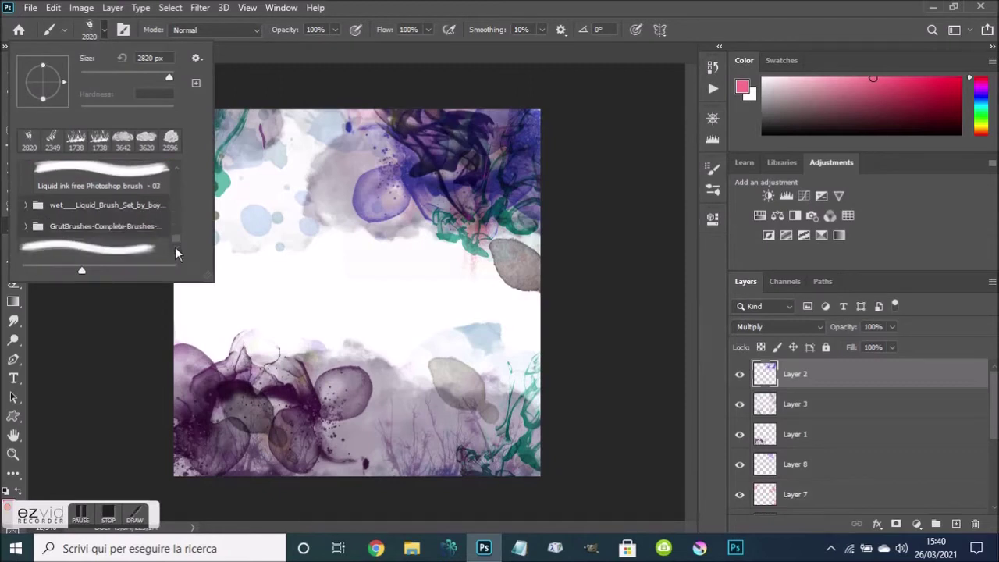
click(24, 205)
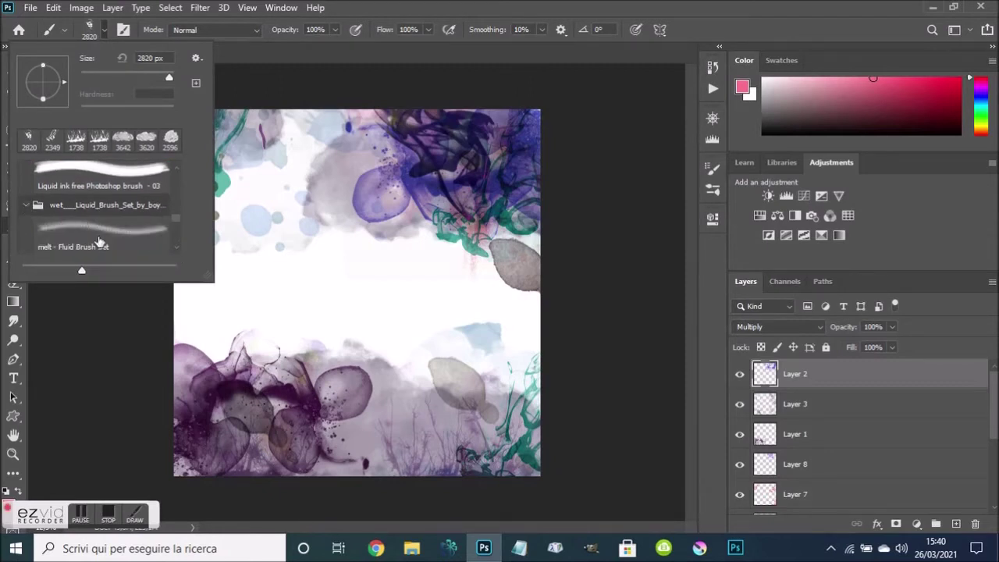
click(99, 243)
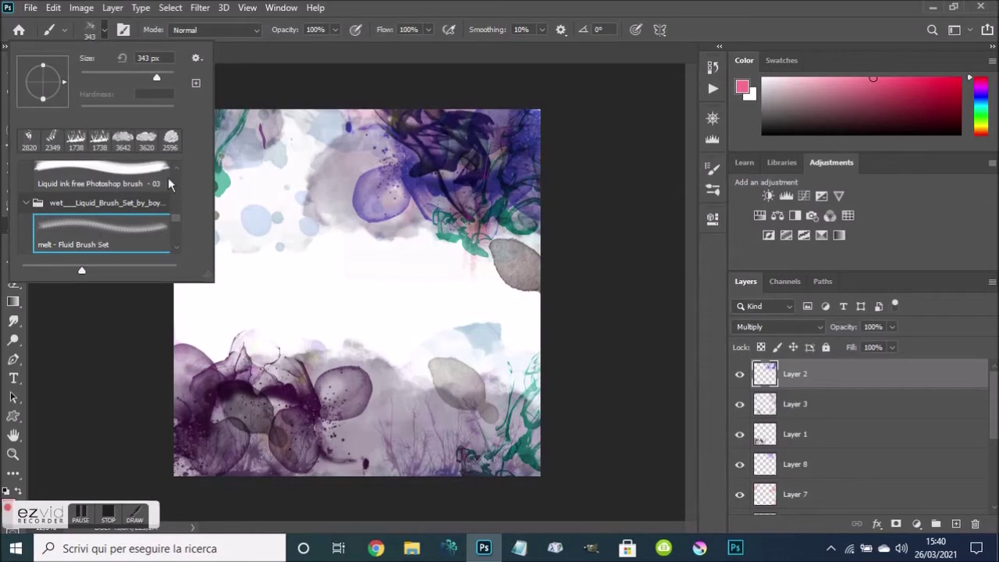
click(165, 73)
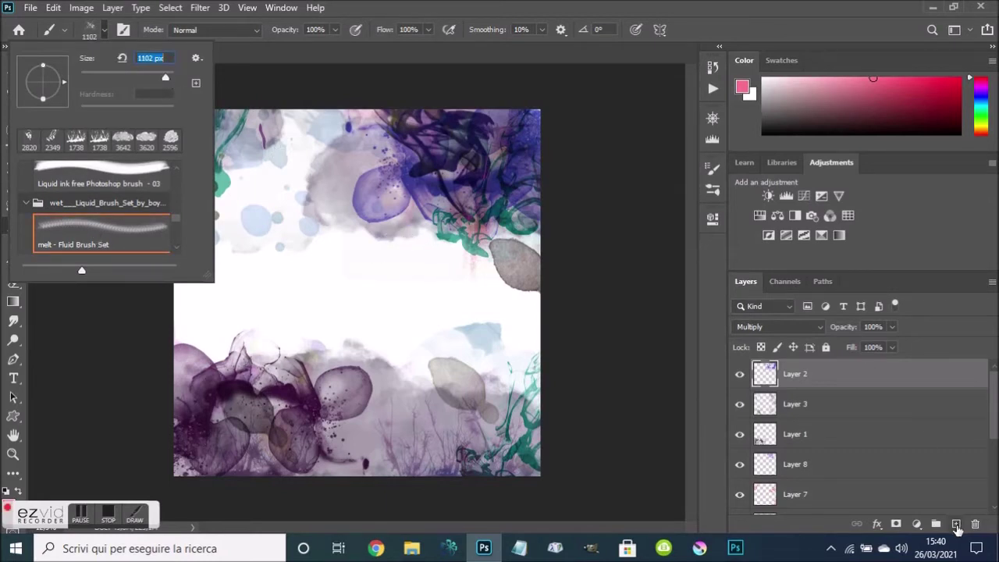
click(956, 524)
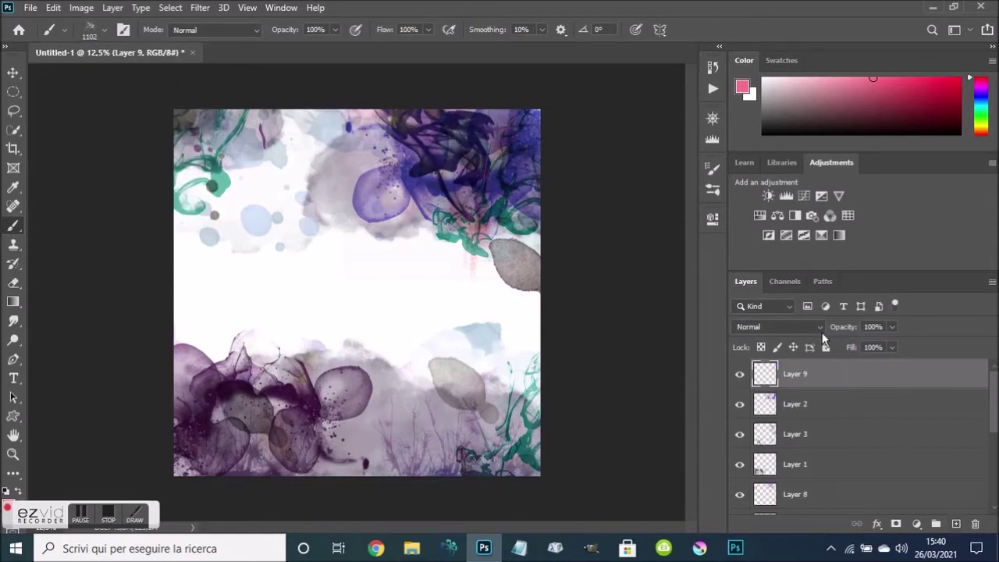
click(821, 330)
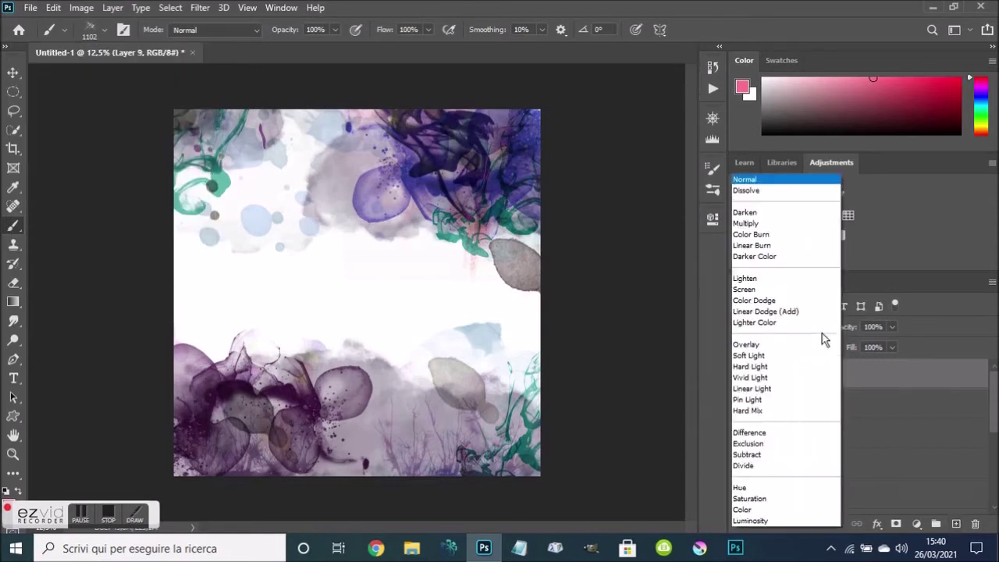
Try Darken, then set Layer 9's blend mode to Color Burn
click(756, 213)
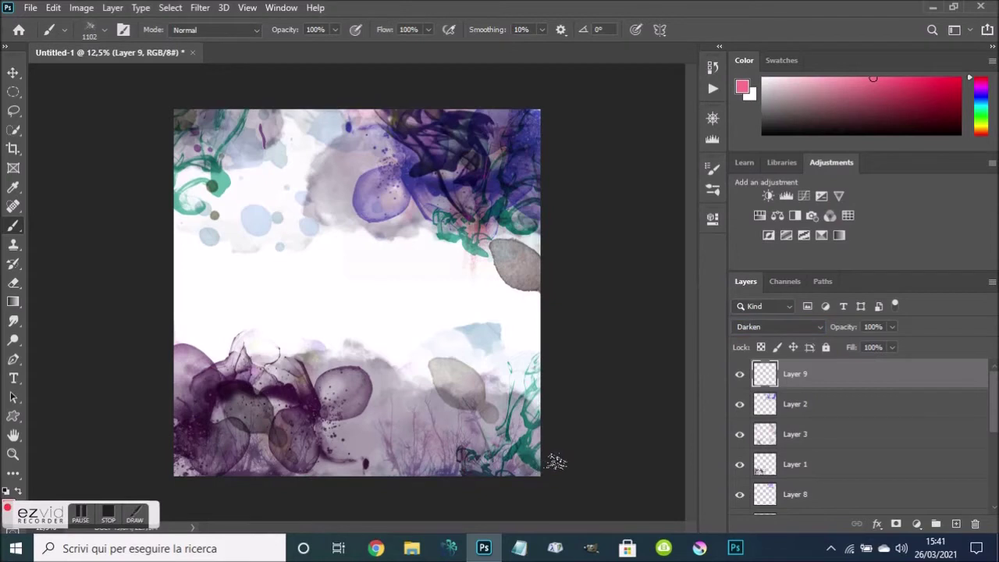
click(787, 329)
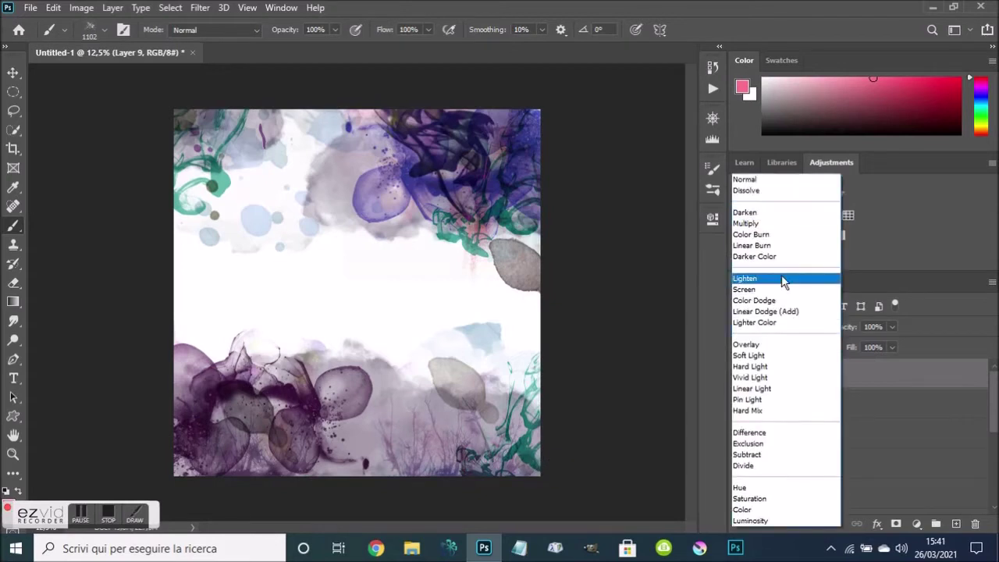
click(772, 236)
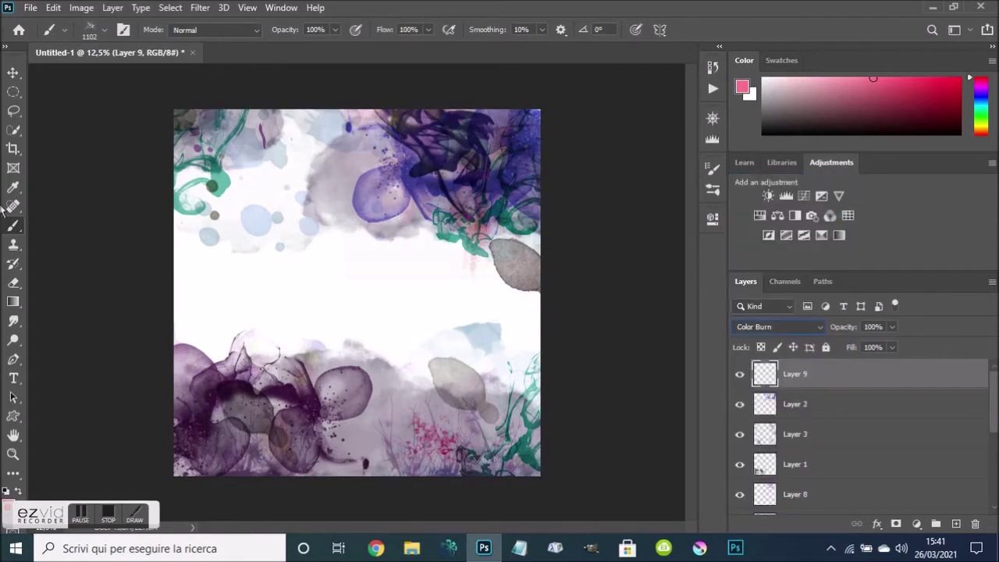
click(104, 30)
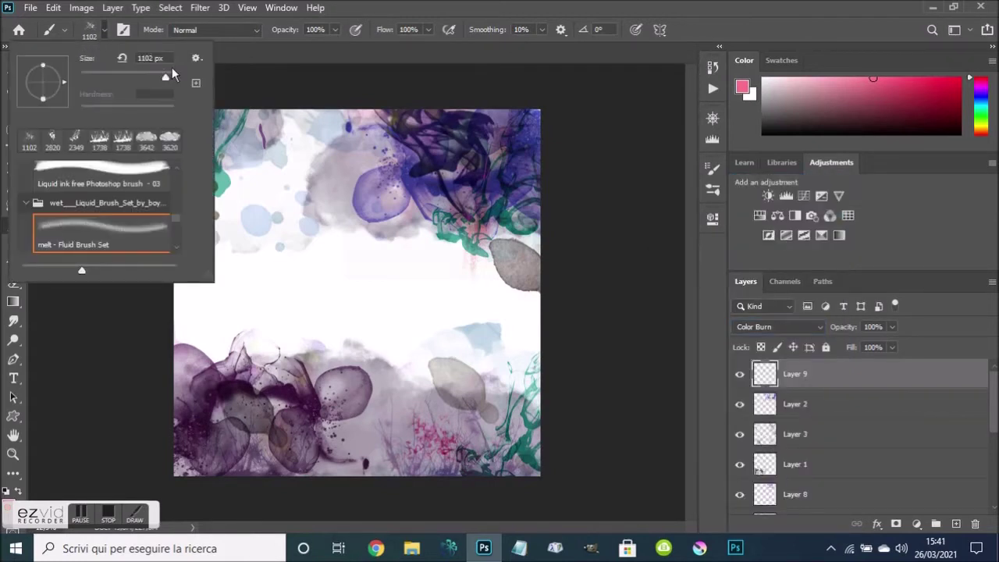
Set the melt brush to 2874 px and stamp pink ink bottom-right, top-left and over lower-left florals
click(169, 72)
click(383, 353)
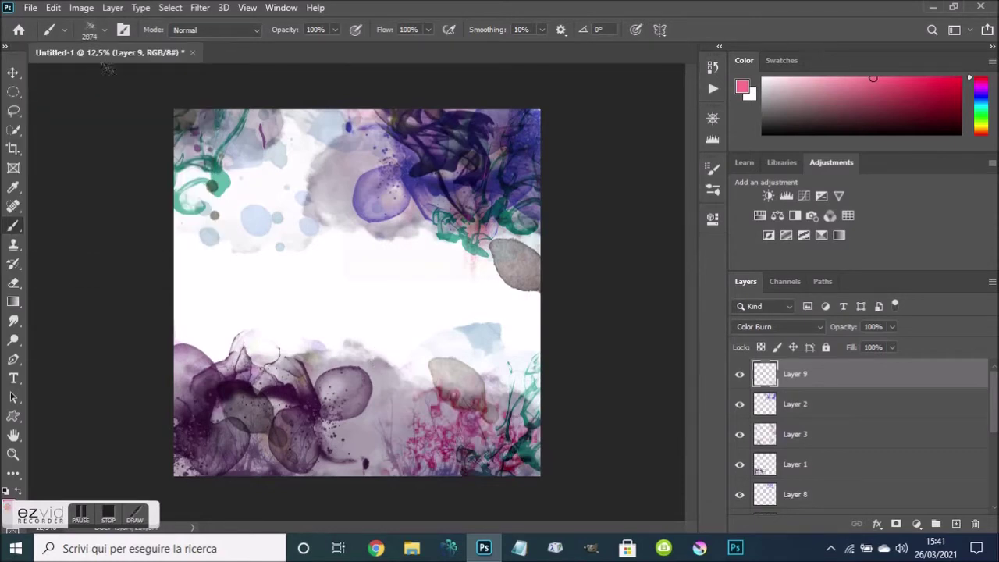
click(111, 70)
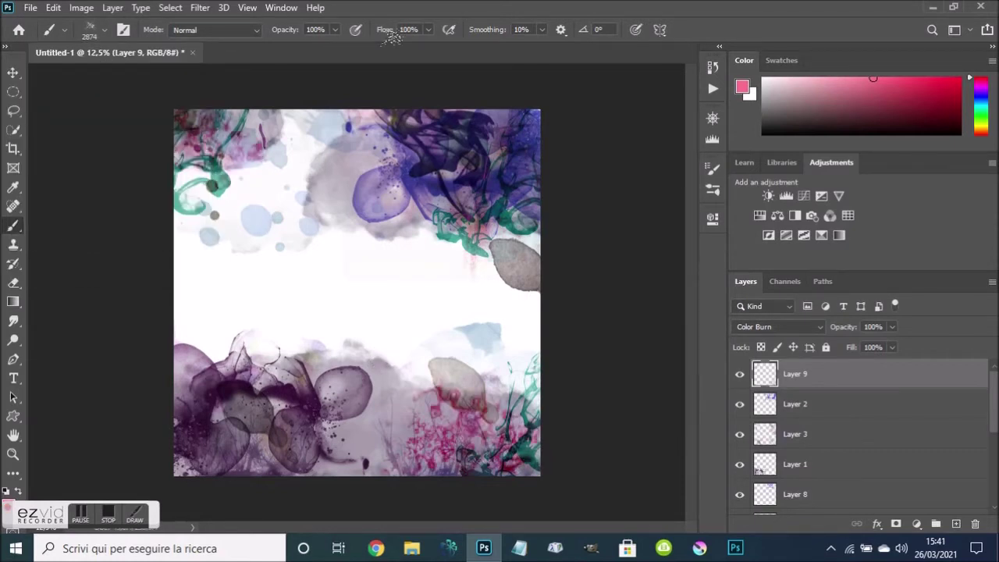
click(109, 332)
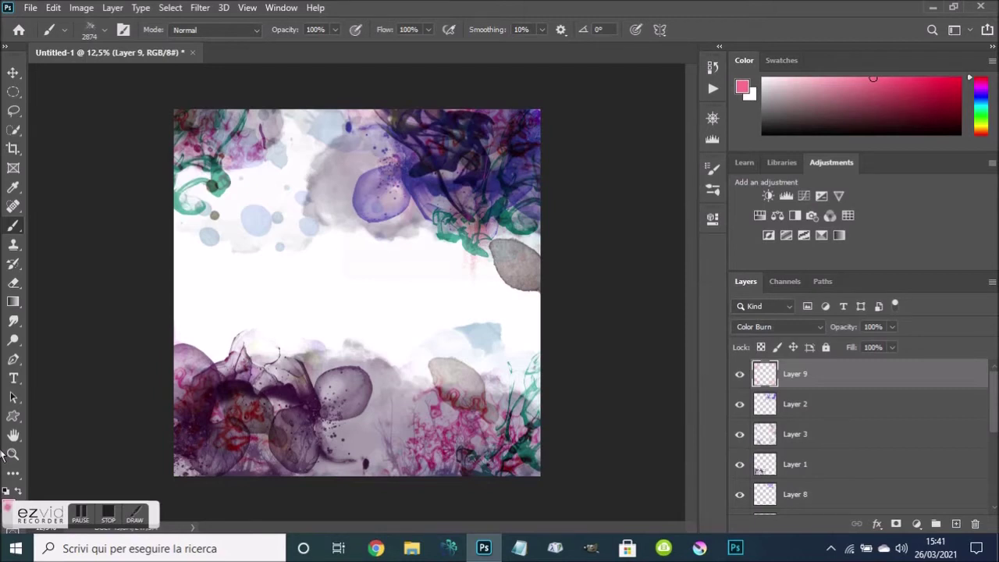
click(104, 31)
Try the second melt - Fluid Brush Set preset
scroll(175, 248, down, 2)
scroll(175, 249, down, 2)
scroll(175, 248, down, 2)
scroll(174, 249, down, 2)
scroll(177, 255, down, 2)
scroll(176, 255, down, 2)
scroll(176, 254, down, 1)
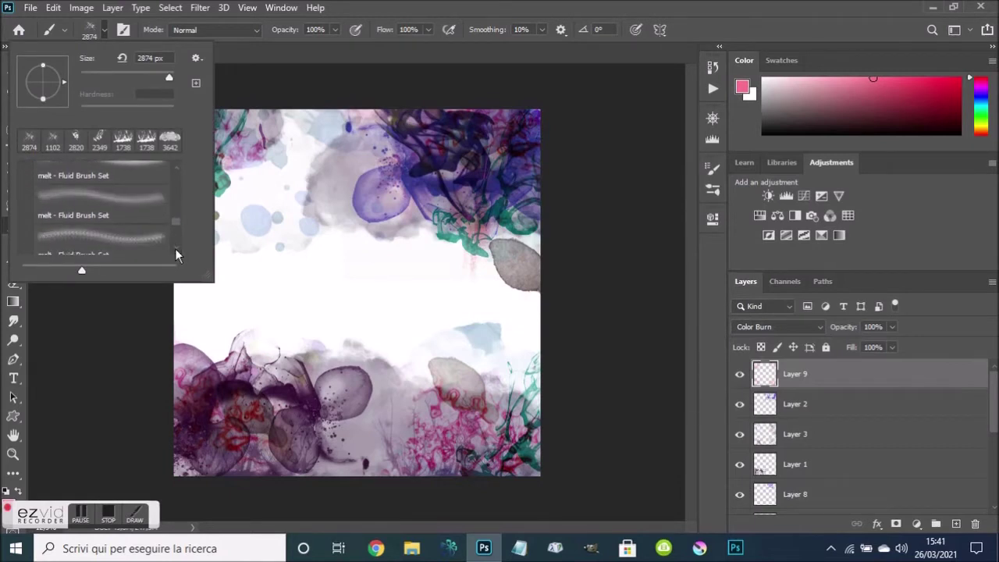
scroll(176, 255, down, 1)
scroll(175, 249, down, 1)
scroll(179, 252, down, 1)
click(111, 233)
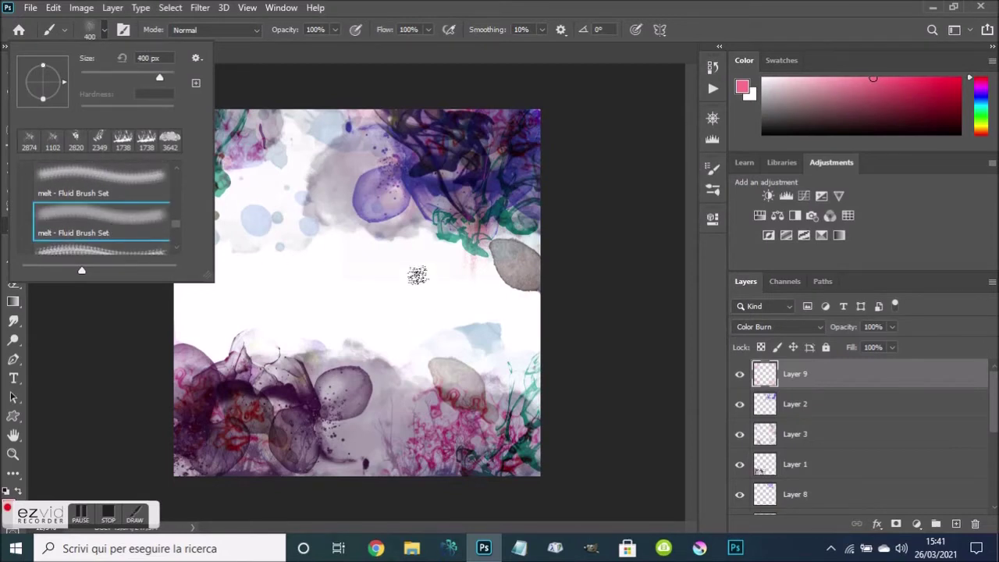
click(424, 198)
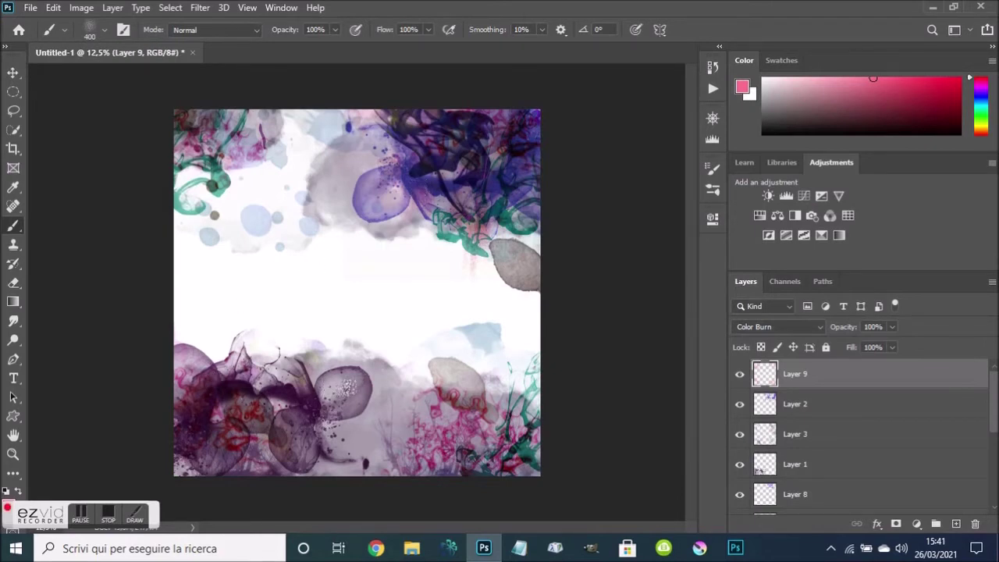
Locate the GrutBrushes > GrutBrushes-FX folder among the brush presets
click(105, 29)
click(105, 31)
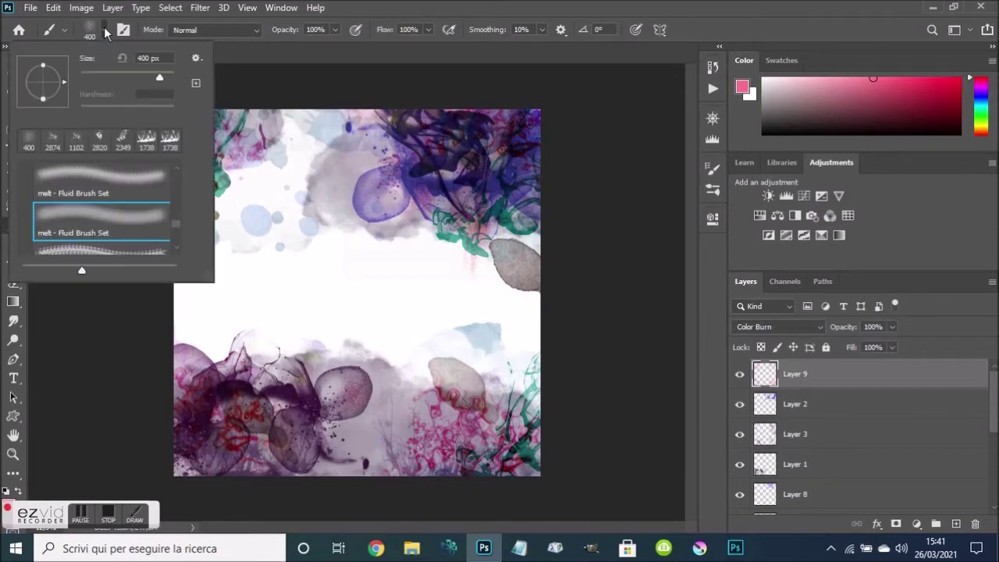
click(177, 250)
click(177, 249)
click(176, 250)
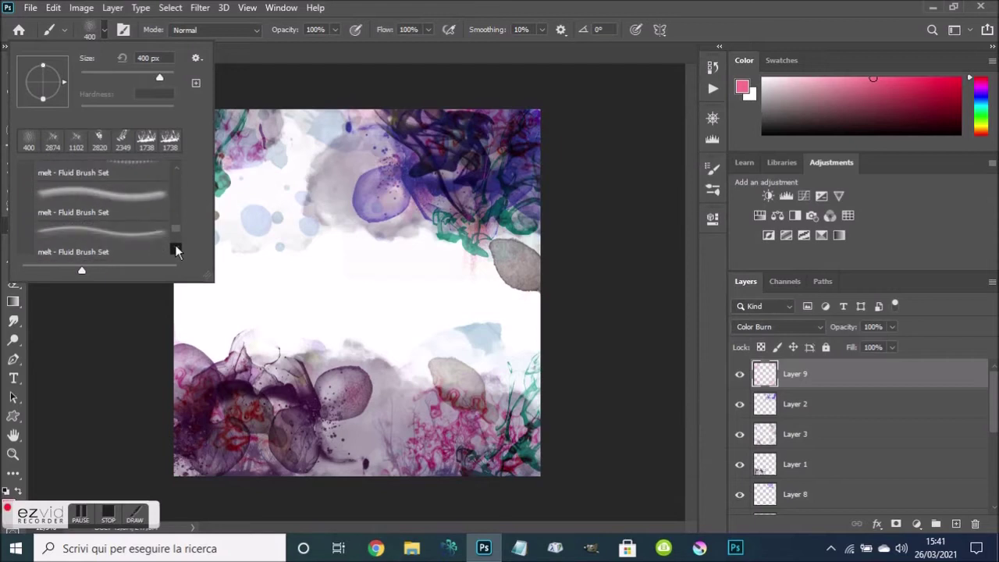
click(176, 250)
click(177, 250)
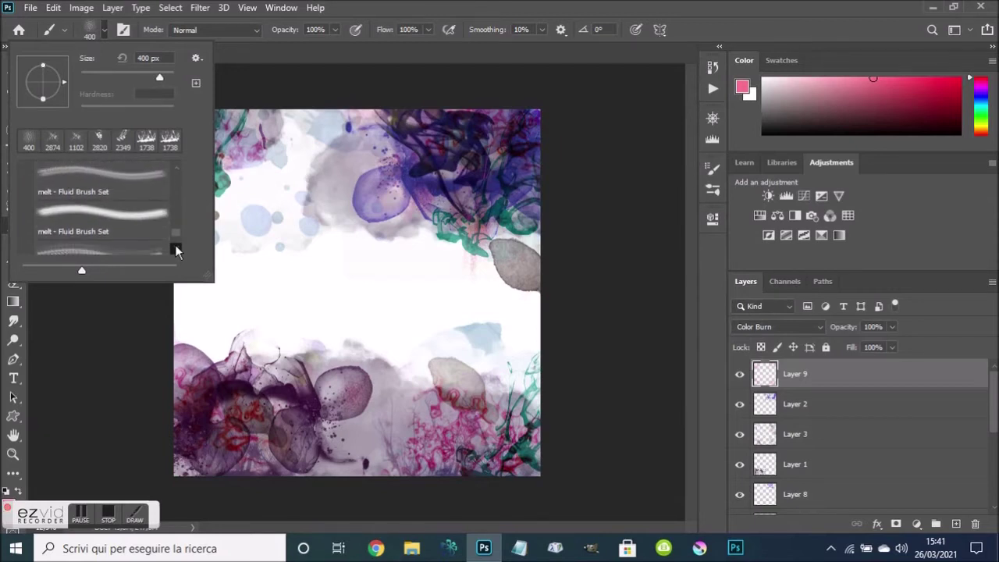
click(177, 250)
click(177, 250)
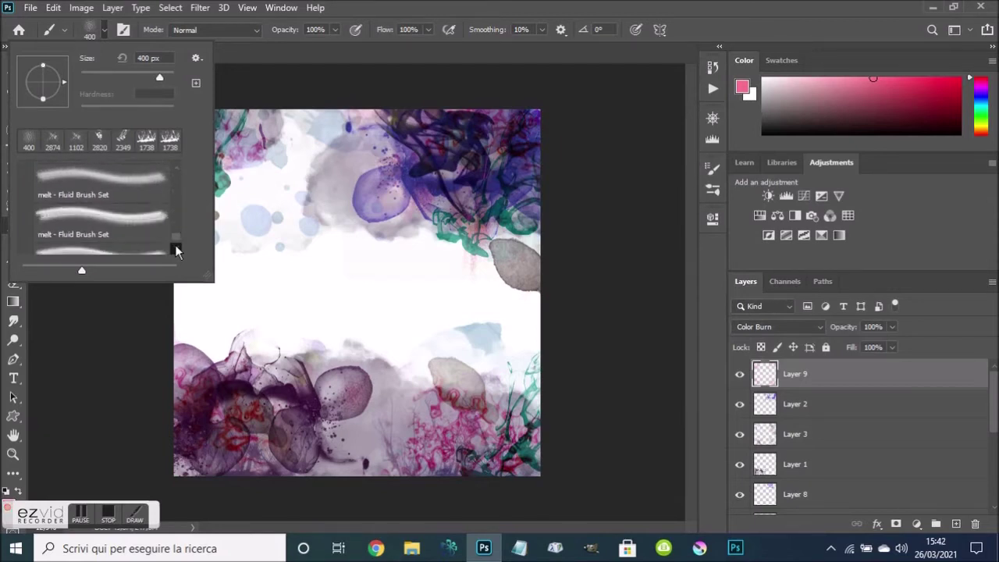
click(176, 250)
click(177, 249)
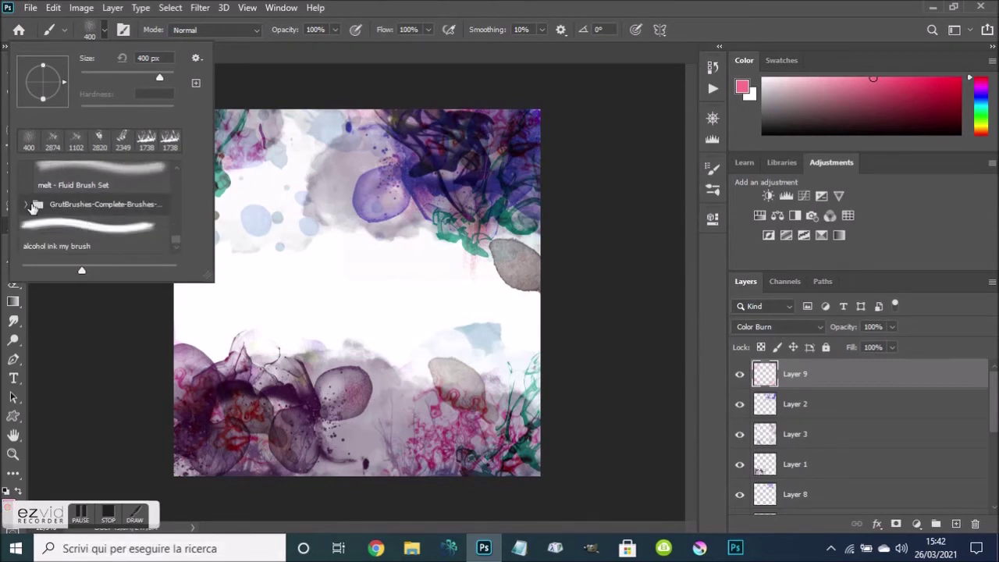
click(26, 204)
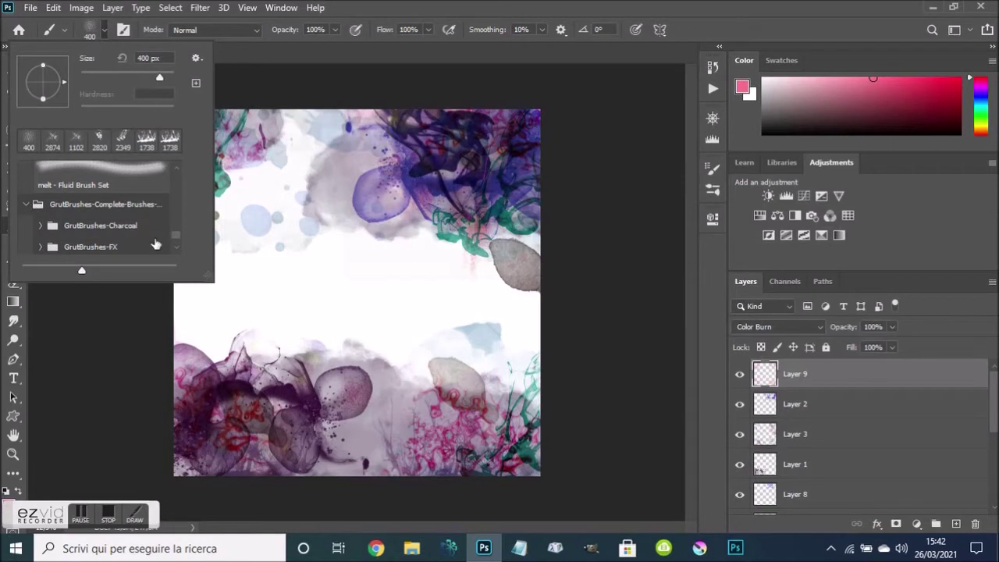
click(175, 250)
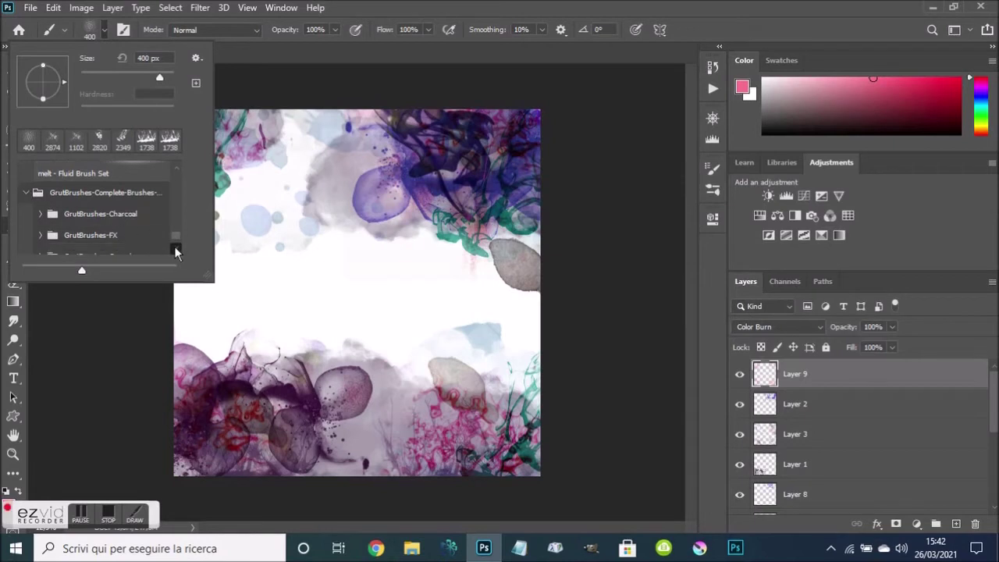
click(50, 224)
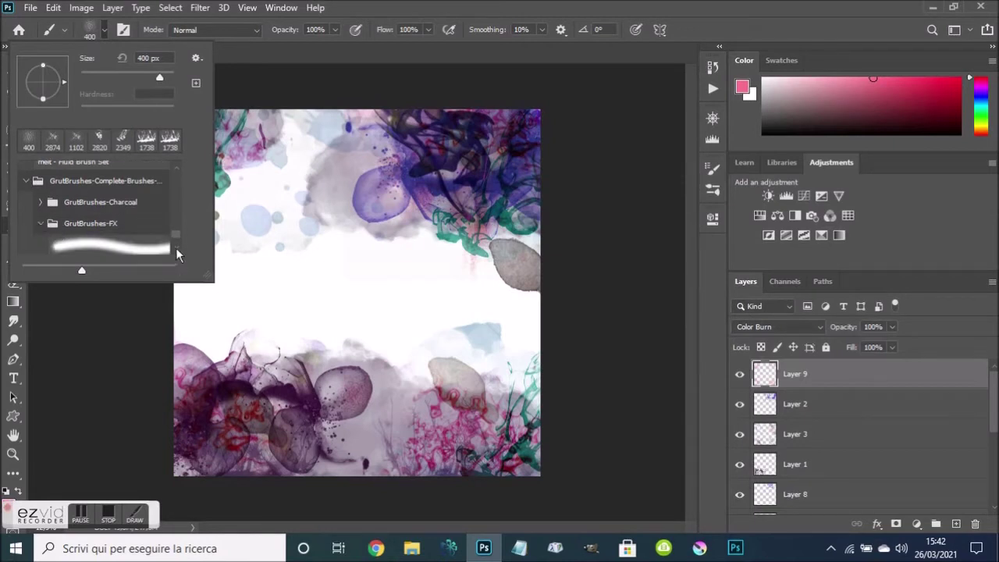
Choose the Grut - FX Saber Blade brush at 369 px, painting in Darken mode
scroll(174, 251, down, 2)
scroll(175, 247, down, 2)
scroll(175, 246, down, 2)
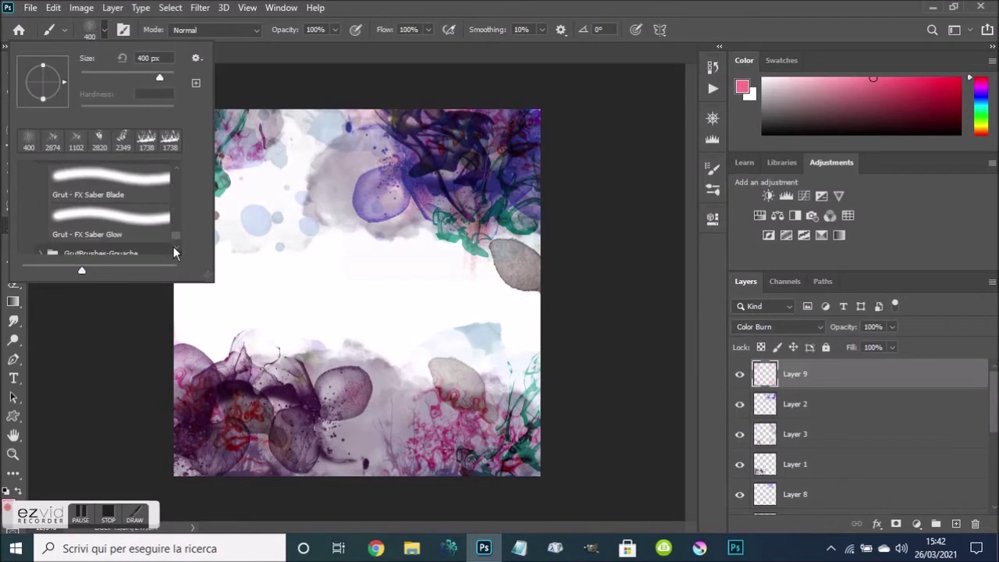
click(110, 191)
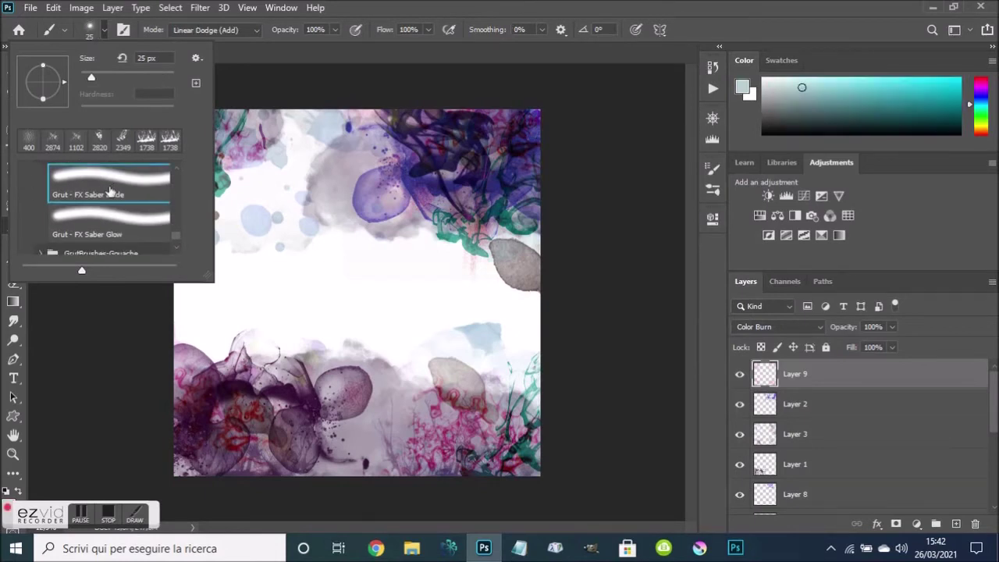
click(159, 73)
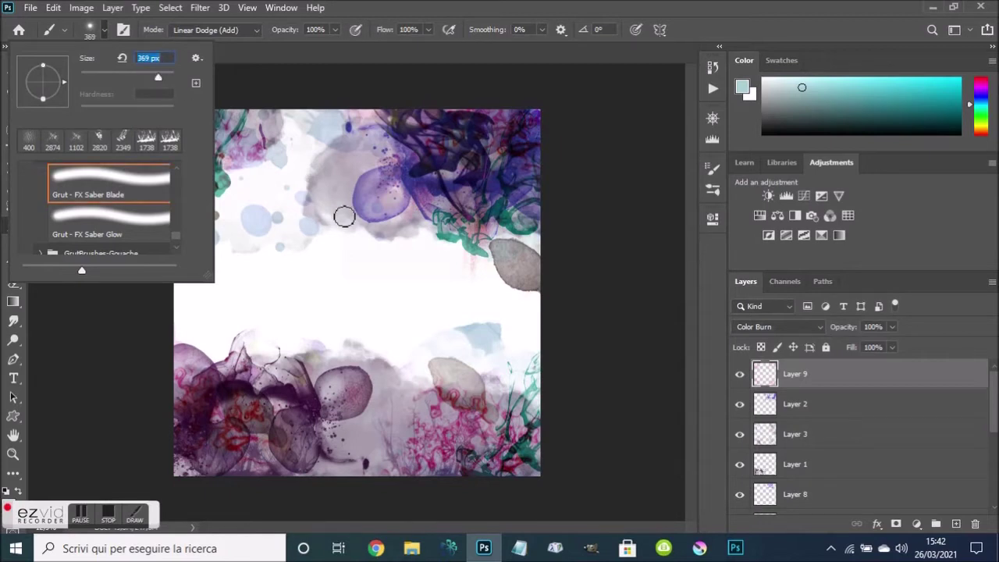
click(241, 29)
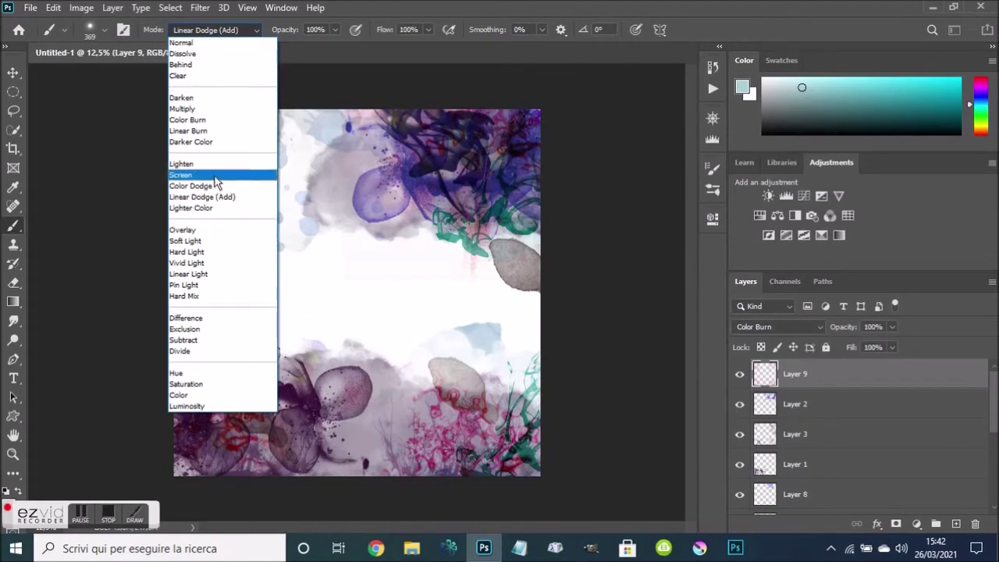
click(224, 99)
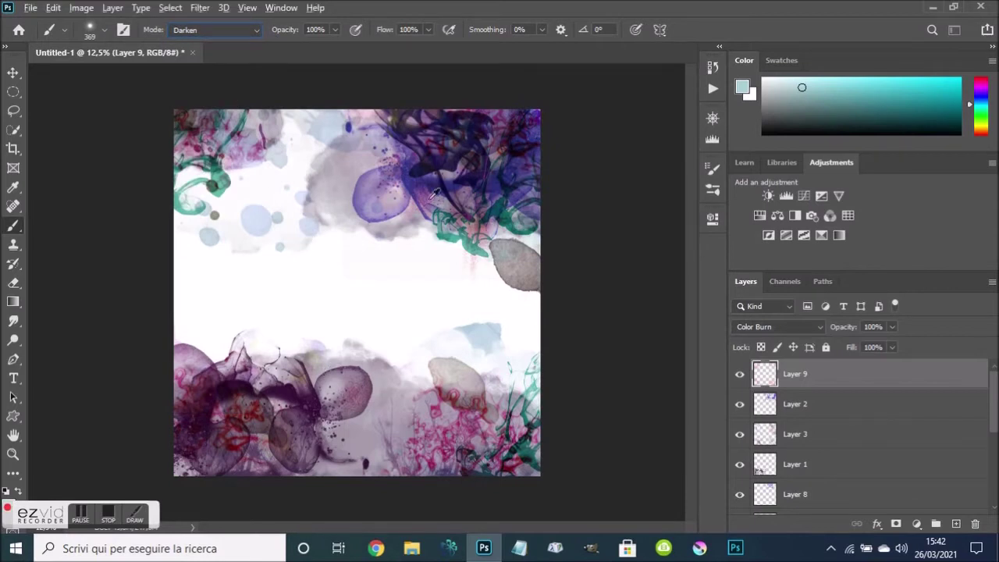
Sample a lilac-grey paint colour from the canvas and set the brush size to 1102 px
alt+click(401, 198)
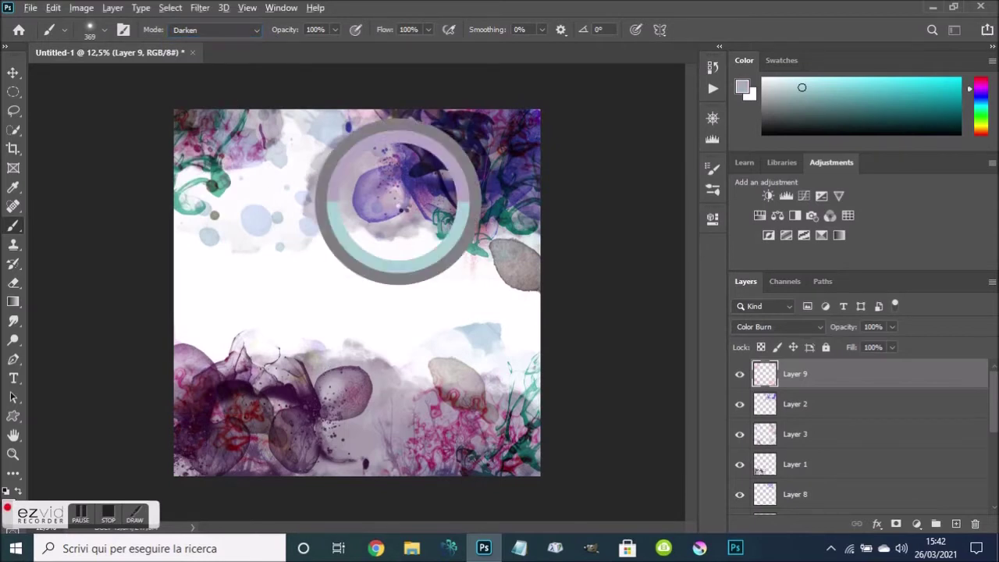
alt+click(408, 198)
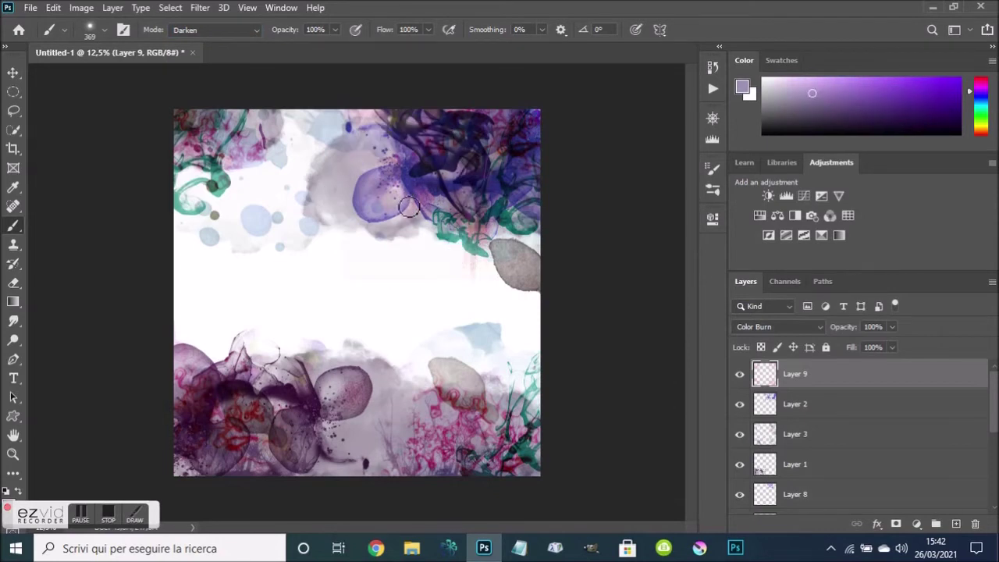
click(104, 29)
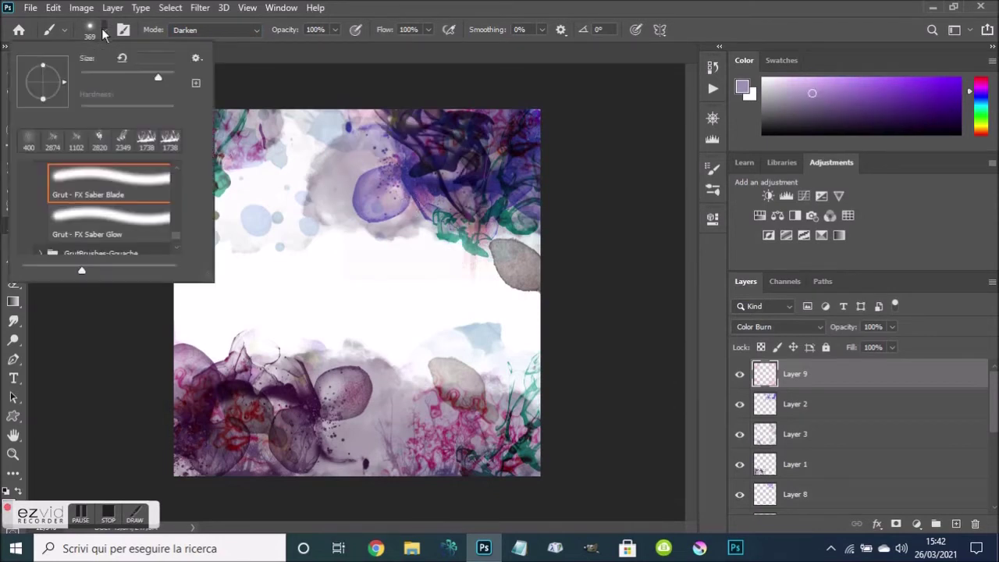
click(165, 76)
click(442, 7)
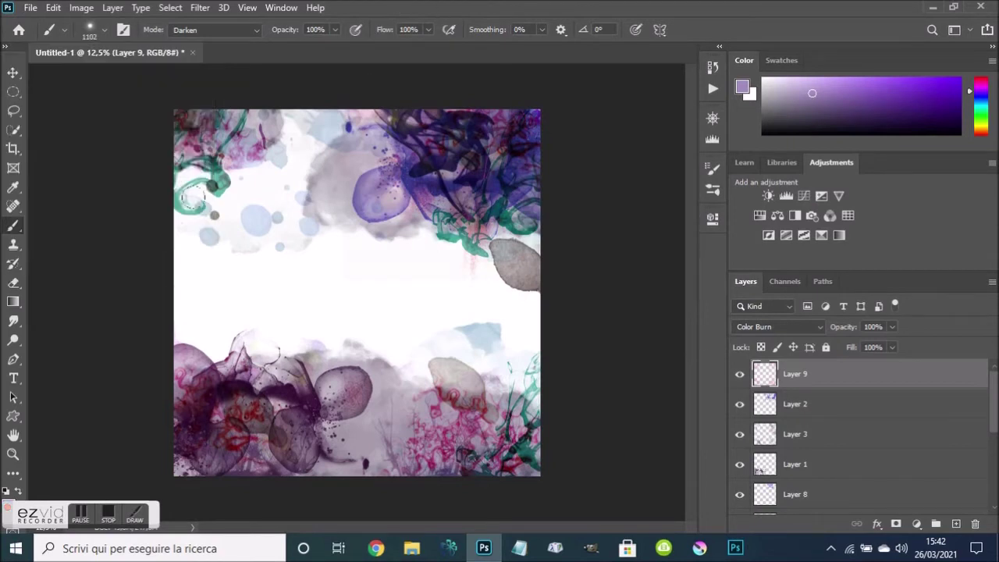
Dab darker wash over the top-left teal swirls and the right edge, undoing and redoing the strokes
click(177, 123)
click(205, 184)
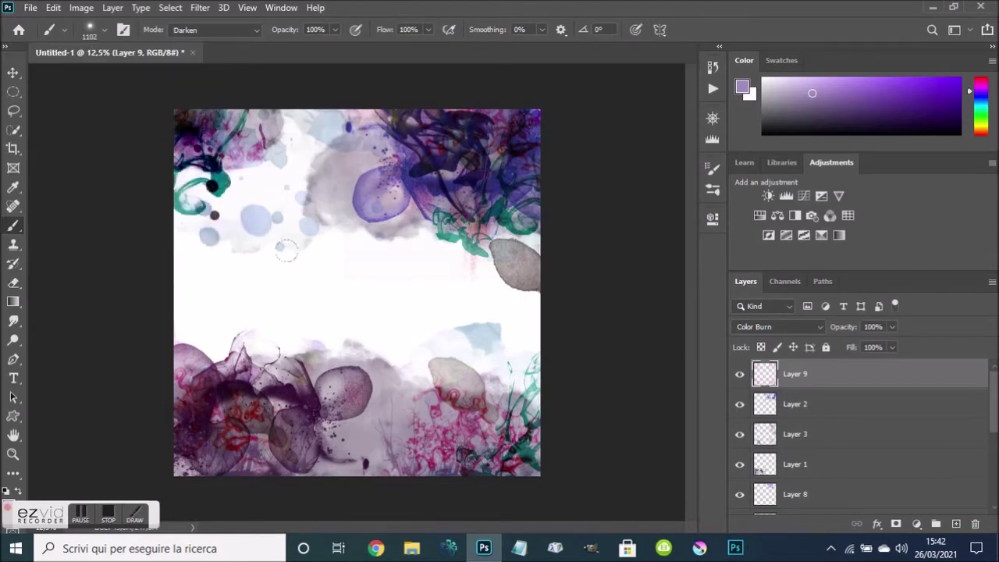
click(492, 293)
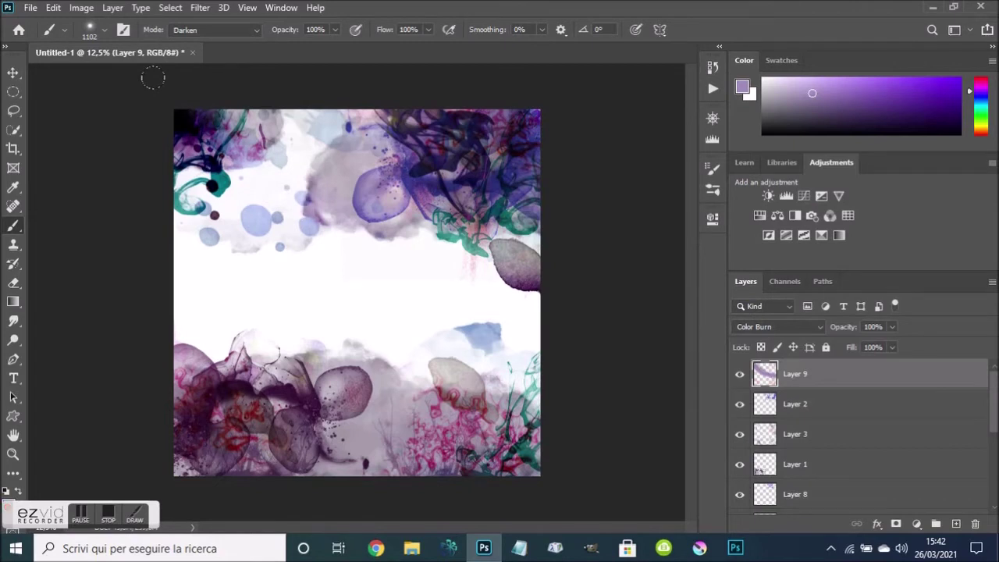
key(ctrl+z)
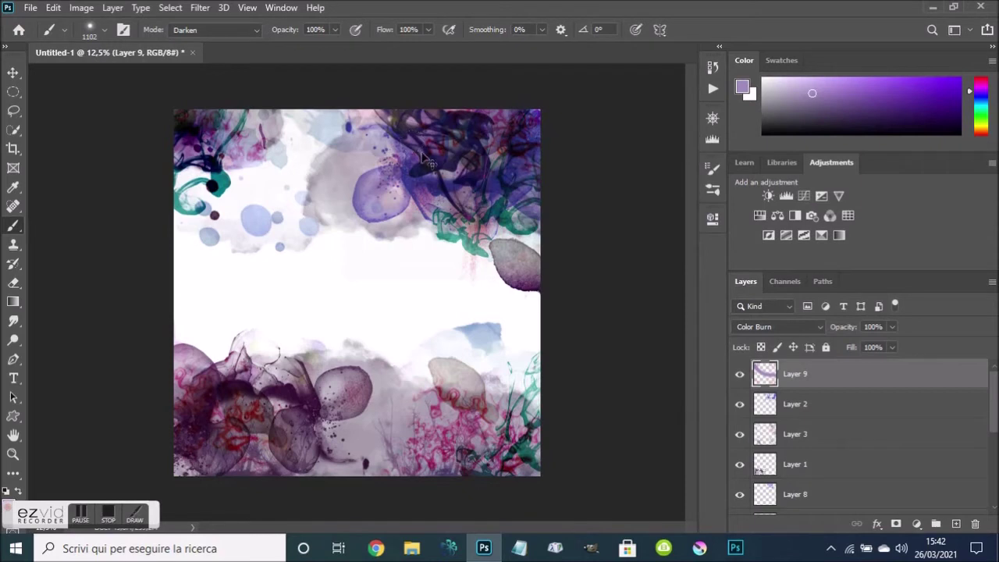
key(ctrl+shift+z)
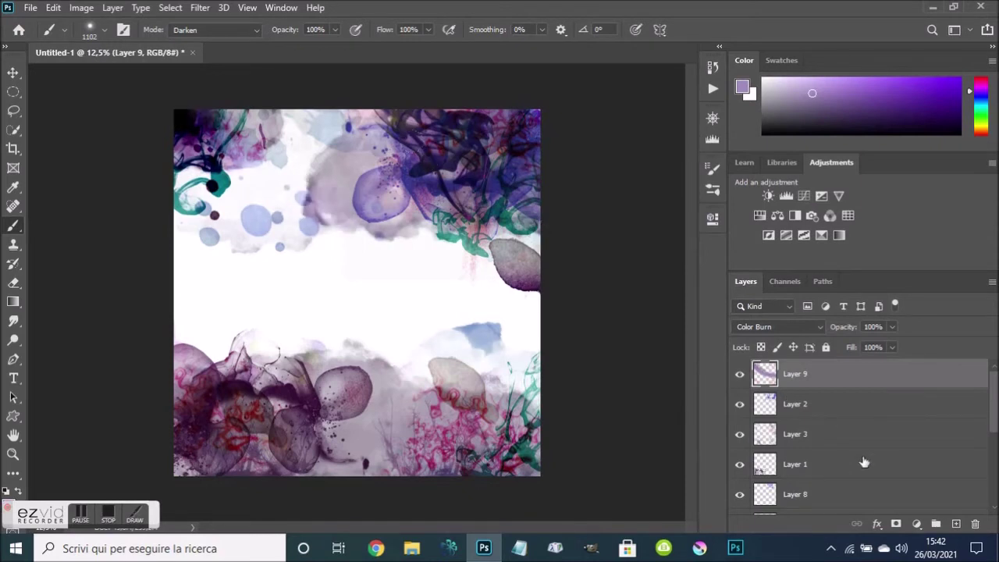
On a new layer, paint a broad purple stroke from the top-left and blend it with Multiply
click(955, 524)
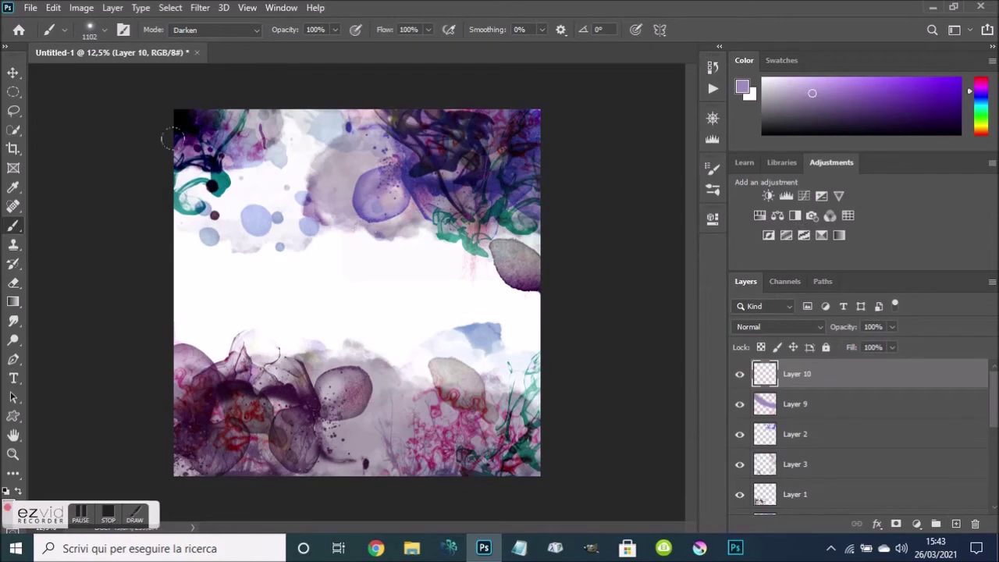
mouse_move(178, 134)
mouse_down()
mouse_move(430, 295)
mouse_move(530, 336)
mouse_move(554, 333)
mouse_move(423, 259)
mouse_move(254, 214)
mouse_move(156, 122)
mouse_up()
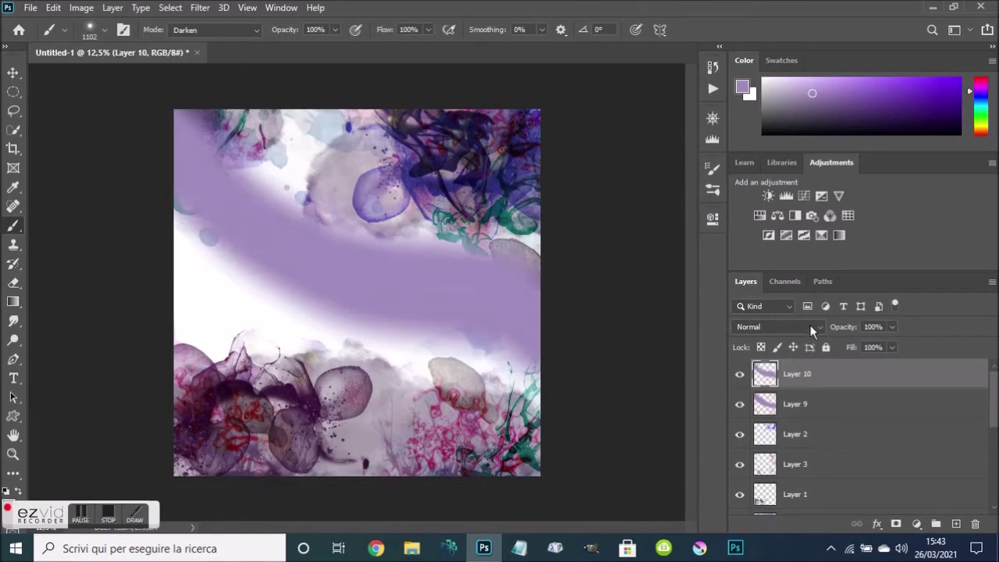
click(812, 331)
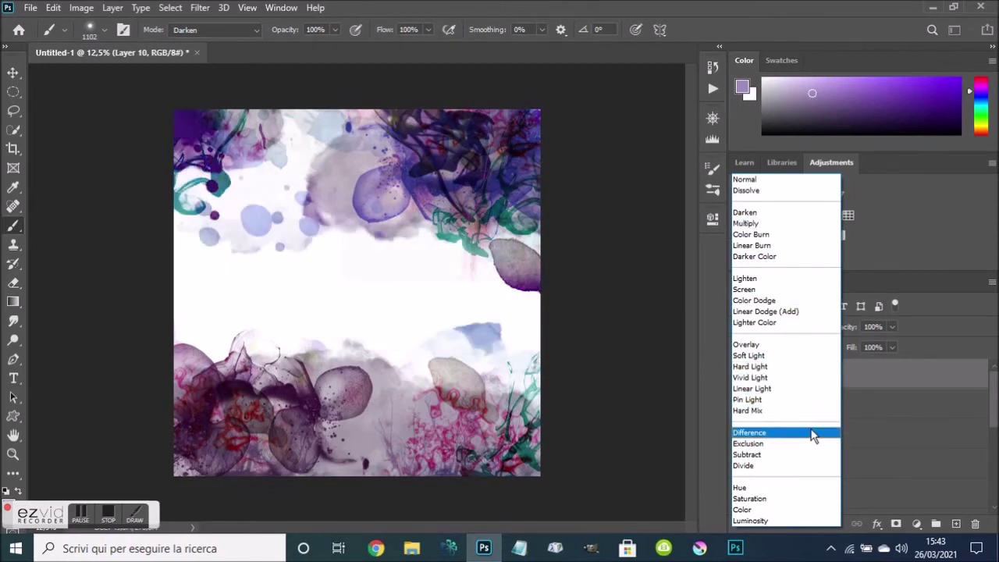
click(791, 226)
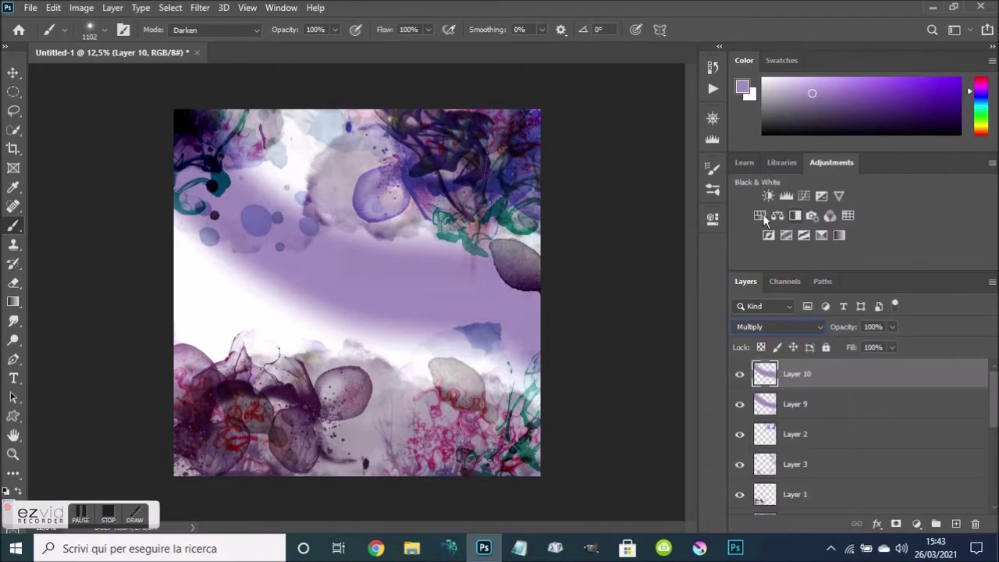
In Brush Settings, turn off Color Dynamics and enable Wet Edges
click(713, 170)
click(449, 263)
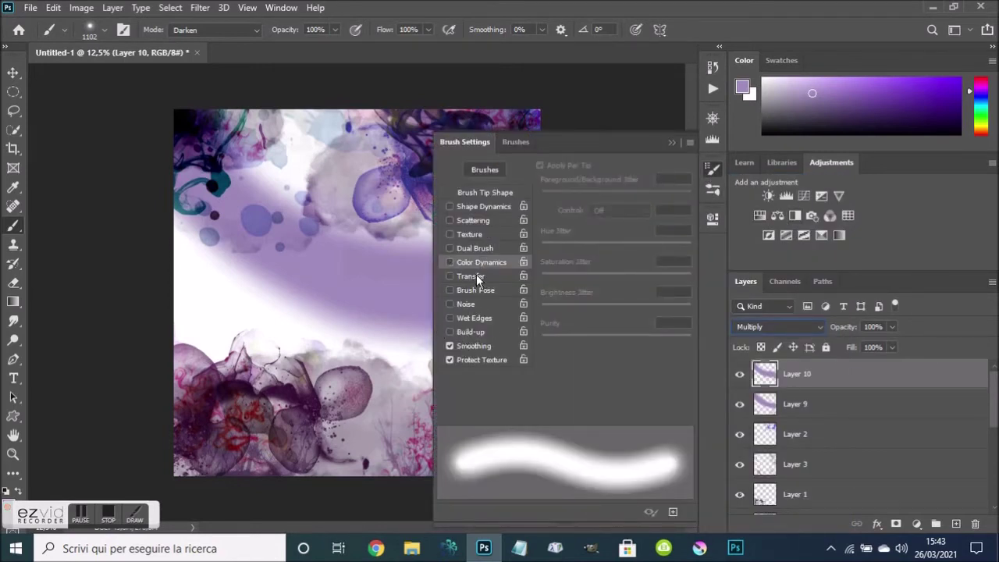
click(469, 317)
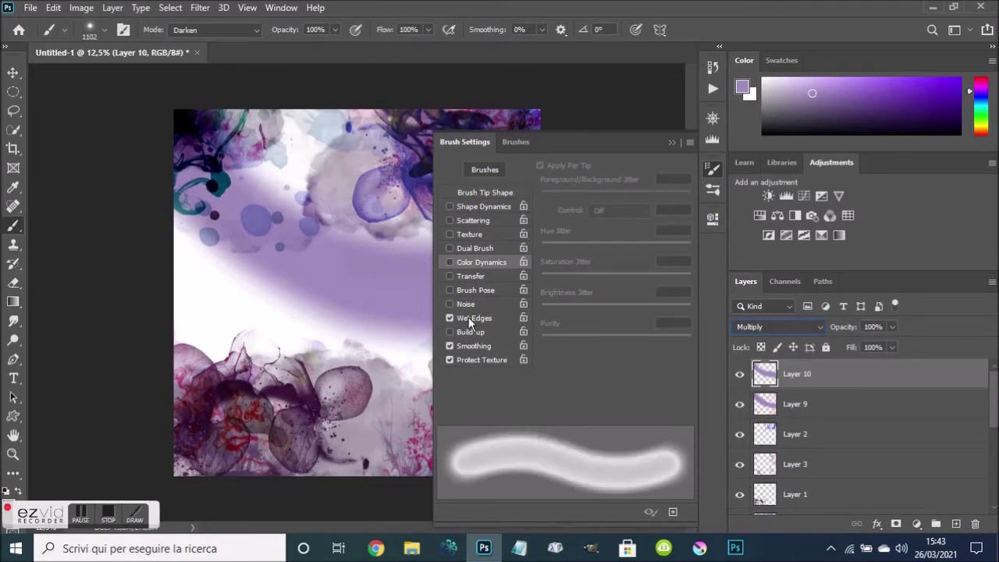
click(673, 142)
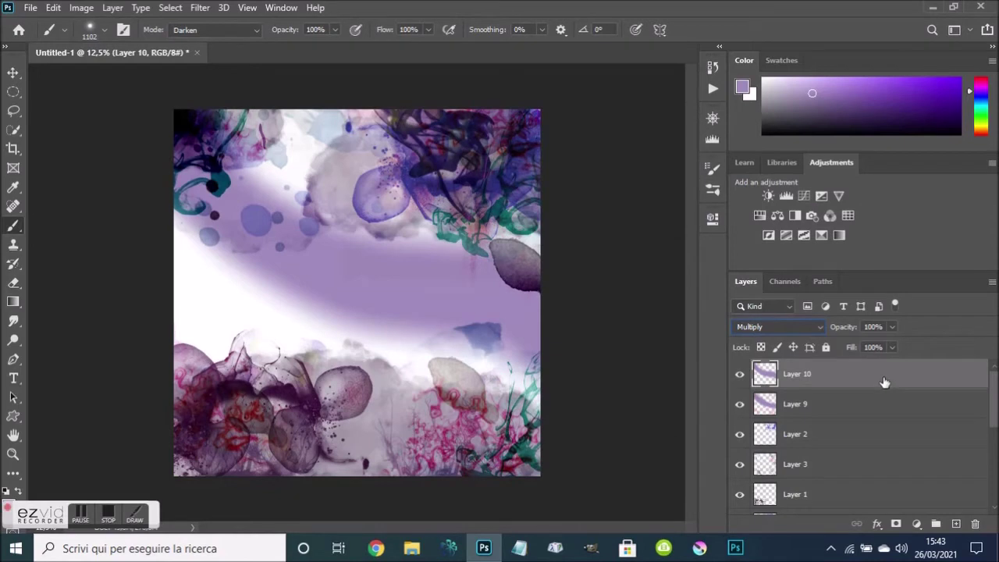
Replace the first stroke layer with a Multiply Layer 10 carrying lavender strokes across the middle
drag(884, 382, 976, 523)
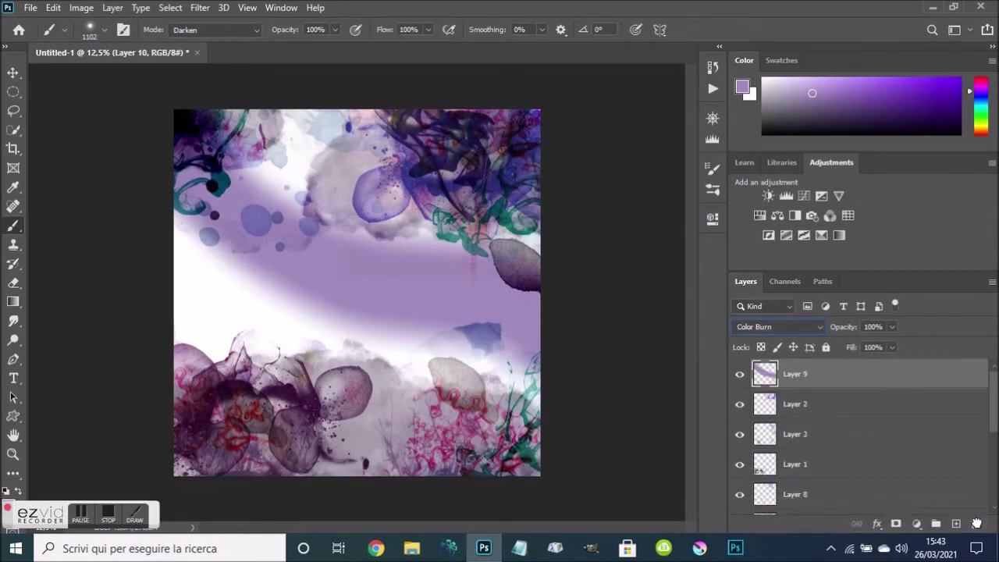
click(956, 525)
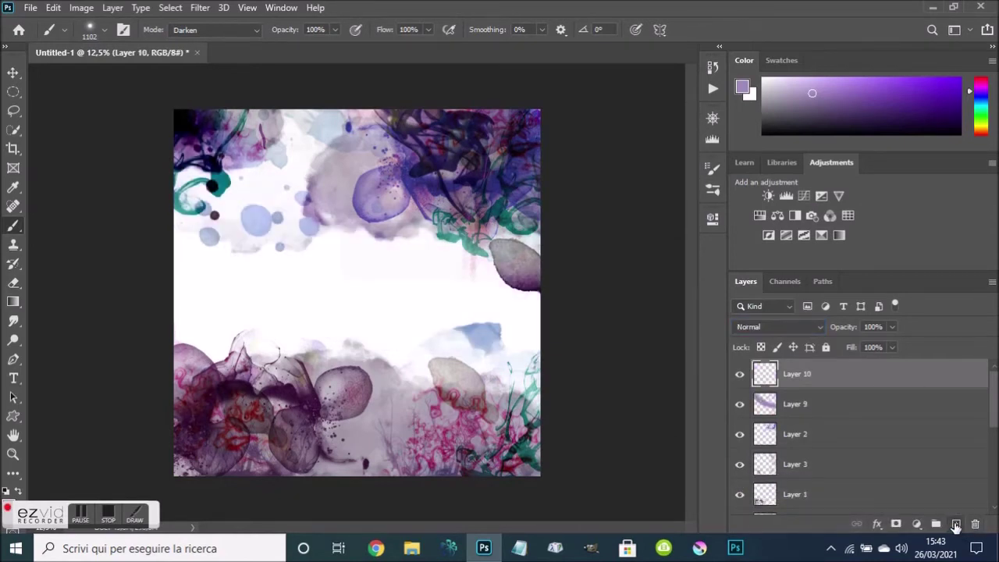
mouse_move(587, 369)
mouse_down()
mouse_move(172, 189)
mouse_move(174, 98)
mouse_up()
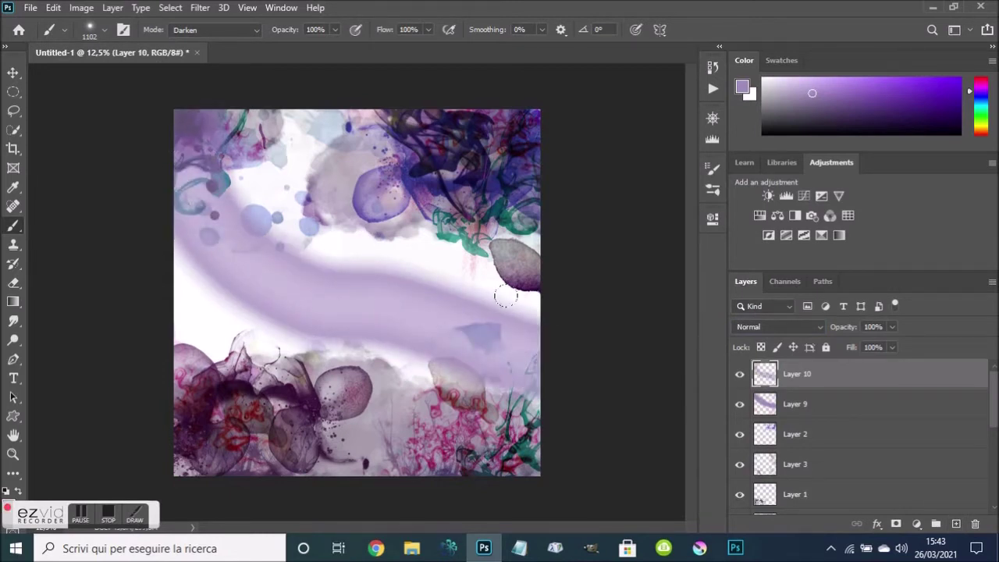
click(806, 326)
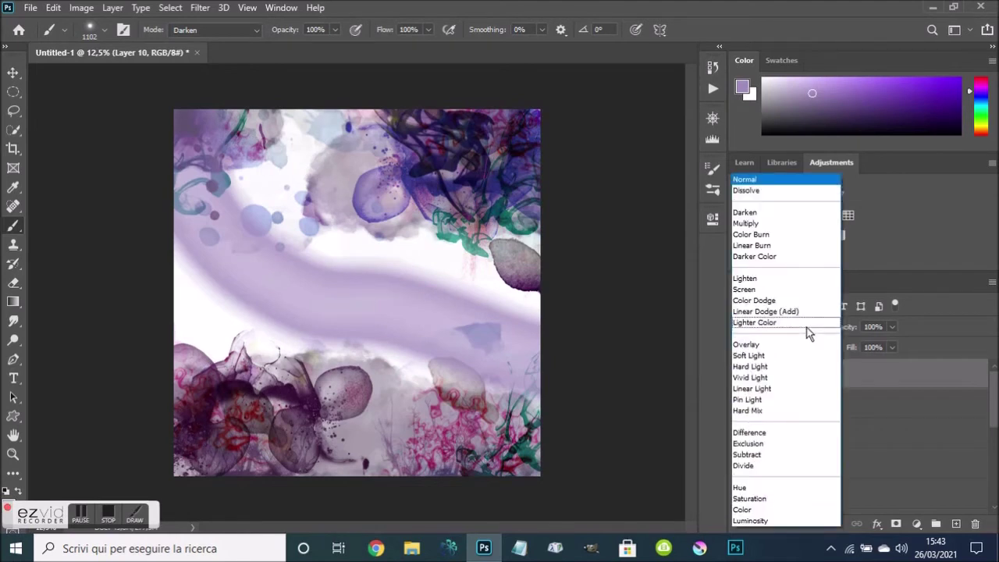
click(765, 223)
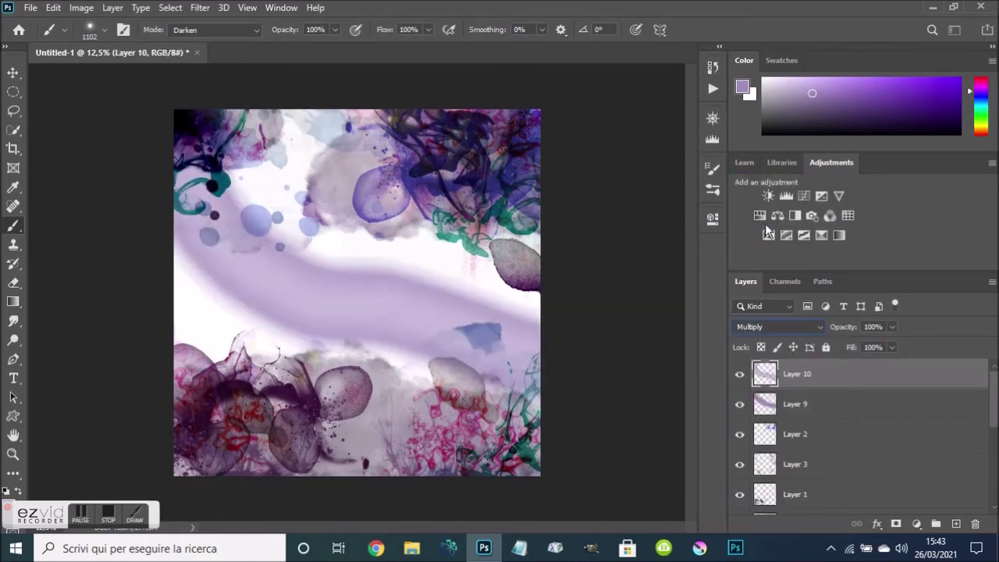
mouse_move(438, 296)
mouse_down()
mouse_move(254, 195)
mouse_move(234, 117)
mouse_up()
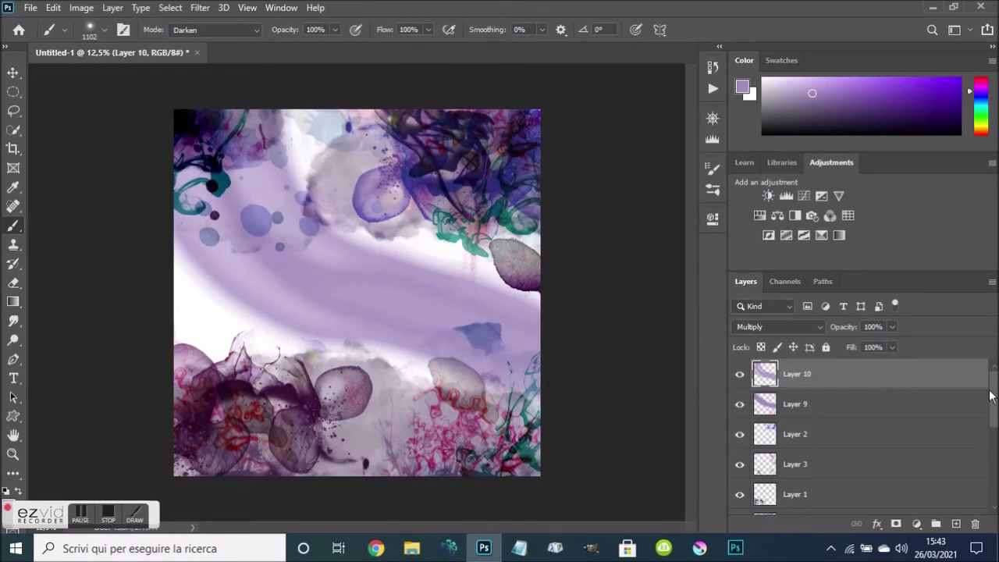
scroll(990, 397, down, 5)
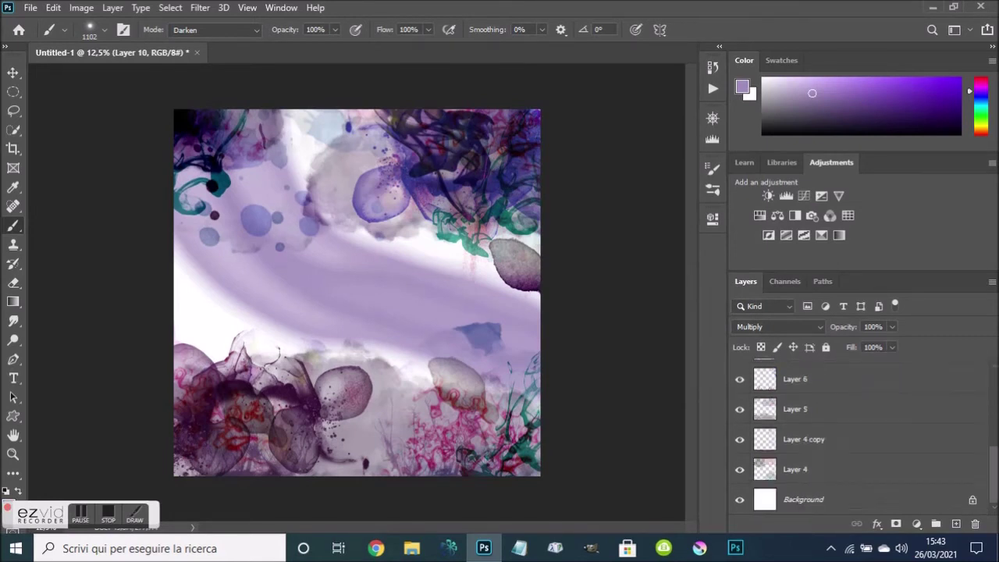
Hide the Background and try stamping visible layers into a merged copy, then delete it
click(739, 500)
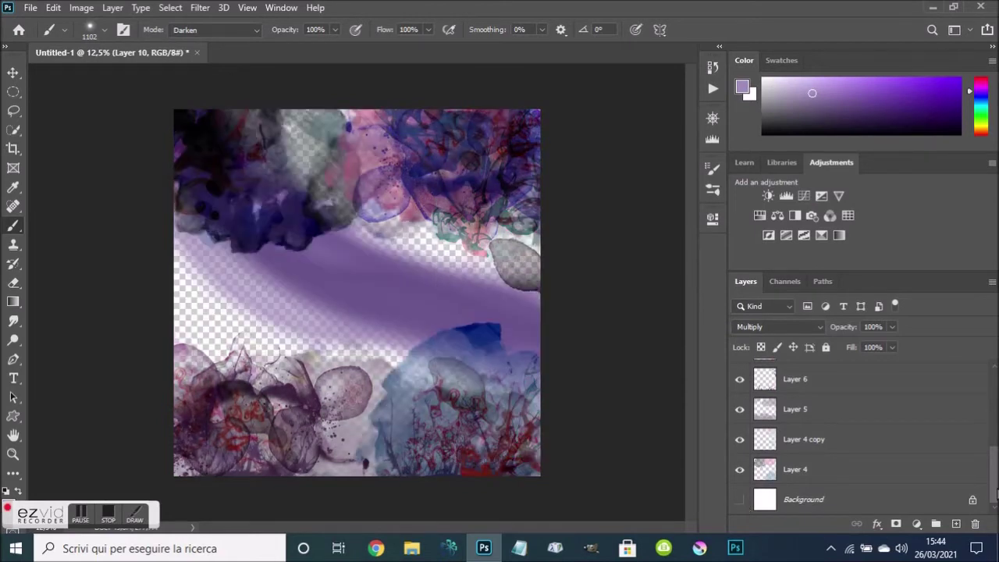
scroll(996, 493, up, 5)
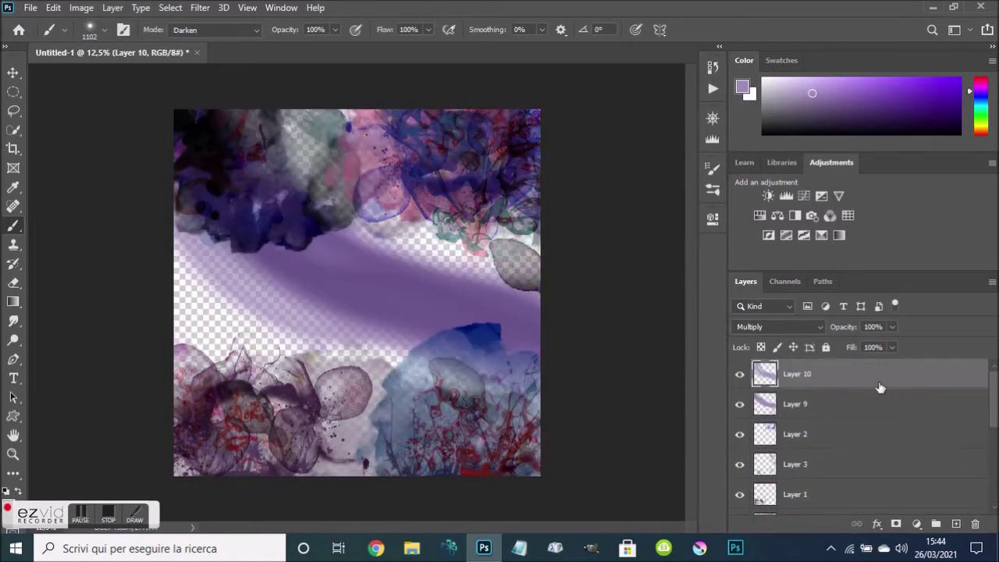
key(ctrl+z)
key(ctrl+shift+alt+e)
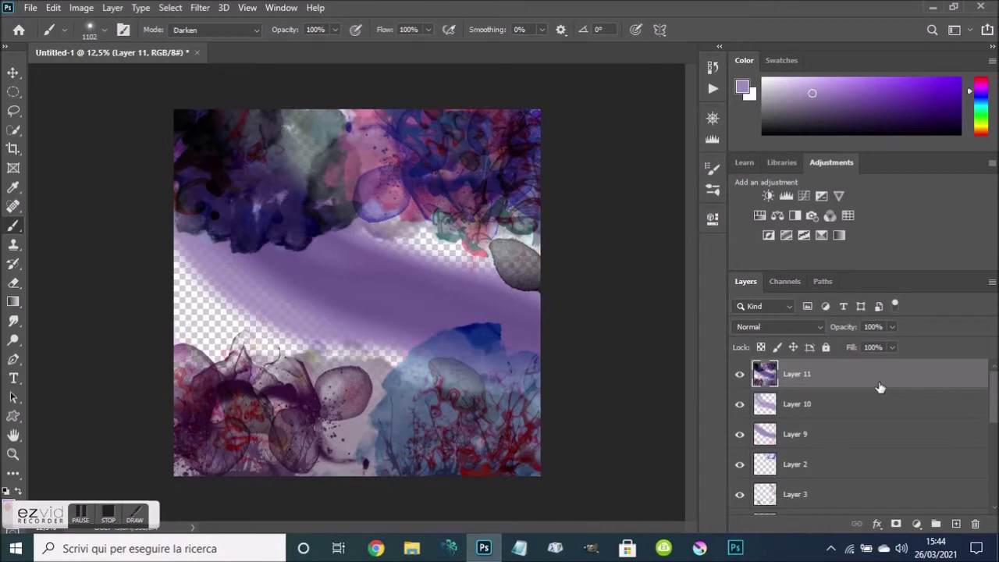
key(Delete)
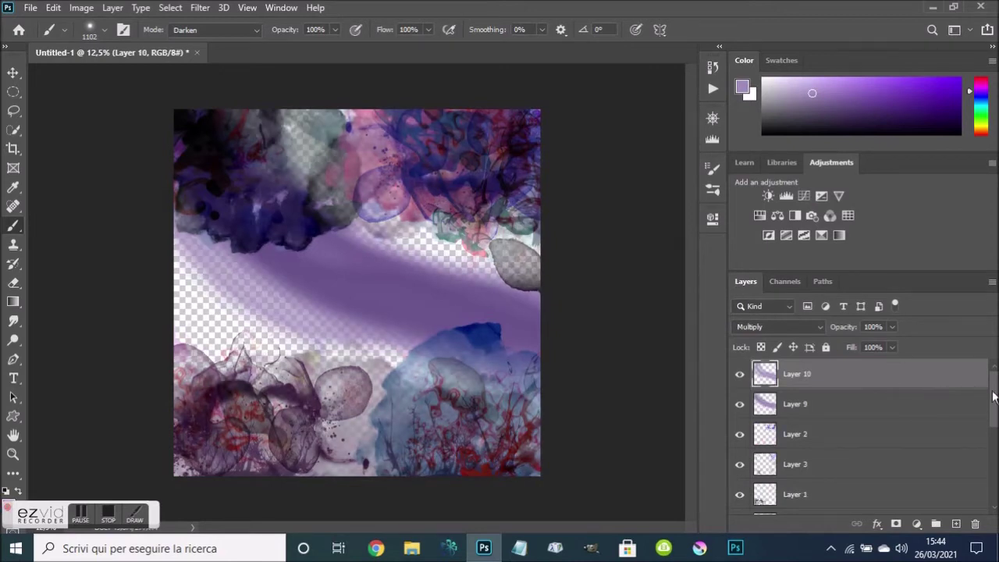
drag(993, 397, 994, 478)
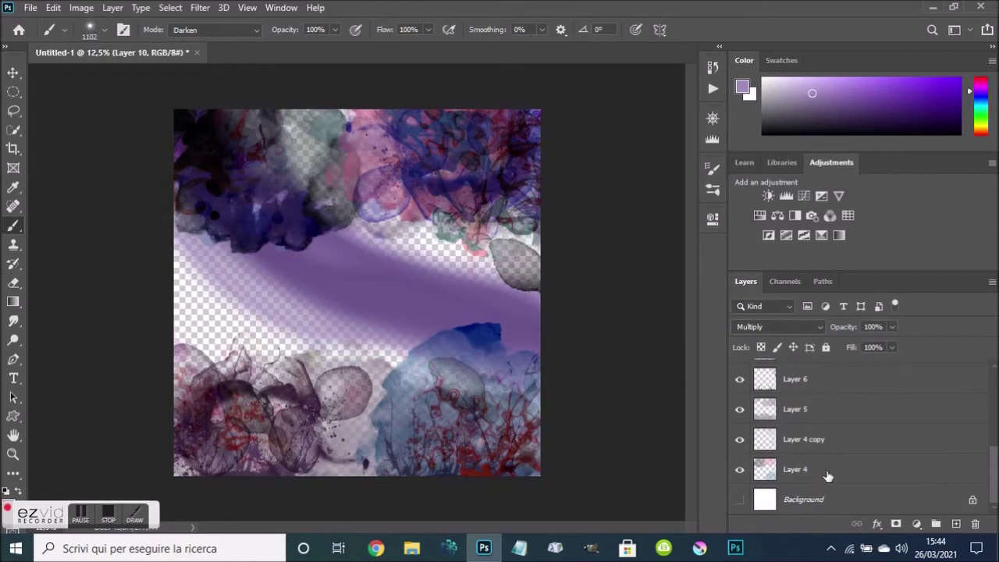
Merge Layer 10 through Layer 4 into one layer, show the white Background, and choose Filter > Liquify
shift+click(827, 472)
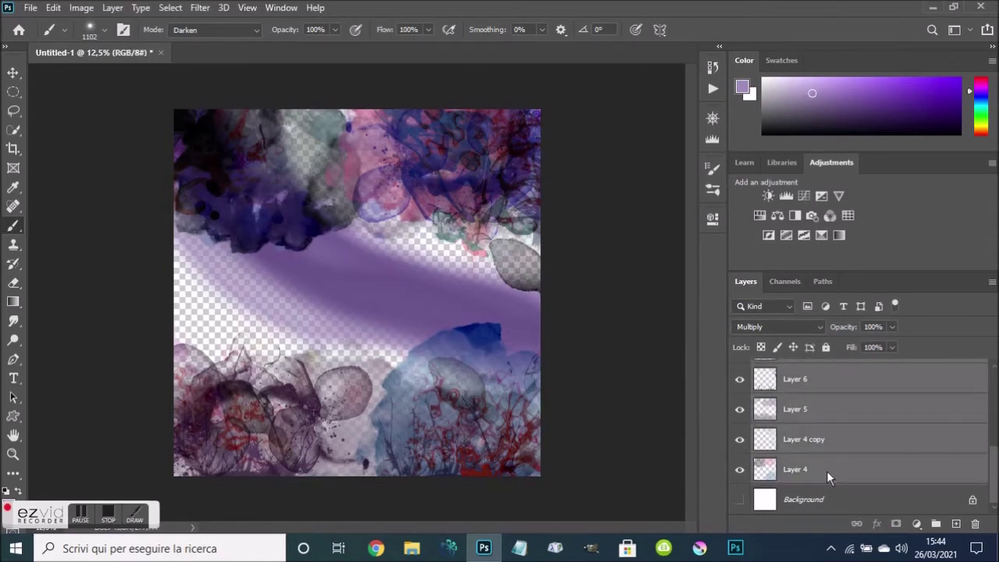
right_click(826, 472)
click(714, 433)
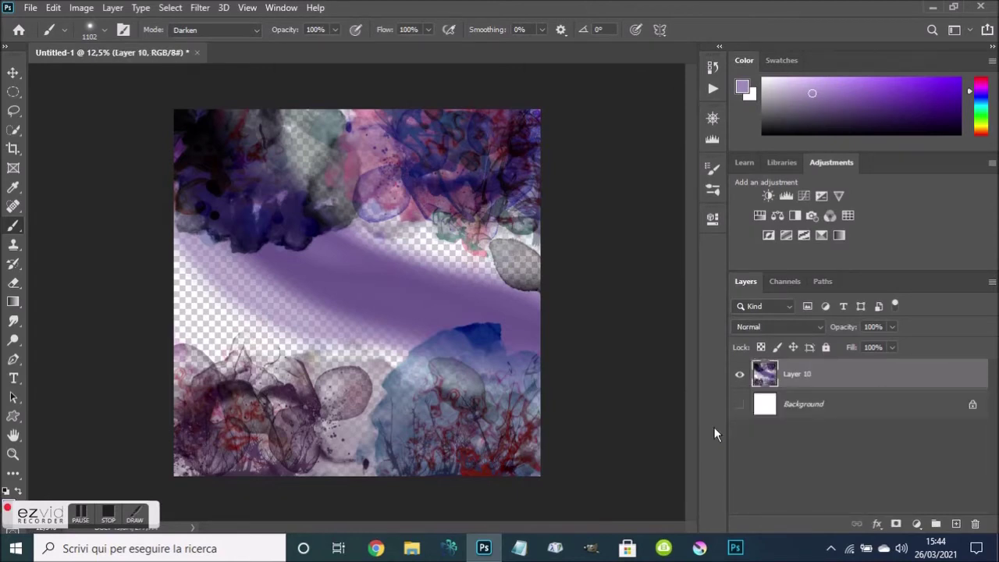
click(740, 407)
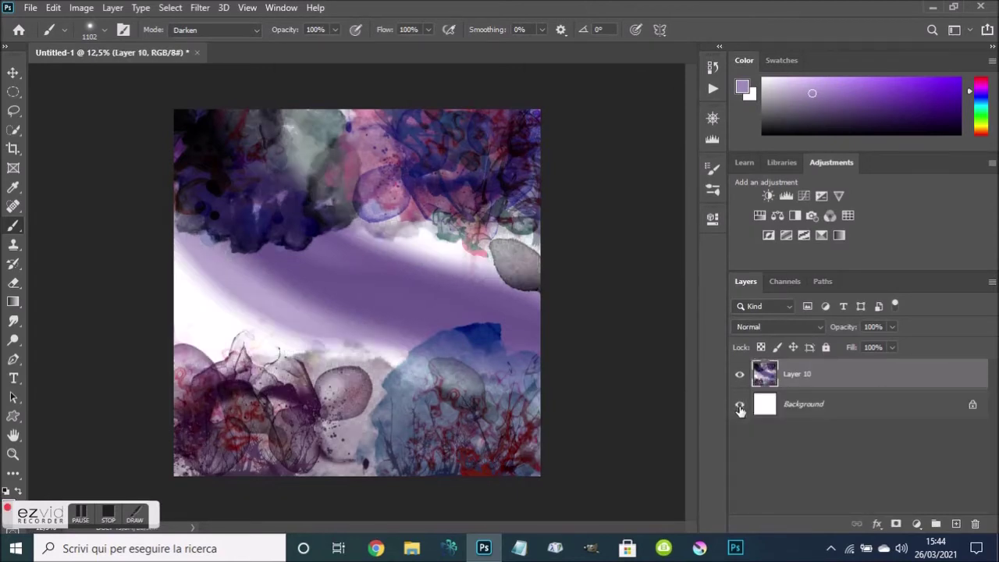
click(740, 407)
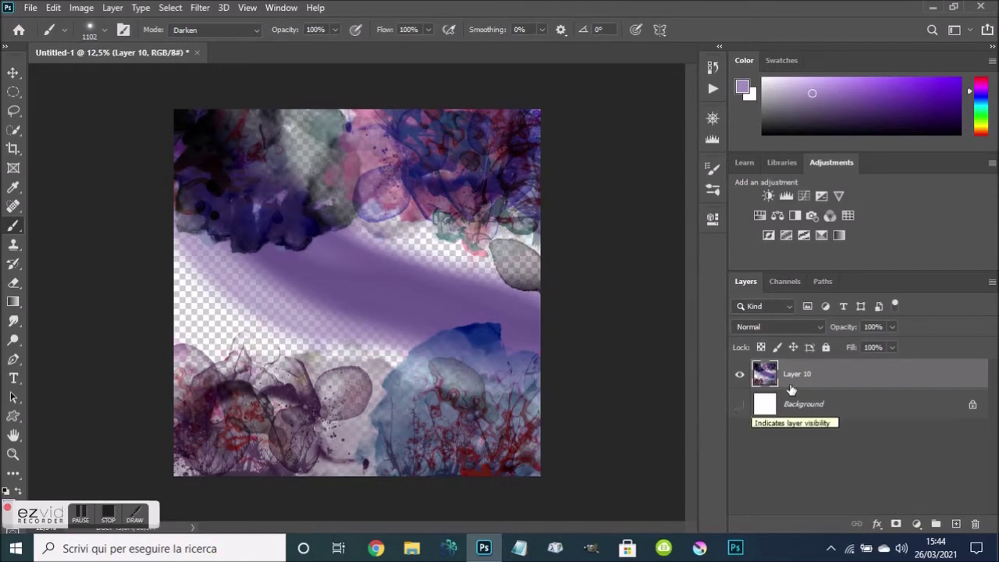
click(740, 408)
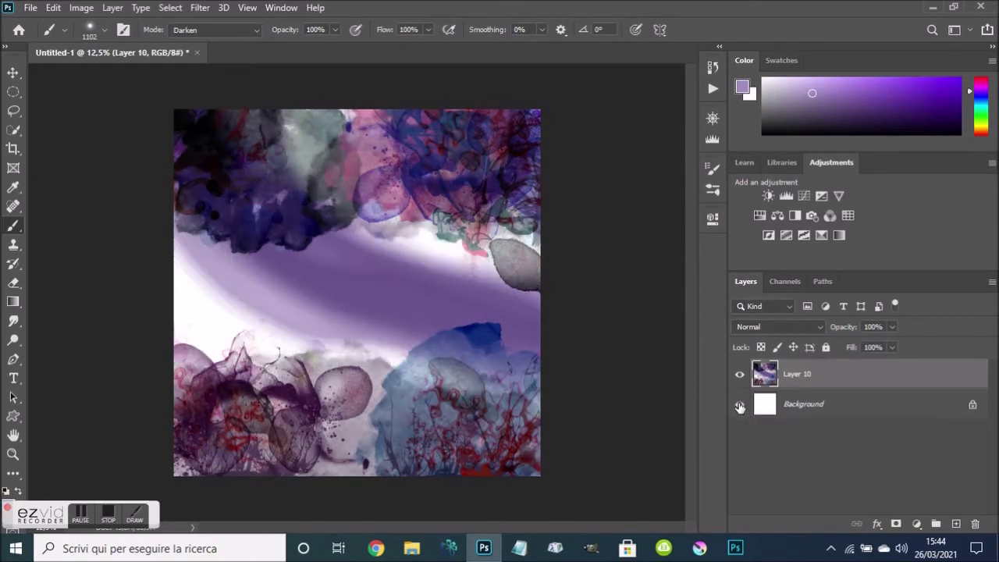
click(203, 8)
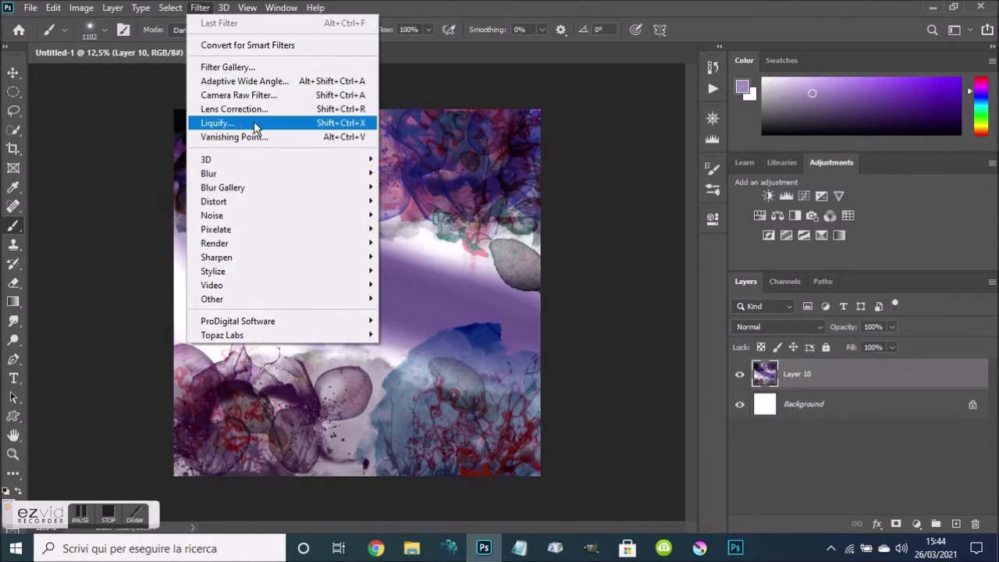
click(255, 125)
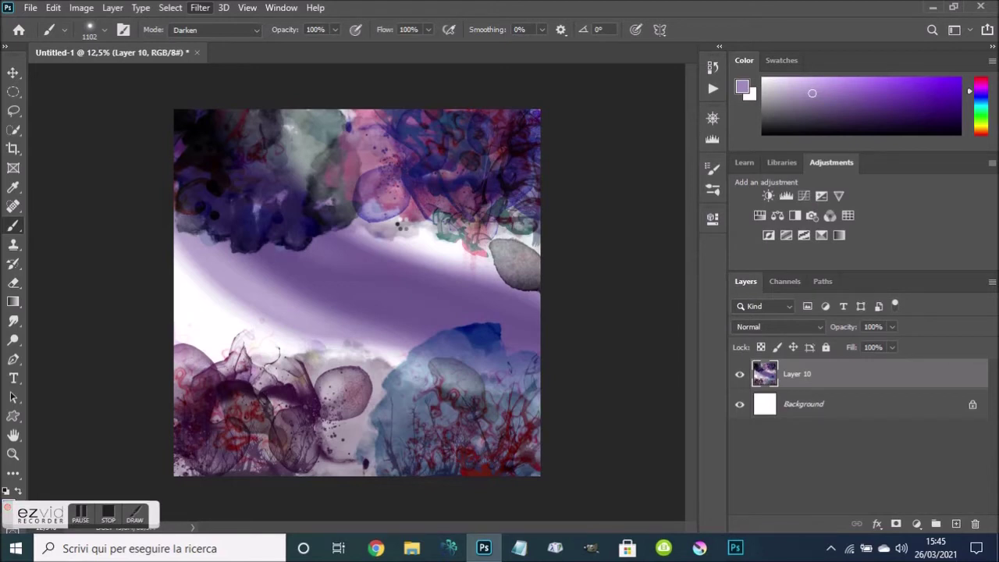
In Liquify, use the Forward Warp Tool to swirl the right-edge grey shape and the top-centre pink area
key(ctrl+shift+x)
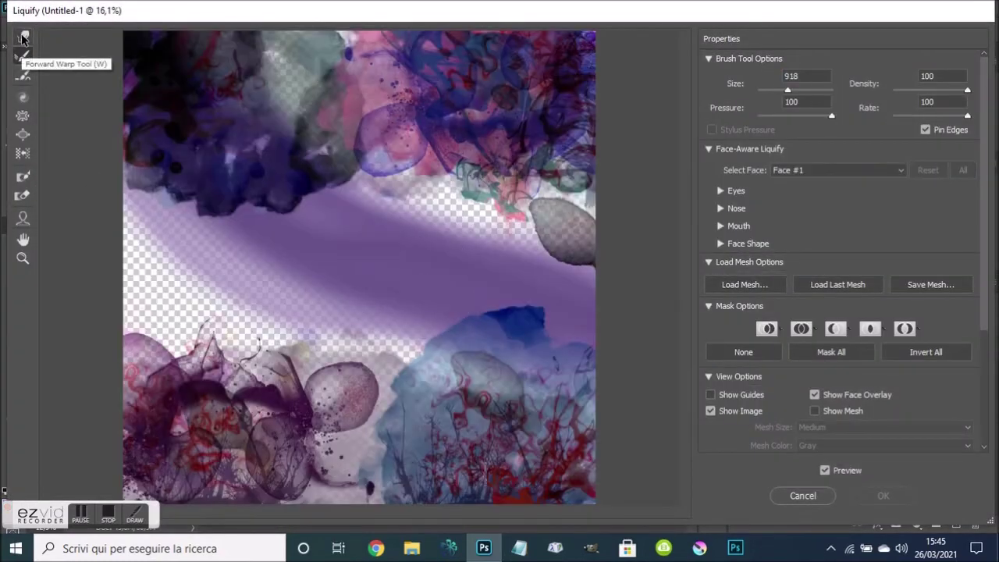
click(22, 37)
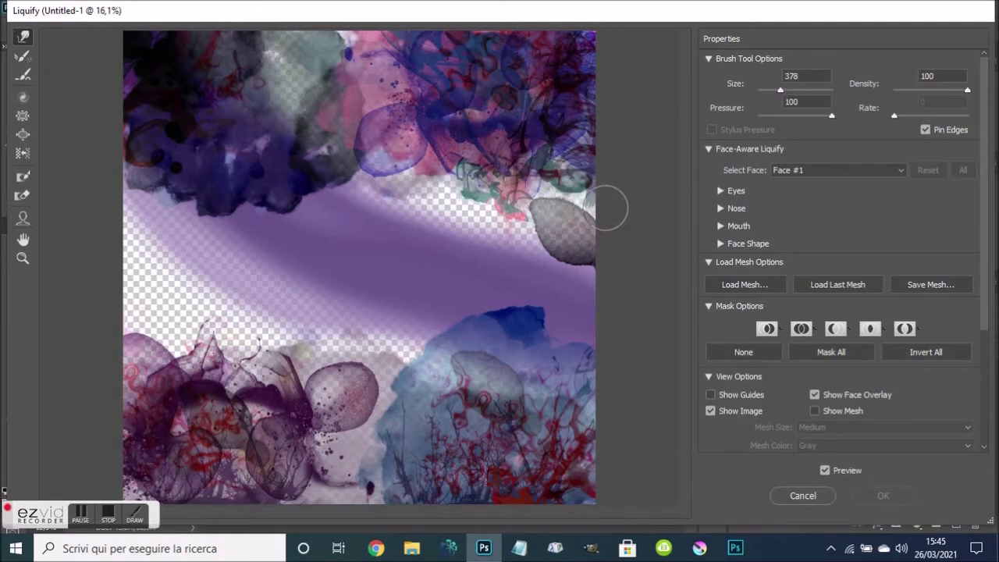
drag(610, 208, 477, 204)
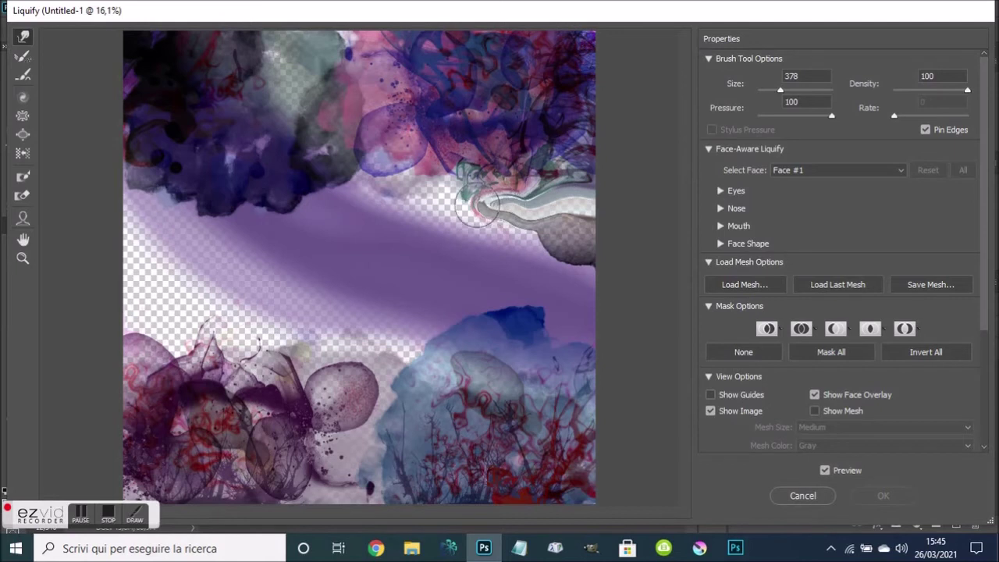
drag(478, 205, 375, 186)
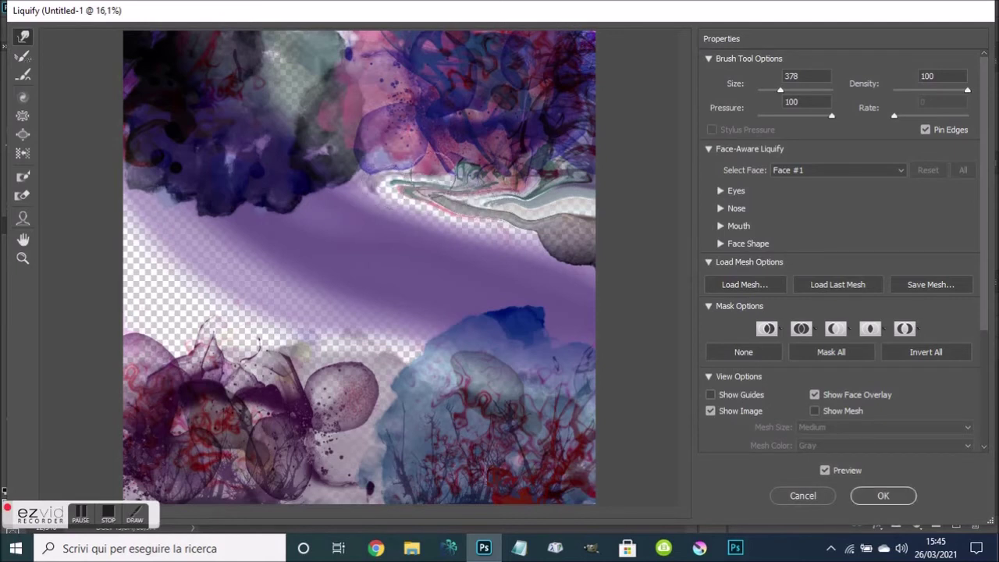
drag(421, 156, 356, 78)
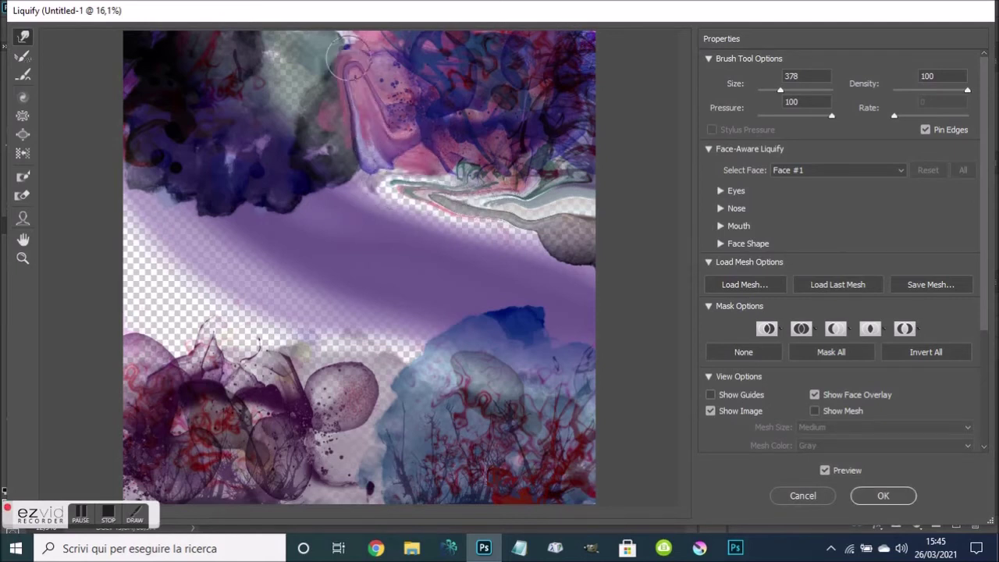
drag(421, 117, 360, 31)
Stretch the dark purple blob into a jagged zigzag streak and smear the top-edge areas into darker swirls
mouse_move(294, 169)
mouse_down()
mouse_move(330, 205)
mouse_move(426, 249)
mouse_move(312, 207)
mouse_move(258, 130)
mouse_up()
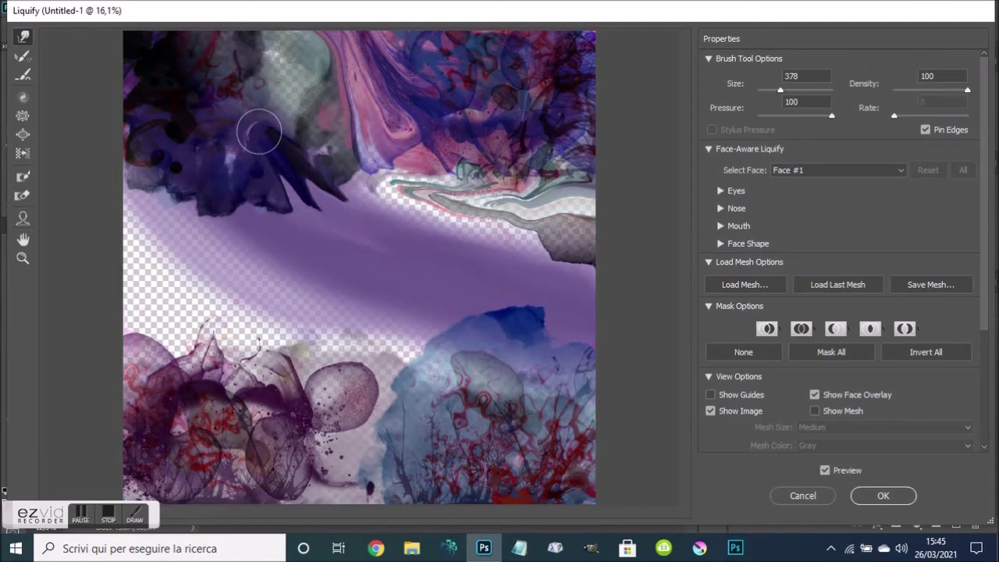
drag(289, 227, 175, 84)
mouse_move(283, 276)
mouse_down()
mouse_move(200, 211)
mouse_move(147, 132)
mouse_up()
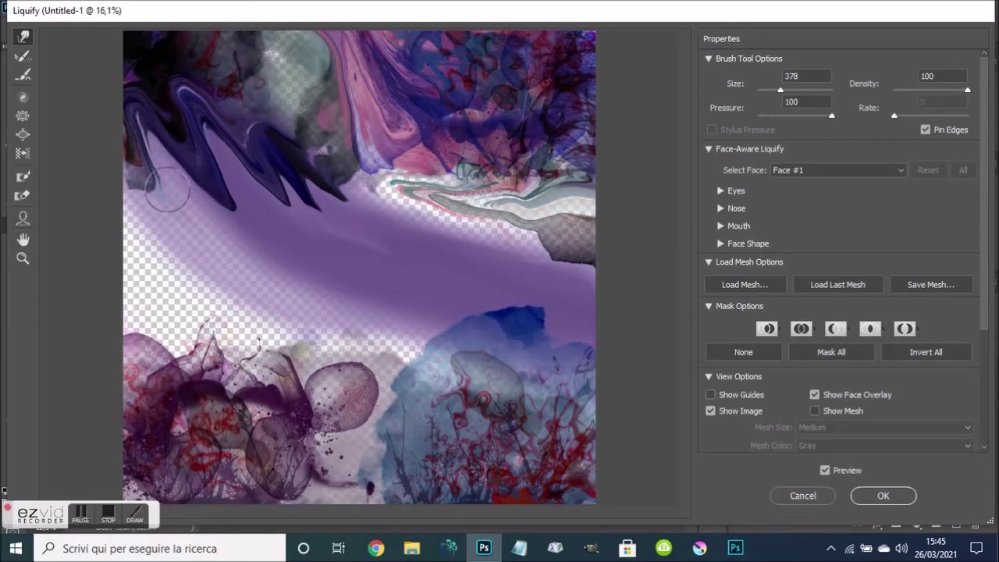
drag(171, 190, 82, 91)
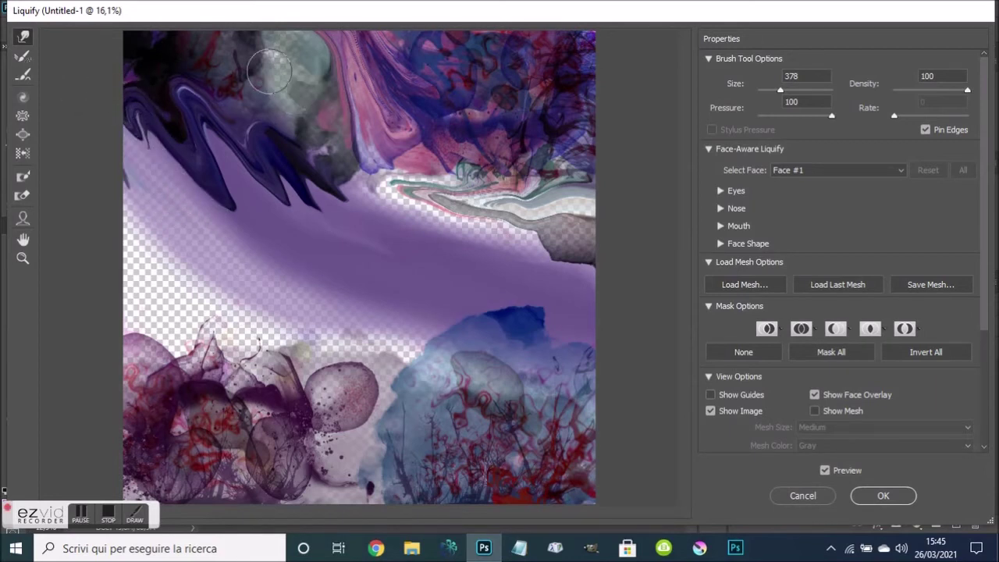
drag(278, 100, 213, 36)
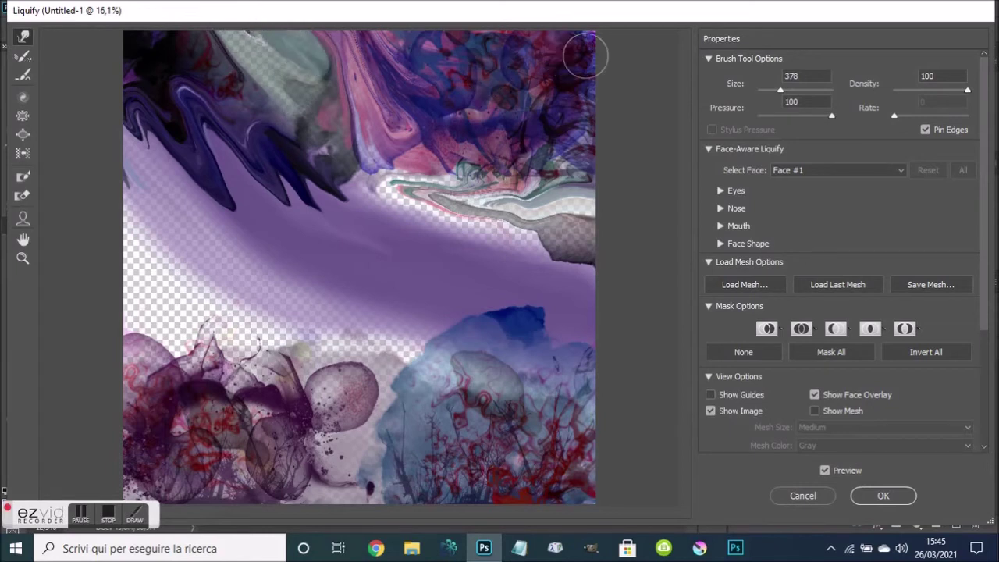
drag(597, 124, 456, 39)
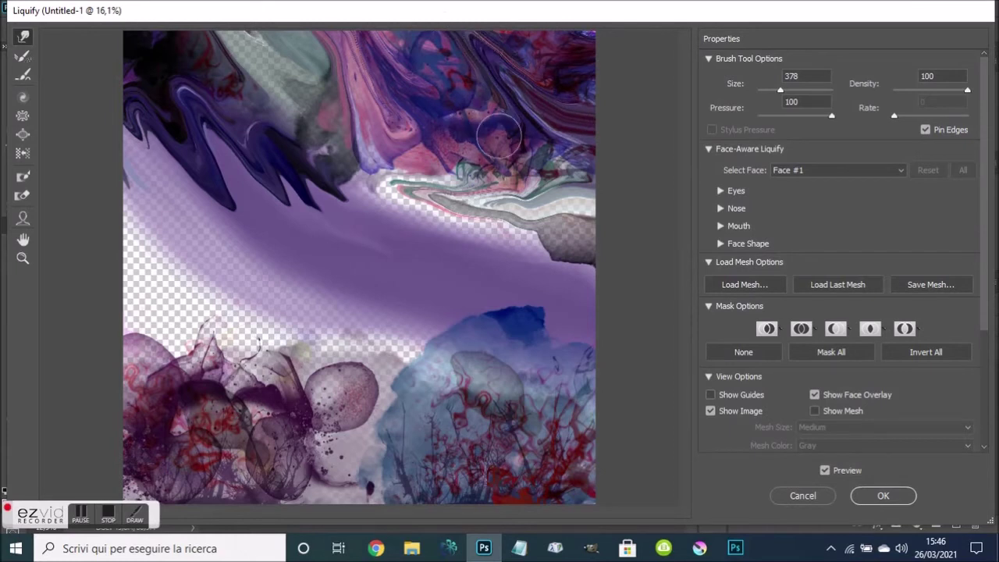
drag(502, 140, 419, 54)
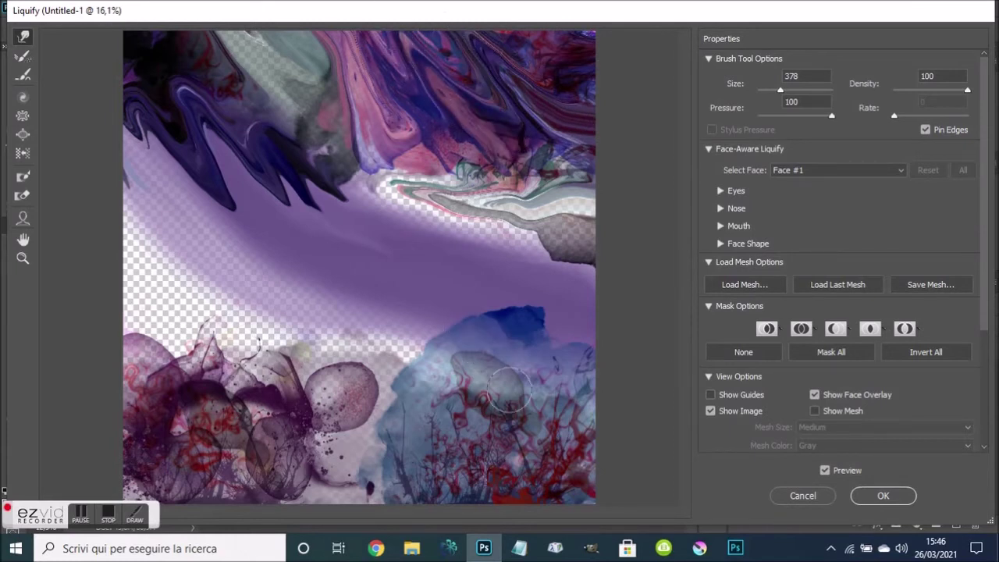
Push the blue blob's edge and try smearing the lower purple blob, undoing the lower-left strokes
mouse_move(512, 394)
mouse_down()
mouse_move(457, 322)
mouse_move(614, 323)
mouse_up()
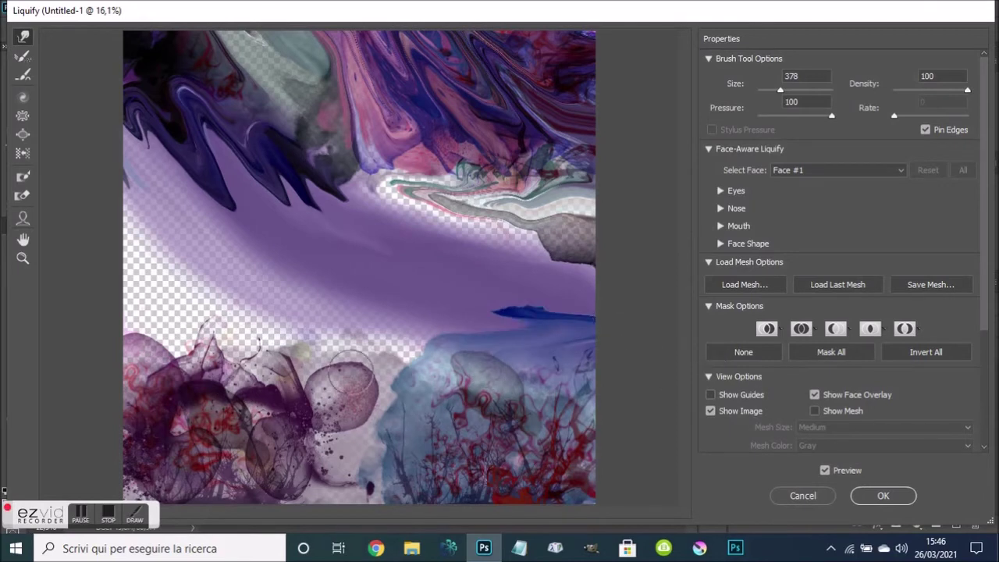
mouse_move(363, 375)
mouse_down()
mouse_move(172, 454)
mouse_move(80, 458)
mouse_up()
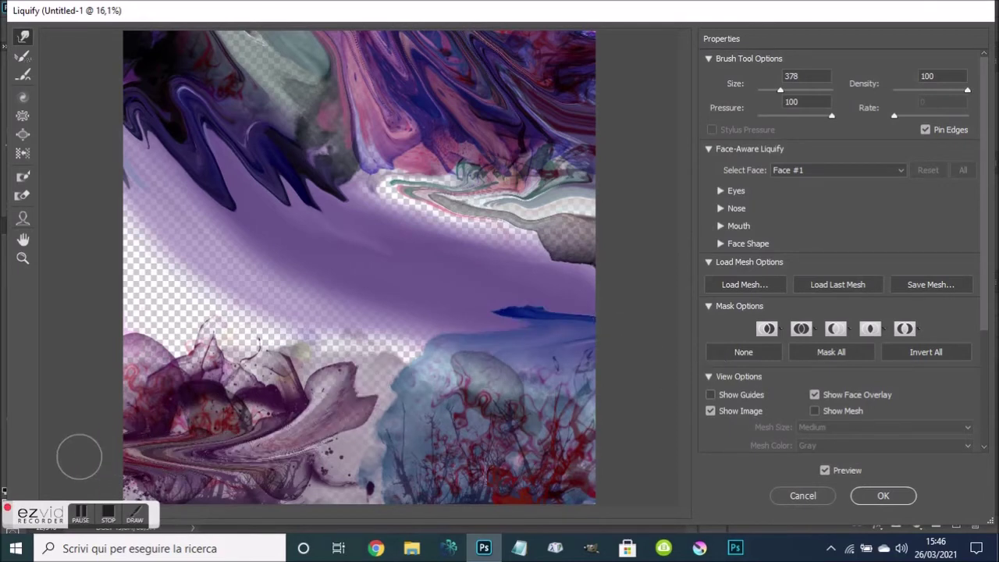
drag(299, 357, 96, 390)
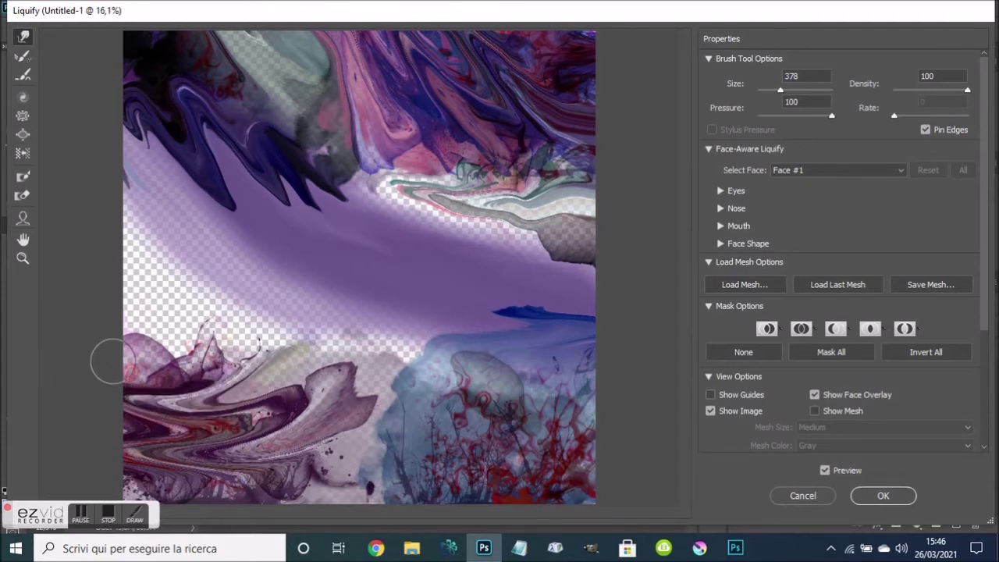
key(ctrl+alt+z)
key(ctrl+alt+z)
key(ctrl+alt+z)
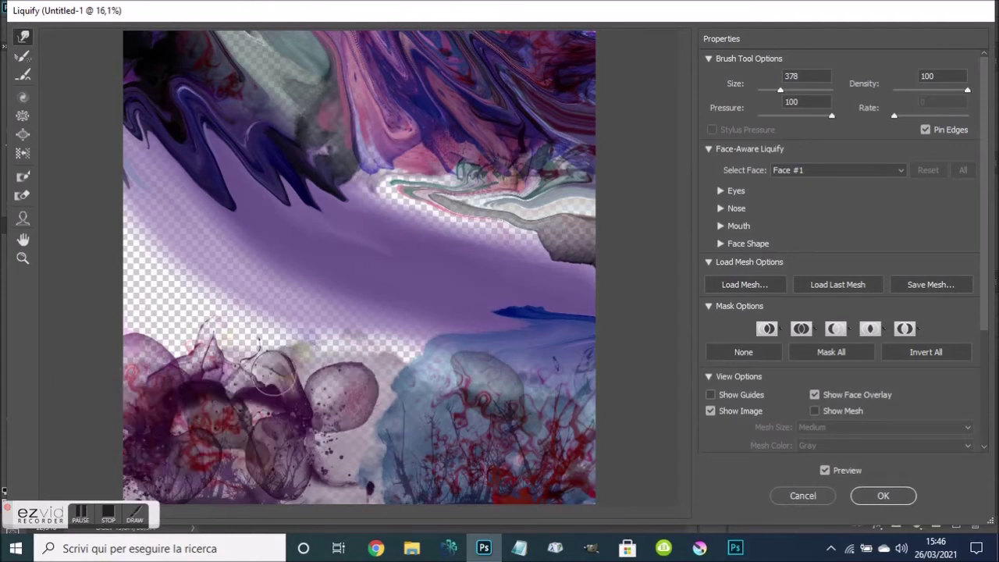
Stretch the shell shapes into long tails and streak the lower-right blue and red areas
mouse_move(285, 367)
mouse_down()
mouse_move(349, 338)
mouse_move(448, 344)
mouse_up()
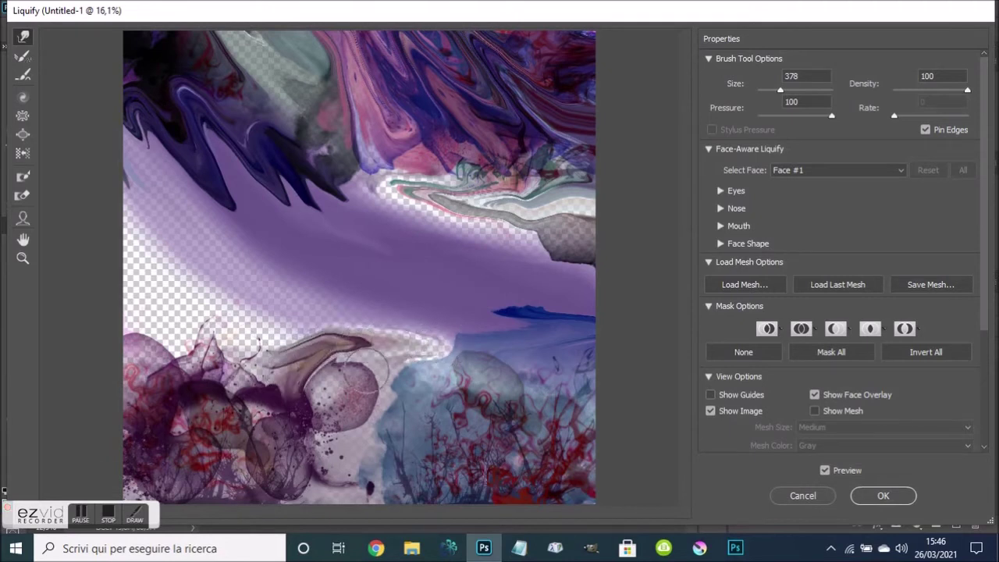
drag(367, 361, 479, 341)
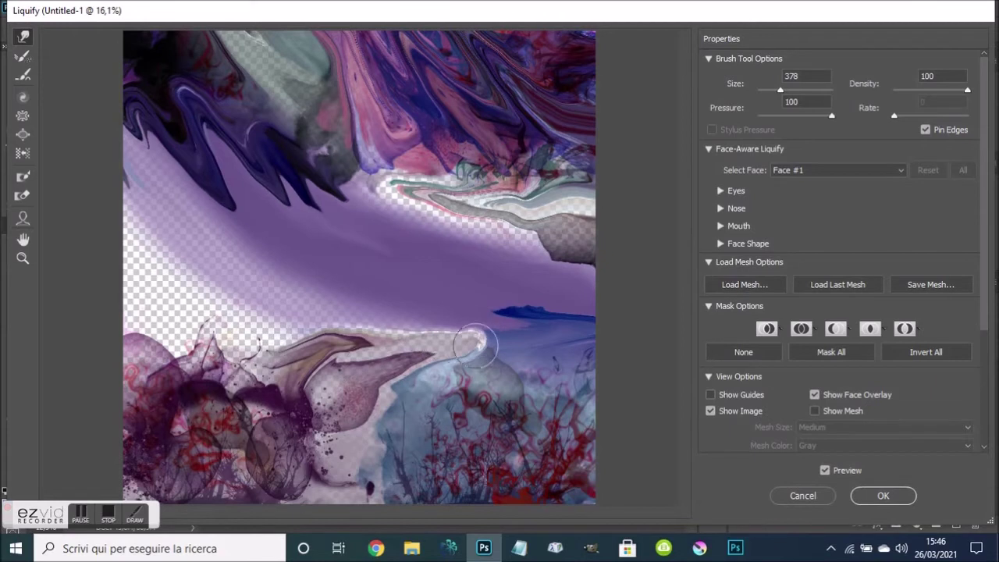
drag(364, 404, 473, 358)
drag(309, 449, 437, 525)
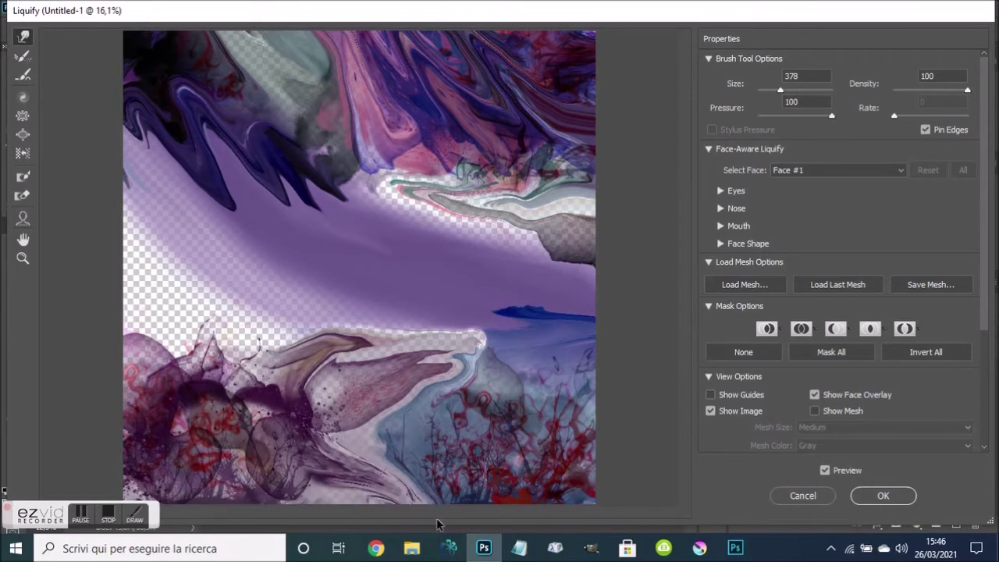
drag(413, 428, 613, 487)
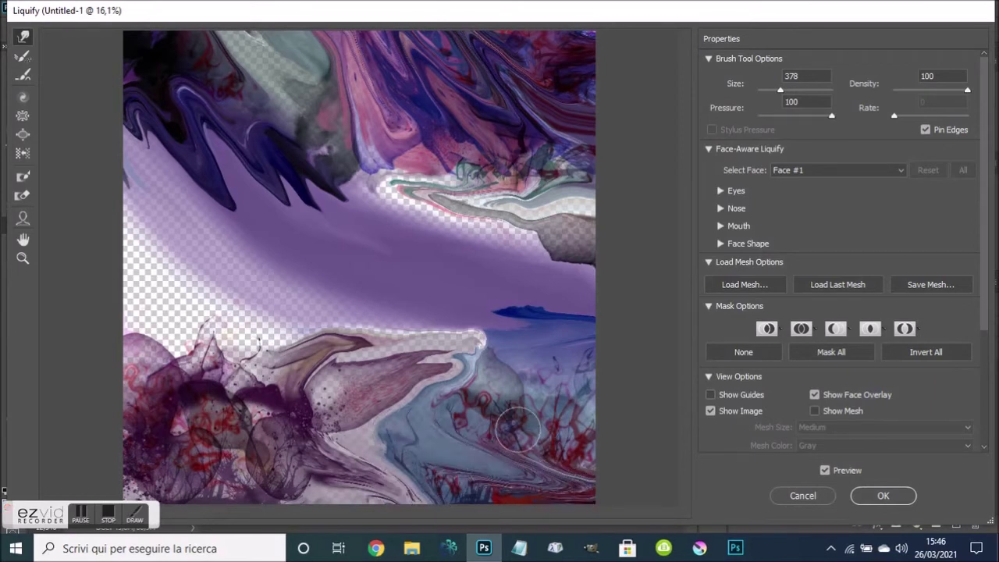
drag(537, 446, 624, 442)
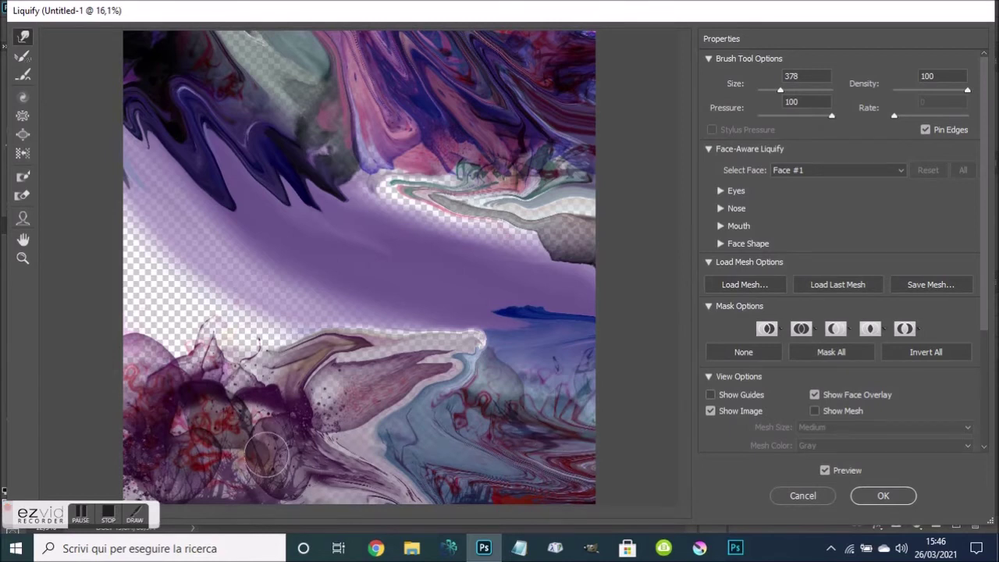
Smear the lower-left purple and red areas, and push the purple band into dark leftward wedges
drag(277, 433, 299, 494)
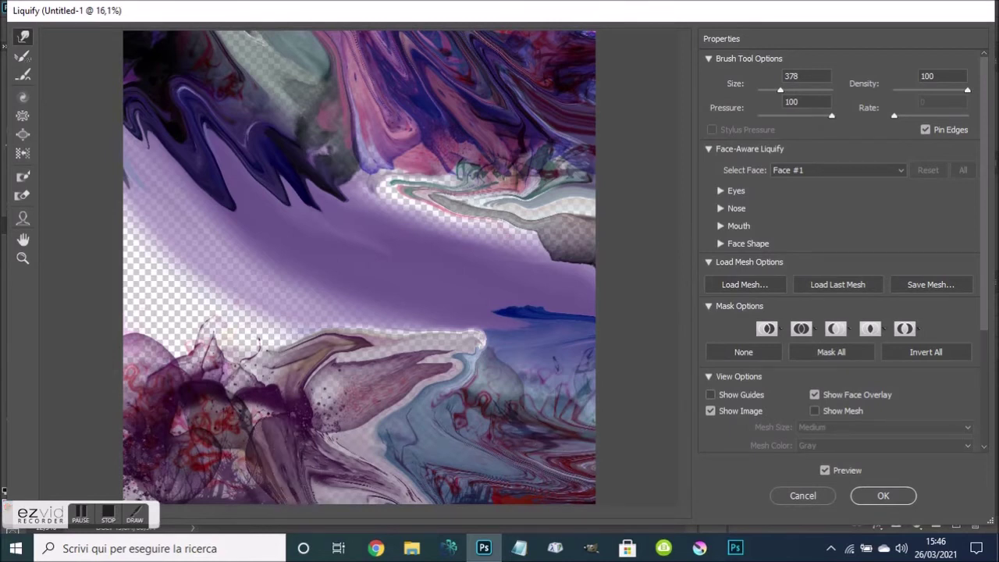
drag(201, 449, 97, 477)
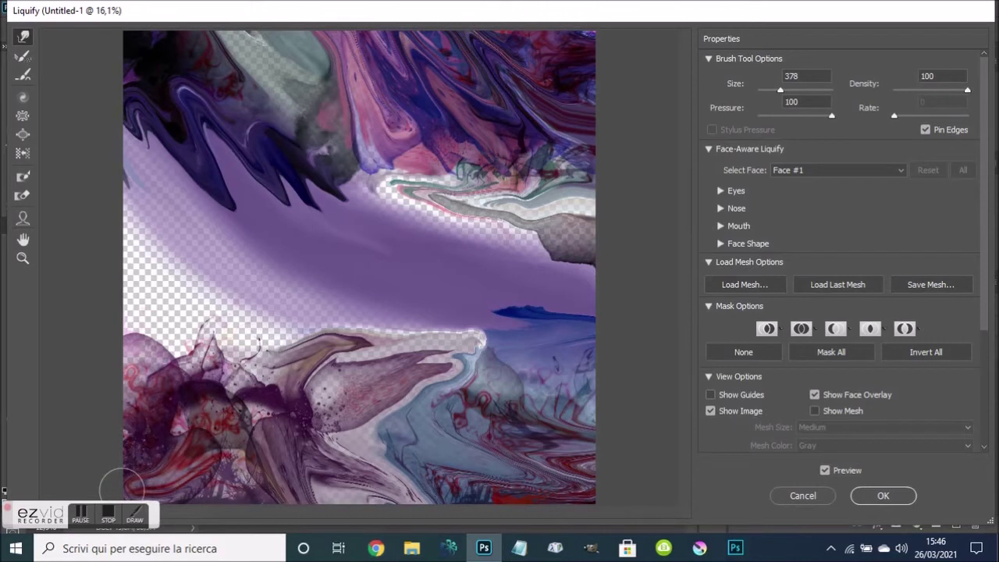
drag(209, 347, 117, 289)
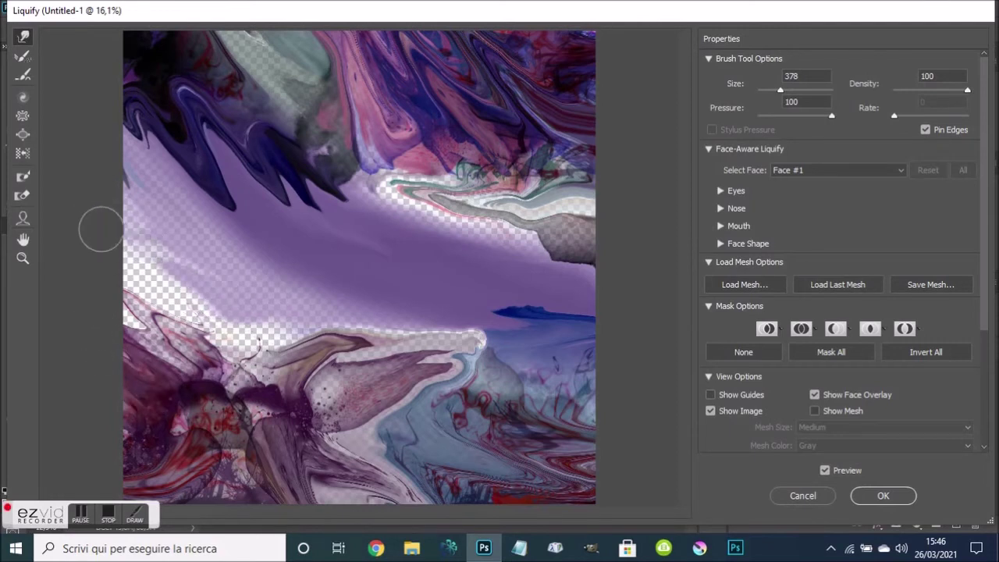
drag(259, 250, 117, 182)
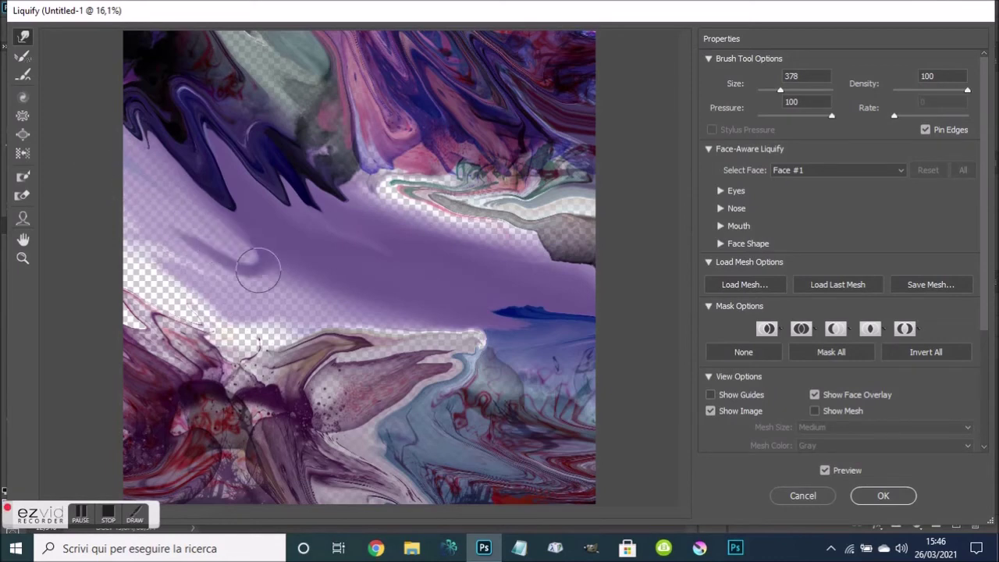
drag(279, 290, 107, 223)
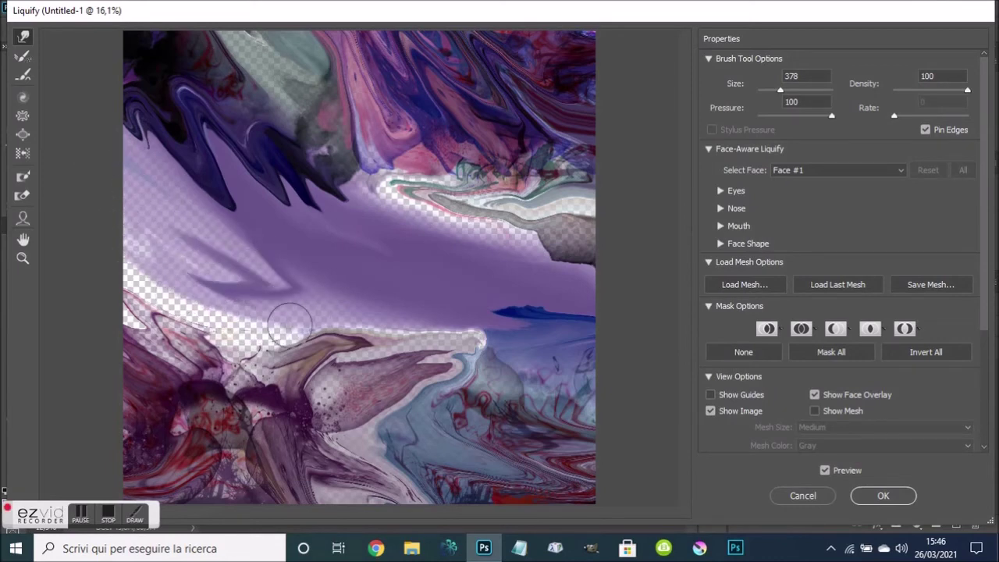
drag(242, 320, 92, 217)
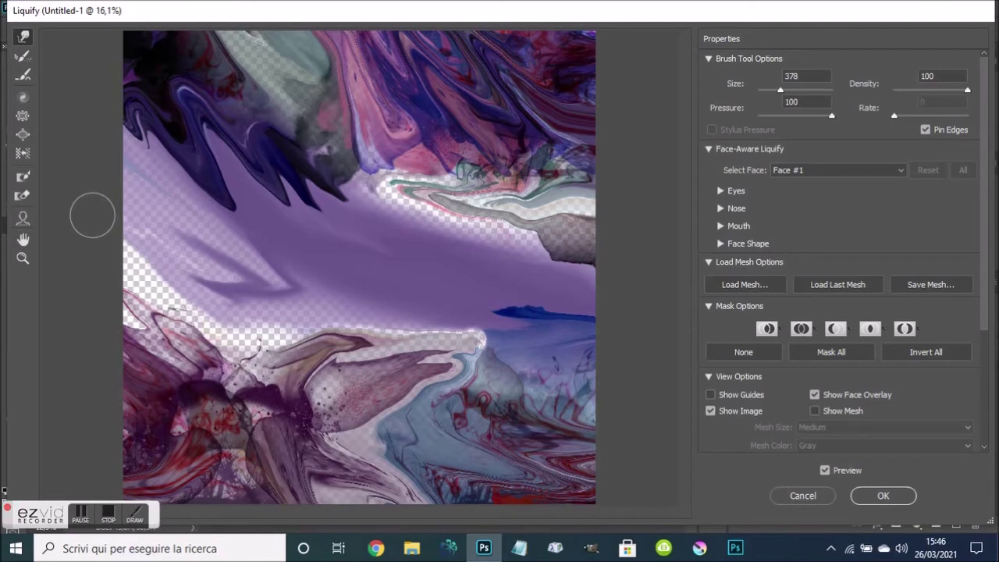
click(23, 56)
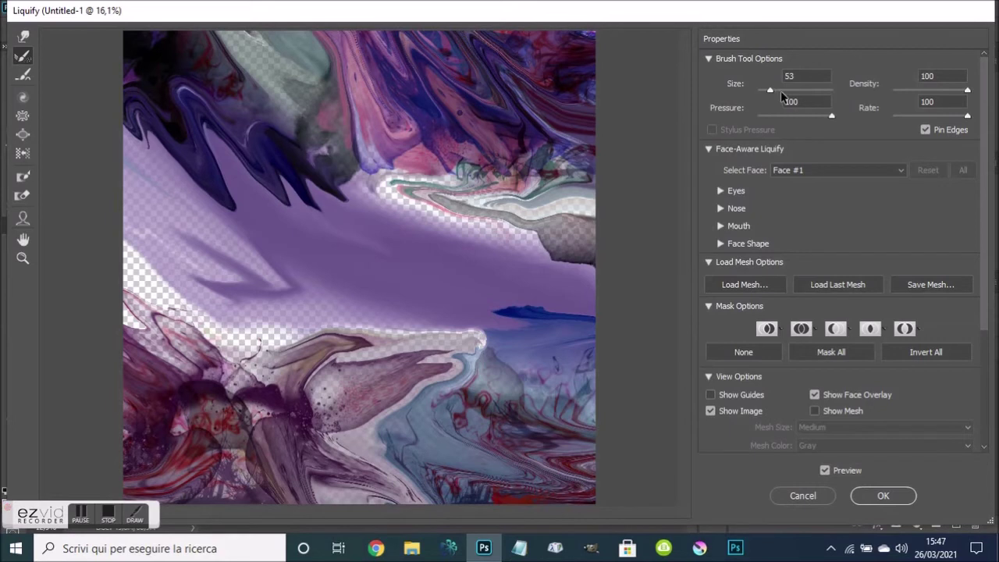
With a 243 brush, partly restore the top-right area and the dark purple zigzag wave
click(776, 90)
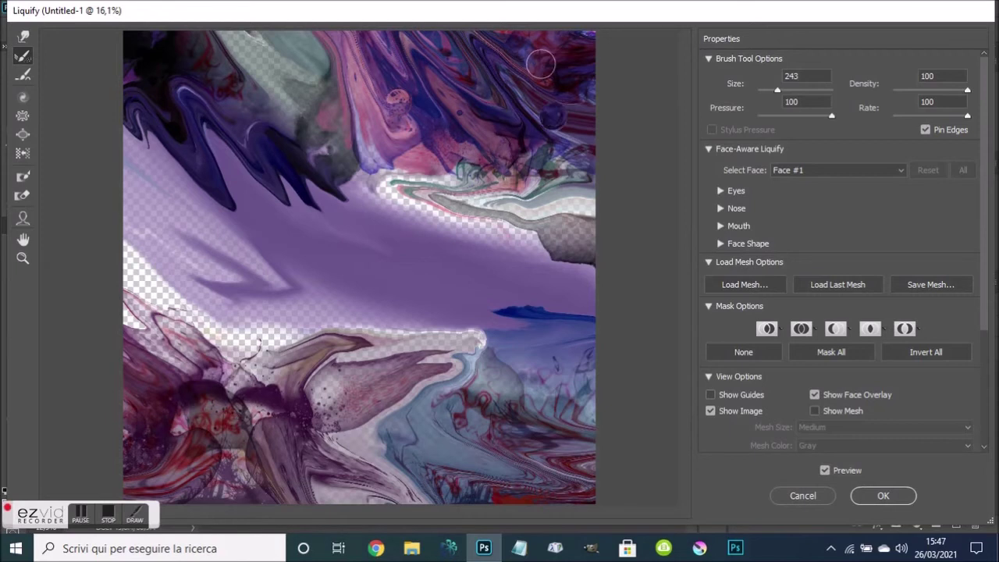
drag(445, 195, 448, 200)
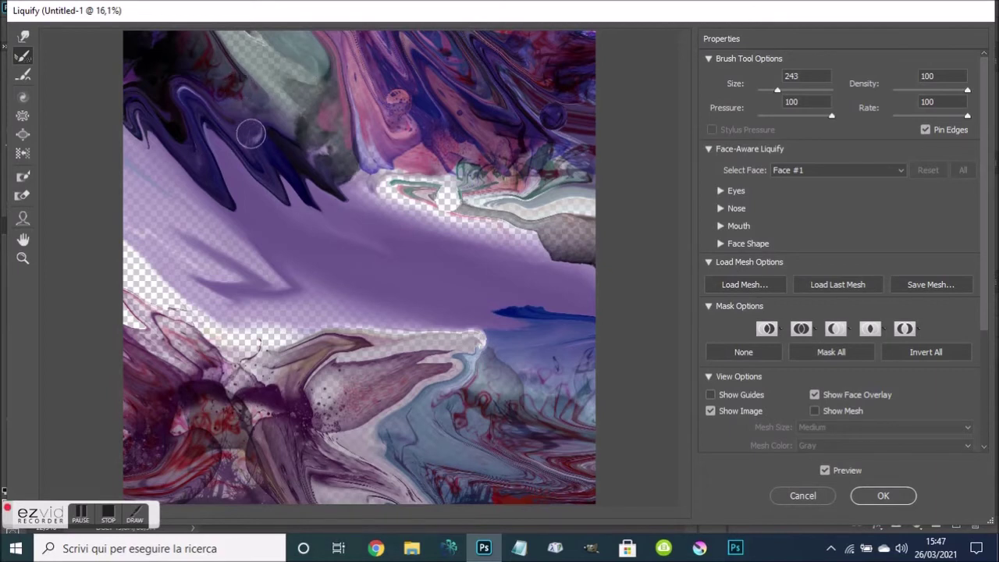
mouse_move(263, 182)
mouse_down()
mouse_move(307, 200)
mouse_move(333, 196)
mouse_up()
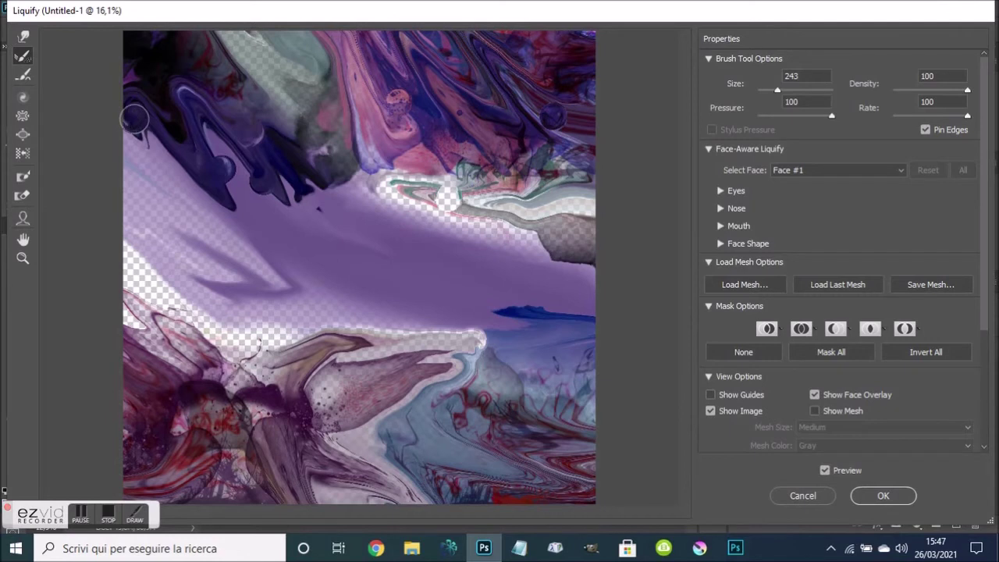
Push the lower paint strands into pale bubble-like smears and apply the Liquify warp
drag(194, 373, 167, 343)
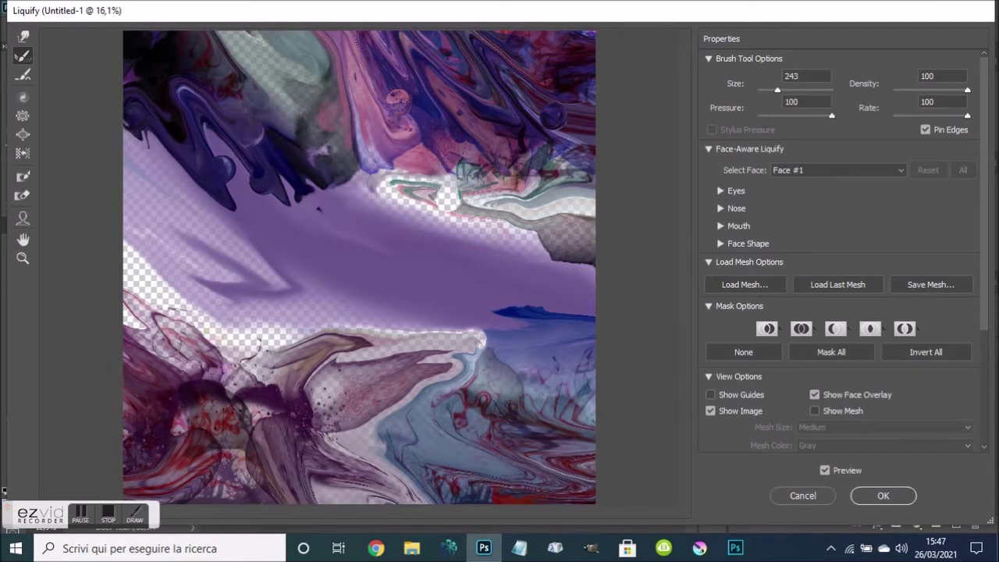
mouse_move(380, 360)
mouse_down()
mouse_move(412, 389)
mouse_move(394, 400)
mouse_up()
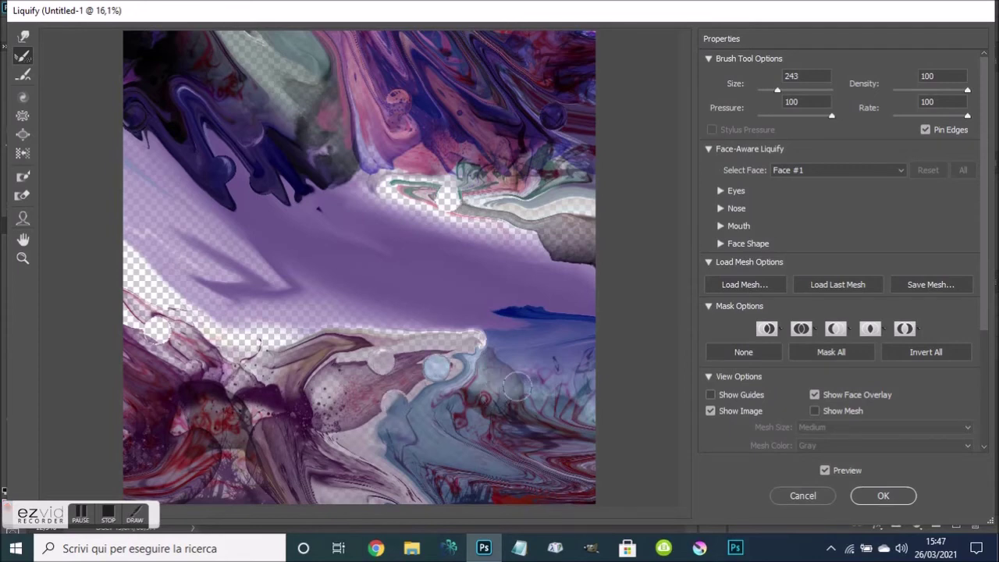
drag(517, 386, 480, 439)
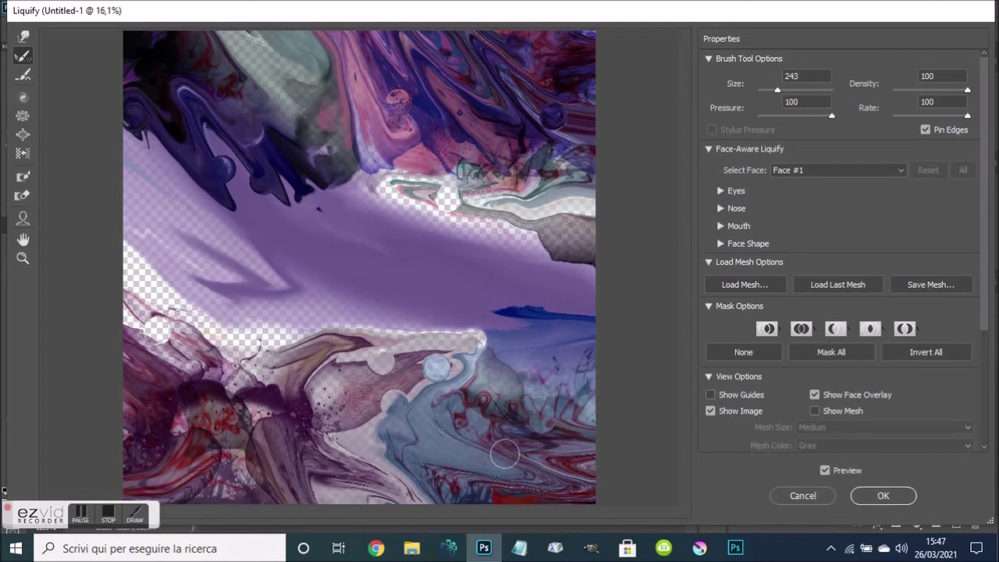
drag(523, 467, 529, 468)
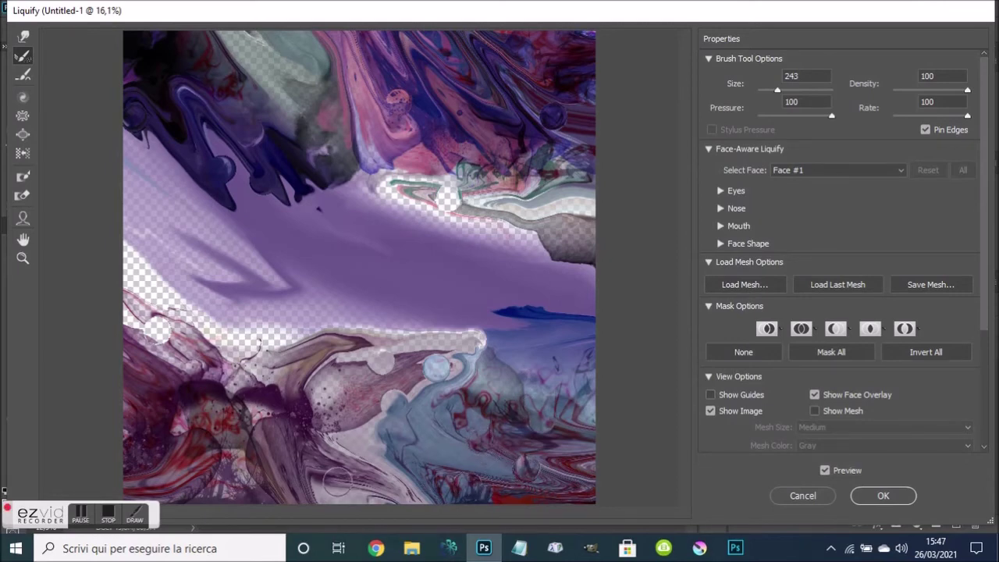
drag(394, 480, 396, 482)
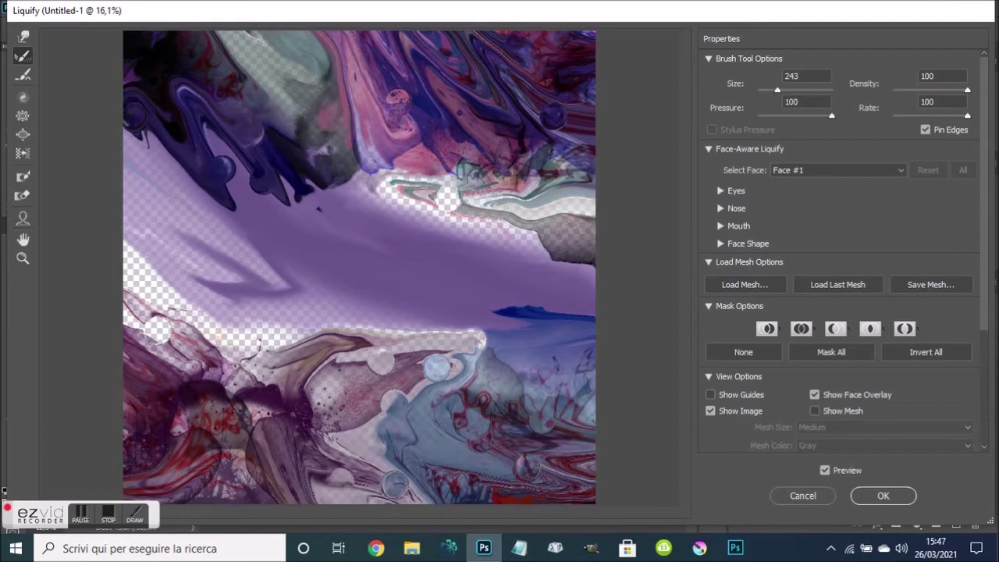
click(880, 498)
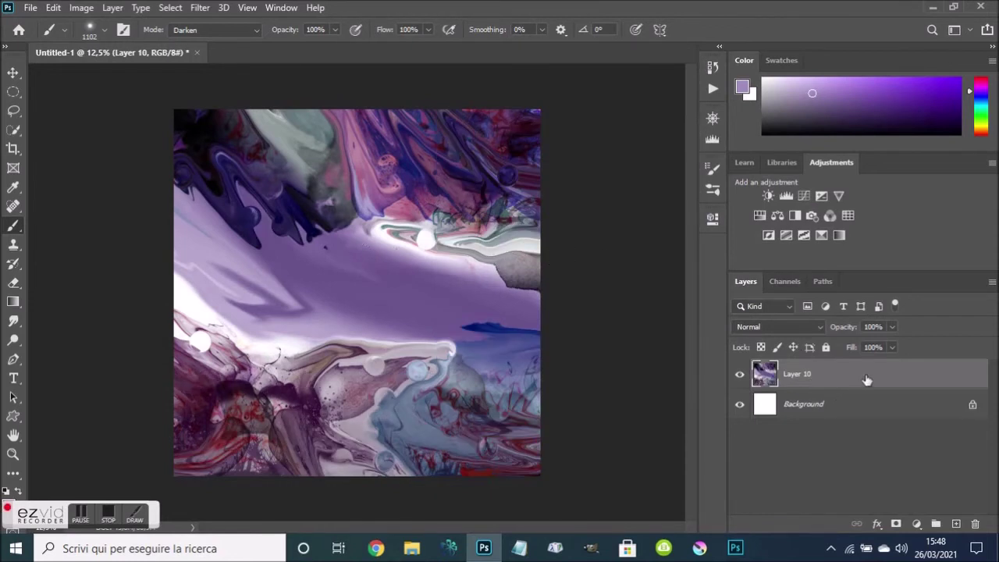
Select the Background layer beneath the warped Layer 10
click(845, 408)
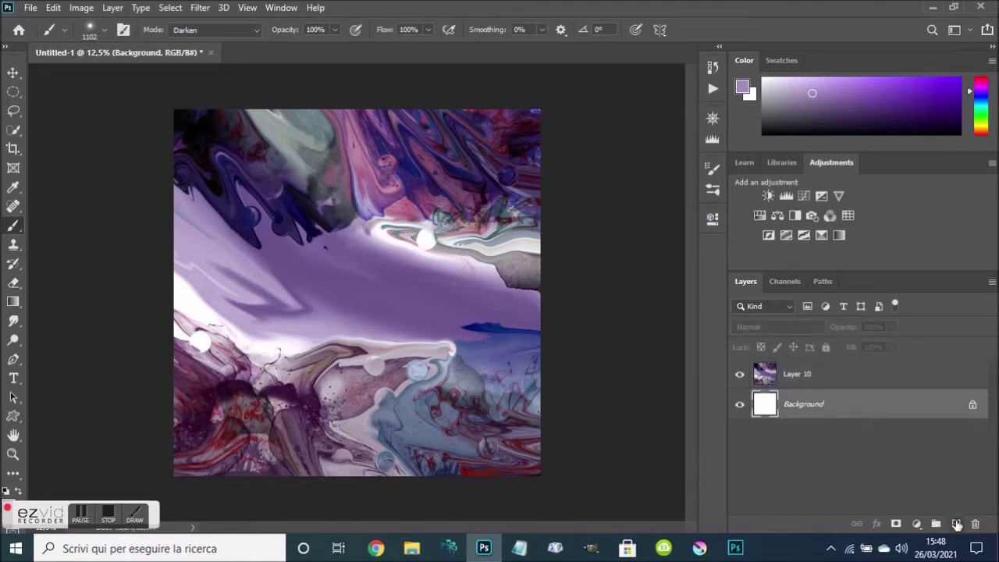
Add a new layer above Background and set up a pale grey foreground-to-background gradient
click(957, 525)
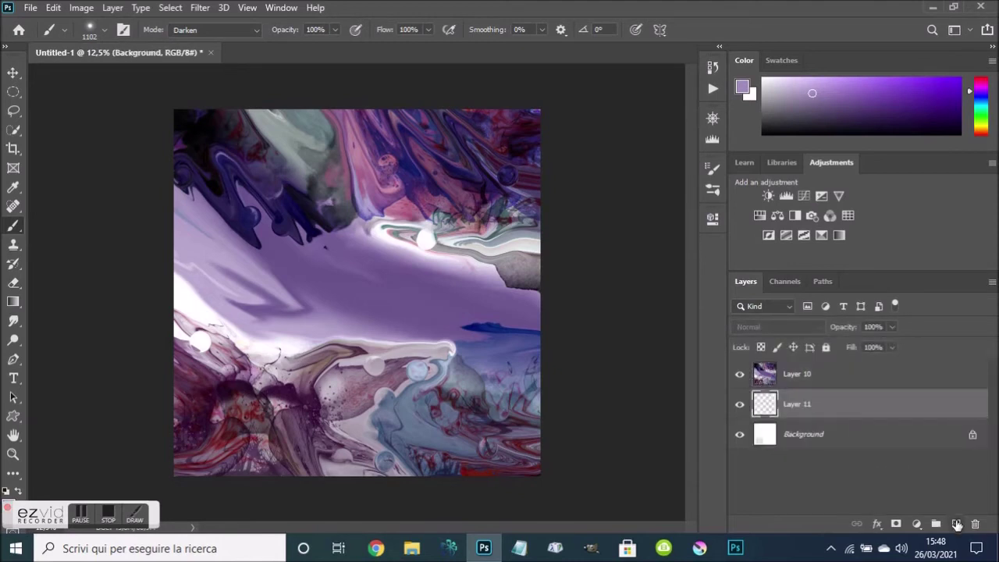
click(762, 99)
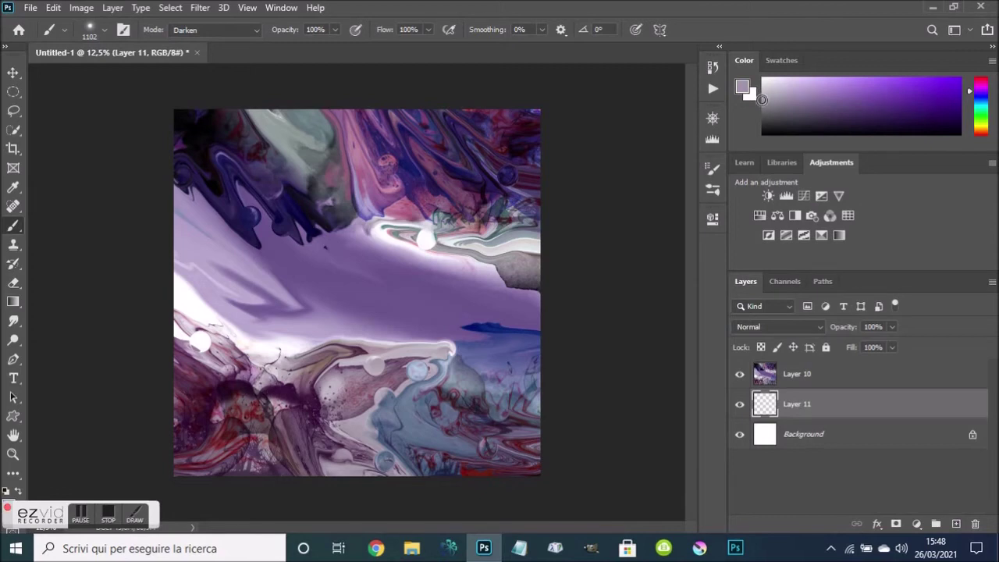
click(14, 303)
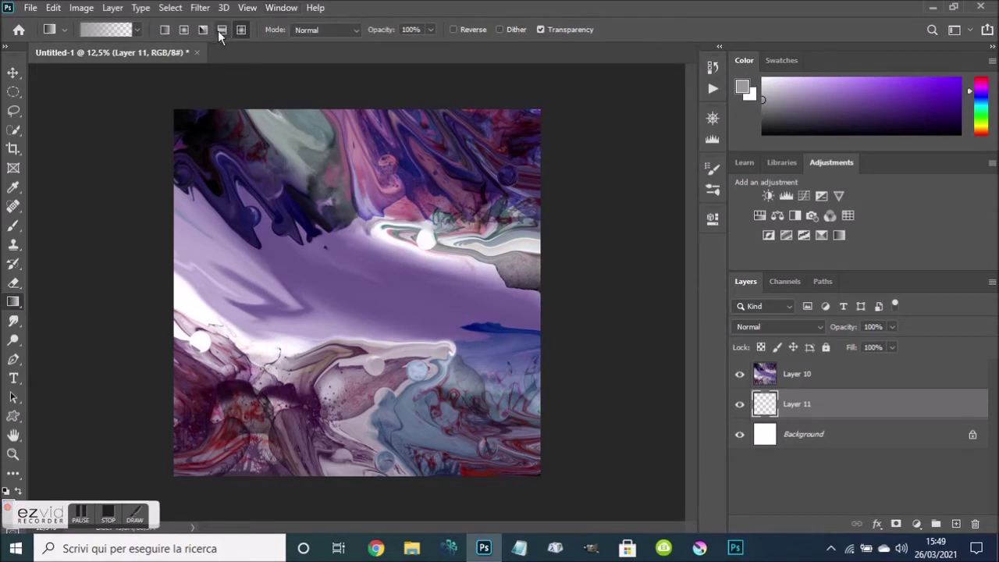
click(138, 30)
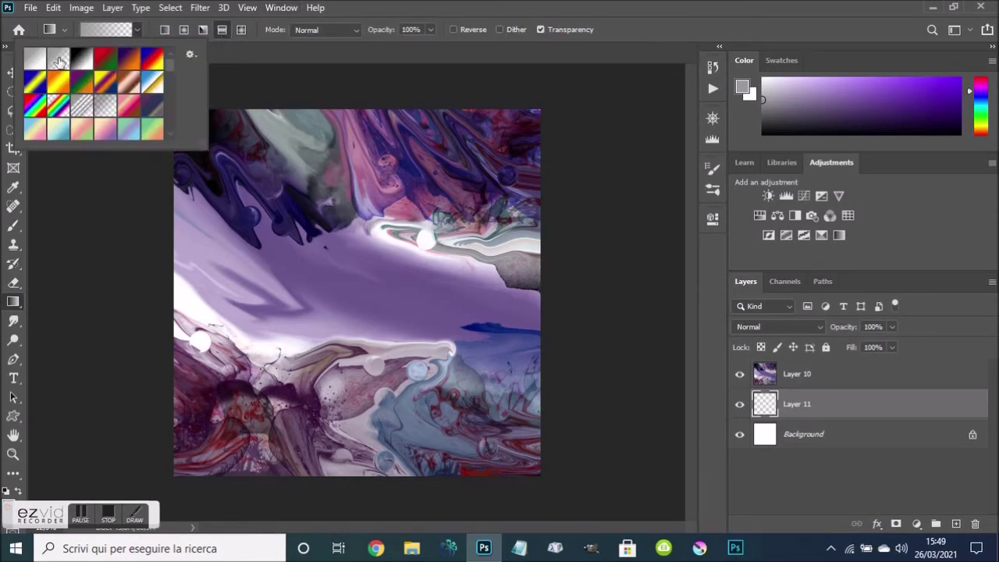
click(34, 61)
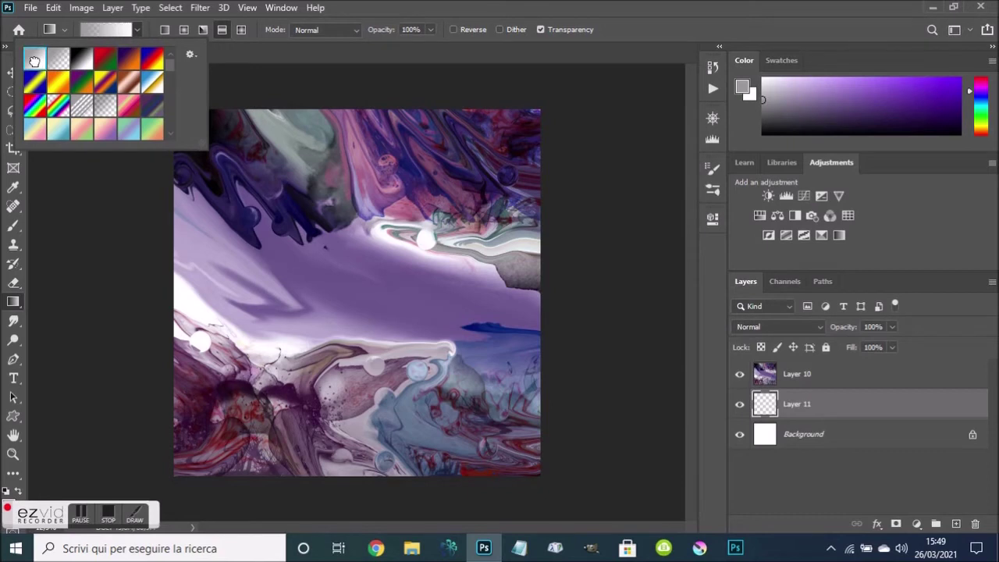
click(398, 11)
Draw the grey-to-white gradient across Layer 11, then toggle its visibility to compare
drag(358, 94, 350, 506)
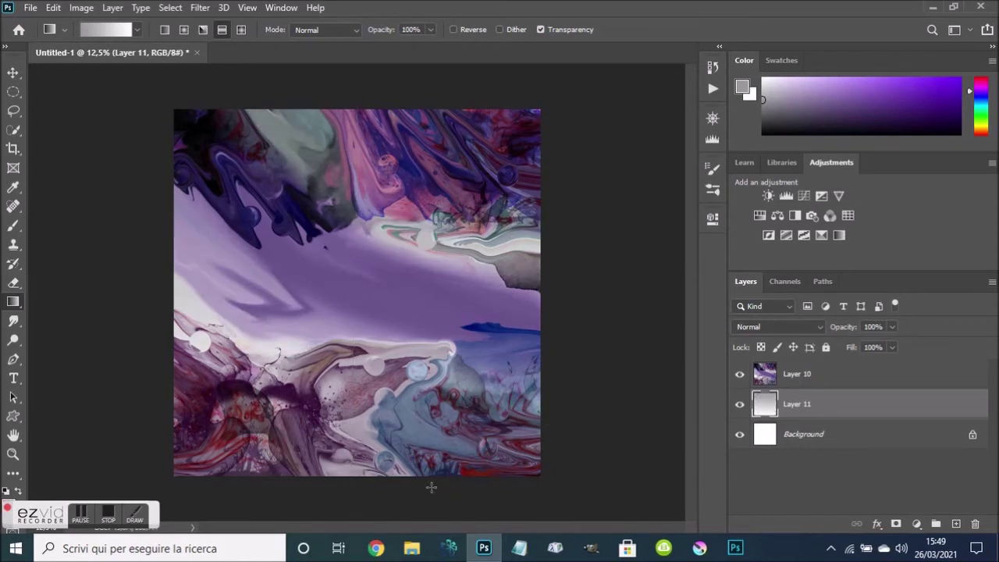
drag(361, 487, 370, 275)
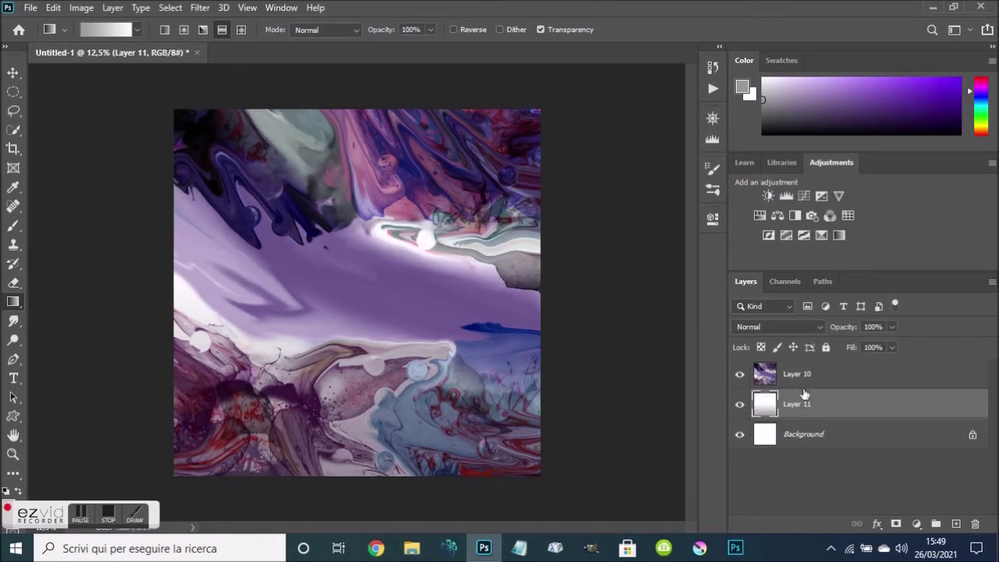
drag(522, 276, 362, 279)
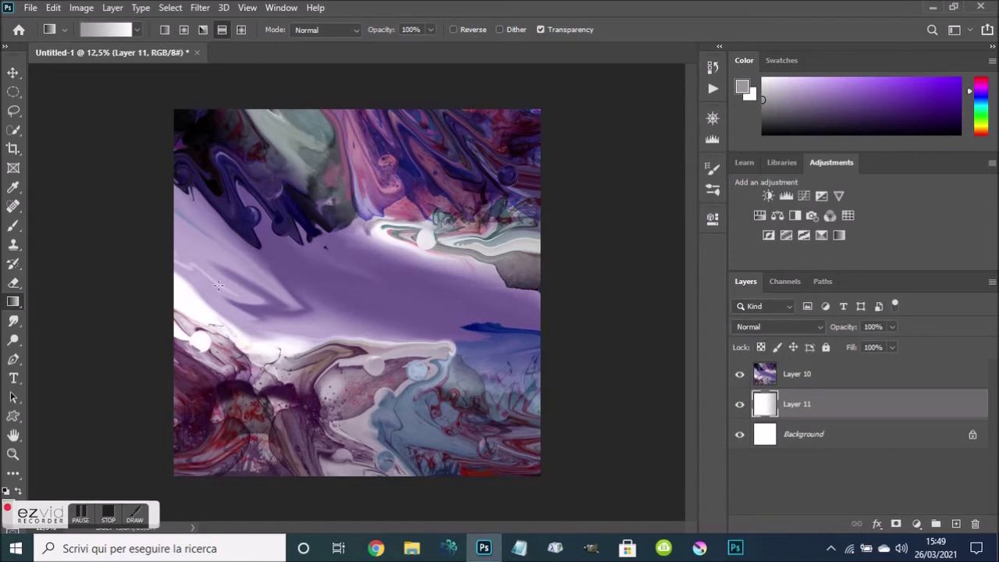
drag(318, 247, 410, 373)
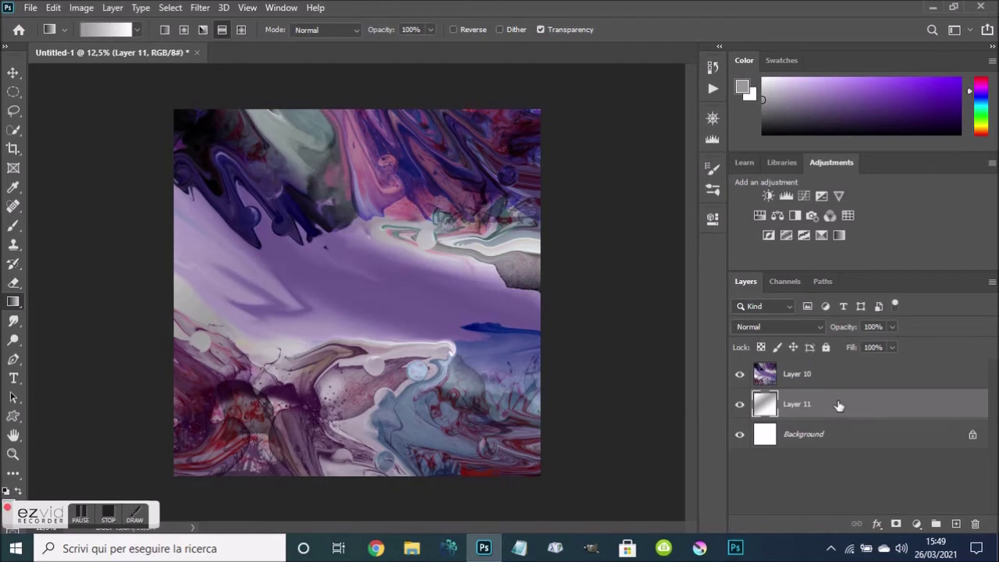
click(741, 407)
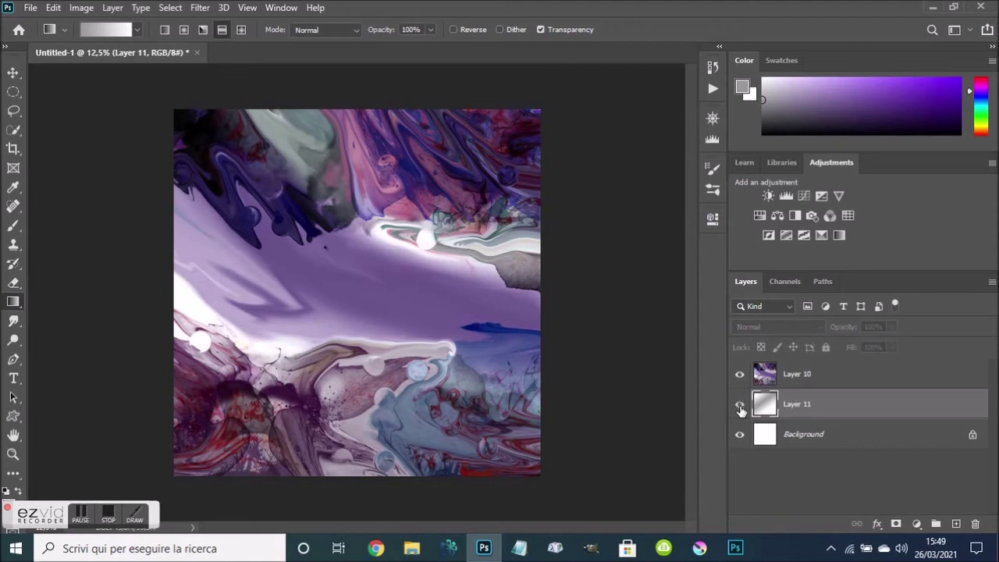
click(741, 408)
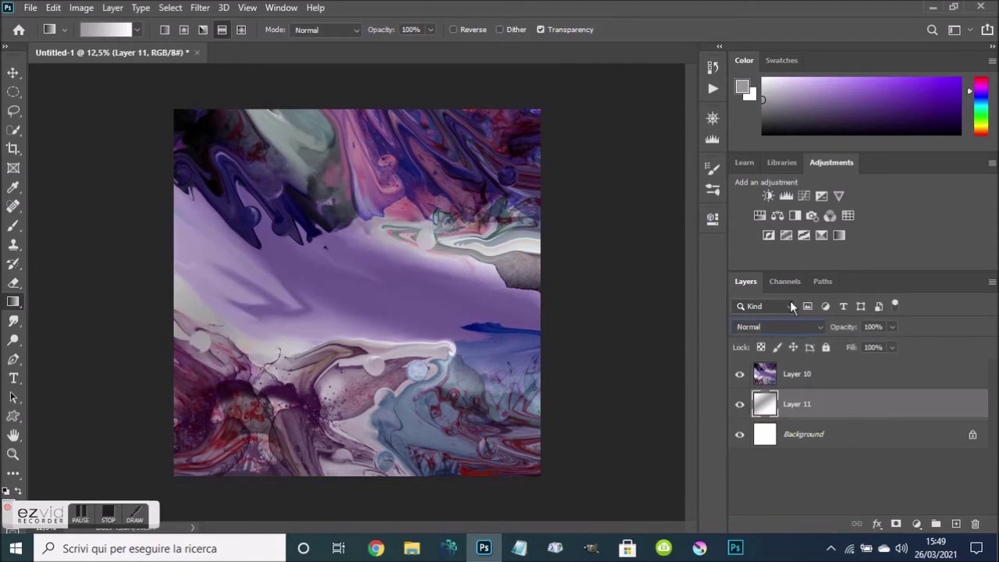
Set Layer 11 to Multiply and duplicate it, then duplicate Layer 10 with Ctrl+J
click(779, 326)
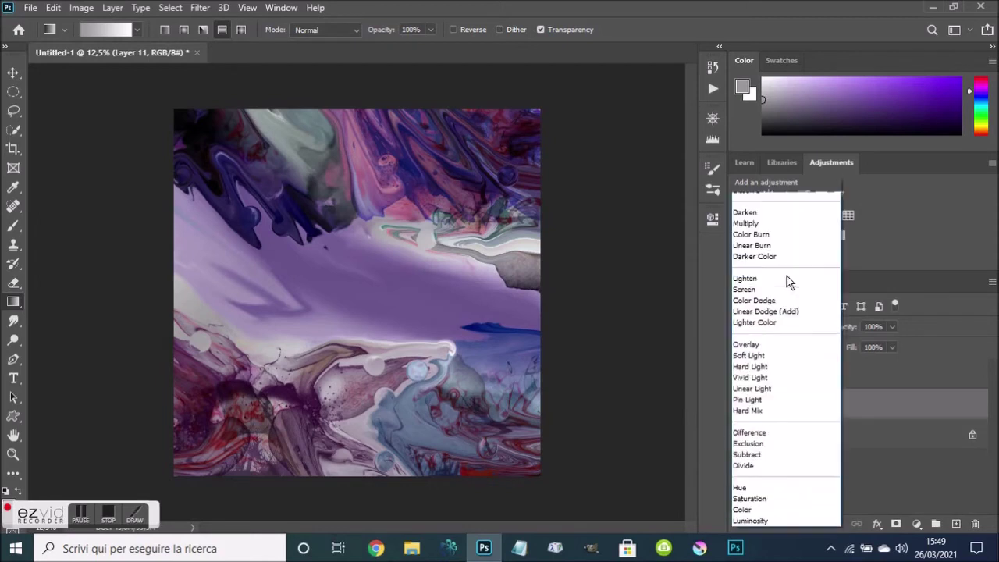
click(771, 226)
drag(860, 412, 957, 524)
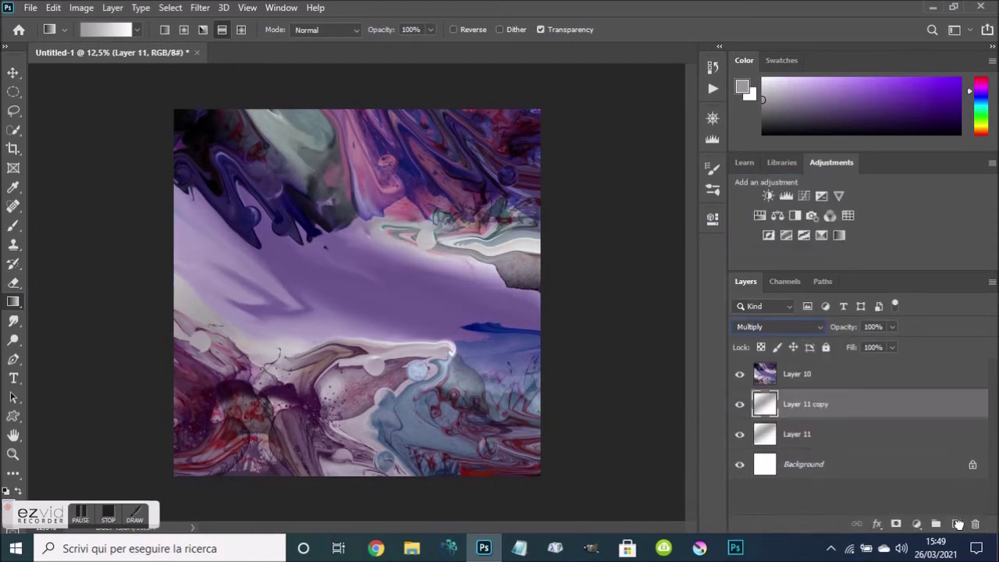
click(823, 382)
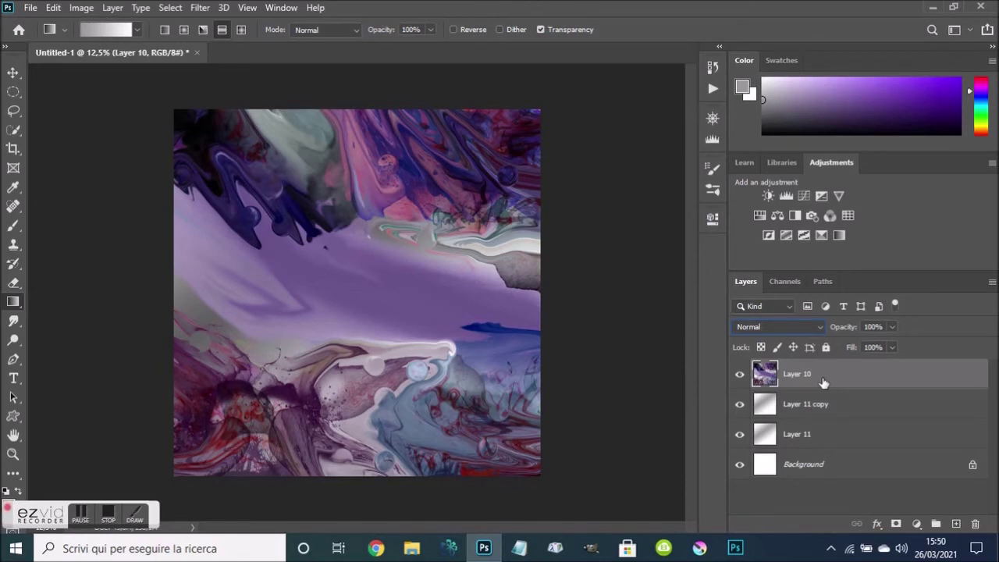
key(ctrl+j)
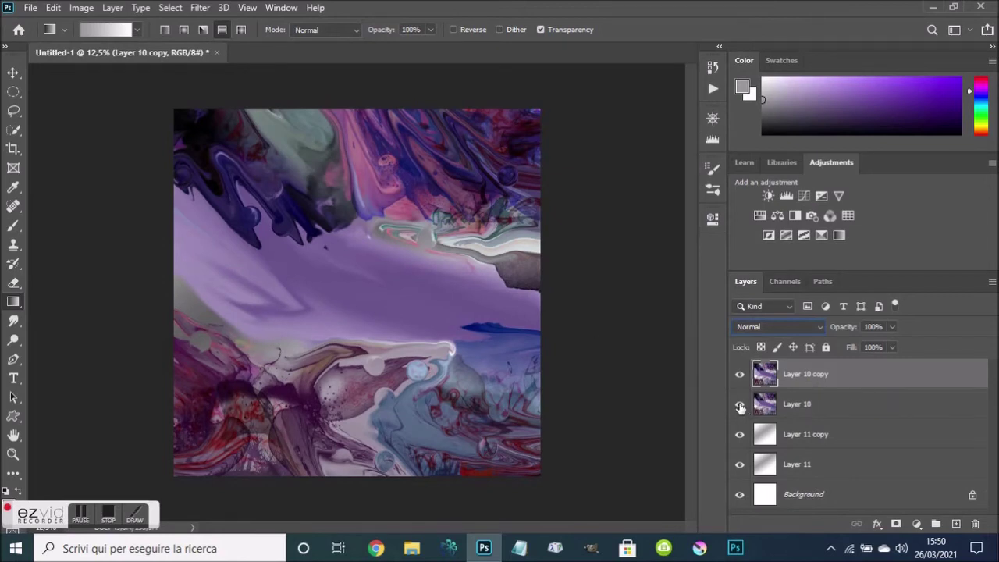
Hide the original Layer 10 and set the Eraser to 28% flow
click(741, 404)
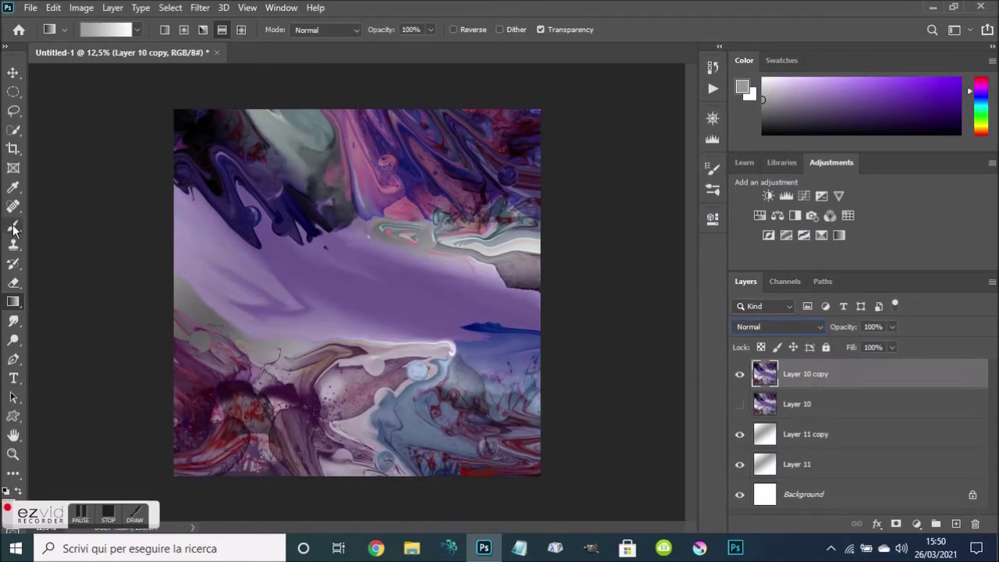
click(13, 283)
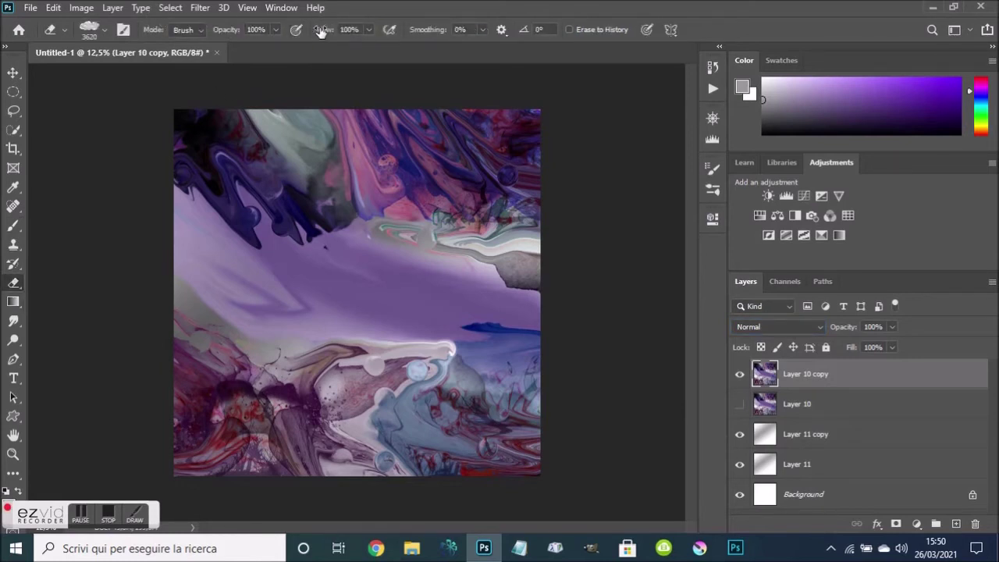
click(345, 29)
drag(333, 30, 280, 30)
Lightly erase the central, upper-left and right-middle purple areas, checking against hidden Layer 10
click(430, 298)
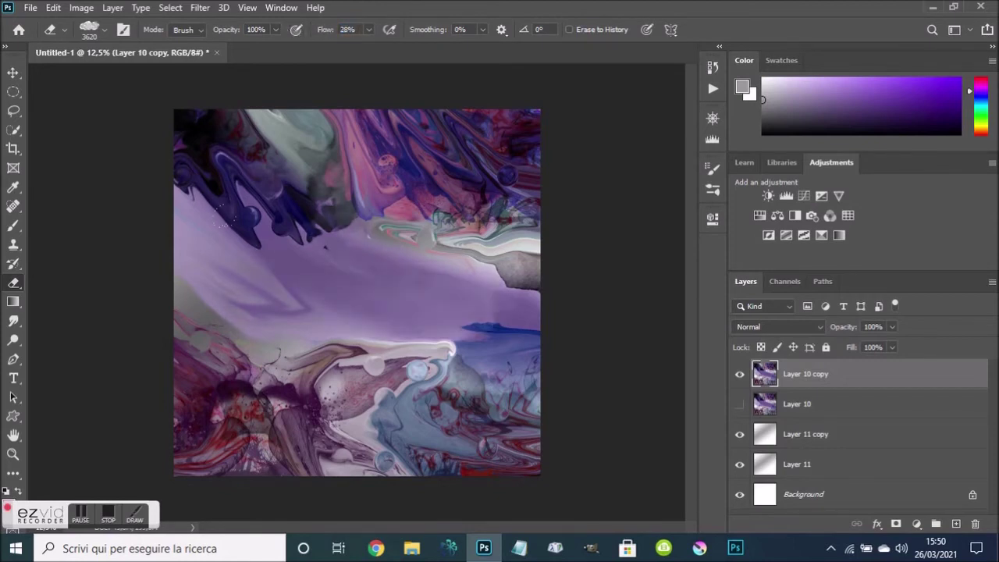
click(128, 185)
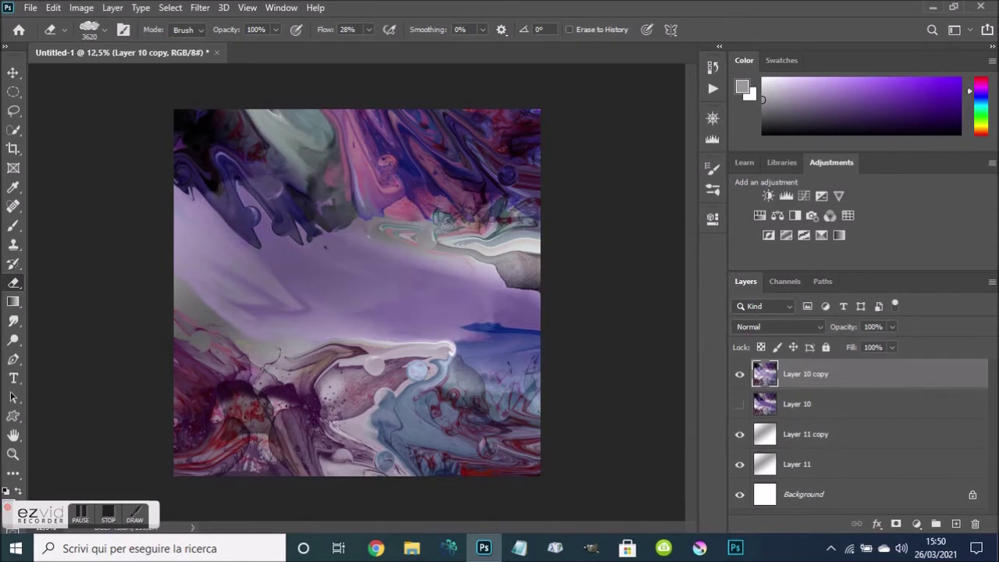
click(499, 310)
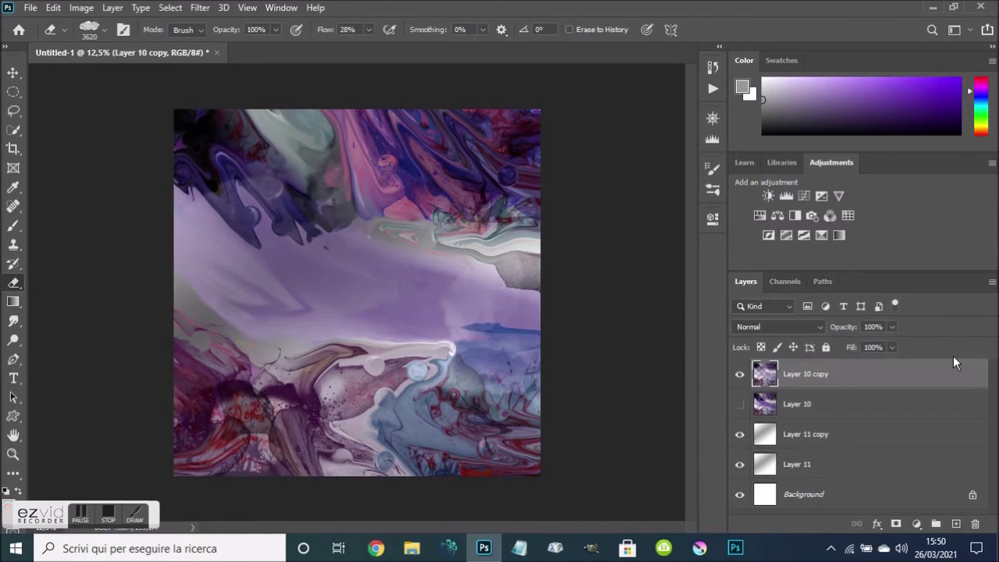
click(739, 405)
click(738, 404)
click(738, 406)
Stamp all visible layers into a new Layer 12
key(ctrl+shift+alt+e)
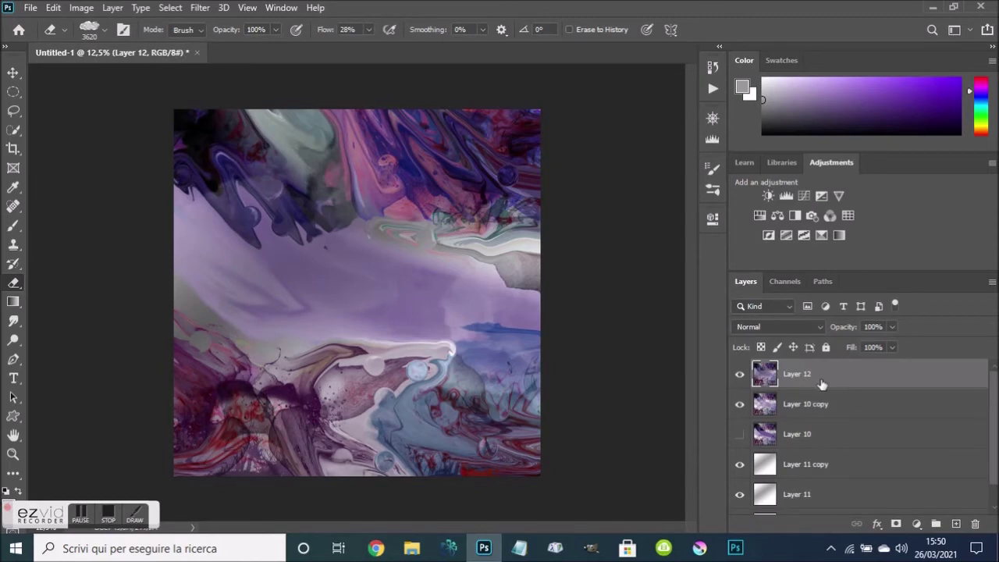
click(29, 8)
click(48, 38)
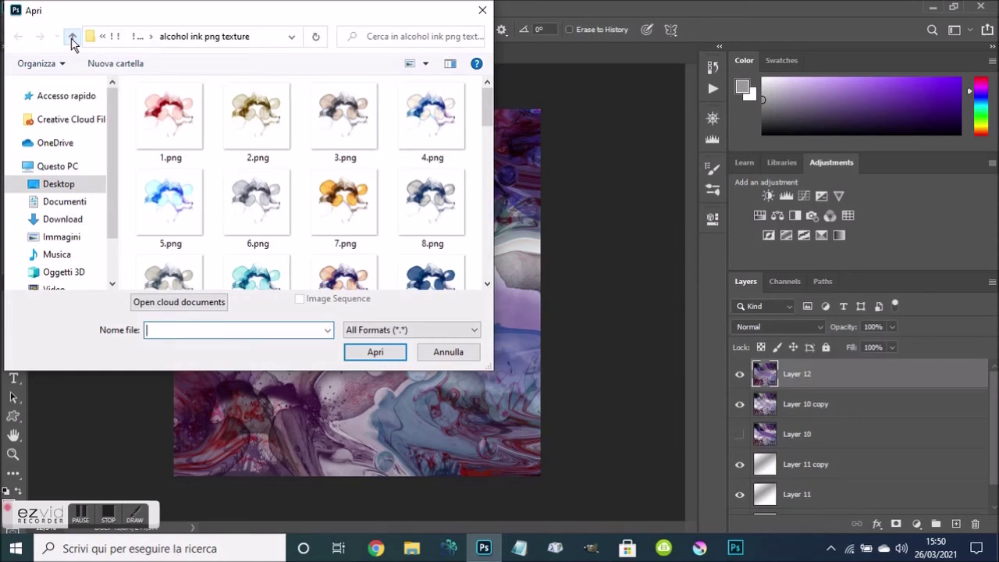
Open gold_08.jpg from the gold foil textures folder
click(71, 39)
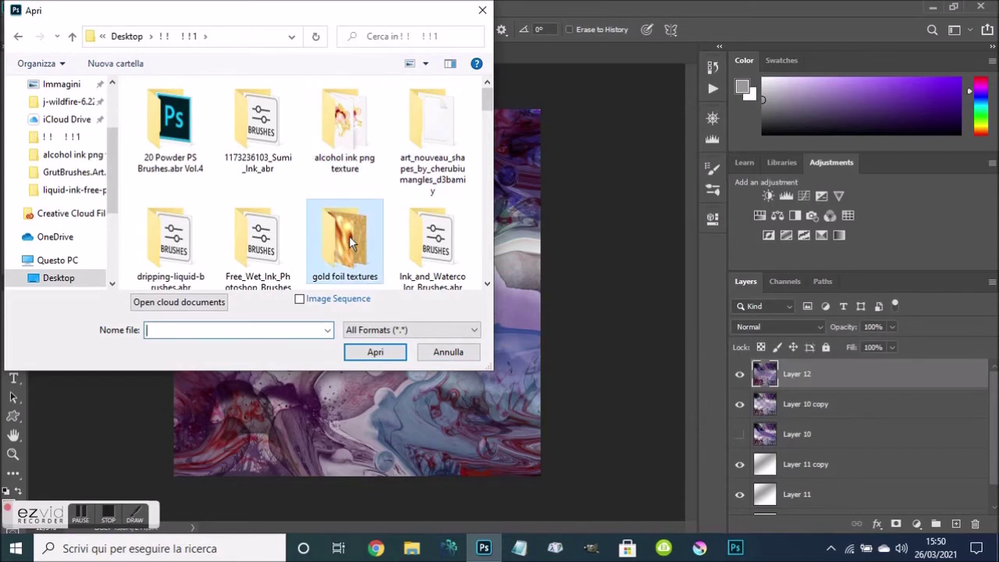
double_click(346, 236)
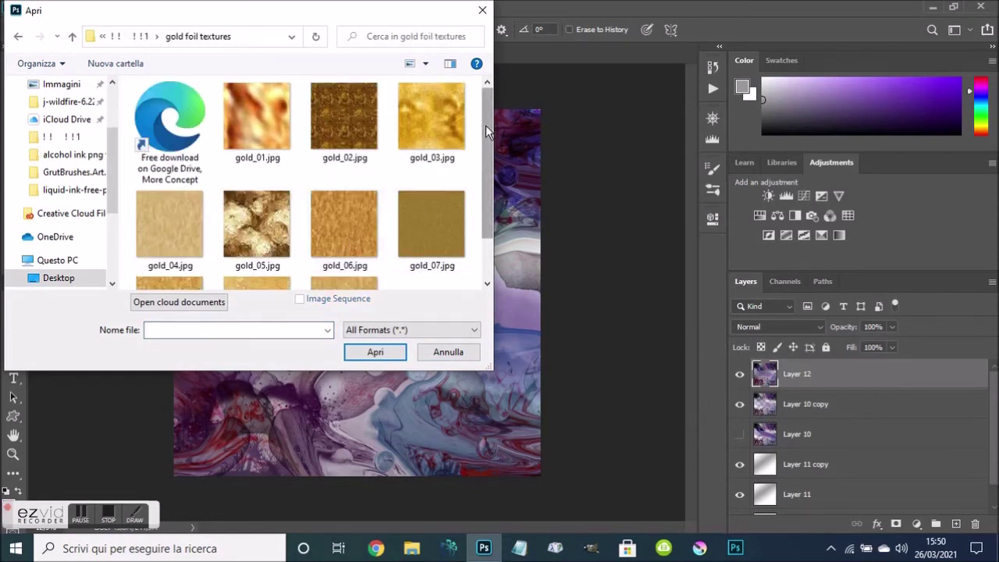
drag(485, 125, 486, 250)
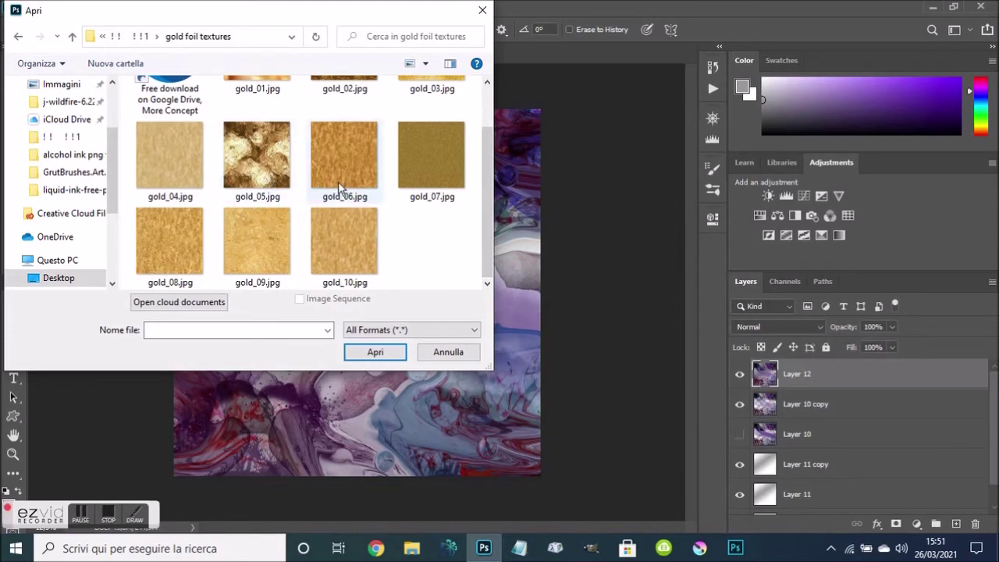
double_click(166, 241)
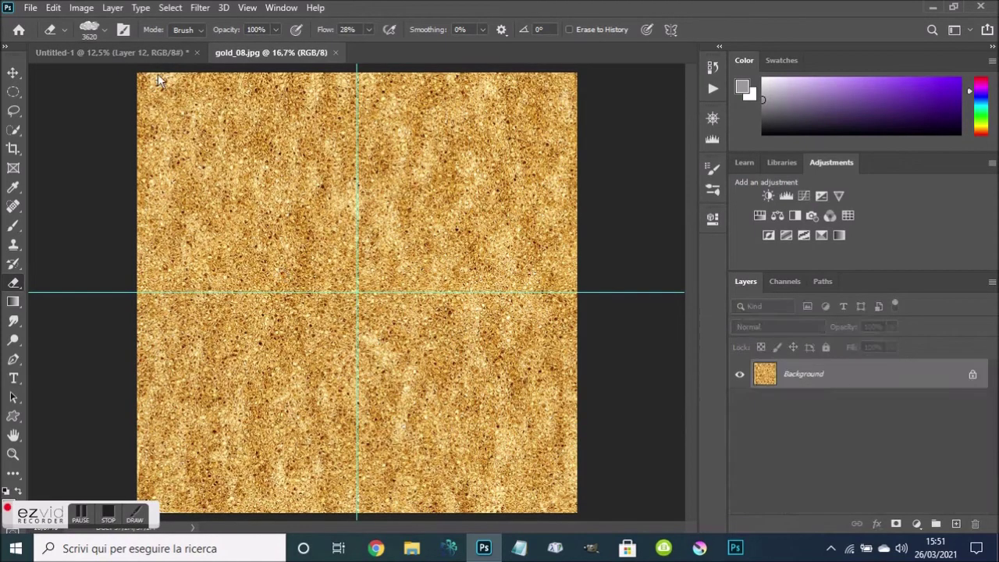
Select all of the gold texture, copy it, and switch back to Untitled-1
click(168, 8)
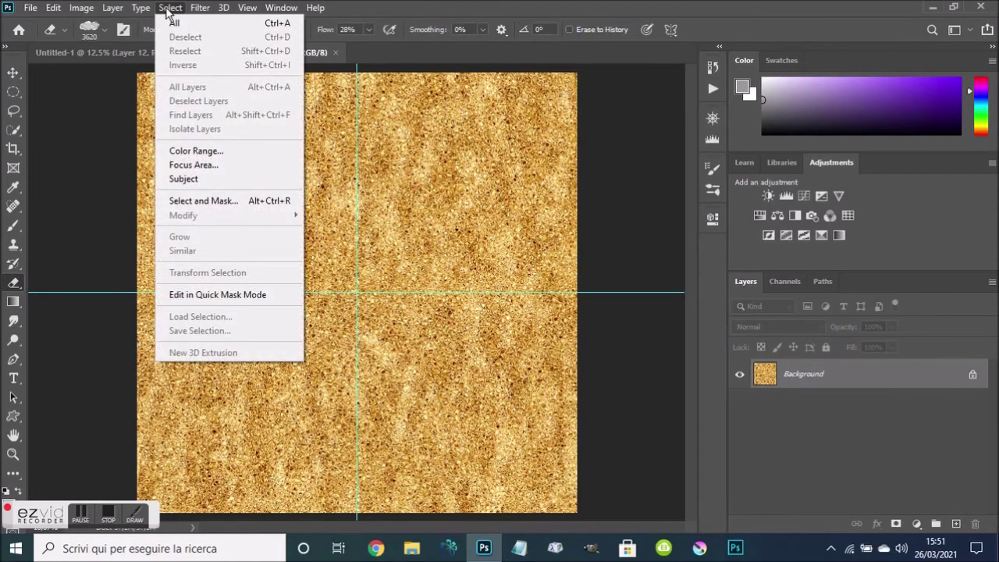
click(178, 23)
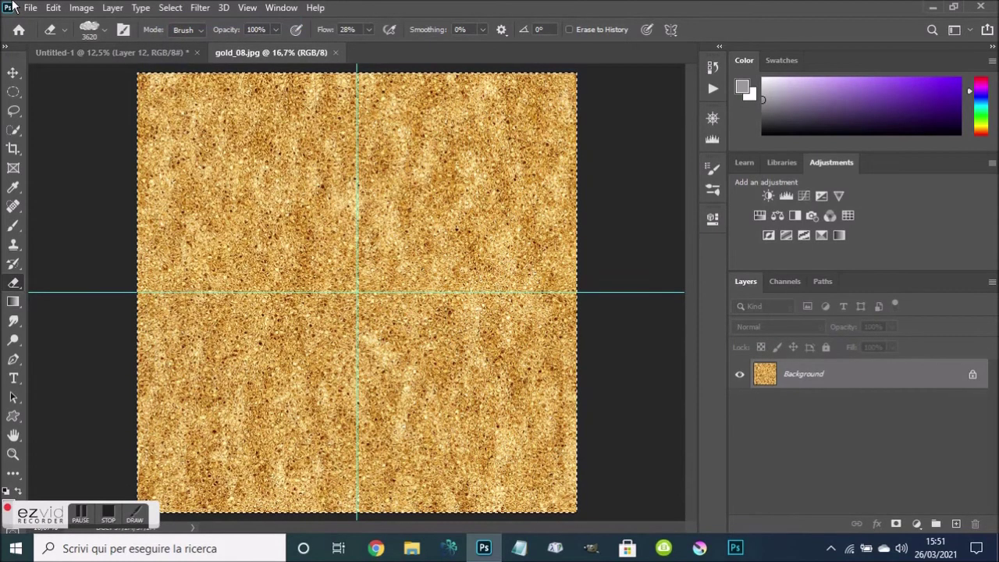
click(53, 8)
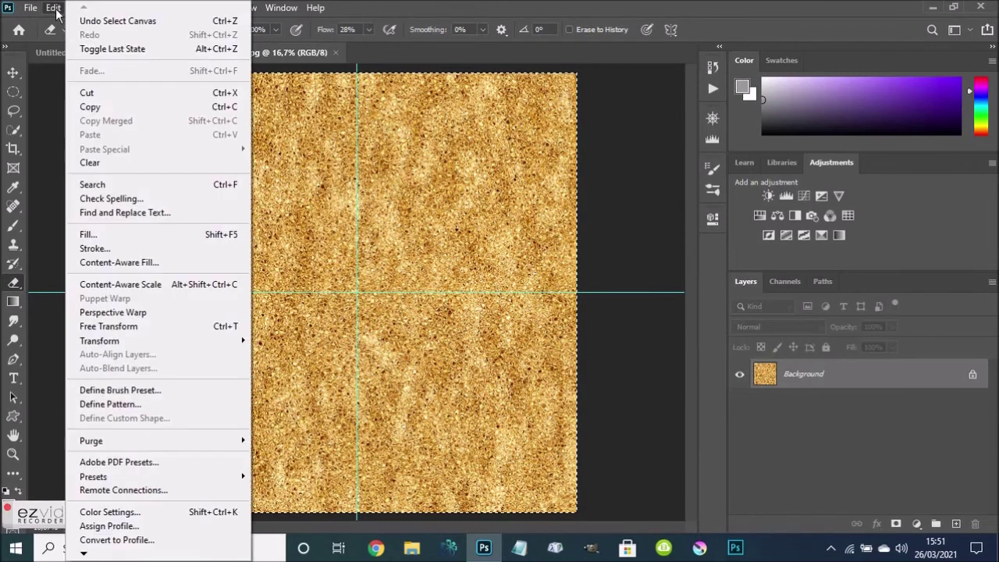
click(100, 102)
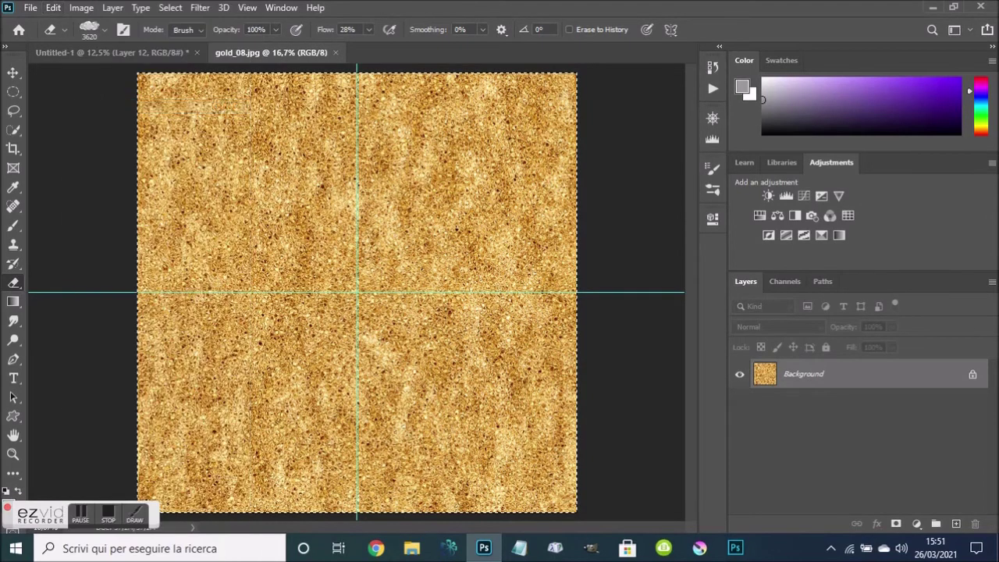
click(130, 55)
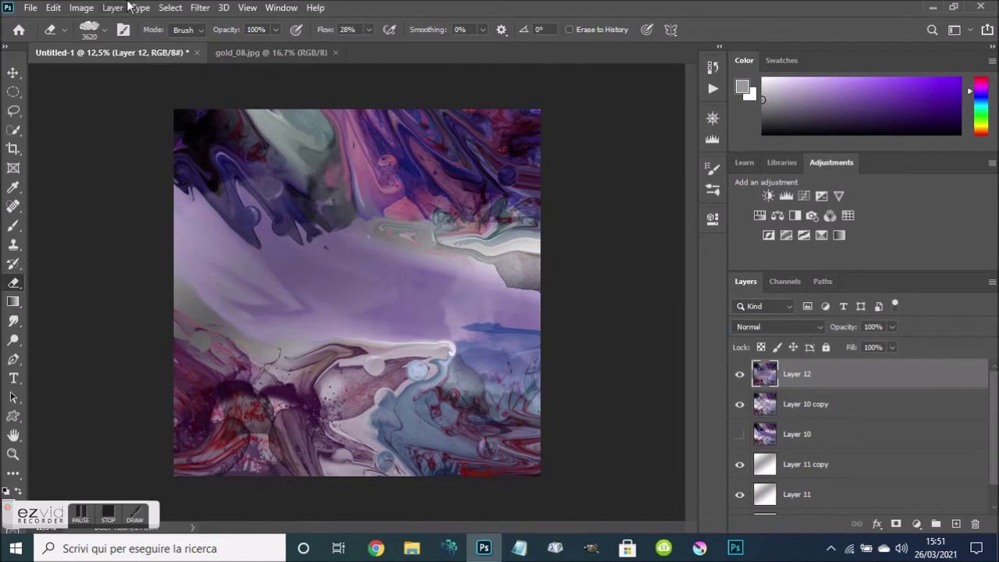
click(170, 8)
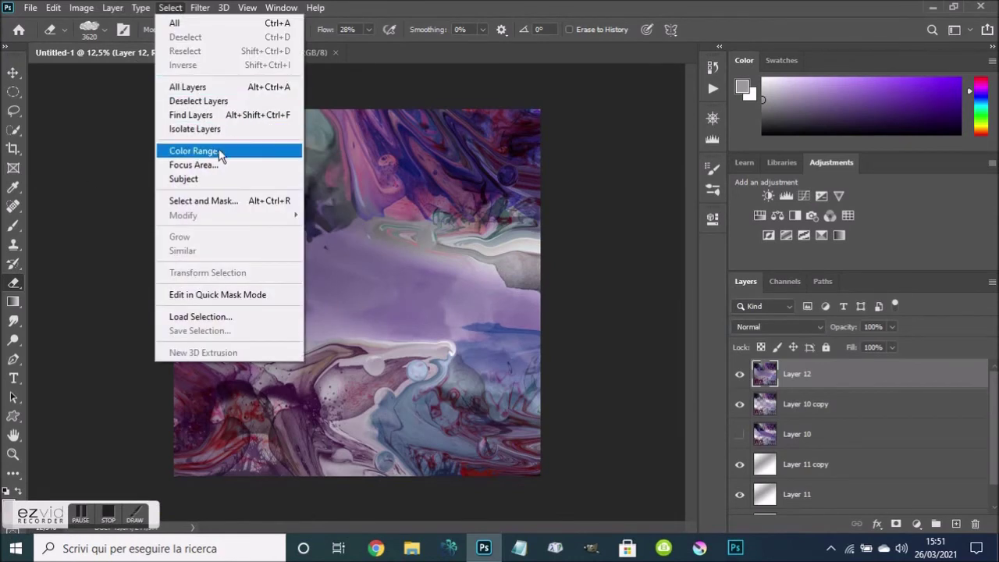
Use Color Range to sample the pale cream area and raise Fuzziness to 100
click(218, 150)
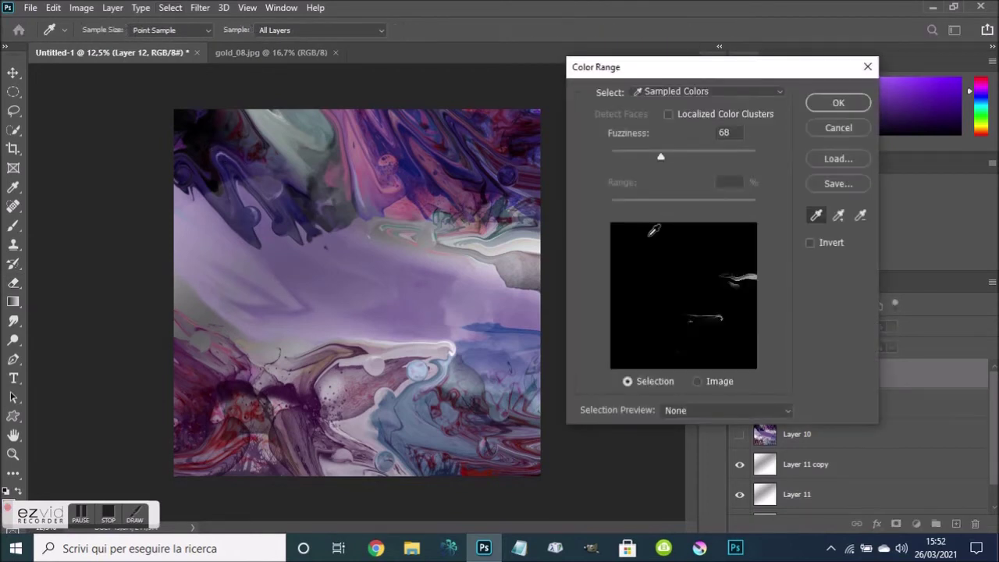
click(705, 257)
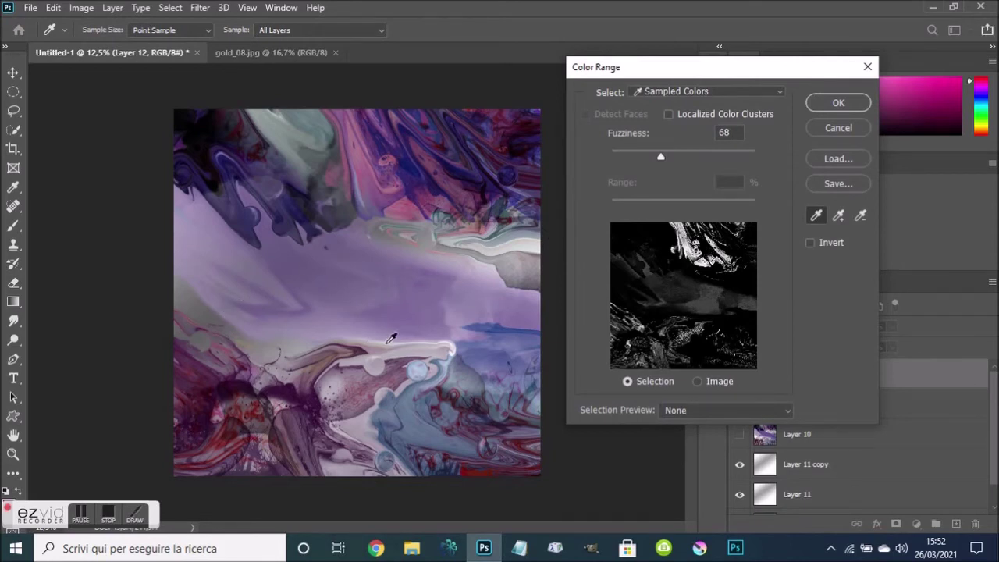
click(391, 338)
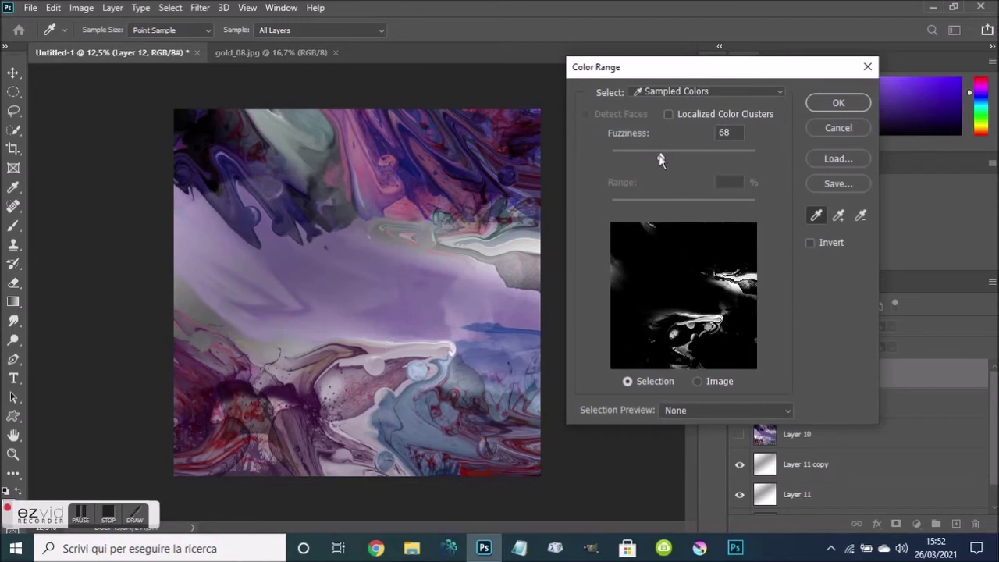
drag(659, 154, 688, 157)
click(832, 103)
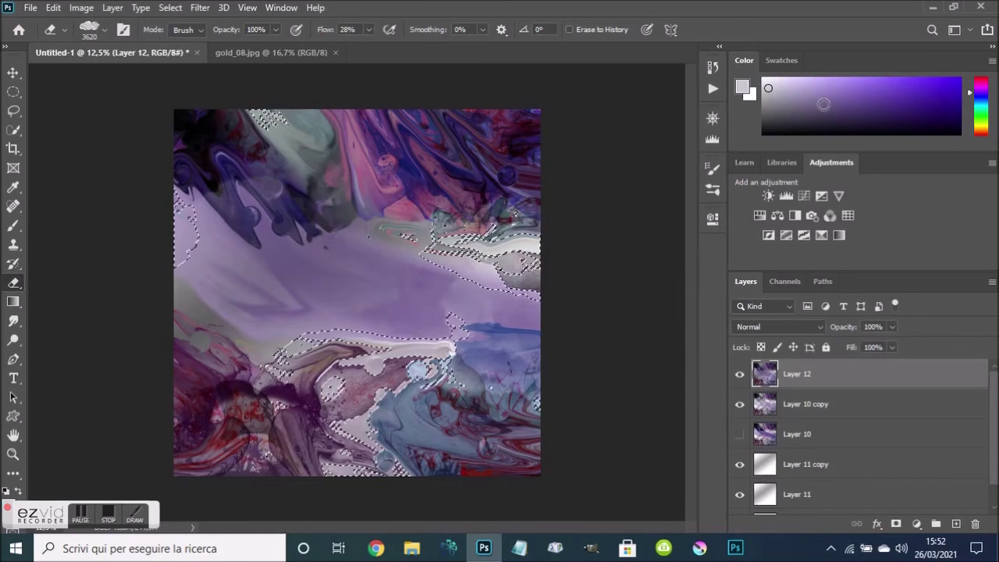
Browse Pattern contents in the Fill dialog, cancel without filling, and switch to gold_08.jpg
click(54, 8)
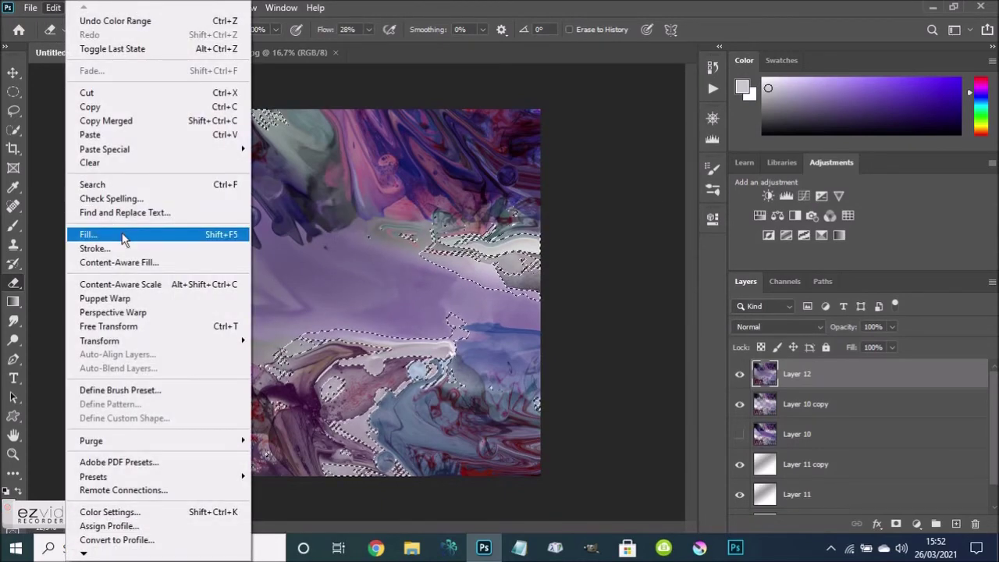
click(121, 234)
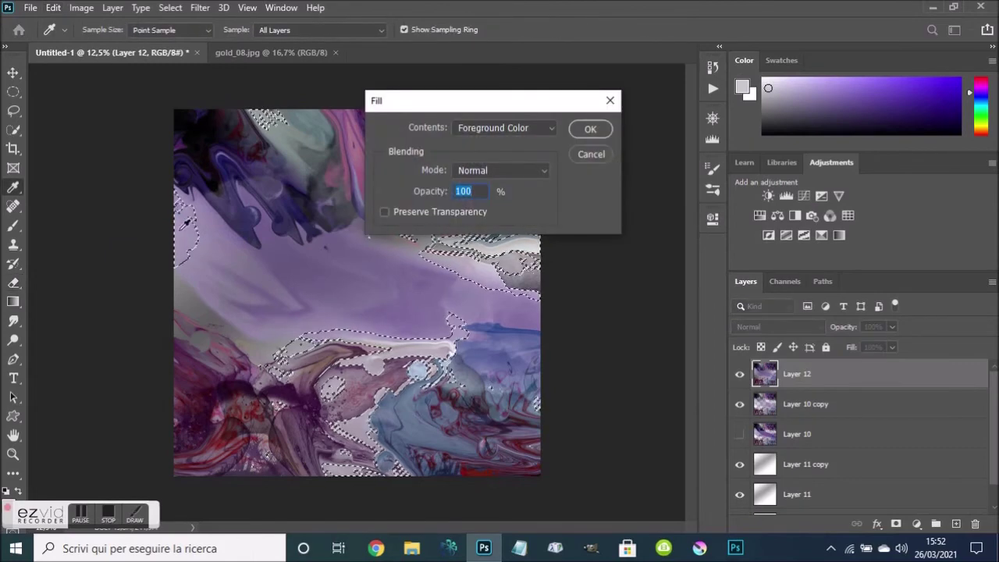
click(505, 130)
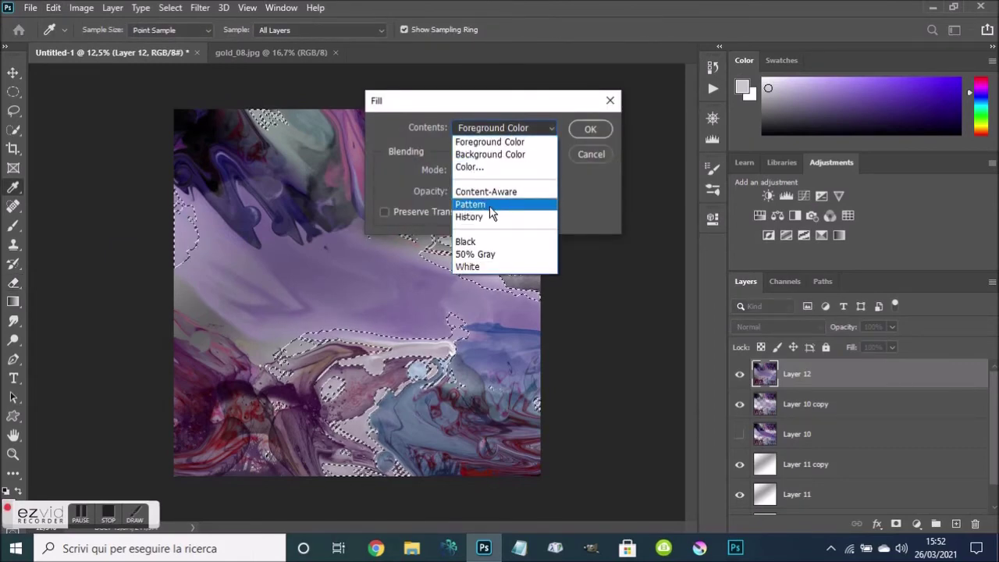
click(489, 206)
click(479, 168)
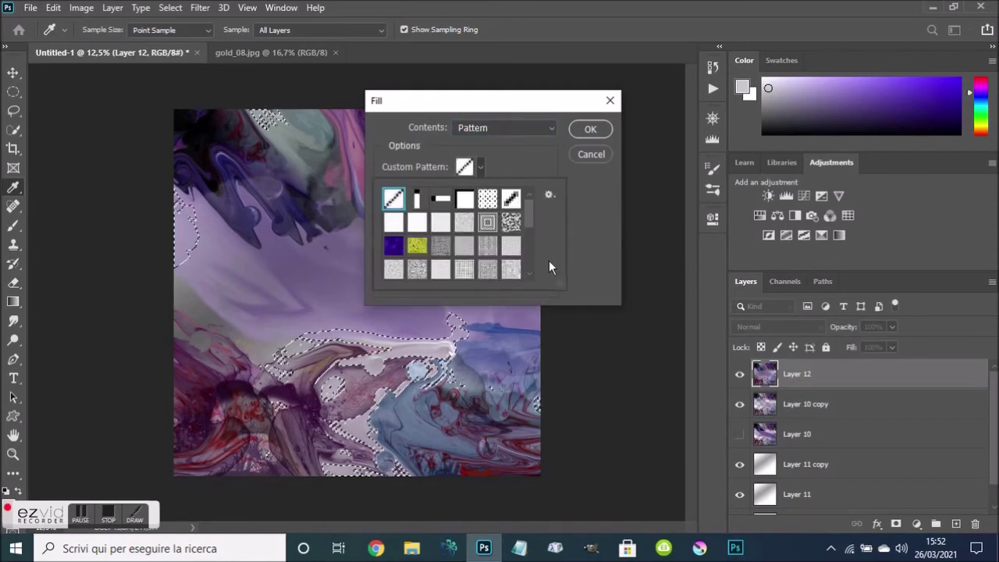
drag(528, 213, 527, 281)
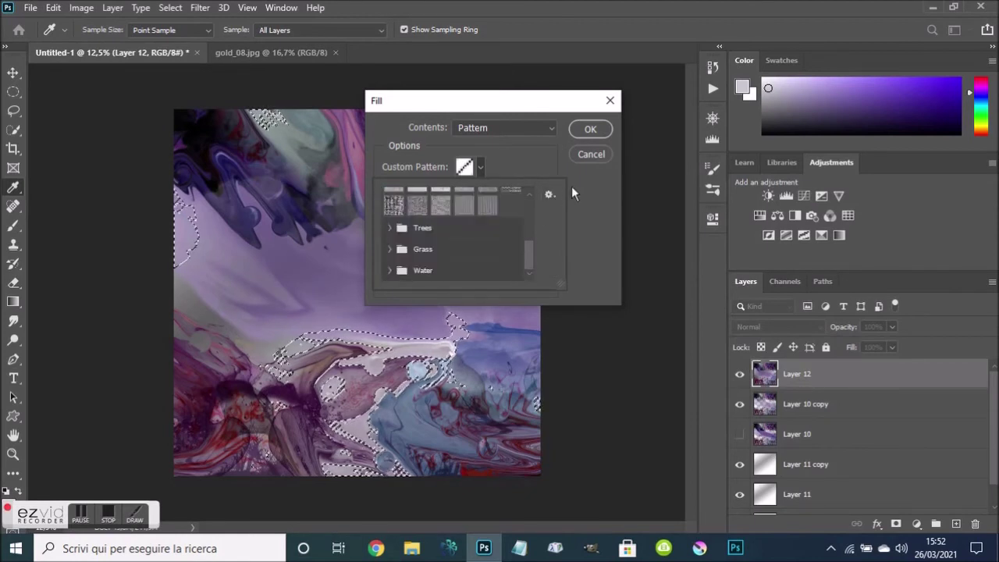
click(536, 159)
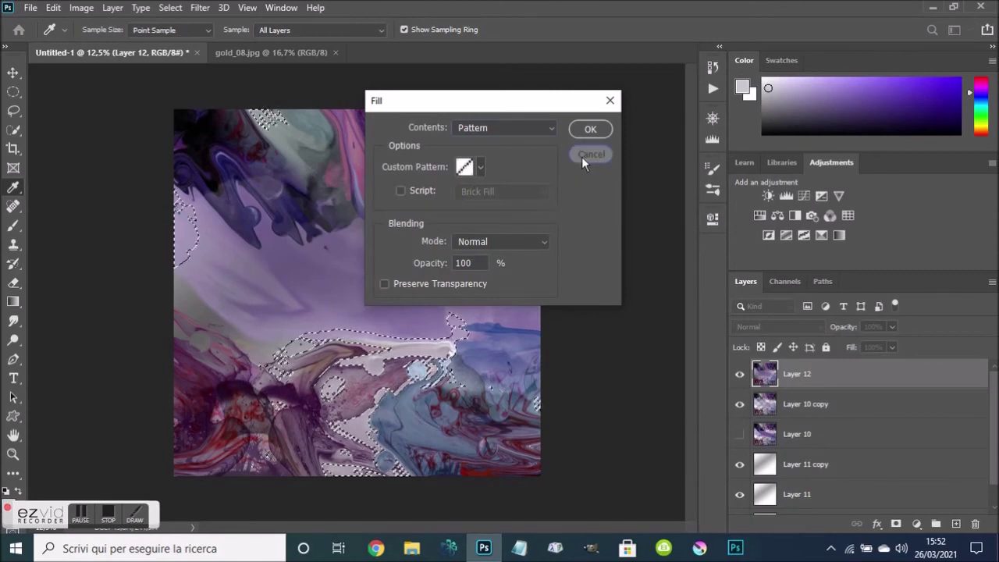
click(581, 156)
key(e)
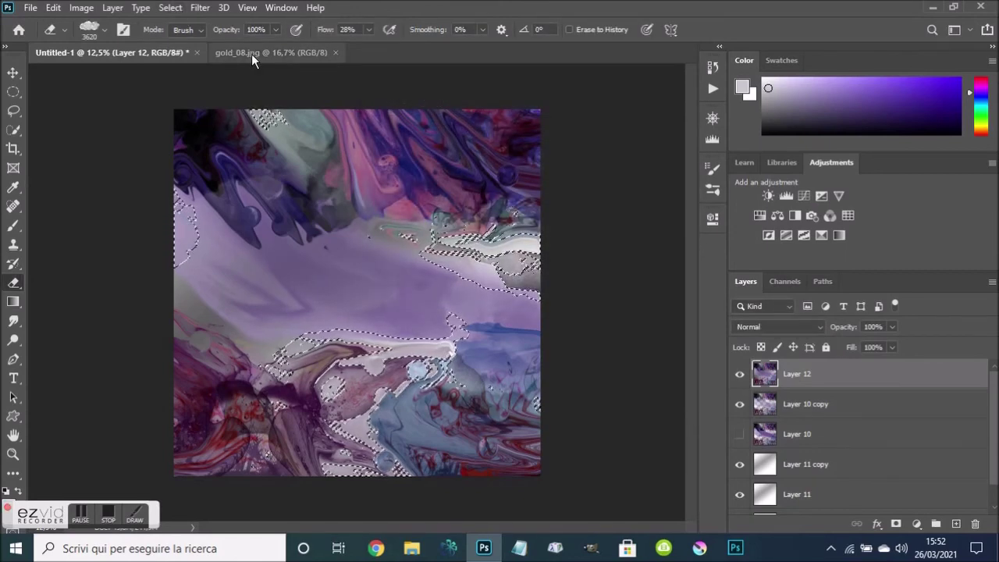
click(251, 54)
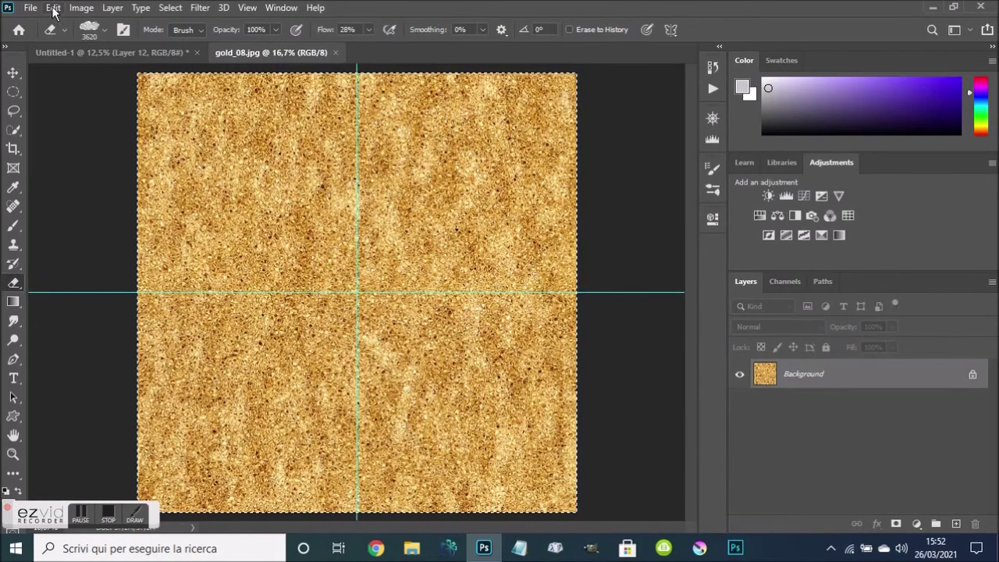
Define the gold texture as a new pattern and return to the Untitled-1 artwork
click(53, 7)
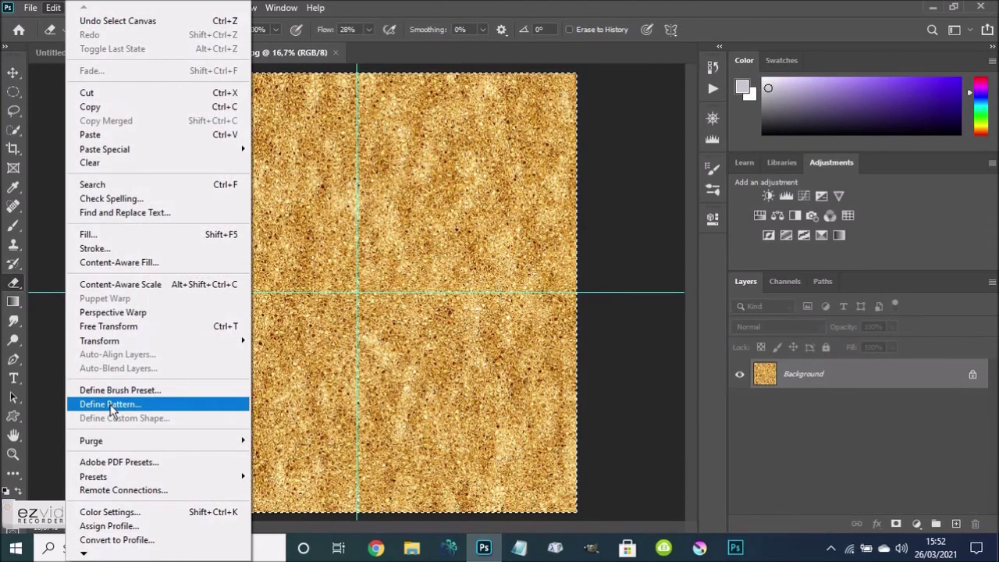
click(110, 404)
click(644, 168)
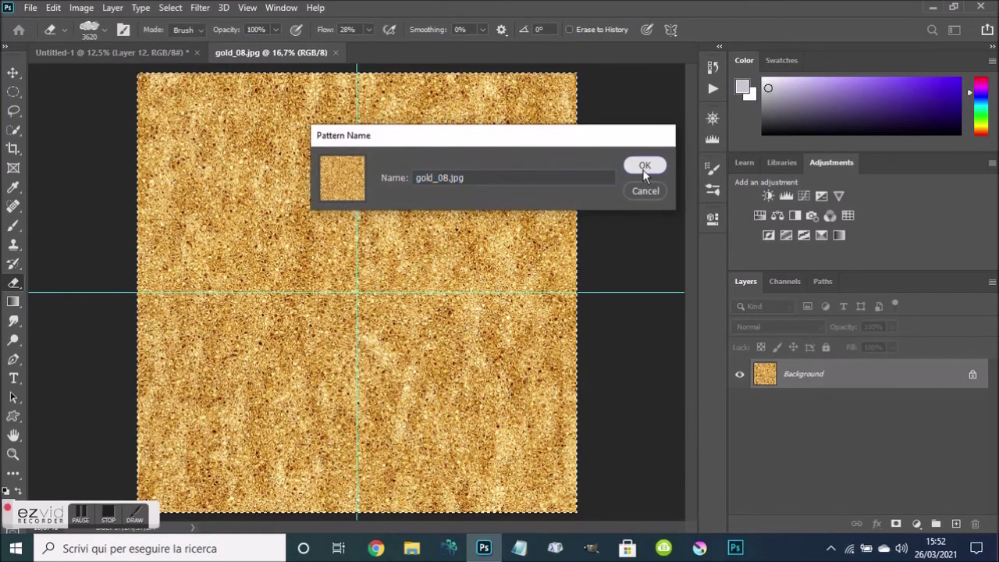
click(114, 51)
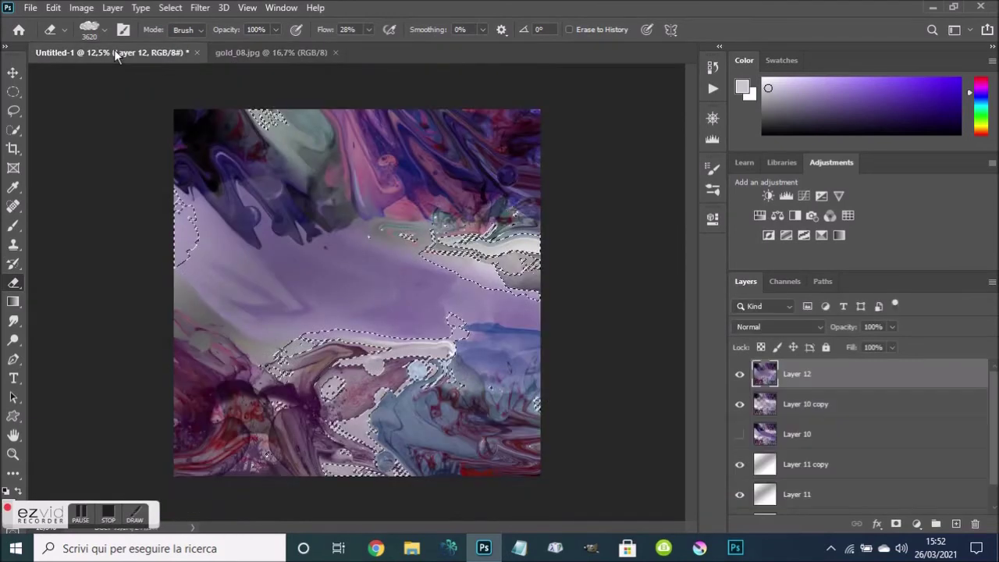
Fill the selection with the newly defined gold pattern
click(53, 7)
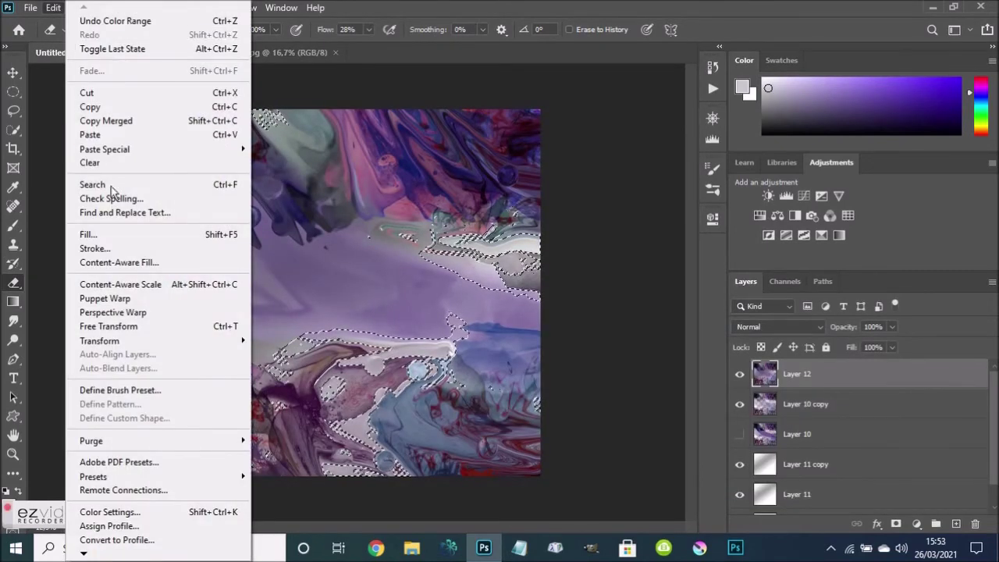
click(87, 234)
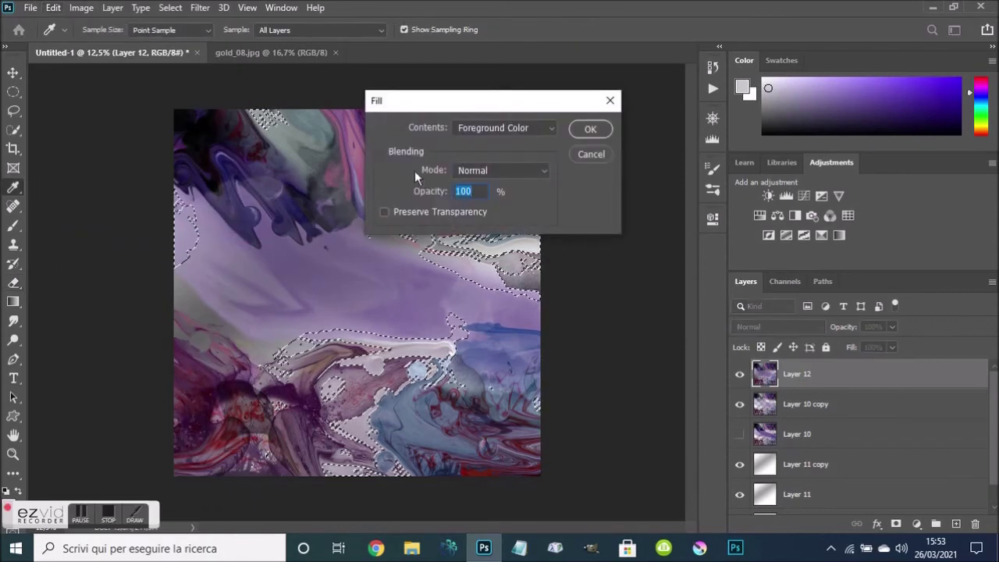
click(539, 127)
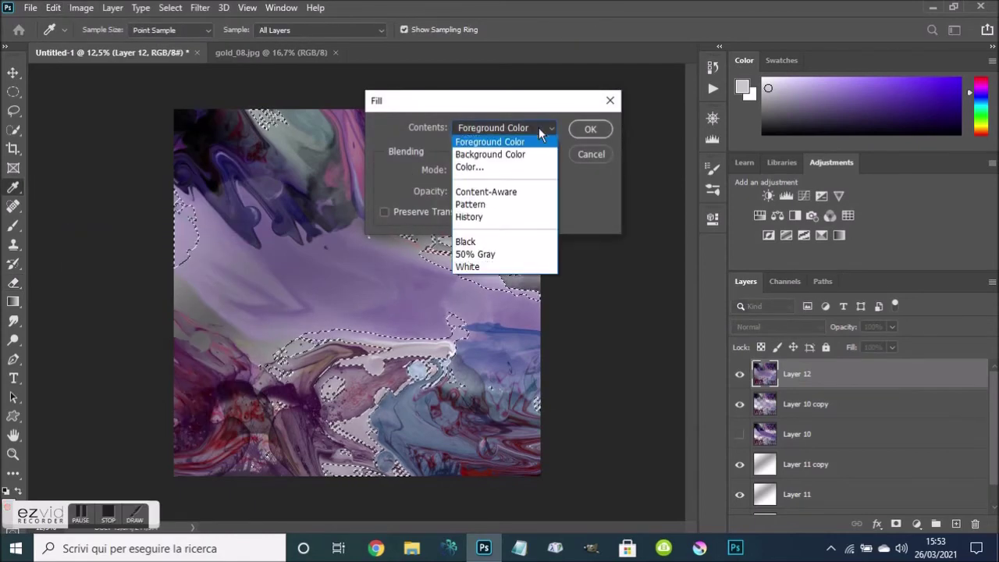
click(495, 206)
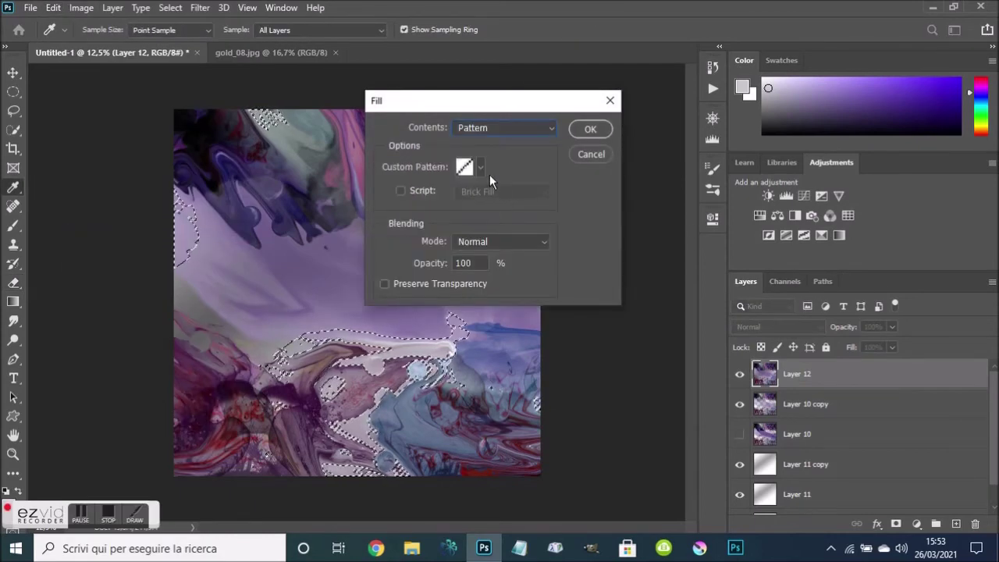
click(481, 167)
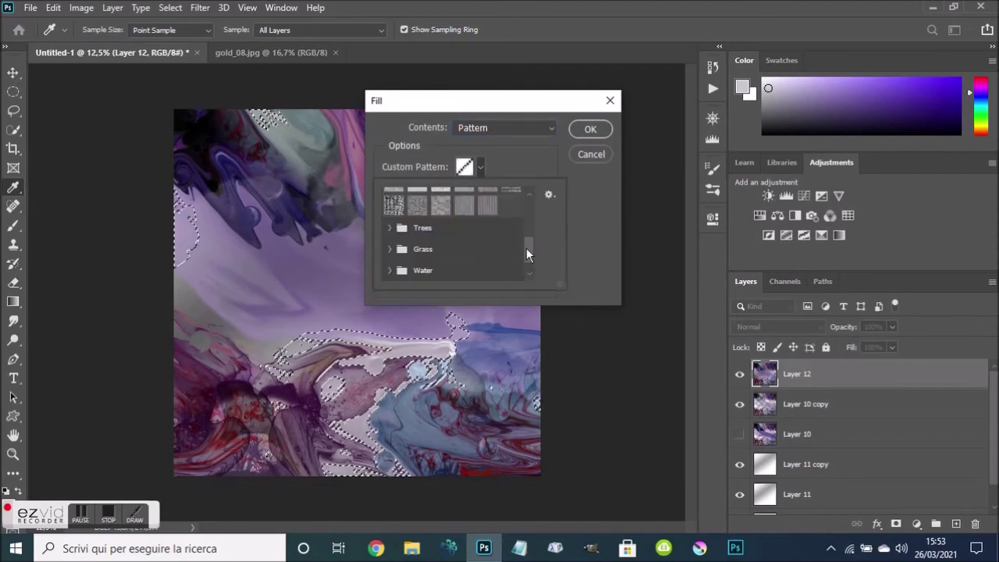
drag(529, 250, 531, 270)
click(393, 270)
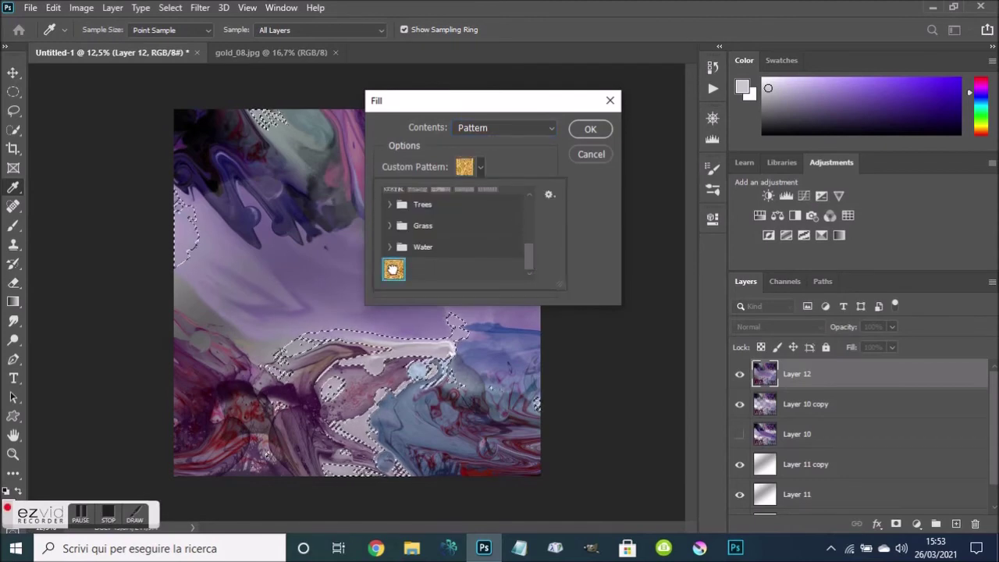
click(587, 132)
key(e)
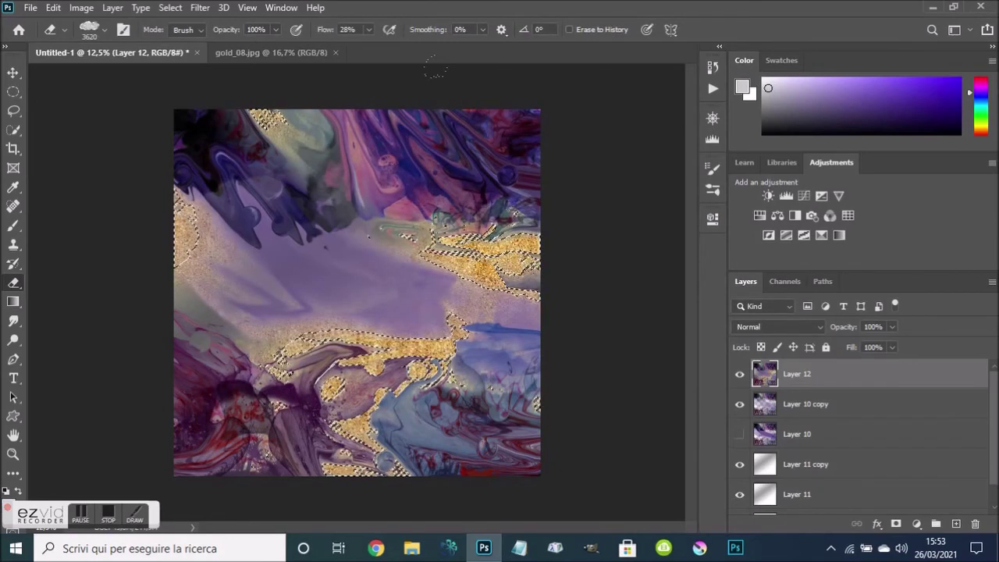
Deselect, erase some gold on the right, and reselect gold areas with Color Range fuzziness 38
key(ctrl+d)
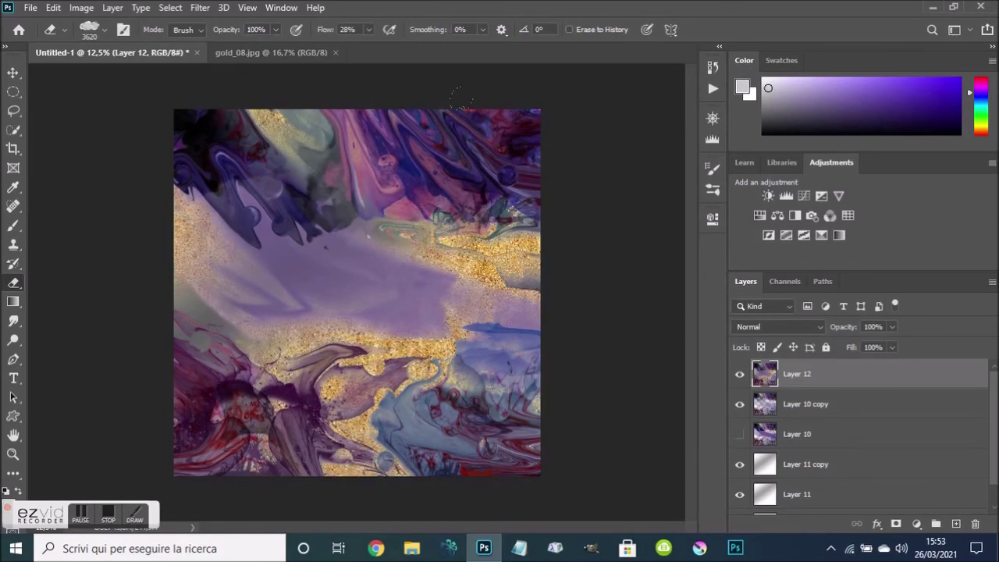
drag(516, 156, 500, 437)
click(171, 9)
click(204, 150)
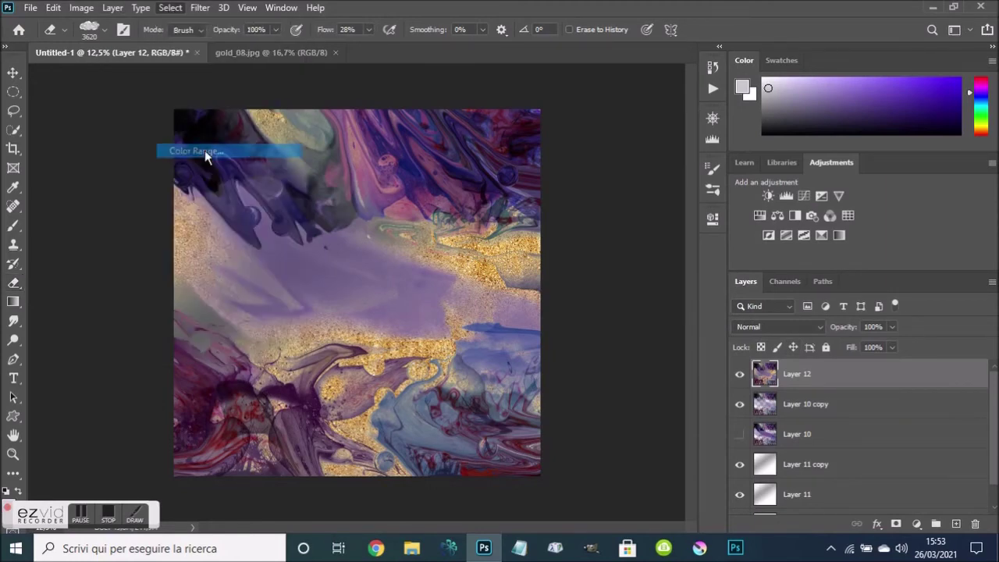
click(718, 230)
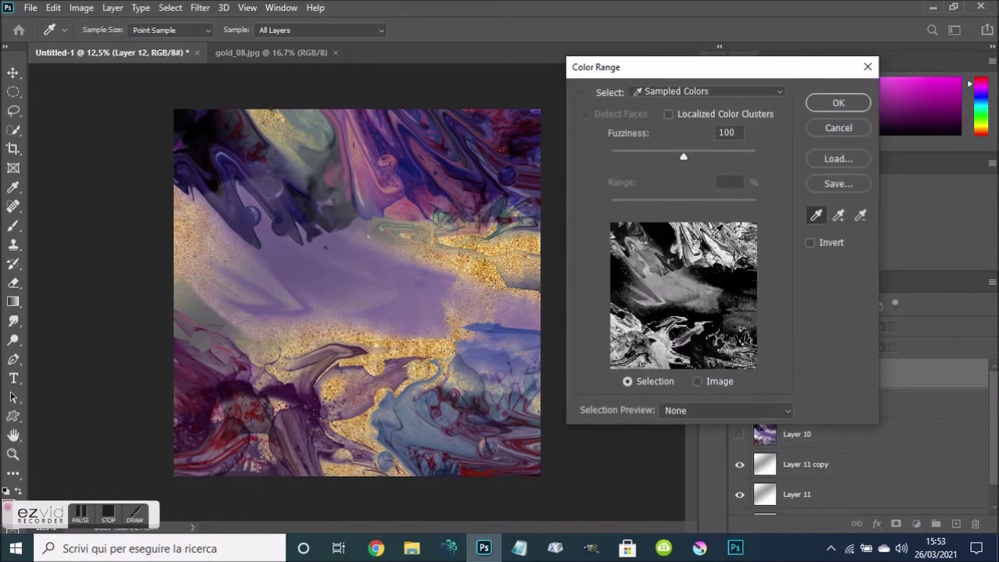
drag(683, 157, 638, 161)
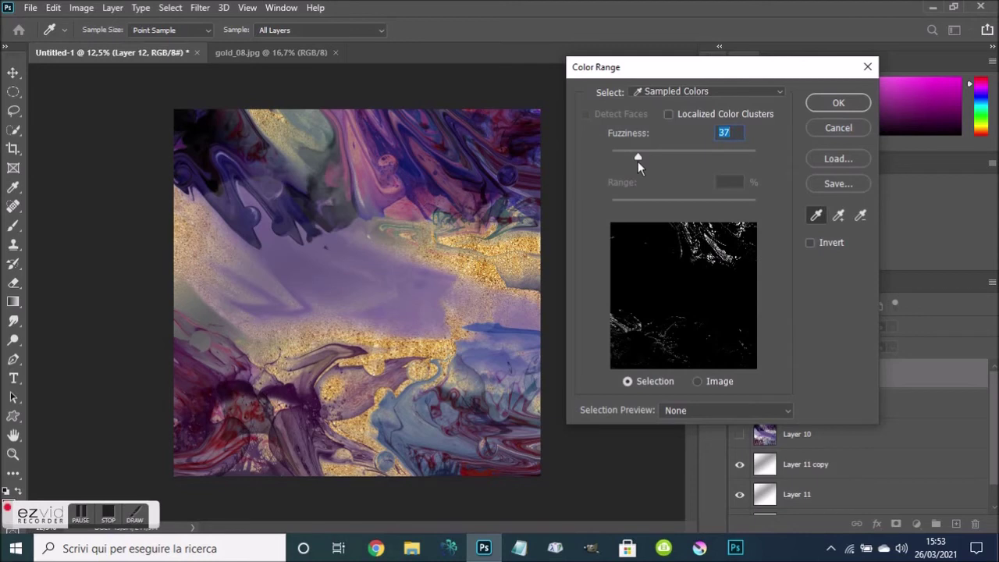
click(835, 104)
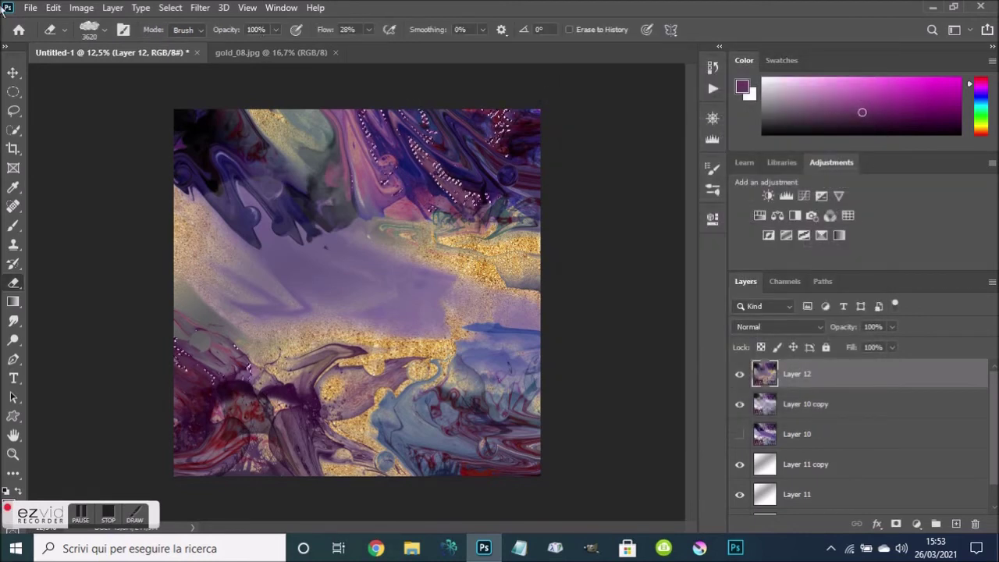
Fill the new selection with the gold pattern and deselect
click(54, 8)
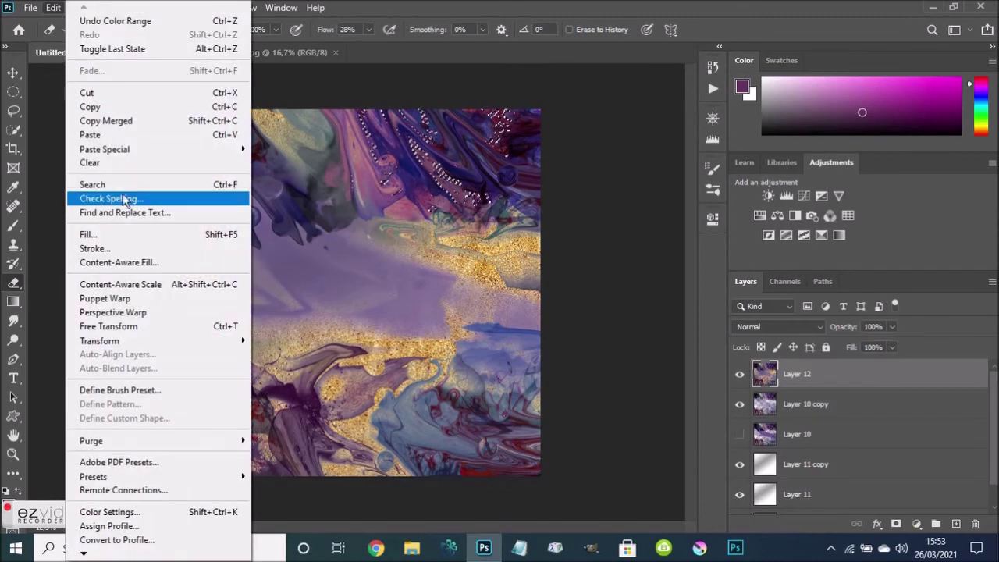
click(140, 234)
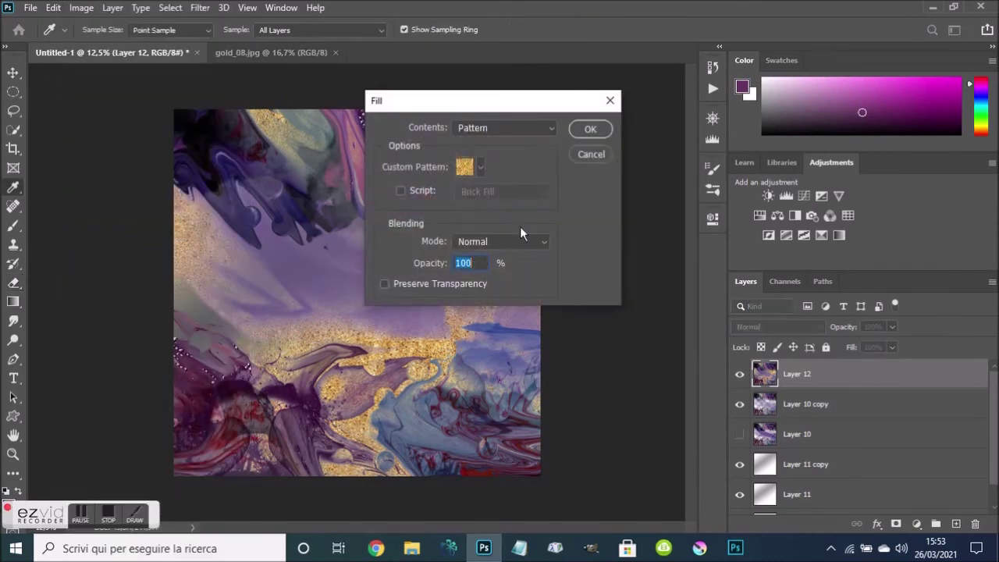
click(590, 133)
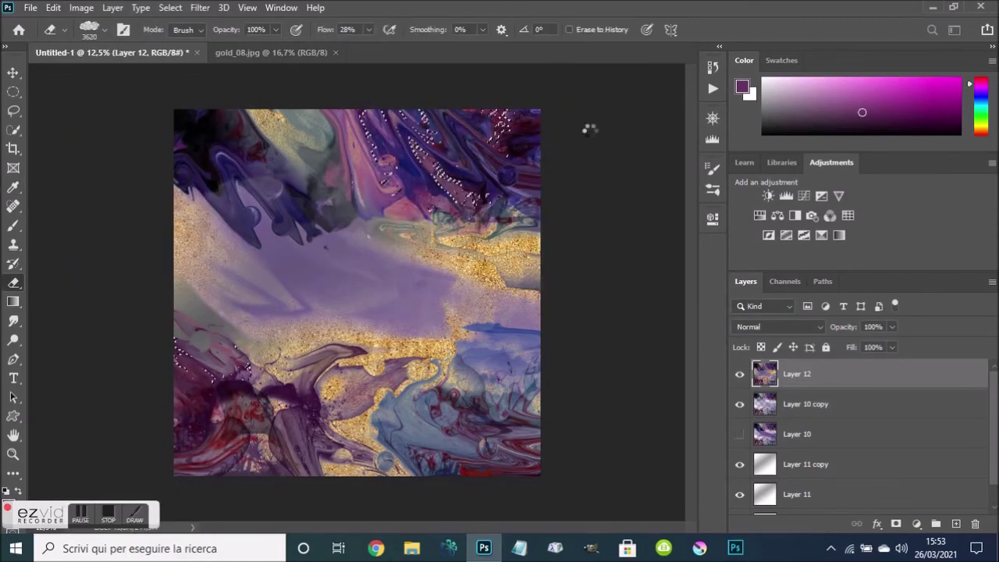
key(ctrl+d)
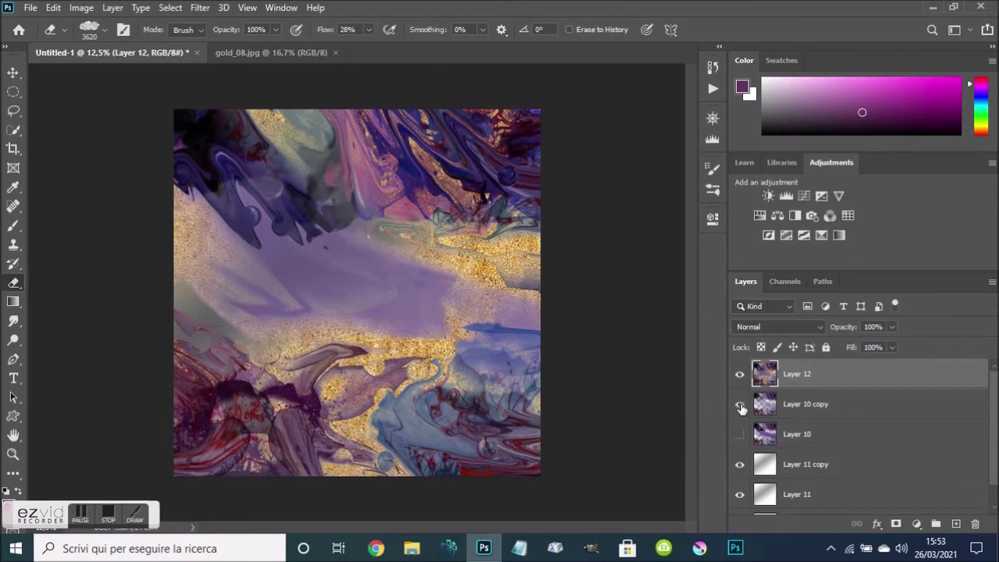
mouse_move(835, 403)
mouse_down()
mouse_move(828, 365)
mouse_move(854, 421)
mouse_up()
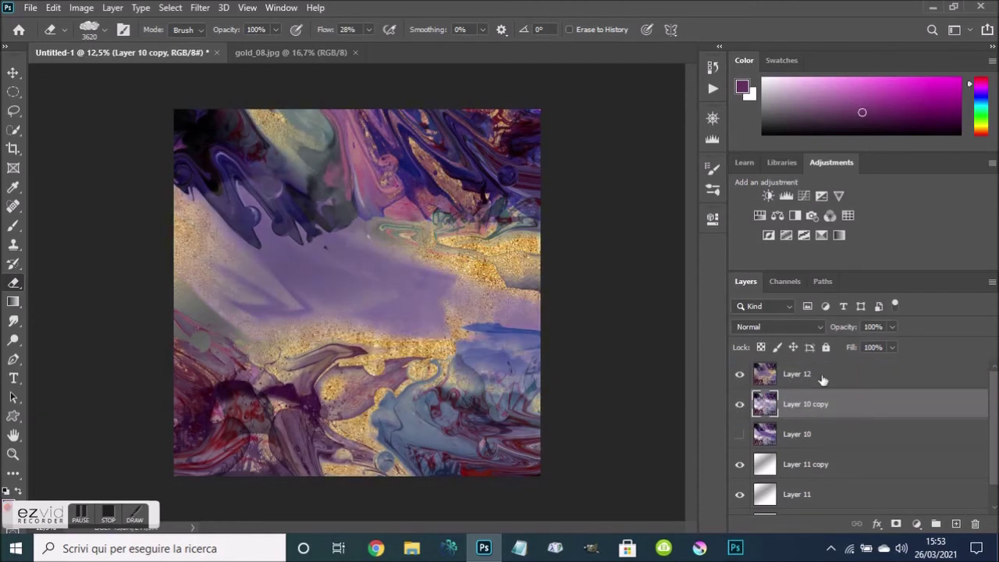
click(825, 378)
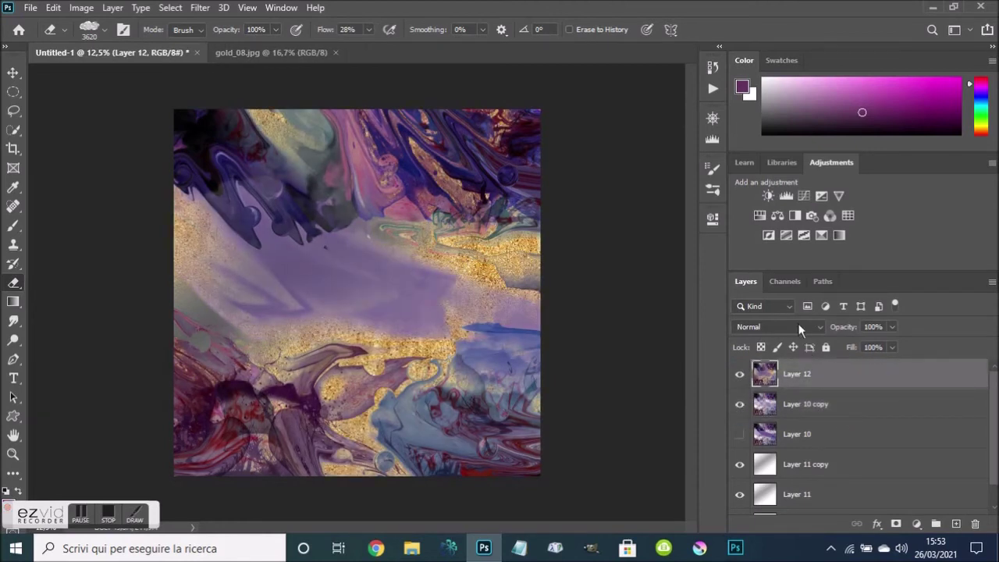
click(799, 326)
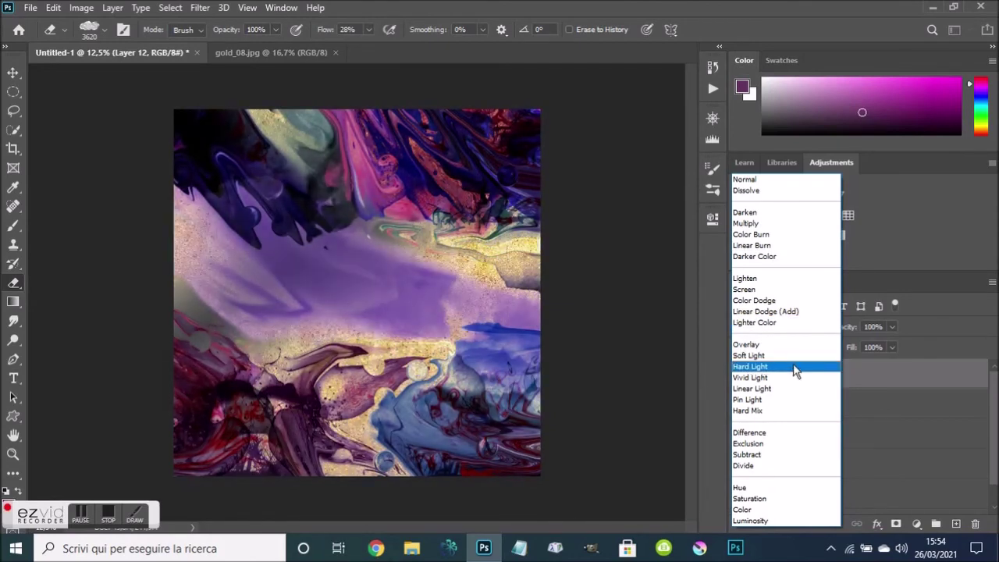
click(795, 371)
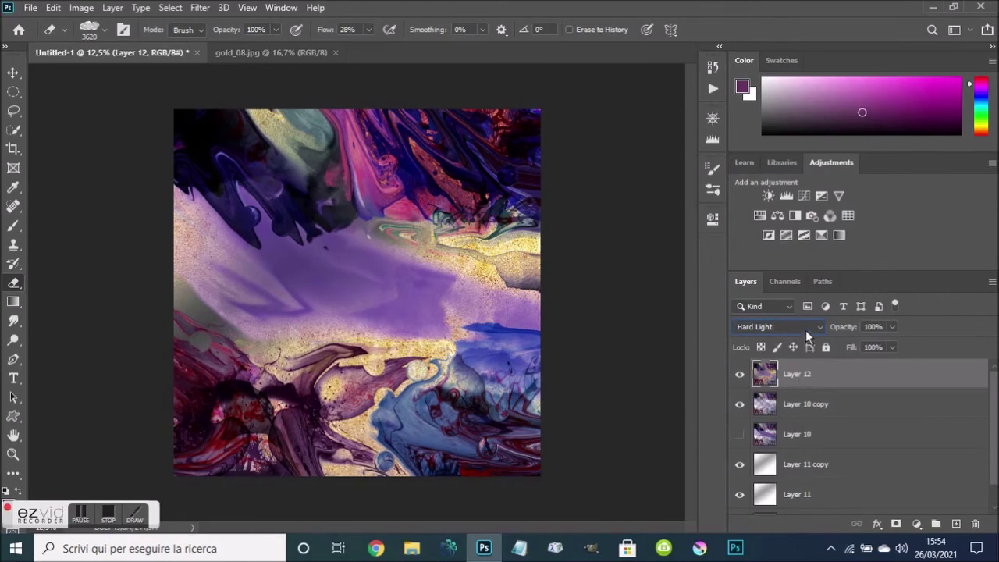
click(802, 326)
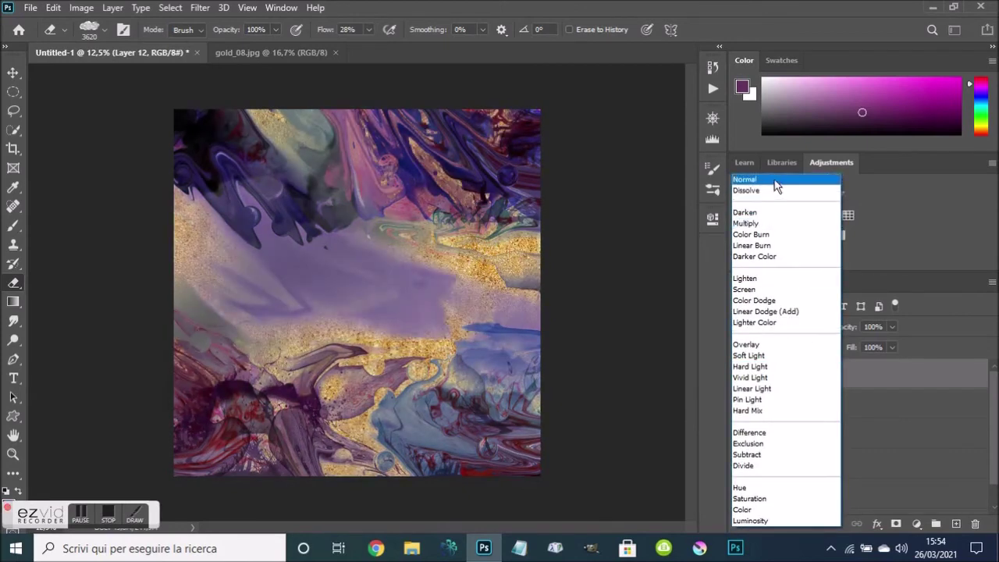
click(777, 181)
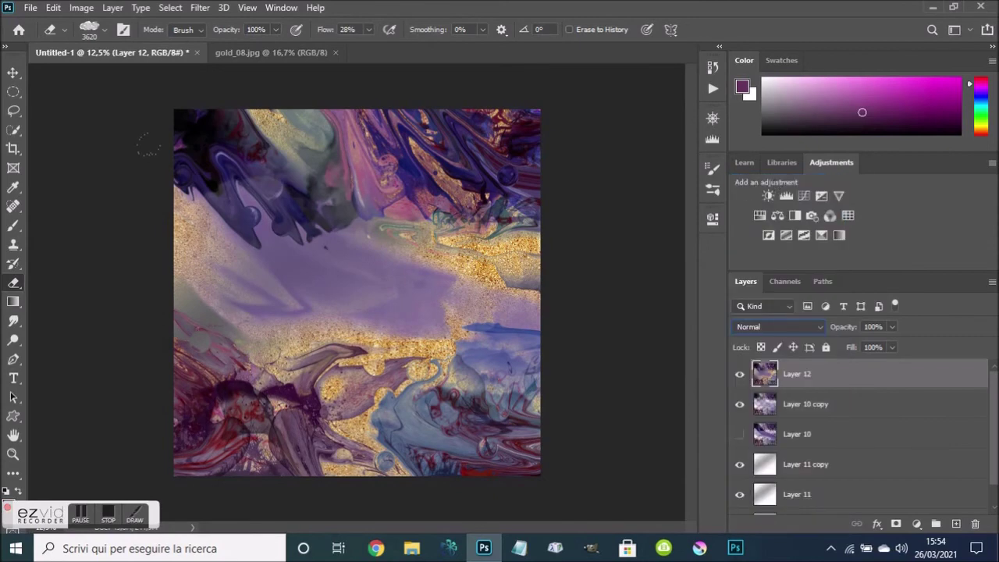
click(199, 8)
click(225, 23)
Erase Layer 12's contents, then undo the erasure
click(316, 343)
key(ctrl+z)
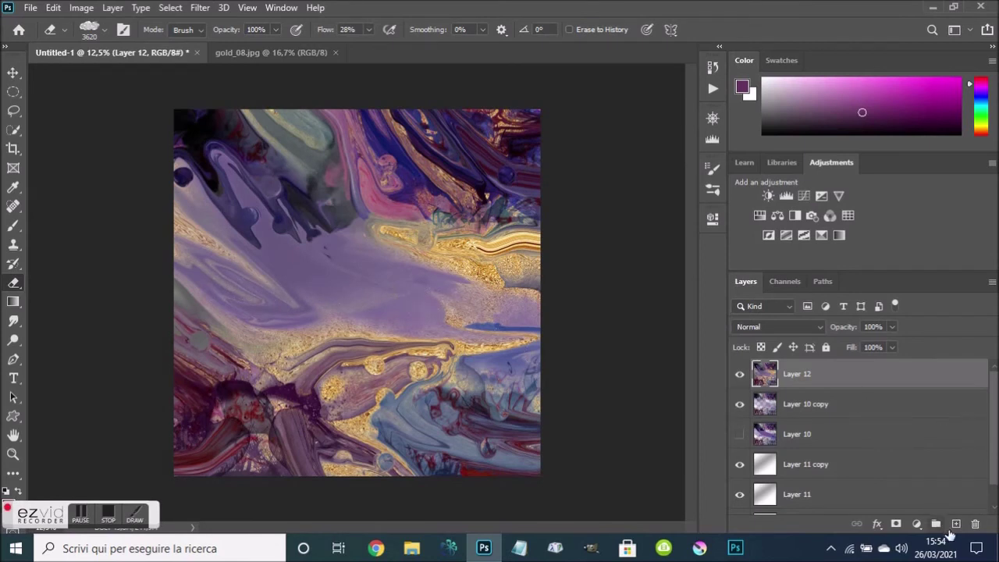
On a new layer, paint broad white strokes with a Normal-mode brush at 99% flow
click(955, 524)
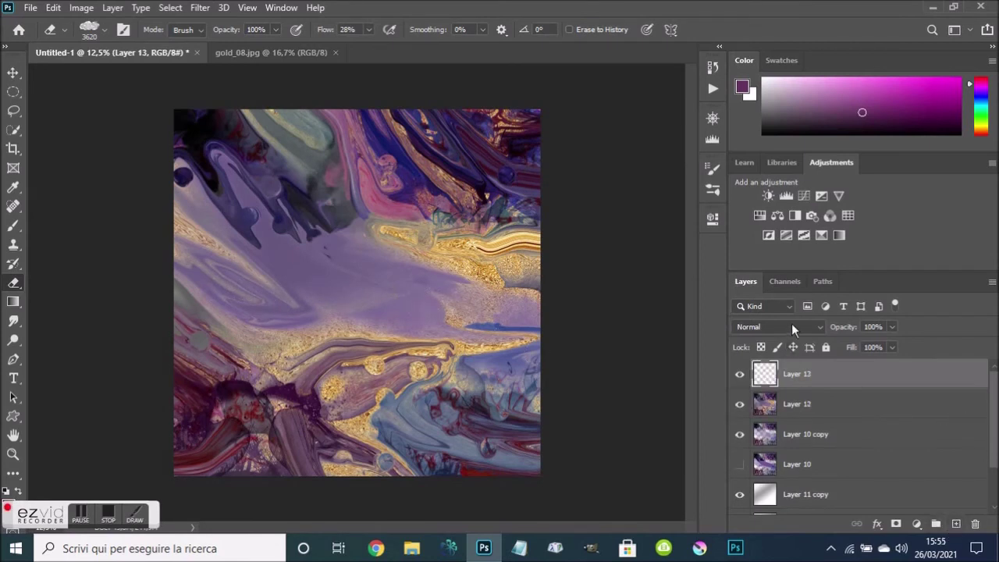
click(764, 80)
drag(330, 31, 477, 30)
click(16, 225)
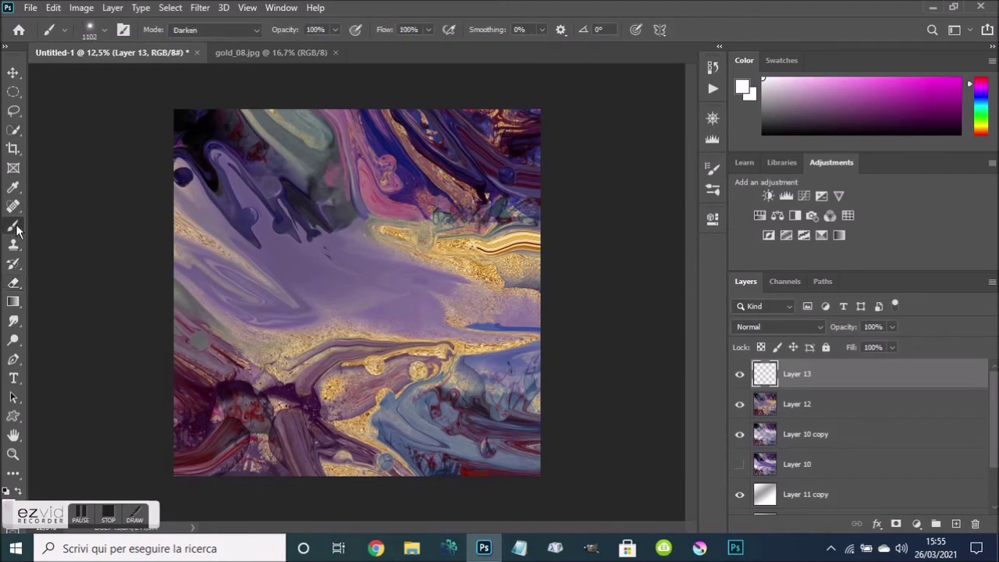
click(255, 30)
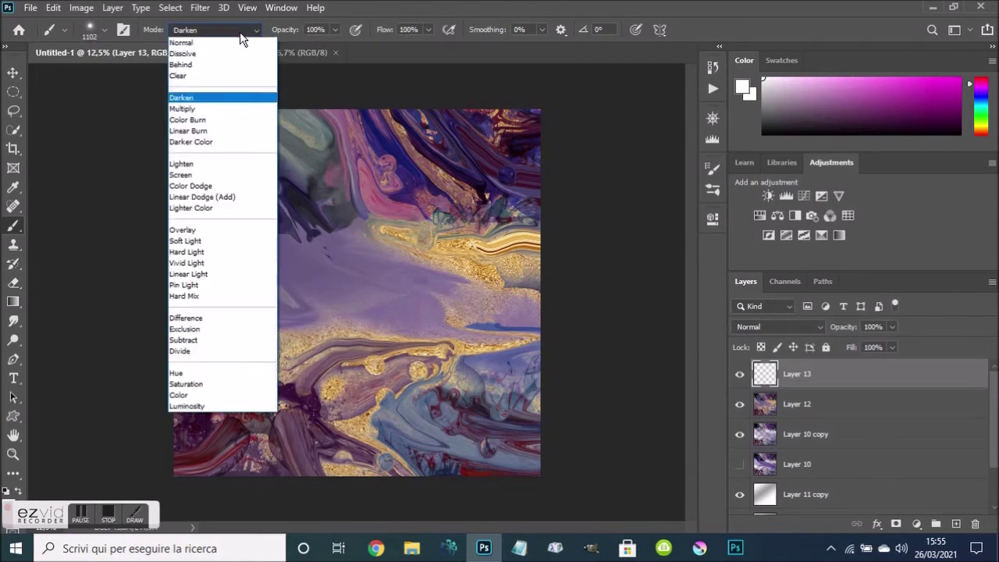
click(209, 43)
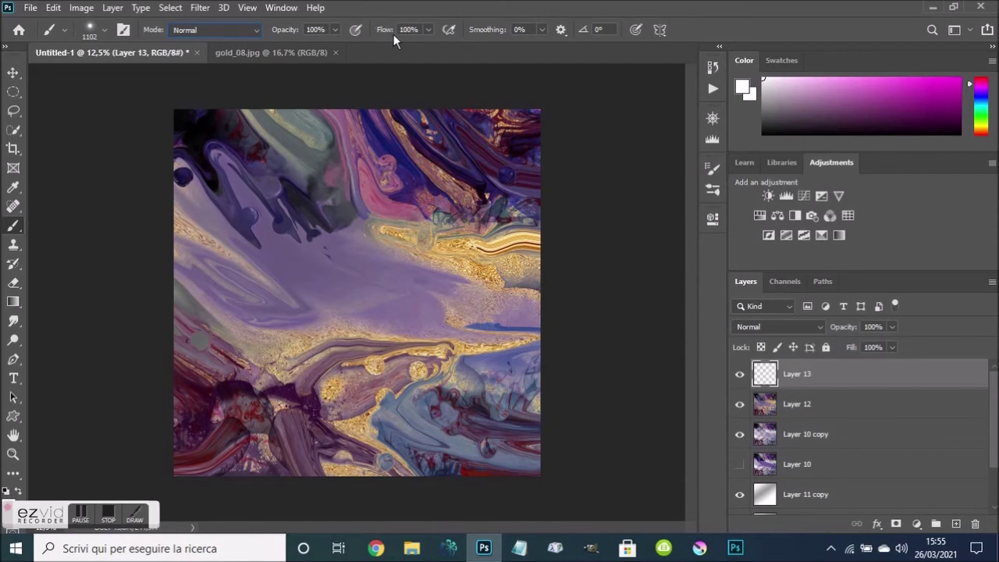
drag(547, 293, 221, 238)
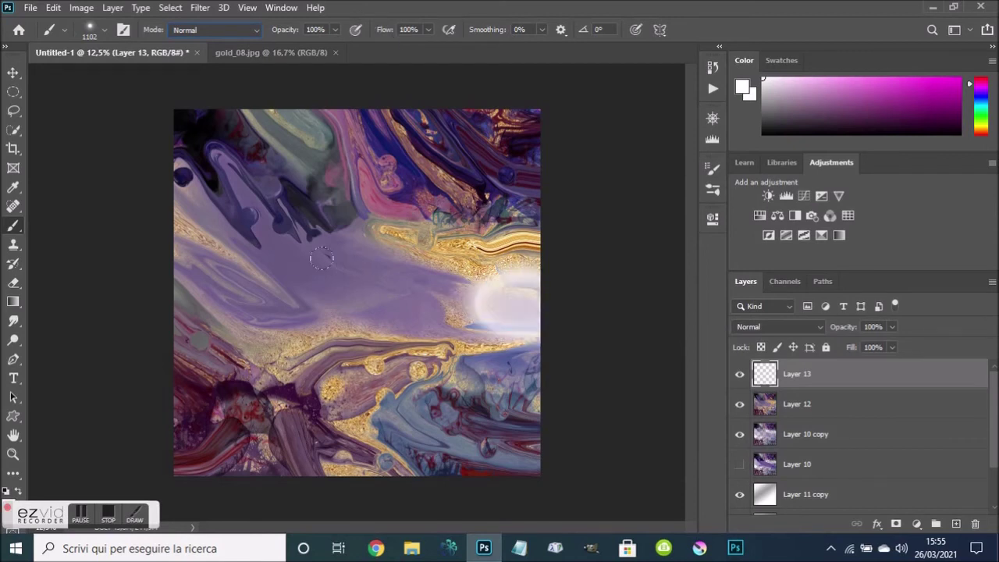
mouse_move(172, 226)
mouse_down()
mouse_move(195, 207)
mouse_move(250, 313)
mouse_move(367, 328)
mouse_move(467, 309)
mouse_move(523, 351)
mouse_up()
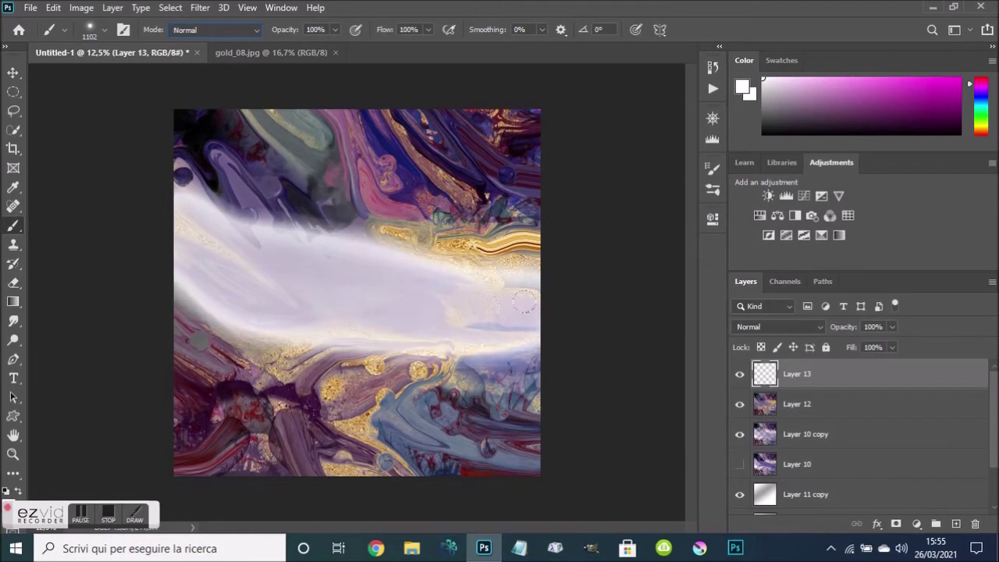
Set Layer 13 to Overlay, brighten the edges with more white strokes, and lower opacity to 57%
click(800, 326)
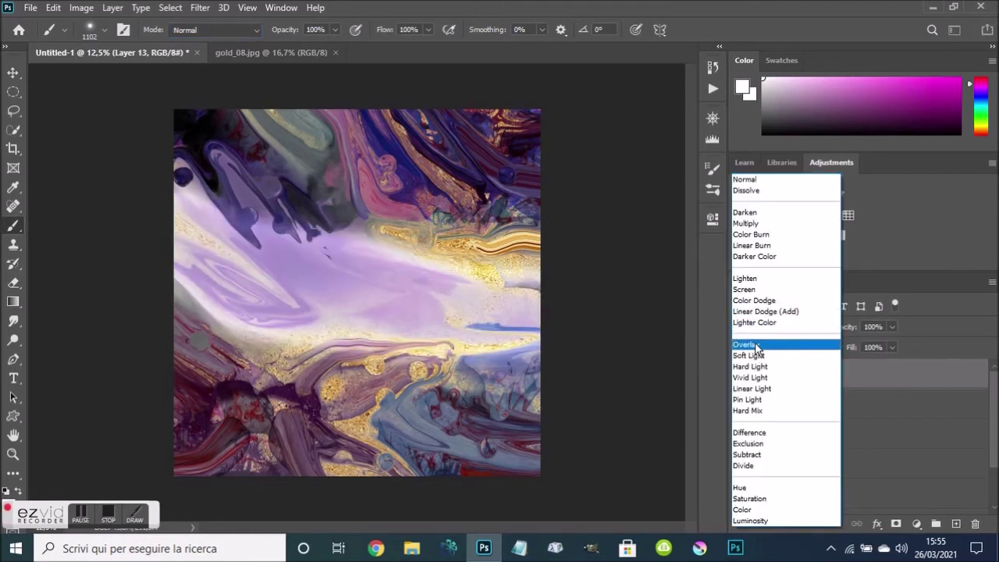
click(746, 344)
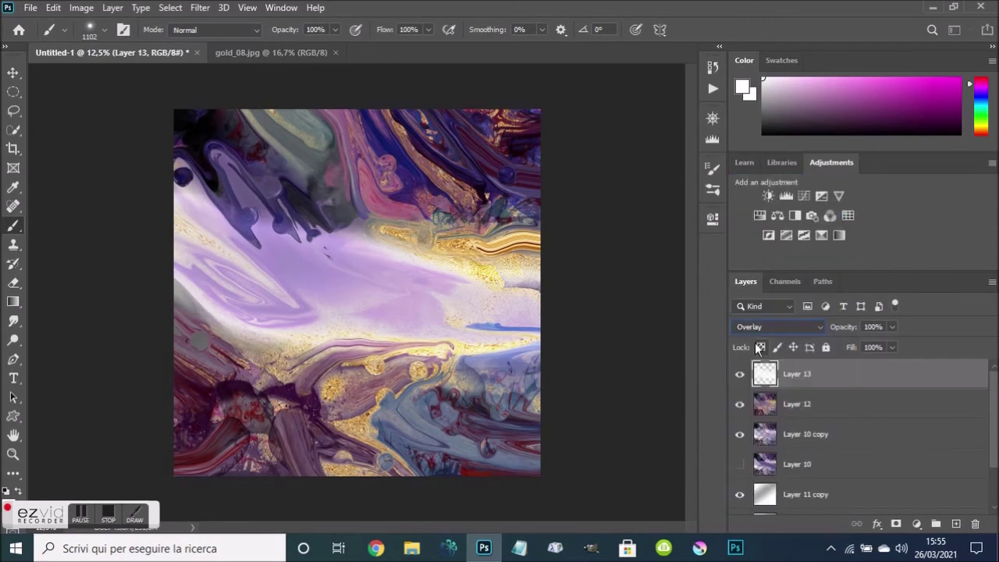
click(488, 267)
mouse_move(445, 252)
mouse_down()
mouse_move(467, 324)
mouse_move(176, 184)
mouse_move(215, 203)
mouse_move(246, 179)
mouse_move(230, 157)
mouse_move(264, 128)
mouse_move(437, 180)
mouse_move(500, 164)
mouse_move(476, 212)
mouse_move(508, 383)
mouse_move(421, 398)
mouse_move(281, 375)
mouse_up()
mouse_move(491, 448)
mouse_down()
mouse_move(375, 437)
mouse_move(203, 343)
mouse_move(172, 281)
mouse_move(296, 461)
mouse_move(187, 437)
mouse_move(390, 465)
mouse_up()
mouse_move(191, 137)
mouse_down()
mouse_move(179, 113)
mouse_move(437, 152)
mouse_move(544, 109)
mouse_up()
drag(847, 329, 817, 332)
key(Return)
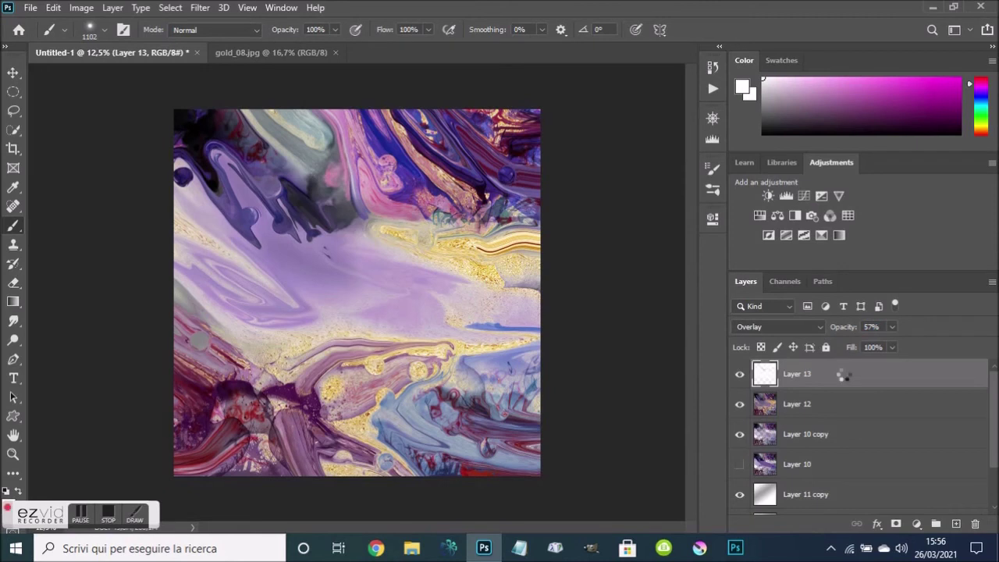
key(shift+alt+n)
key(e)
key(ctrl+shift+alt+e)
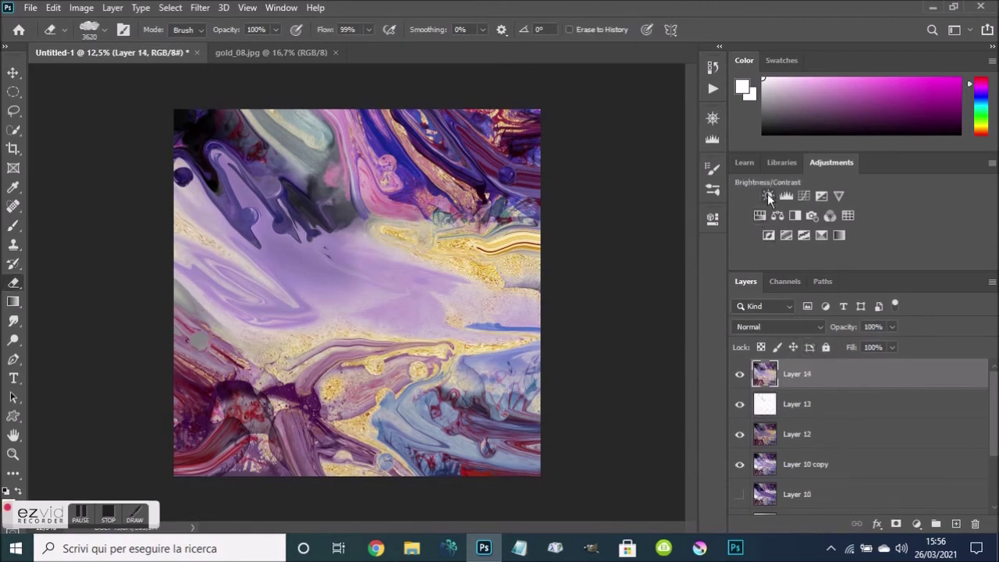
click(712, 218)
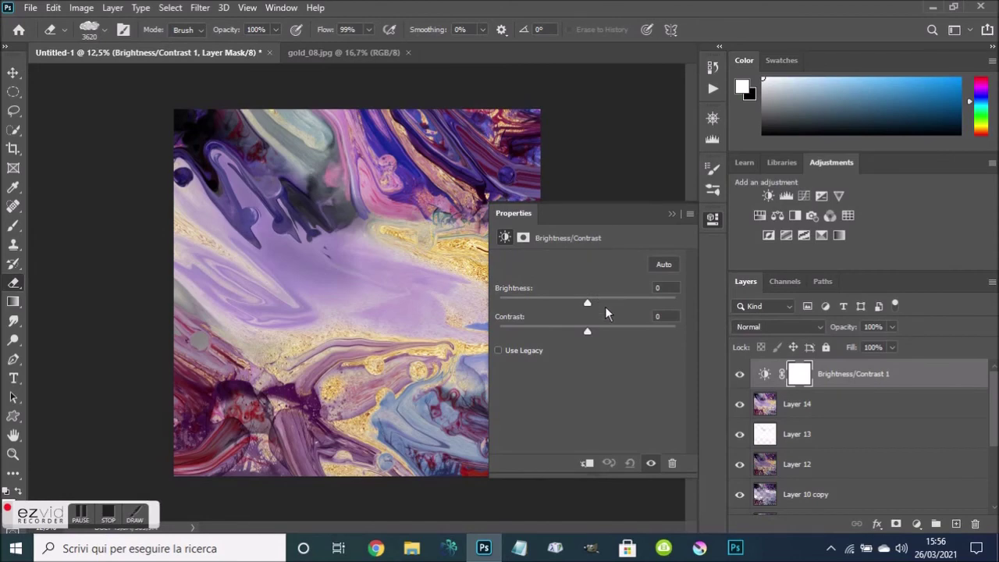
click(603, 303)
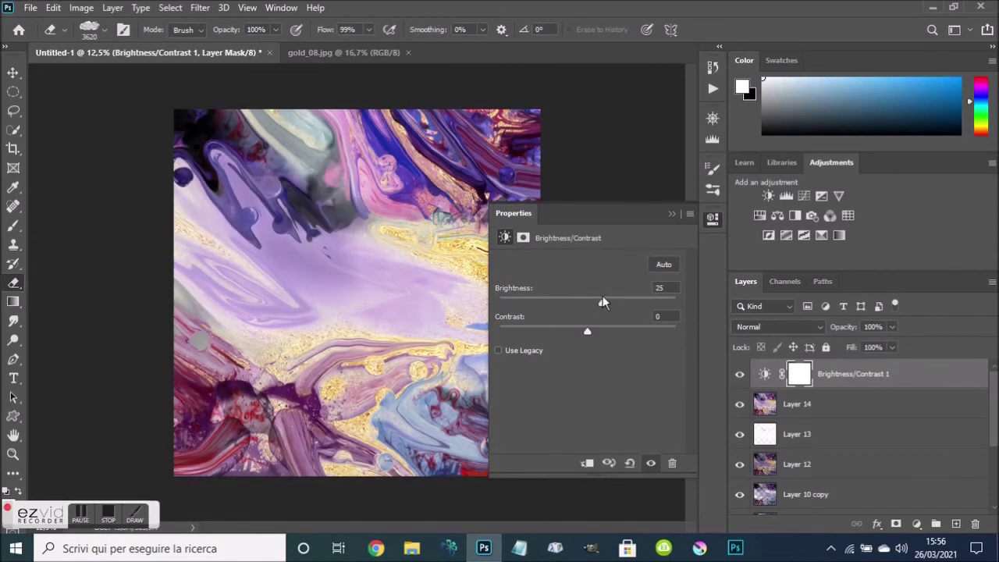
drag(587, 334, 720, 328)
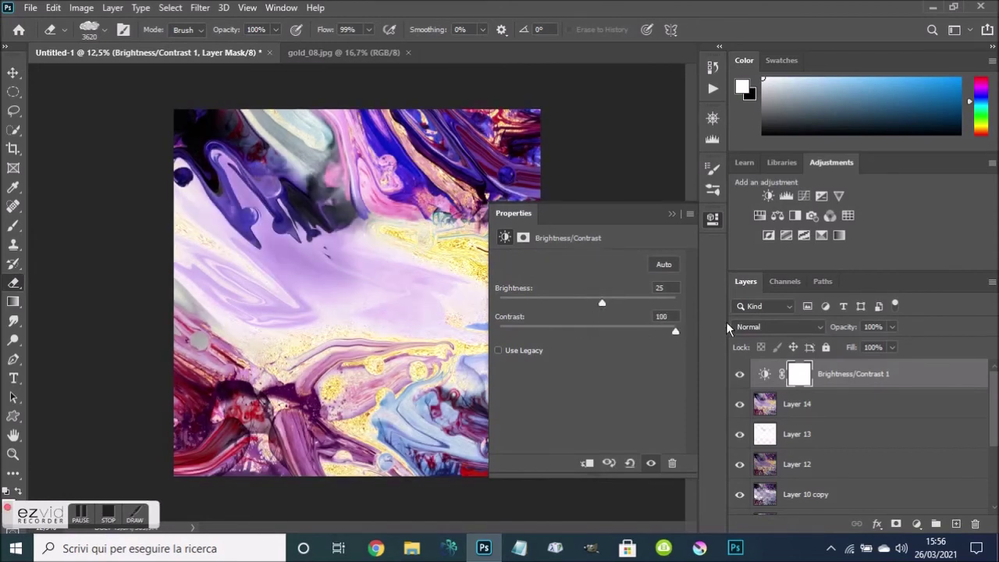
click(597, 333)
mouse_move(613, 334)
mouse_down()
mouse_move(480, 334)
mouse_move(614, 334)
mouse_up()
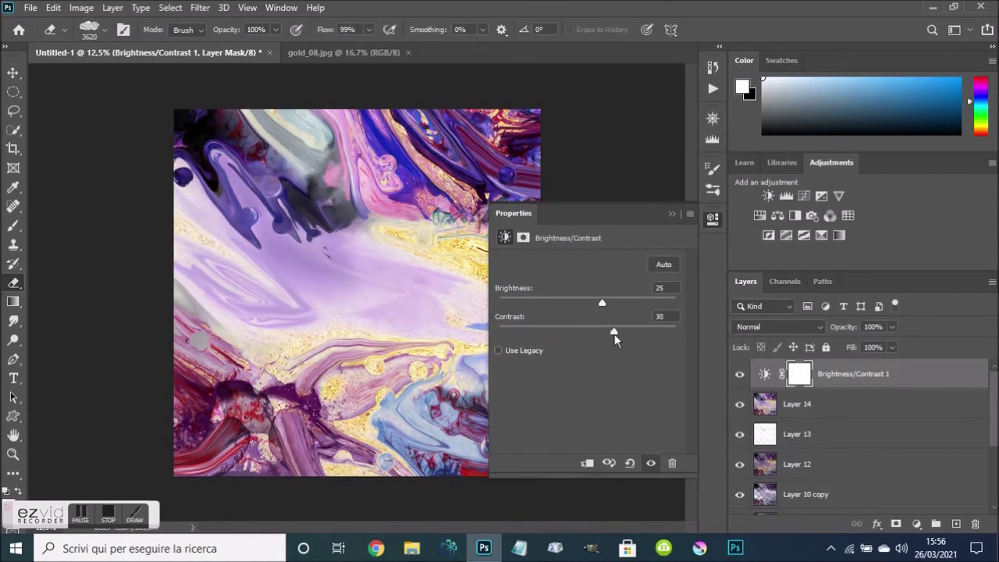
click(671, 214)
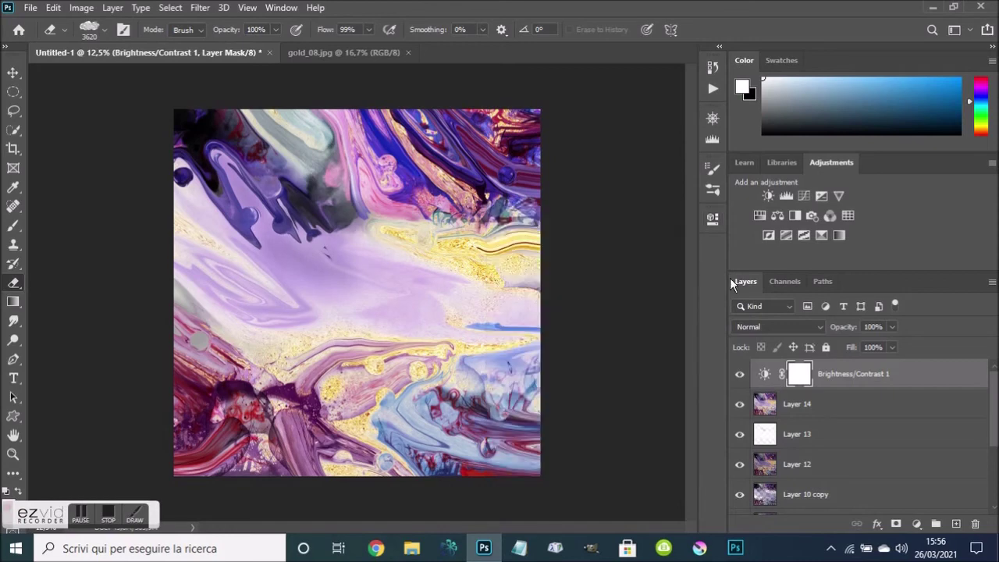
right_click(833, 375)
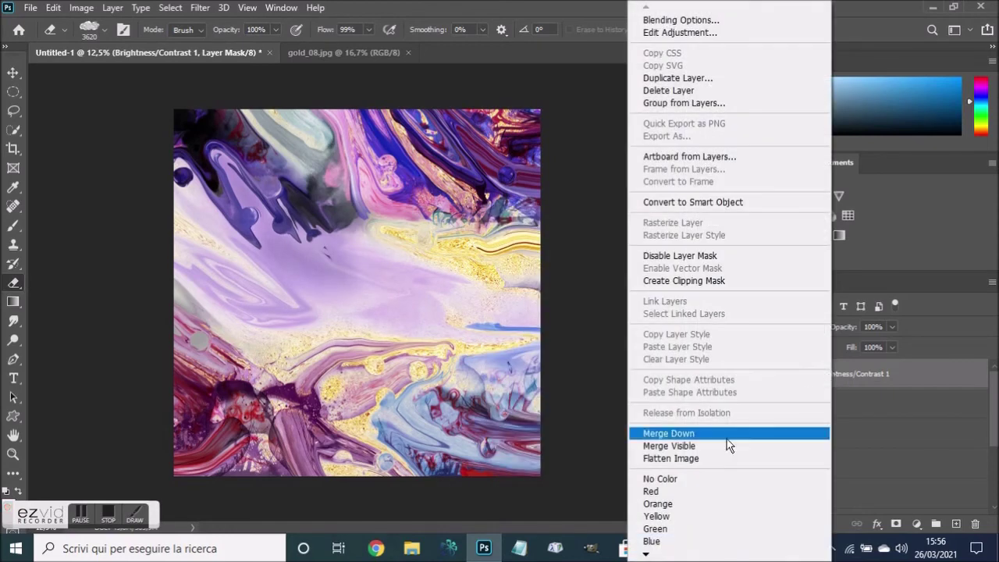
click(683, 461)
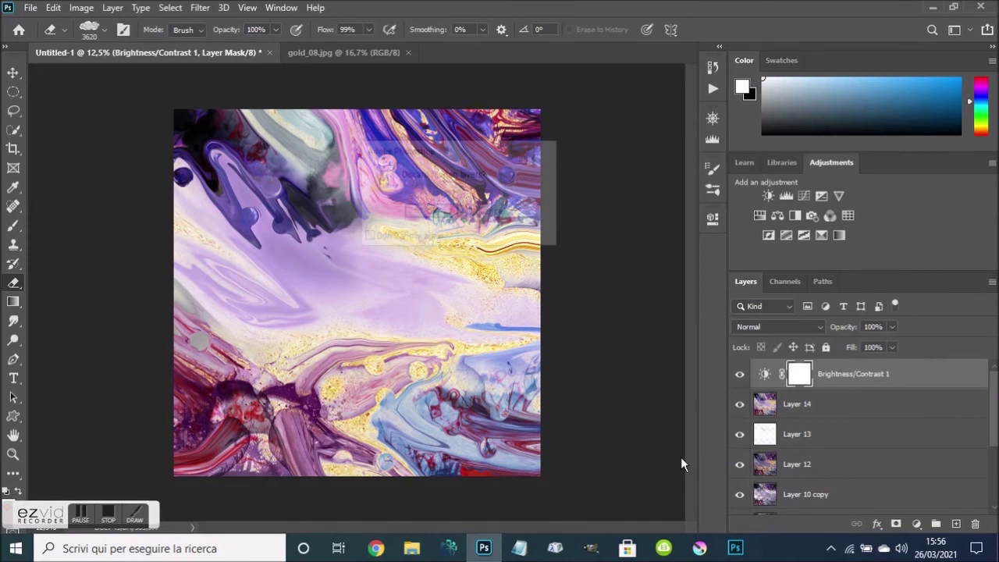
key(Return)
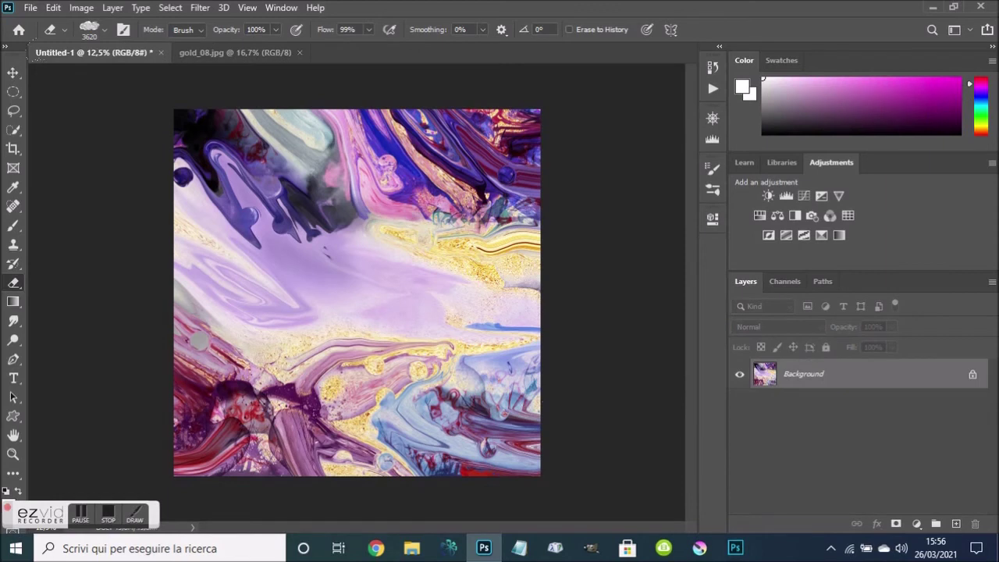
Open the Camera Raw Filter from the Filter menu
click(198, 7)
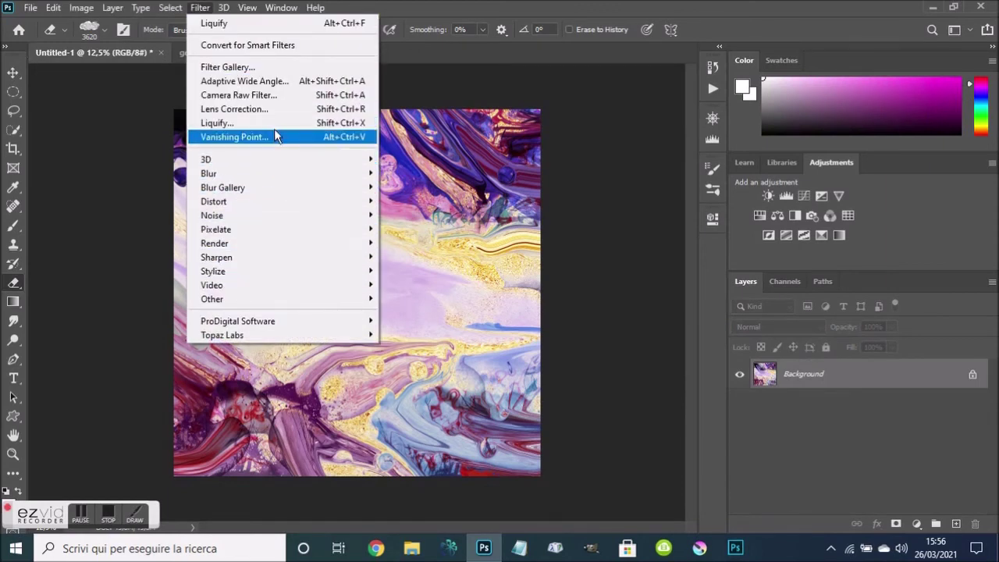
click(269, 94)
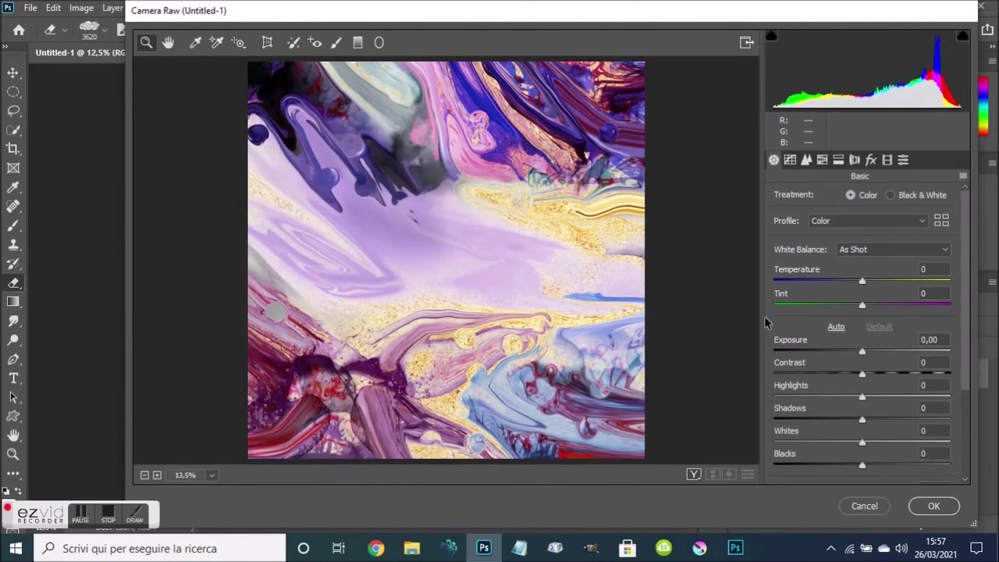
Set Temperature -21, Exposure -0,30, Whites +8, Highlights +63, Shadows -15, Texture +30 in Camera Raw and apply
mouse_move(849, 283)
mouse_down()
mouse_move(818, 282)
mouse_move(851, 292)
mouse_move(844, 289)
mouse_up()
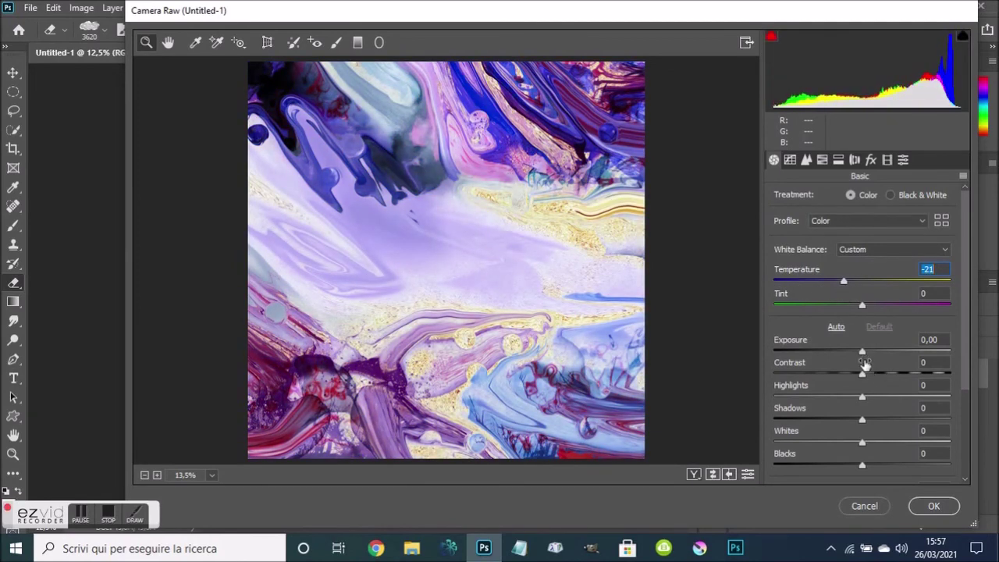
drag(862, 352, 857, 354)
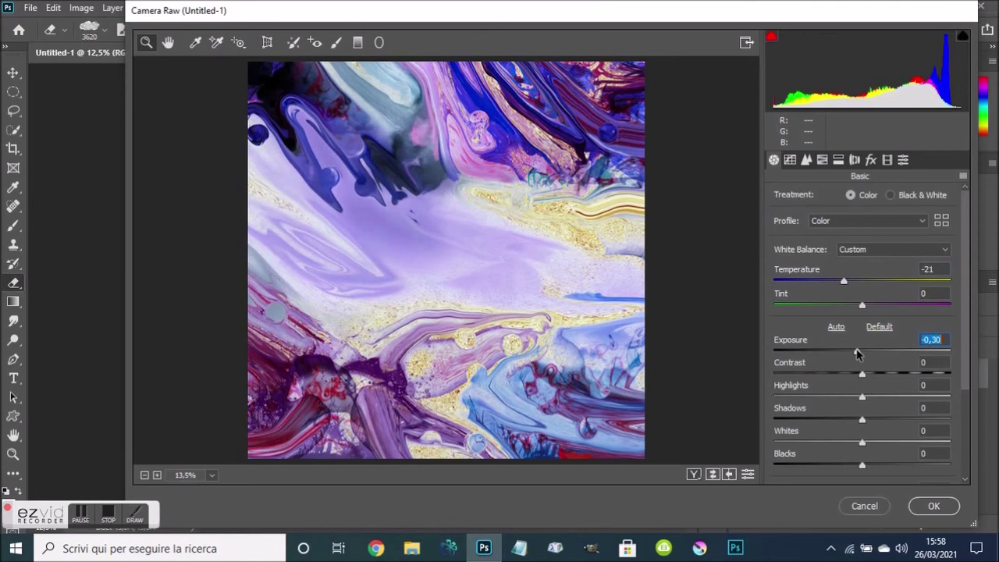
scroll(963, 422, down, 2)
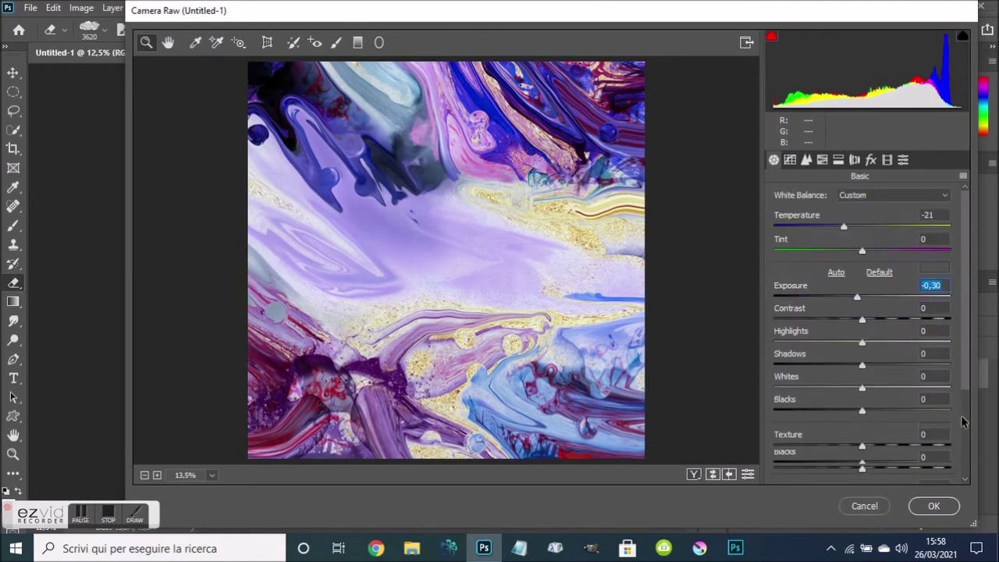
scroll(963, 421, down, 3)
drag(868, 312, 872, 313)
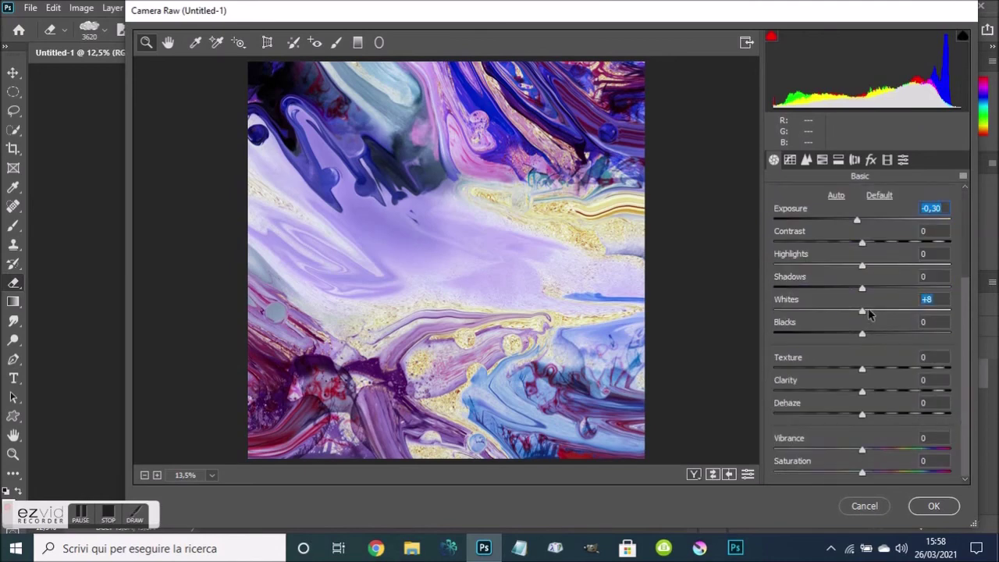
click(869, 265)
drag(872, 268, 988, 272)
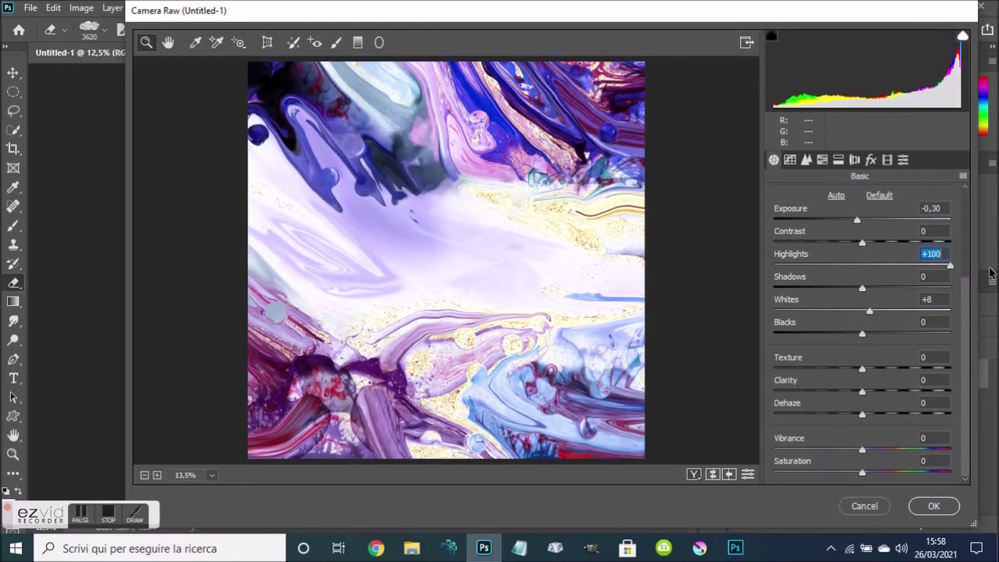
drag(988, 272, 919, 274)
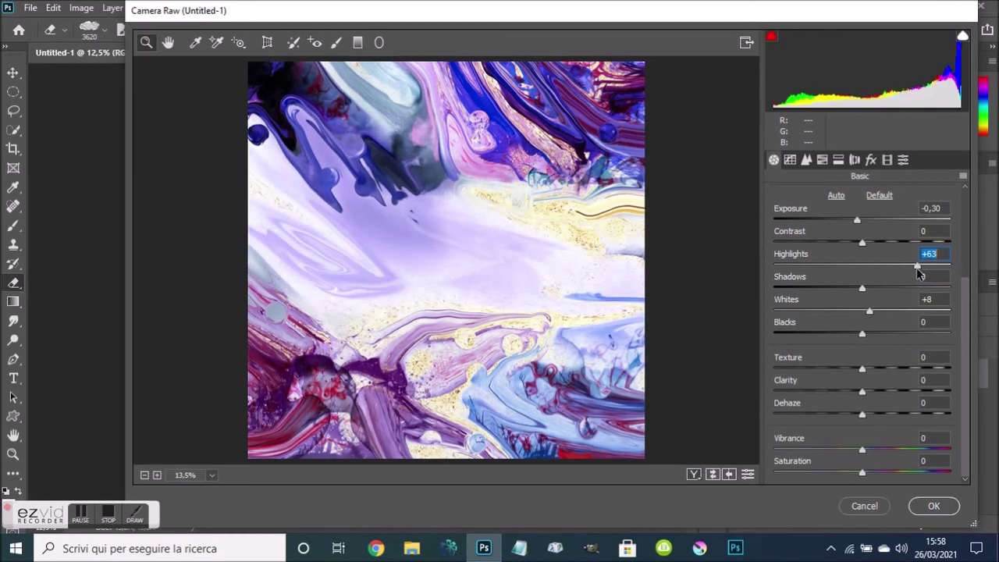
mouse_move(862, 292)
mouse_down()
mouse_move(814, 297)
mouse_move(843, 292)
mouse_up()
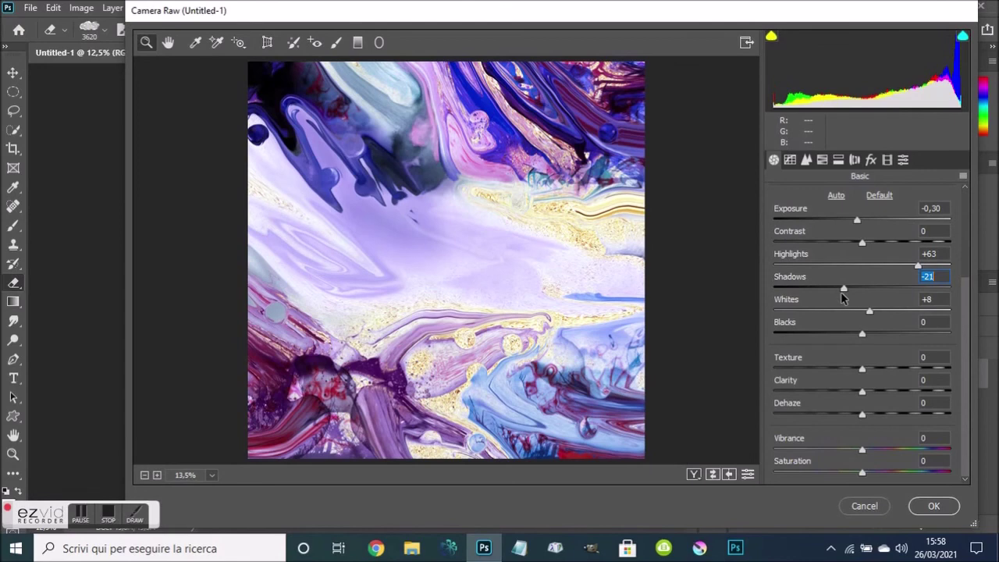
mouse_move(862, 369)
mouse_down()
mouse_move(956, 365)
mouse_move(873, 373)
mouse_move(891, 373)
mouse_up()
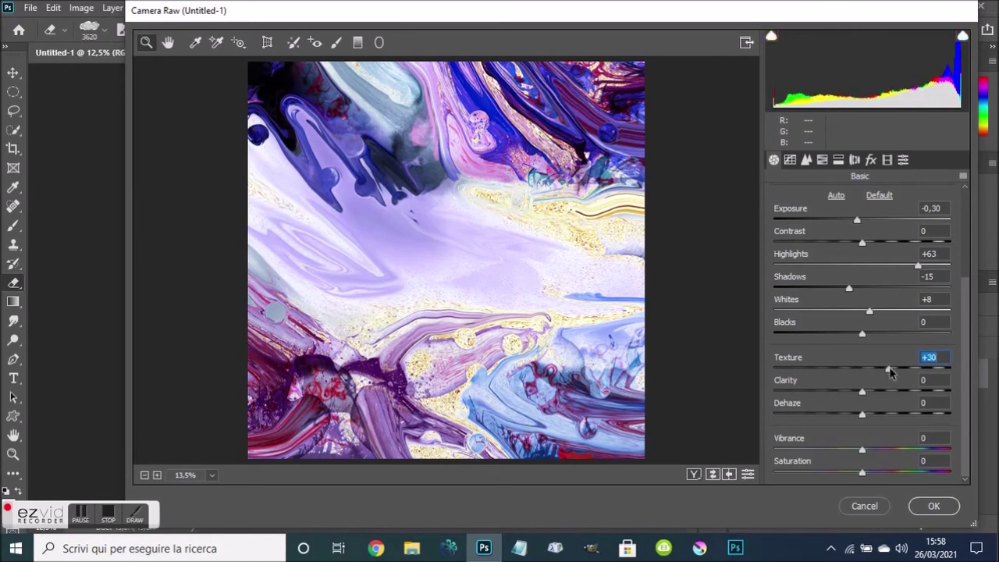
click(942, 506)
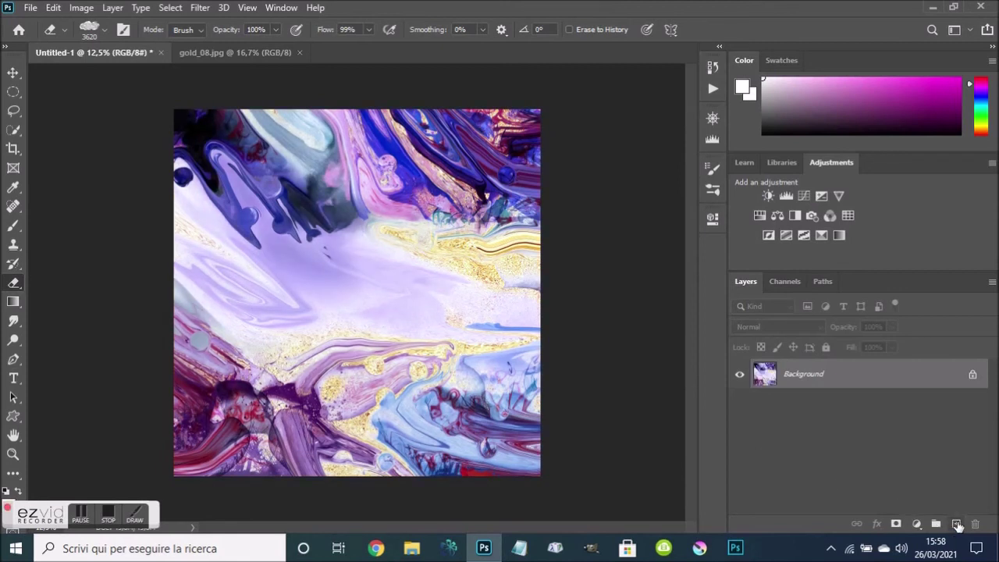
Add a new Layer 1 above the Background and browse the Brush tool's presets
click(958, 526)
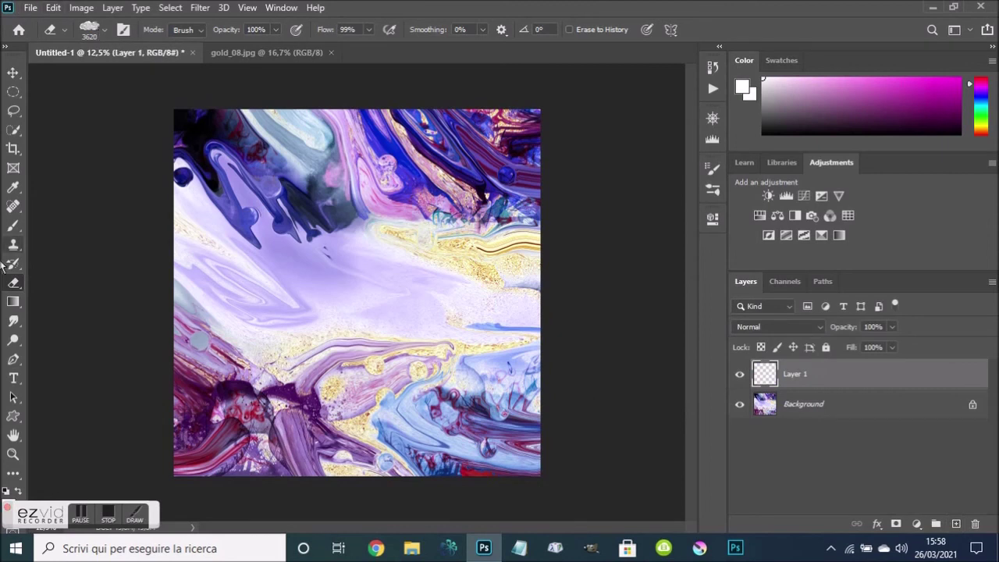
click(14, 226)
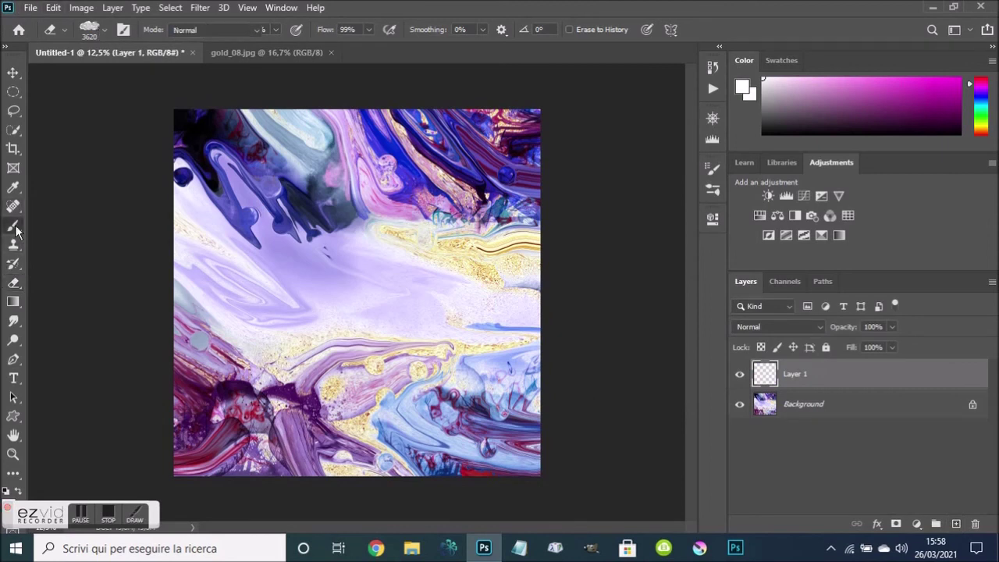
click(107, 29)
scroll(175, 249, down, 1)
Select the 'alcohol ink my brush' preset at 2857 px
scroll(175, 247, down, 1)
scroll(175, 219, down, 1)
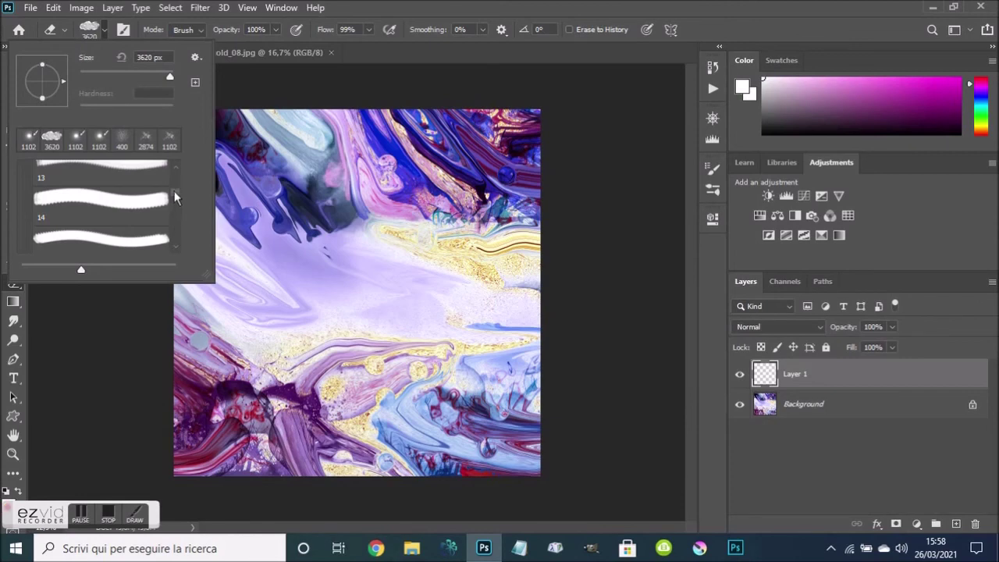
drag(174, 192, 177, 248)
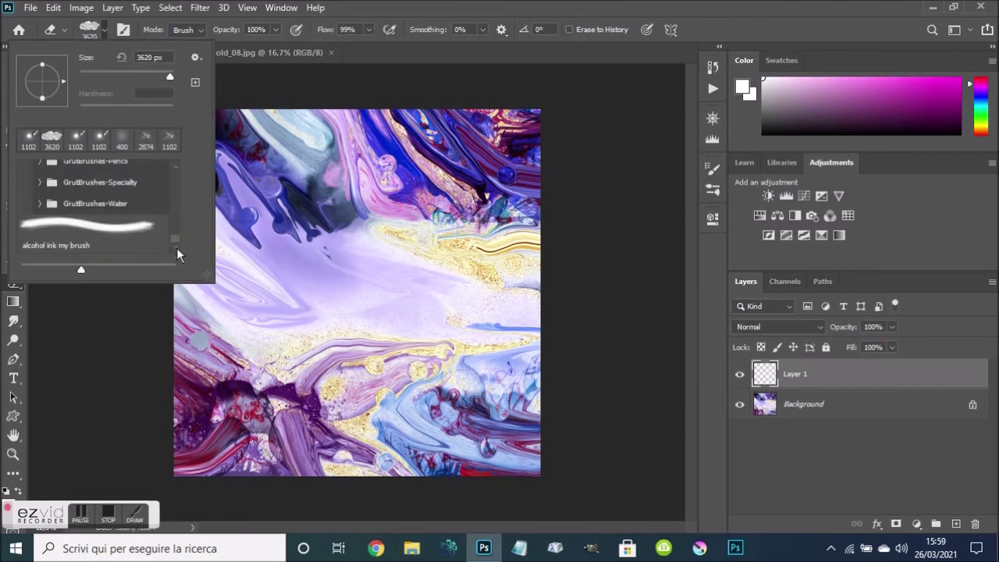
click(92, 232)
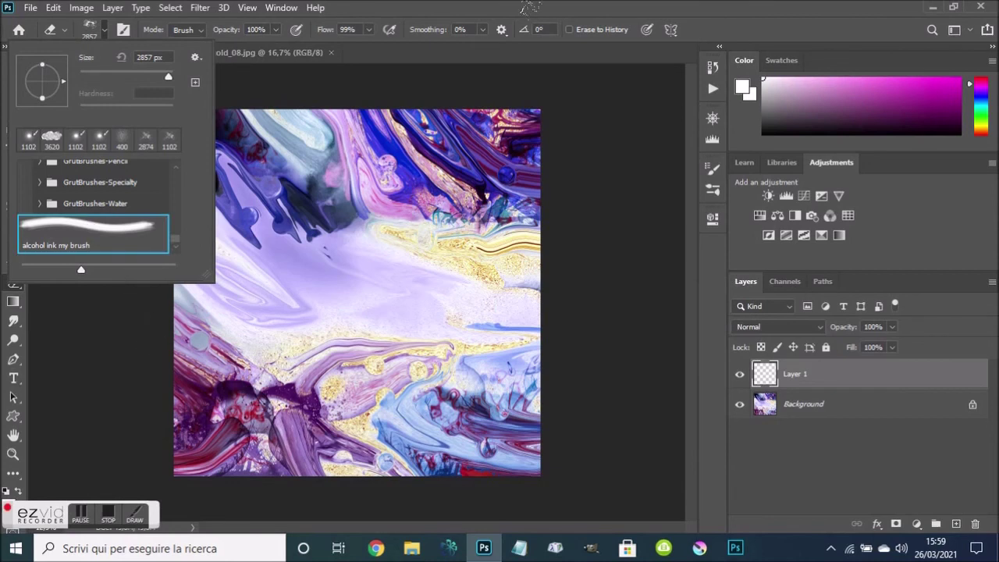
Set the foreground colour to a bright, saturated magenta
click(898, 92)
click(940, 85)
drag(939, 85, 974, 72)
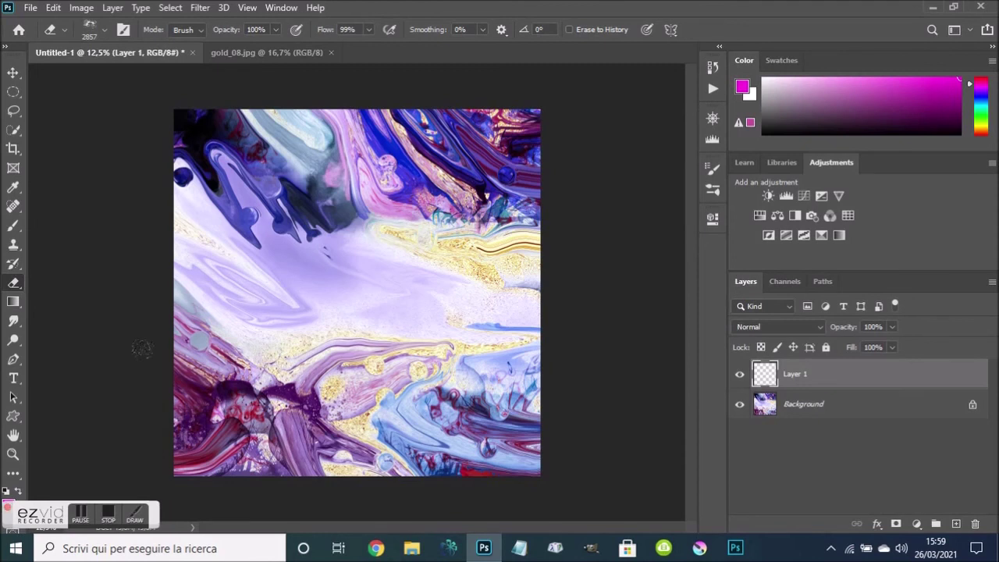
Raise brush flow to 100% and undo the last eraser stroke via Edit > Undo
drag(334, 37, 406, 36)
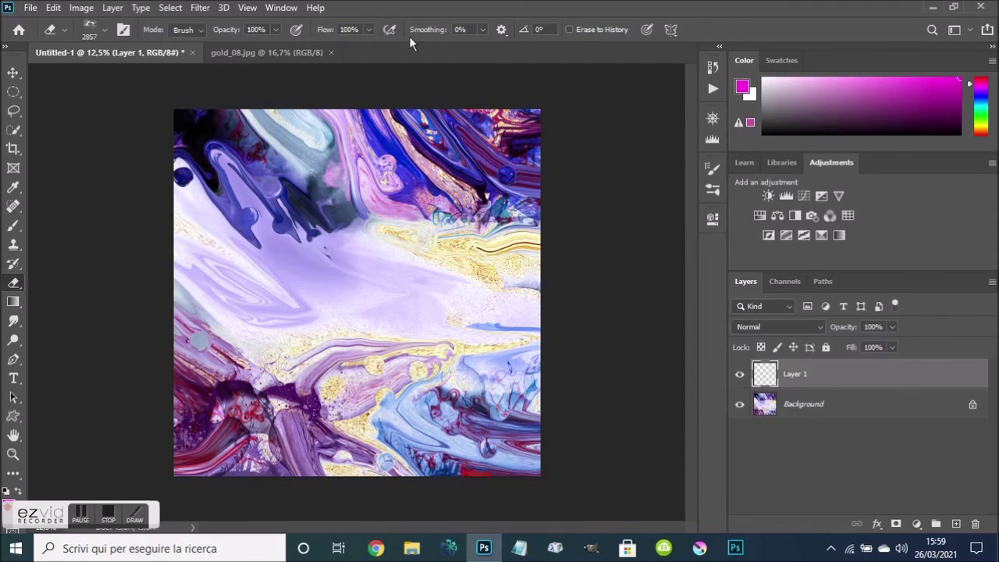
click(54, 9)
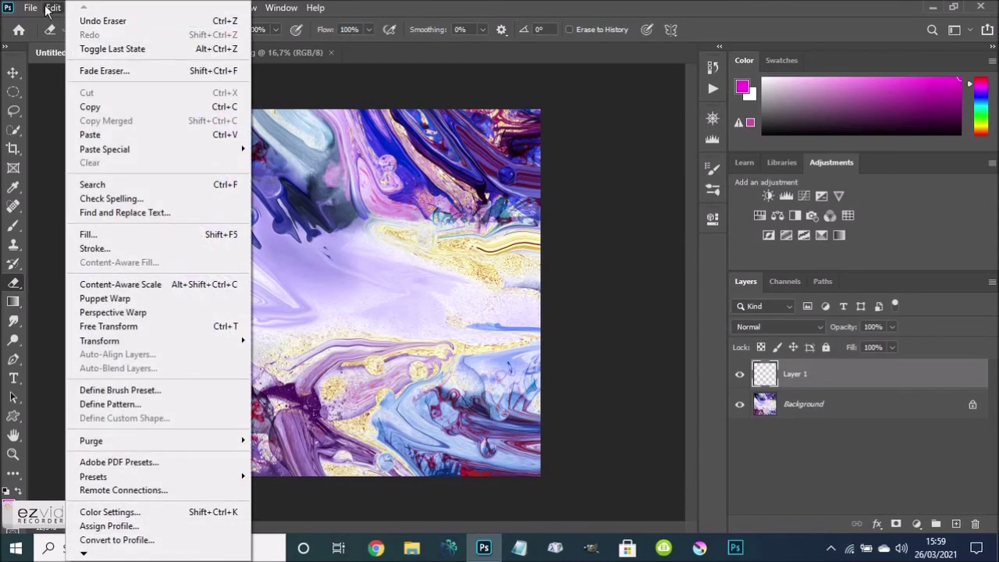
click(48, 10)
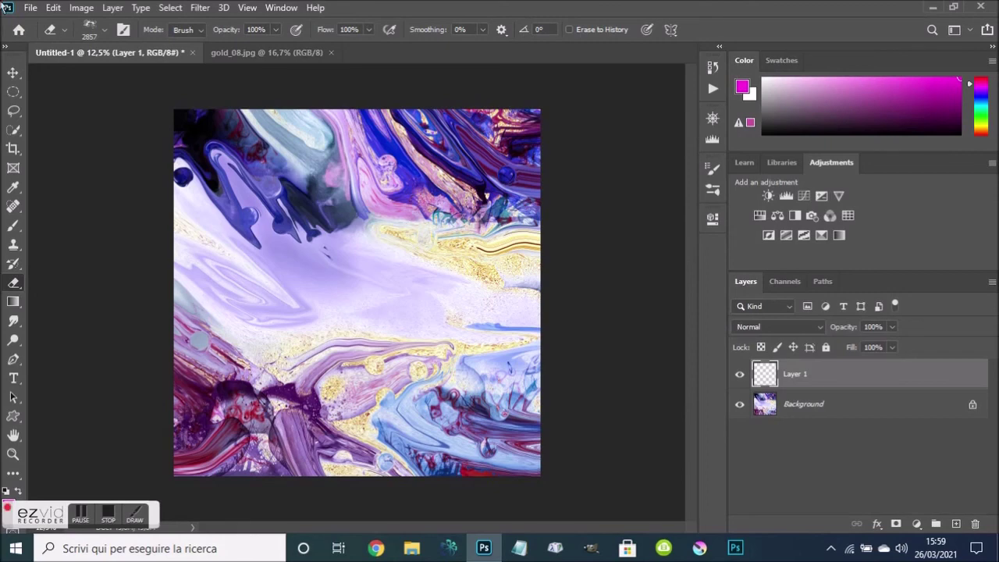
click(53, 9)
click(101, 21)
click(54, 9)
click(102, 21)
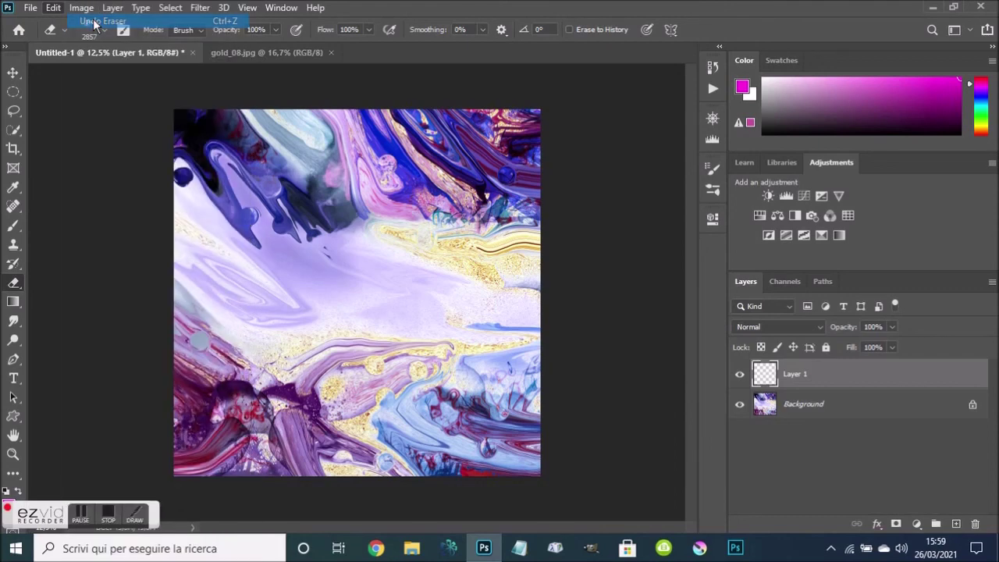
click(51, 9)
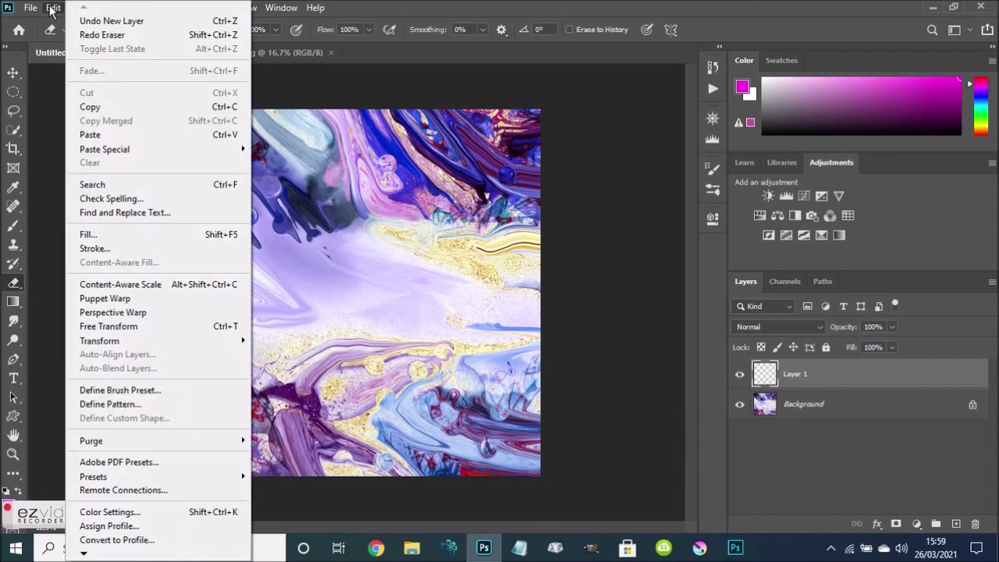
click(52, 10)
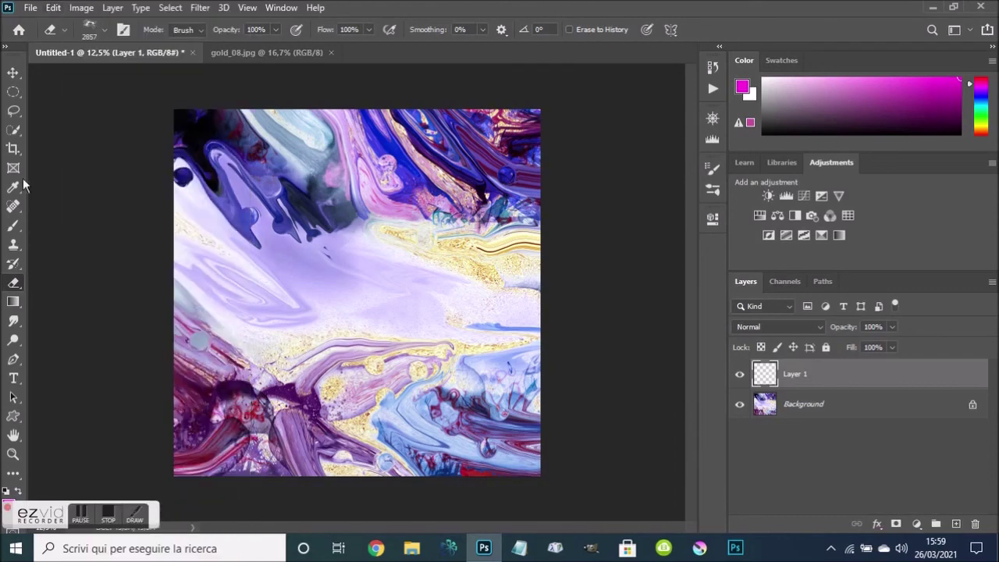
Select the 'alcohol ink my brush' preset with the Brush tool
click(13, 226)
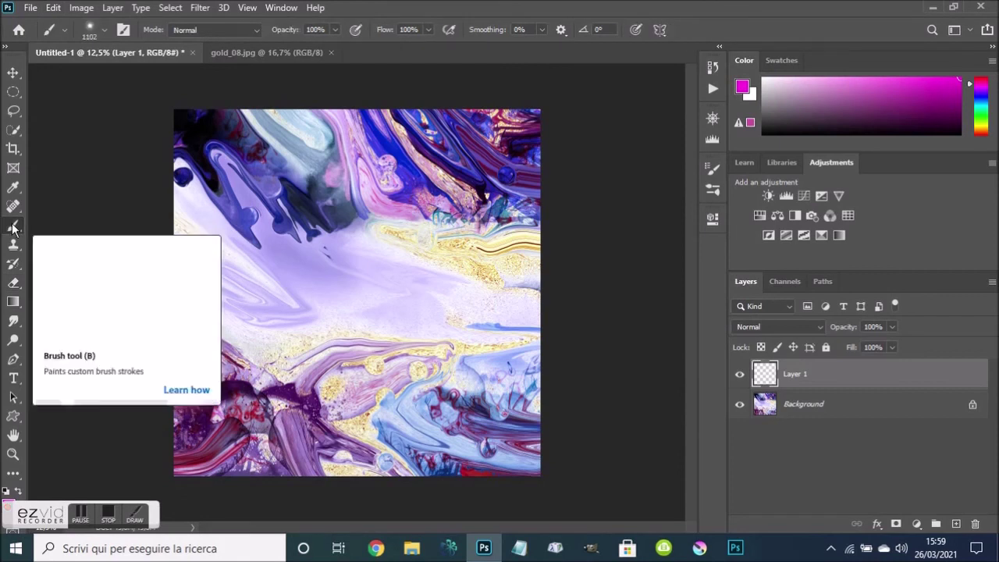
click(101, 31)
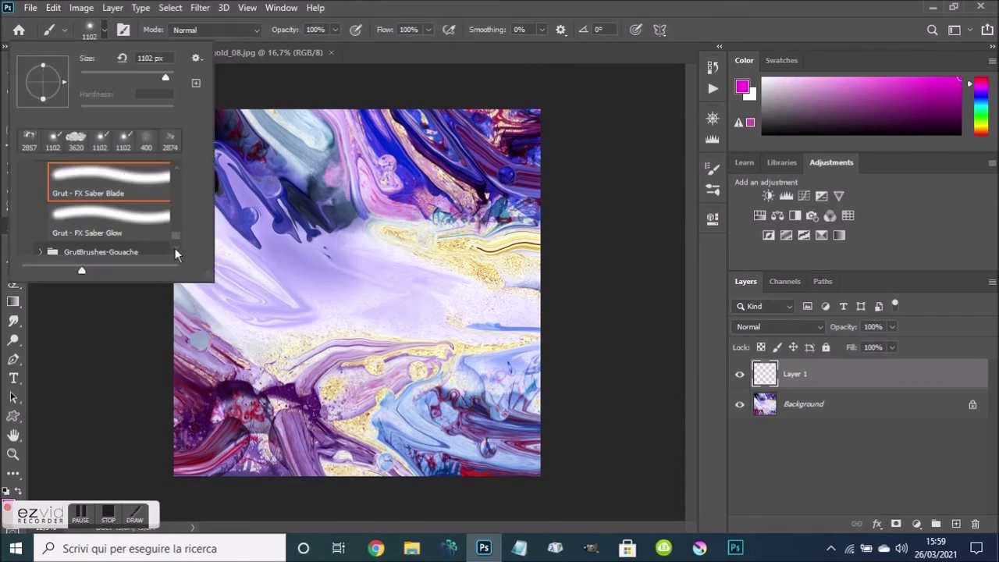
scroll(176, 250, down, 2)
scroll(176, 250, down, 2)
scroll(176, 250, down, 2)
scroll(176, 249, down, 1)
scroll(175, 250, down, 2)
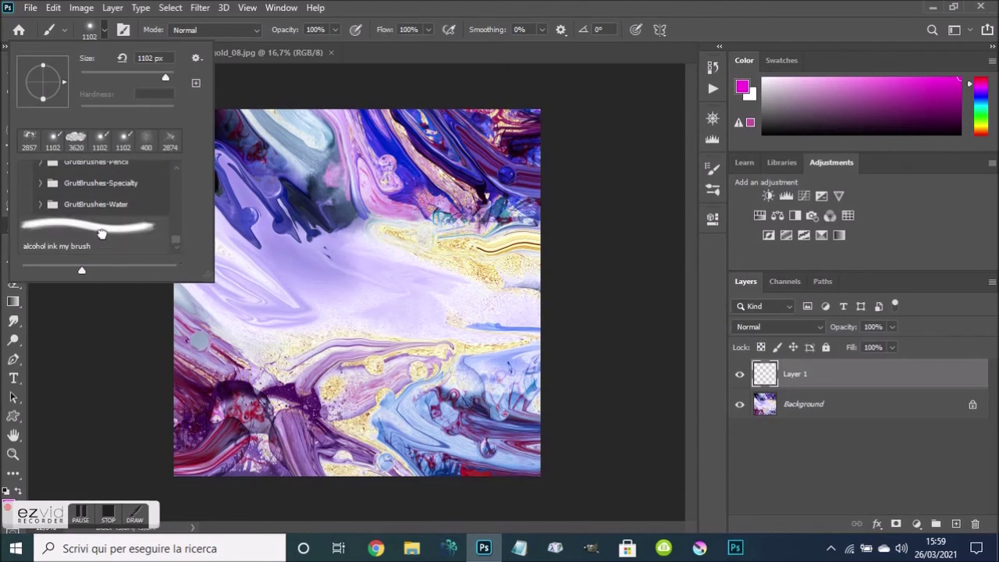
click(101, 233)
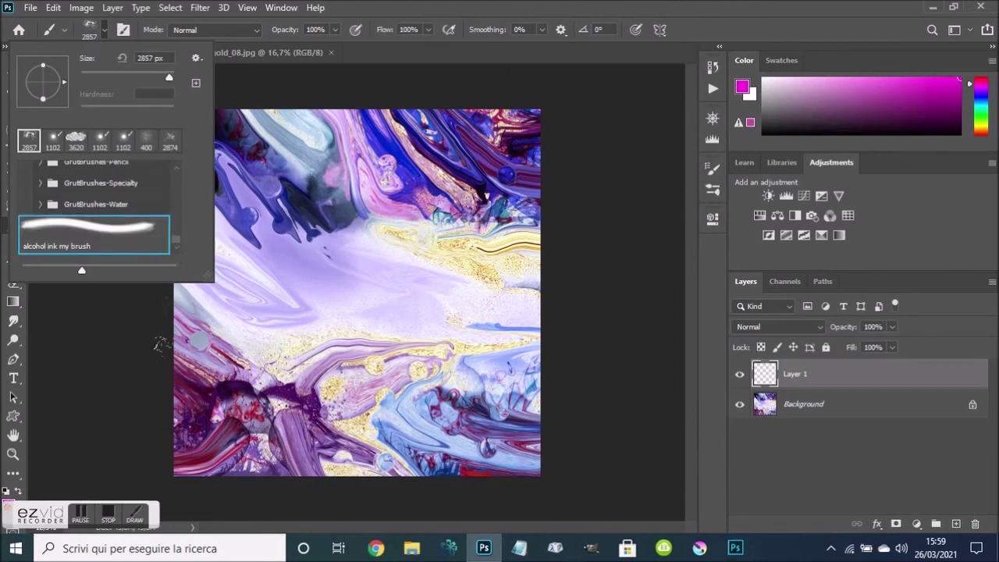
Replace an undone magenta mark with sampled dark purple ink strokes over the lower left
click(160, 344)
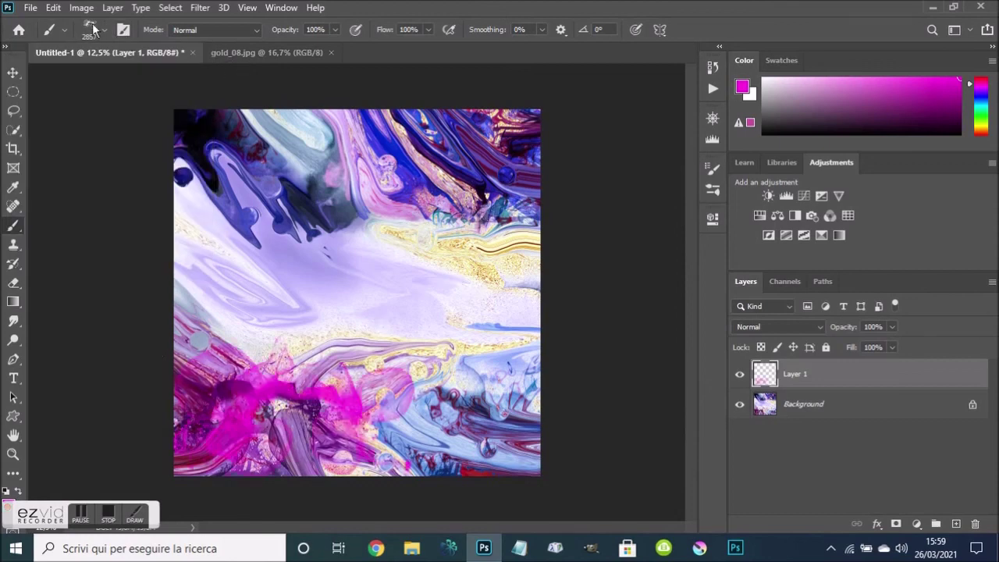
key(ctrl+z)
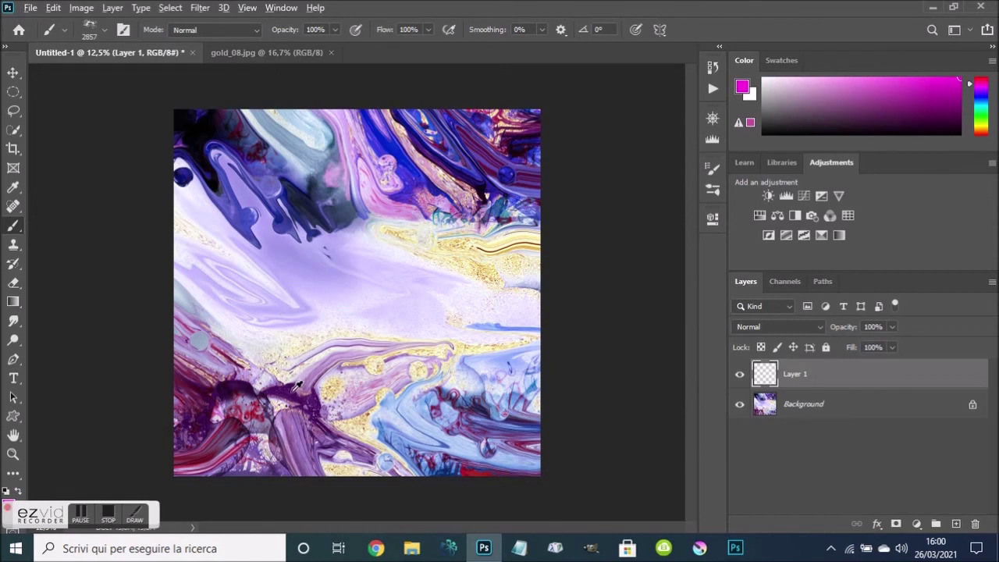
alt+click(292, 390)
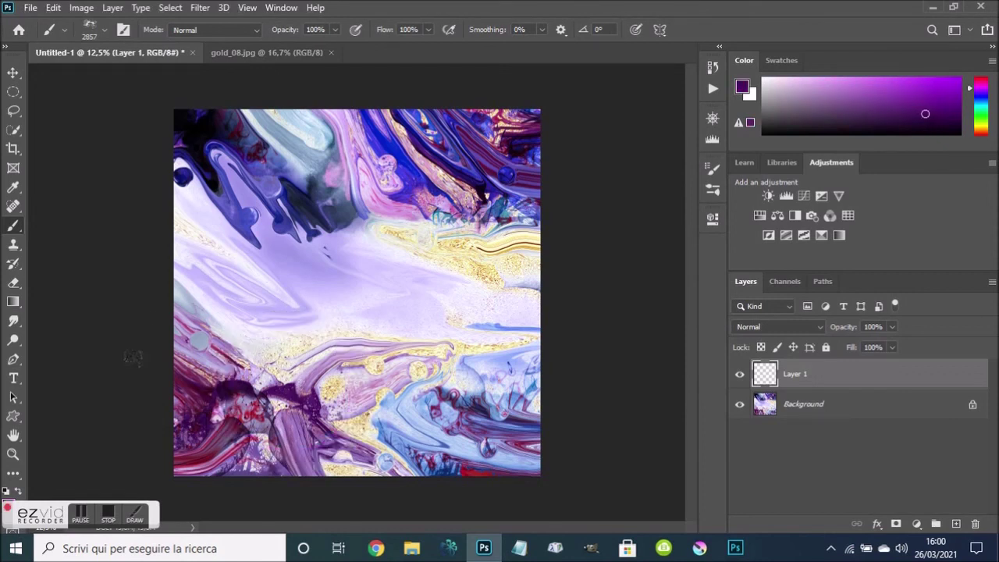
drag(320, 390, 203, 445)
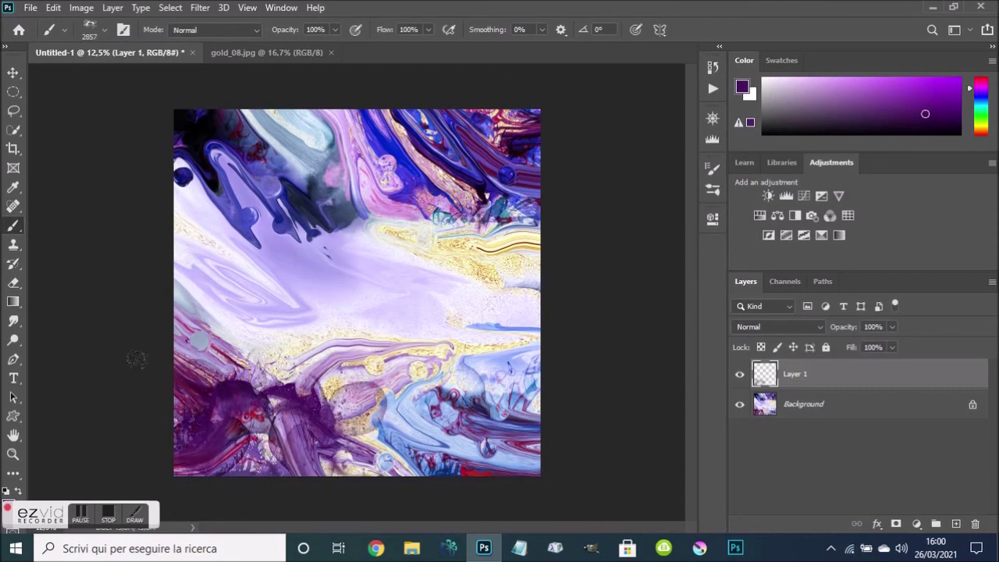
drag(359, 398, 211, 441)
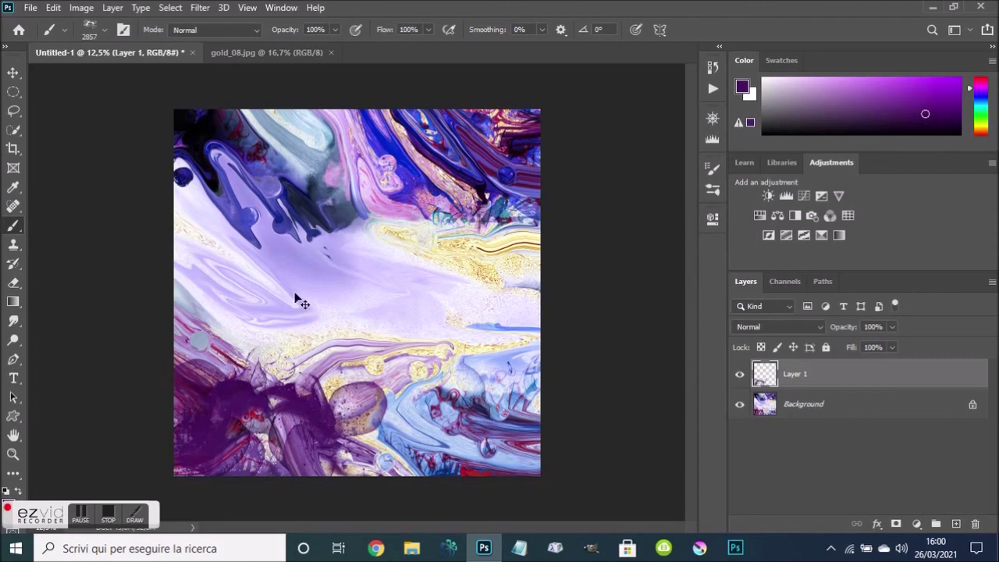
Darken the lower-left ink stroke to black with Hue/Saturation Lightness -100
key(ctrl+u)
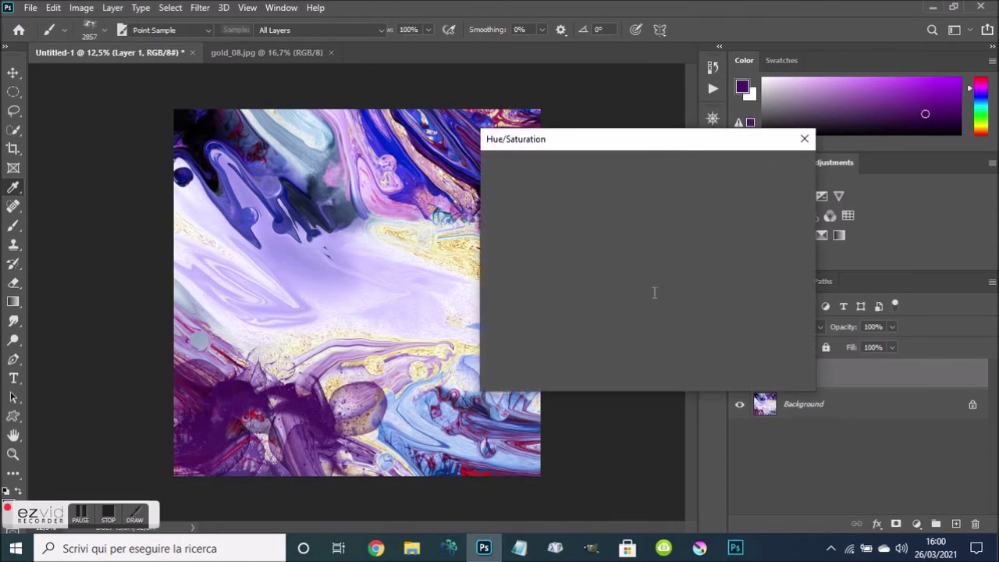
drag(613, 316, 541, 314)
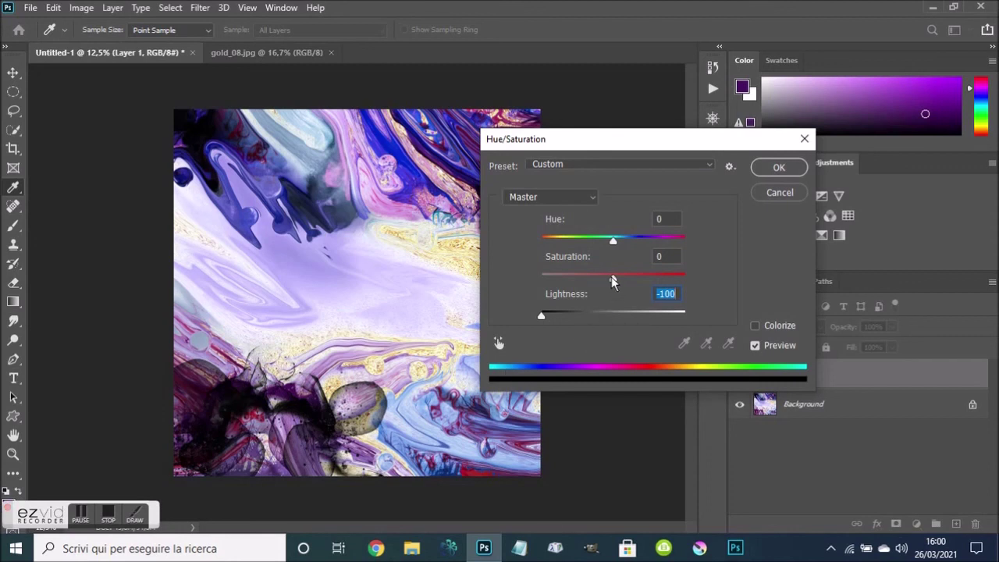
click(777, 170)
On new Layer 2, rotate the brush to -178° and darken its stroke to Lightness -100
key(b)
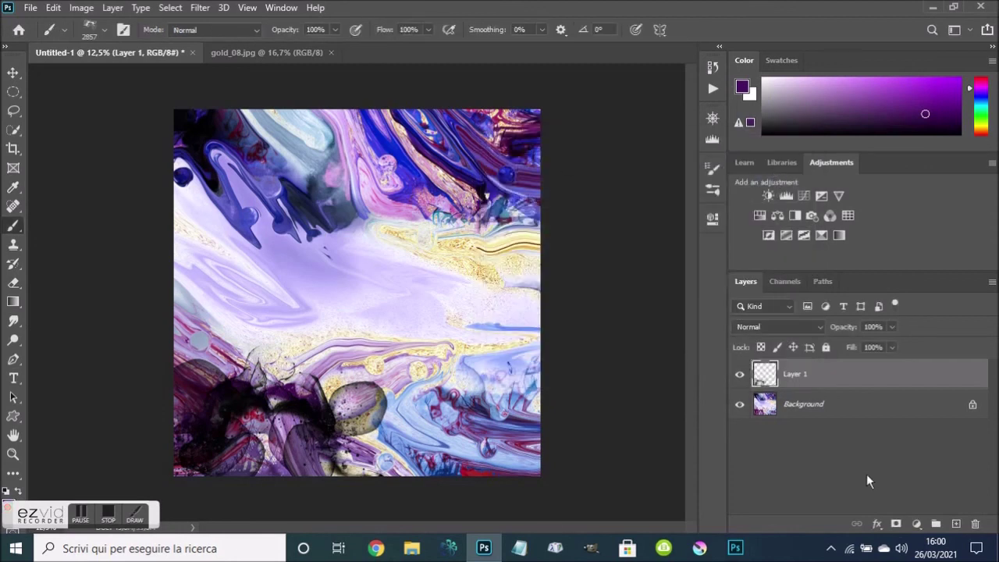
click(957, 524)
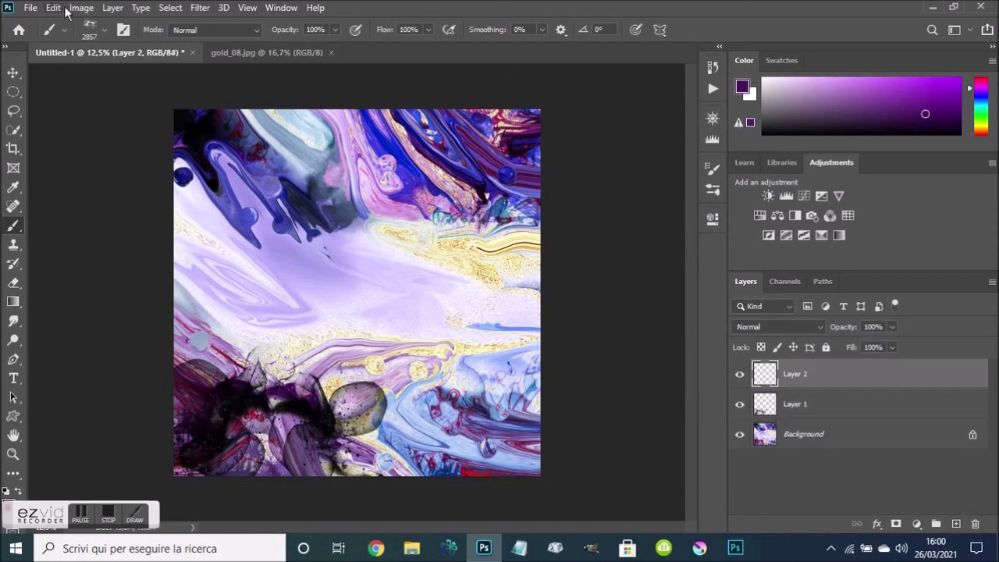
click(103, 30)
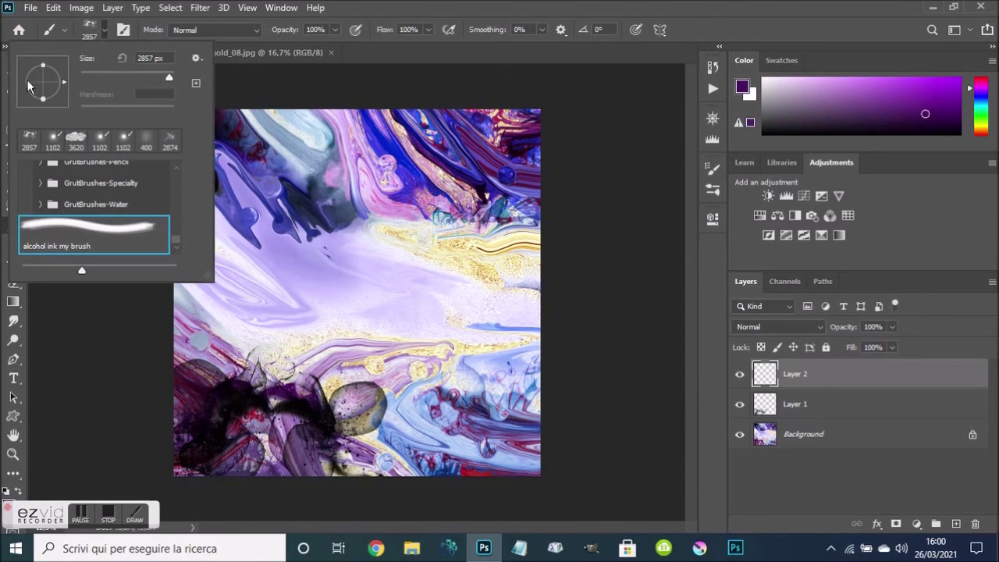
click(22, 89)
key(Return)
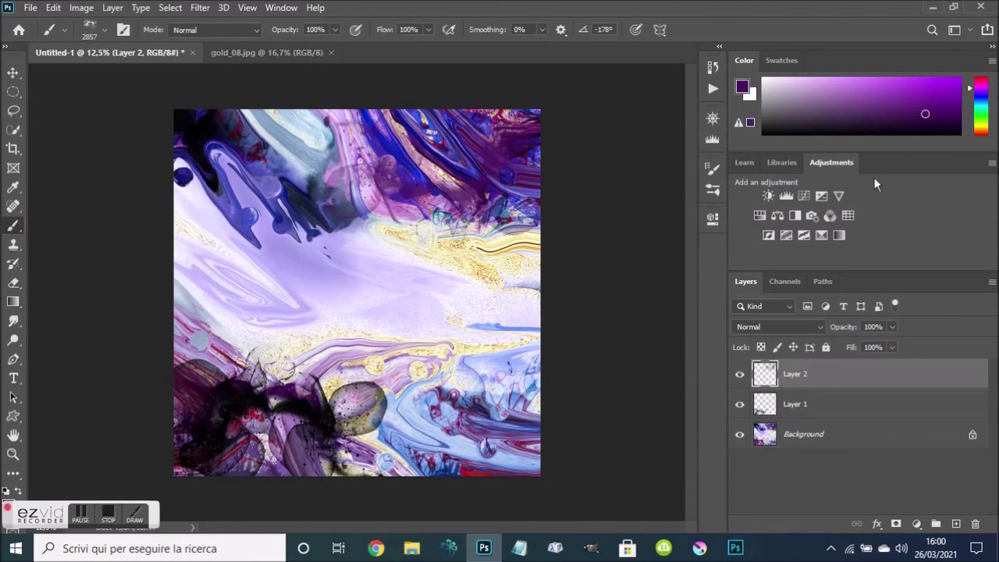
key(ctrl+u)
drag(613, 318, 493, 319)
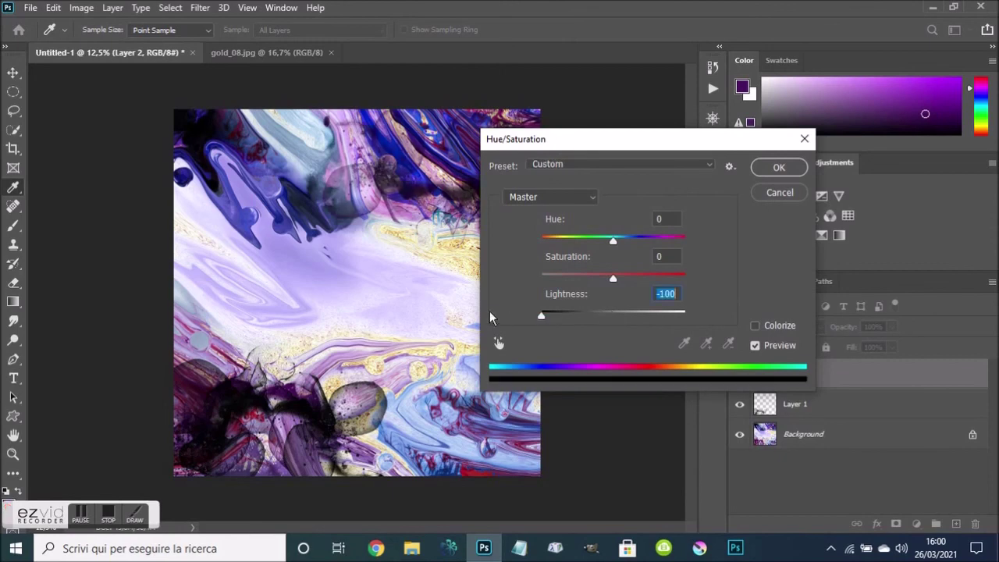
click(779, 169)
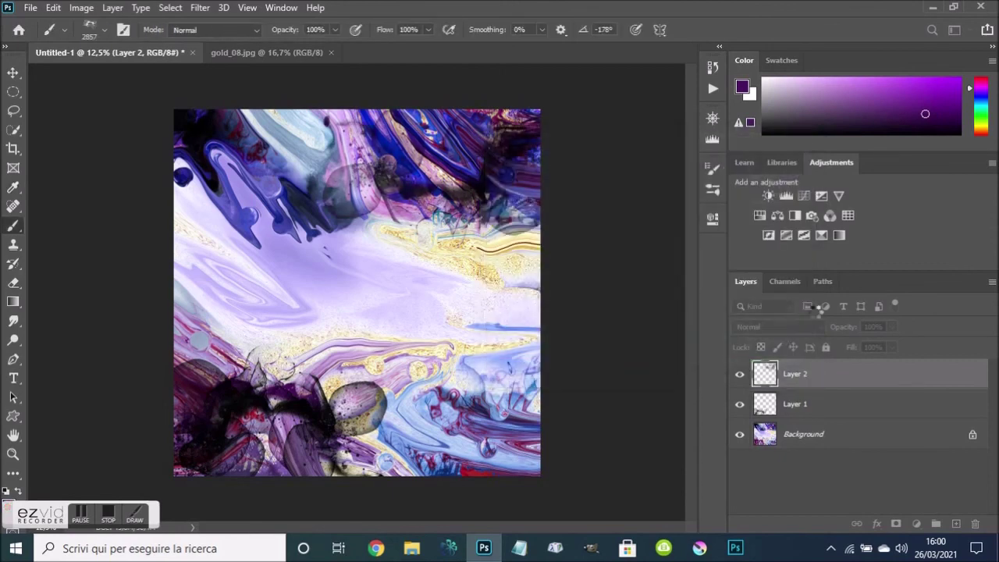
Merge Layer 2 into Layer 1, then duplicate Layer 1 and merge the copy back down to darken the ink
right_click(835, 376)
click(705, 434)
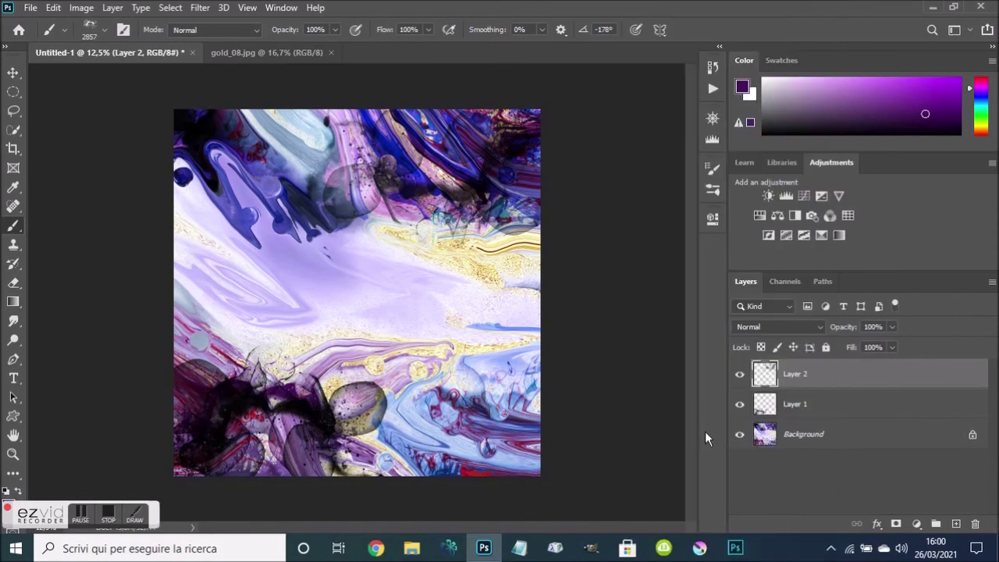
drag(864, 380, 956, 525)
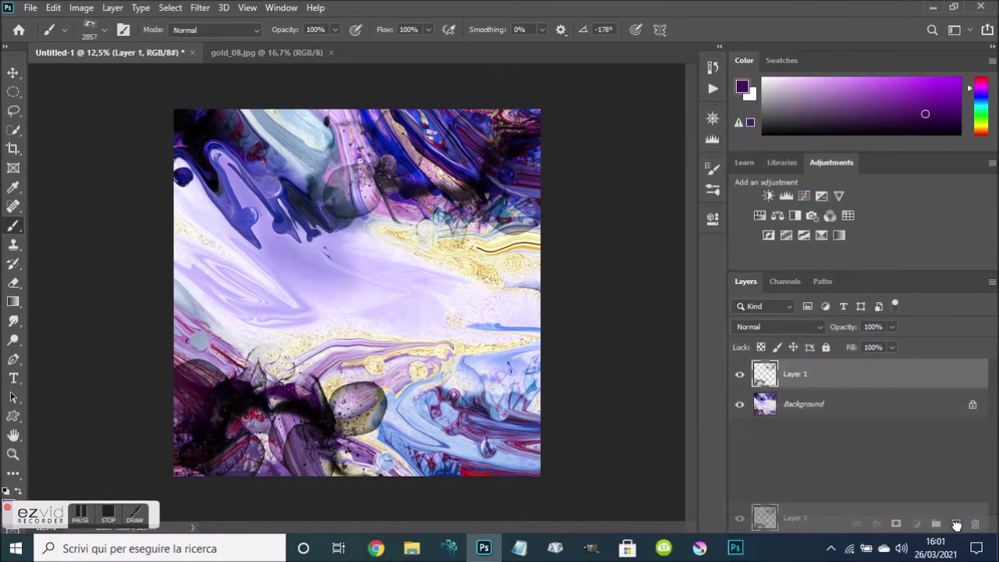
drag(957, 525, 956, 525)
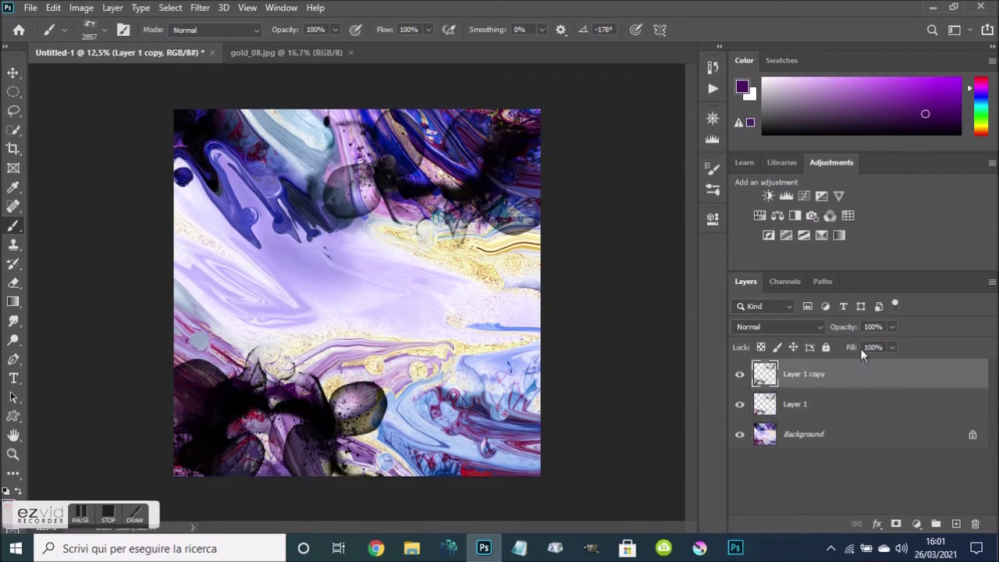
right_click(860, 376)
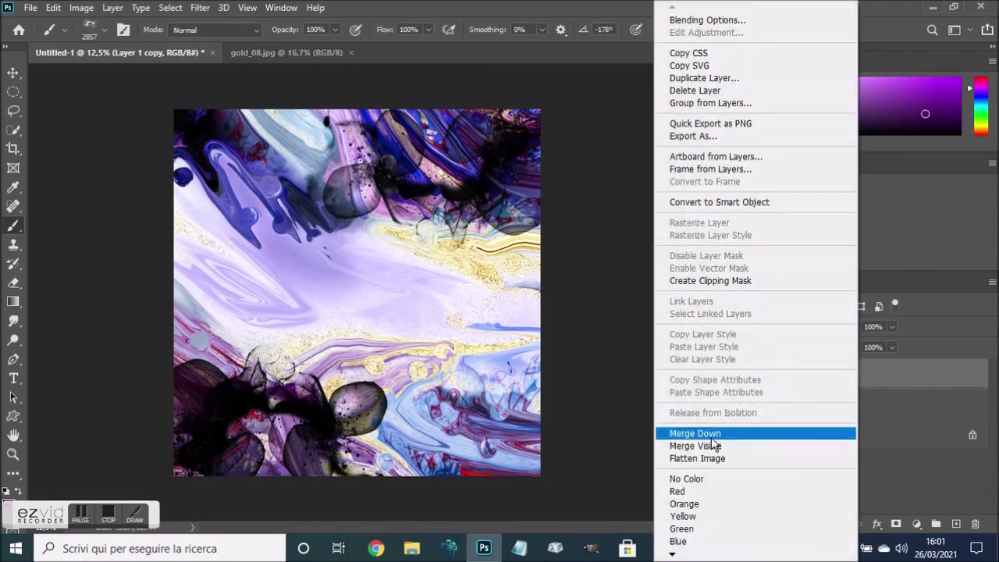
click(711, 436)
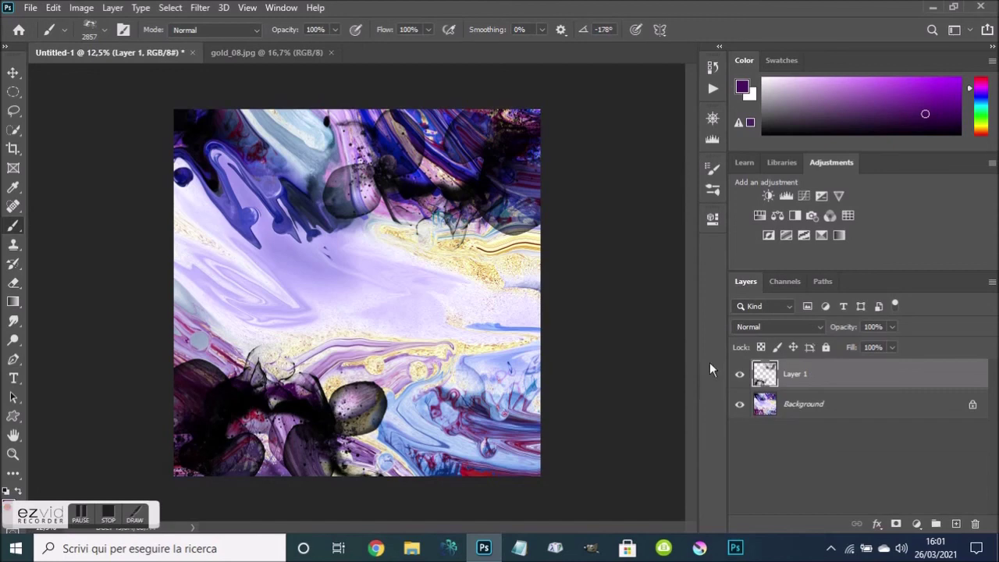
Try Layer 1 in Overlay blend mode at 0% fill, then delete it, leaving only Background
click(793, 325)
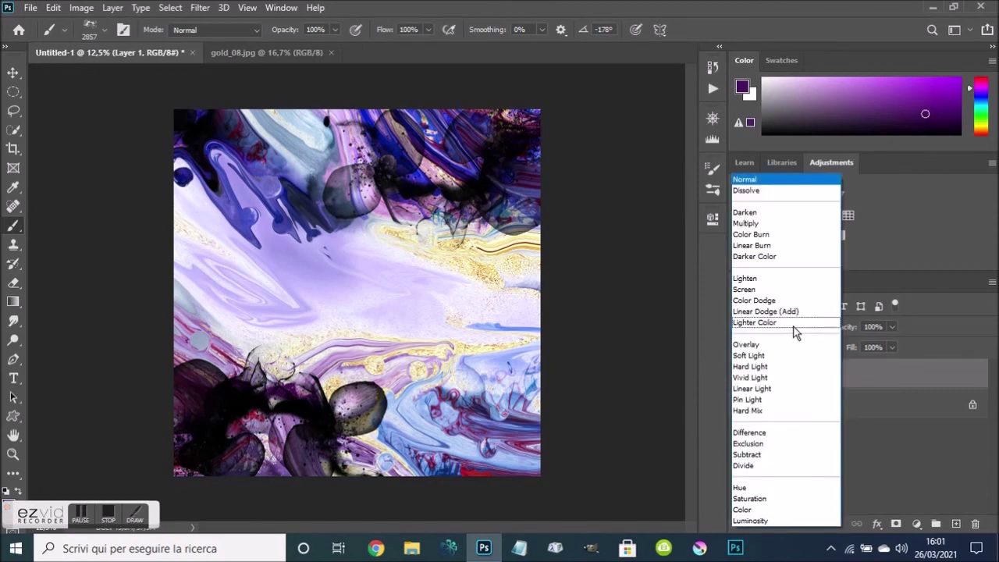
click(756, 346)
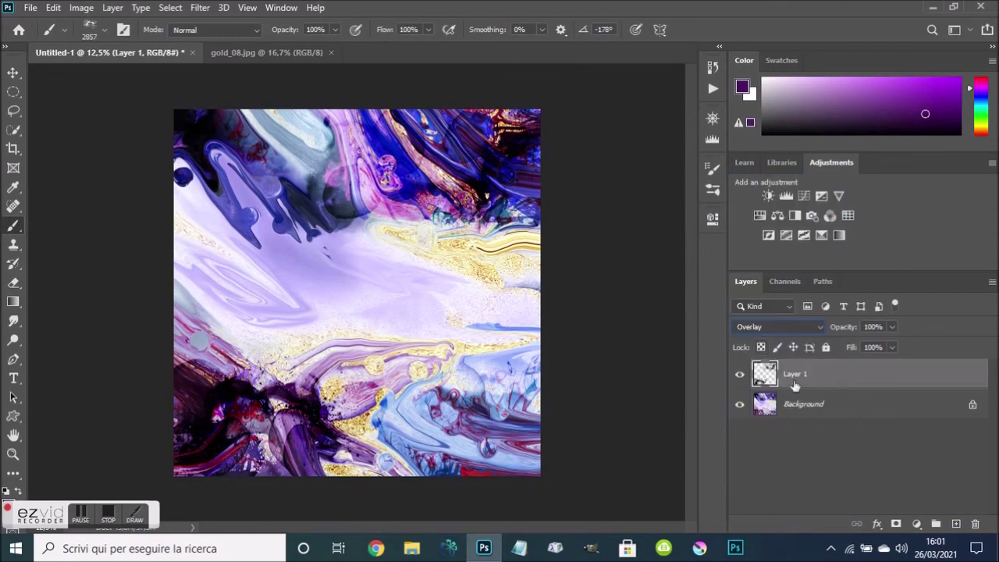
right_click(835, 381)
key(Escape)
drag(854, 349, 767, 349)
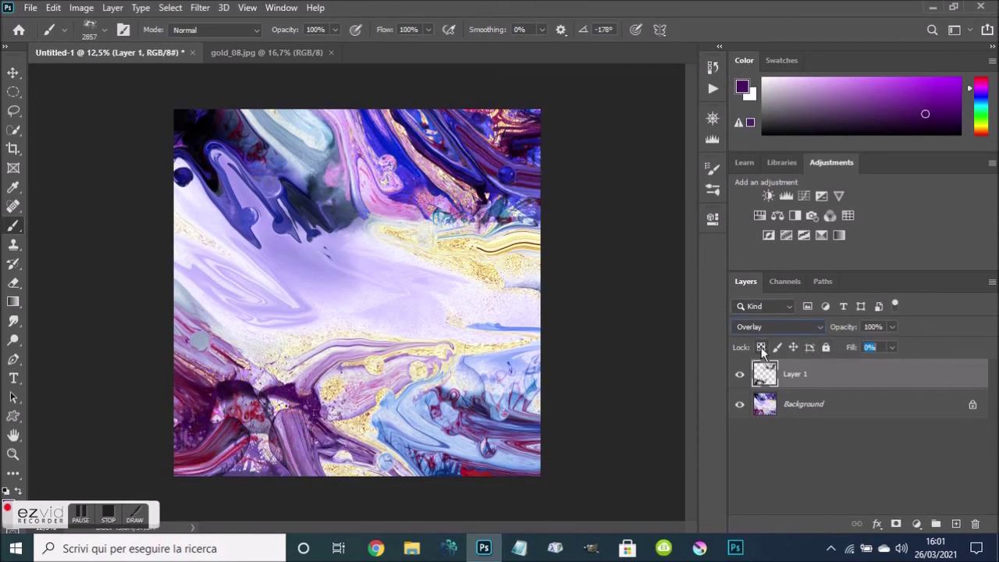
drag(858, 382, 977, 523)
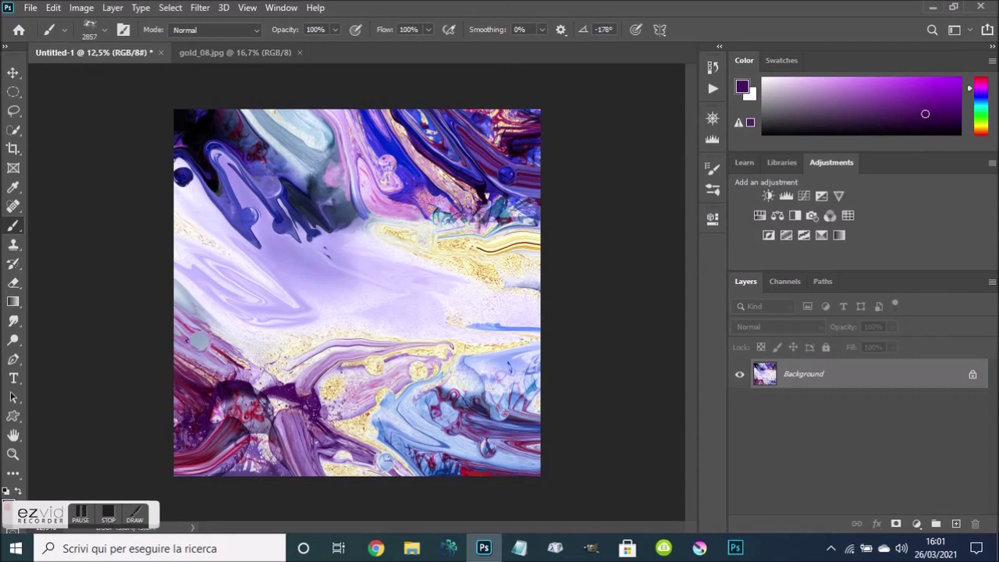
Make a Color Range selection sampled from a gold streak with Fuzziness 200
click(180, 9)
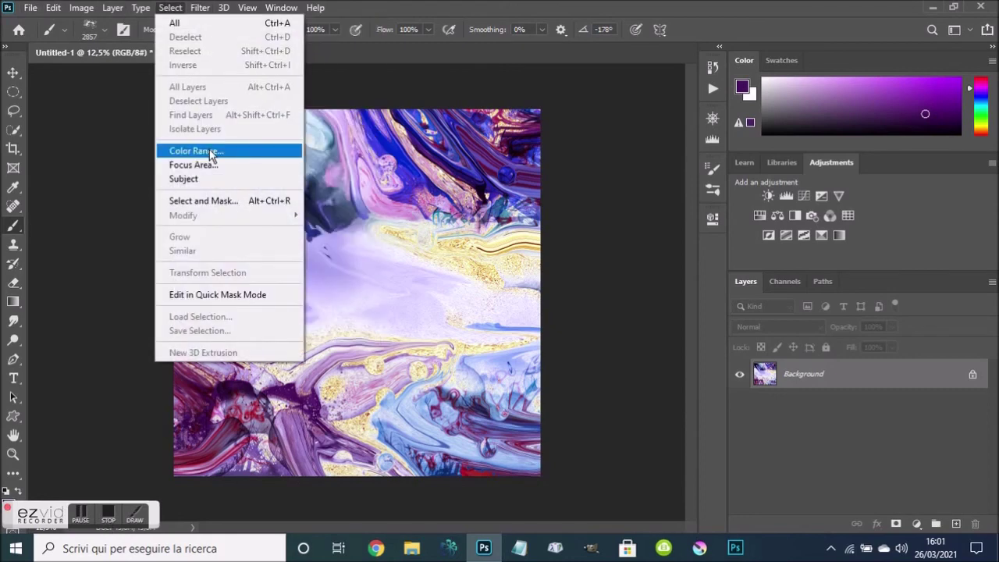
click(195, 151)
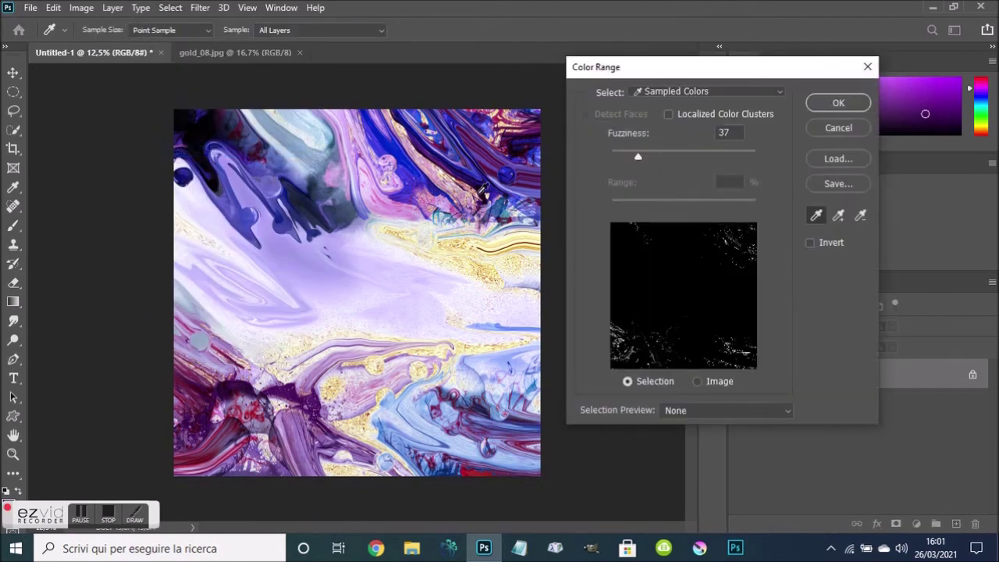
click(468, 238)
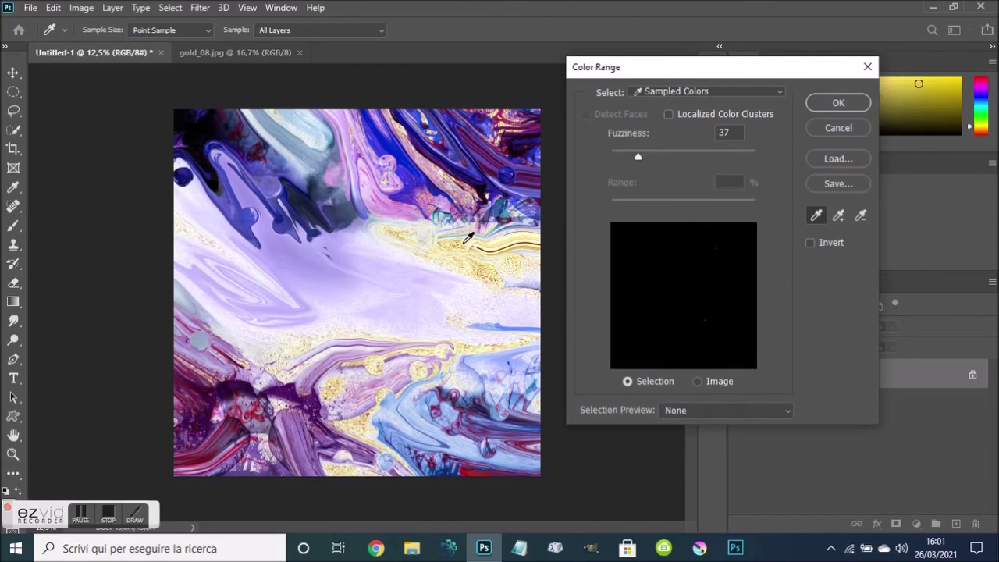
drag(637, 154, 756, 157)
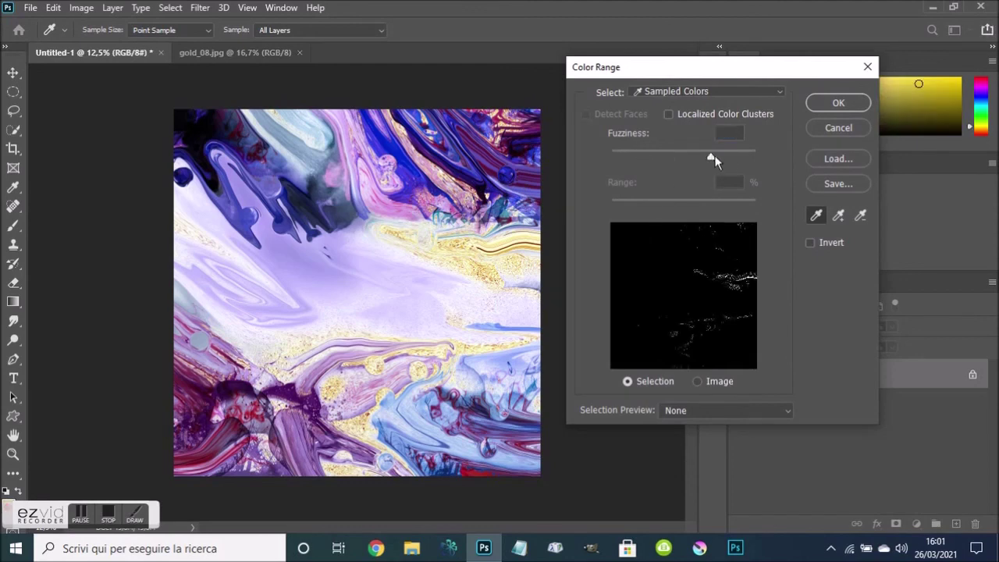
click(830, 105)
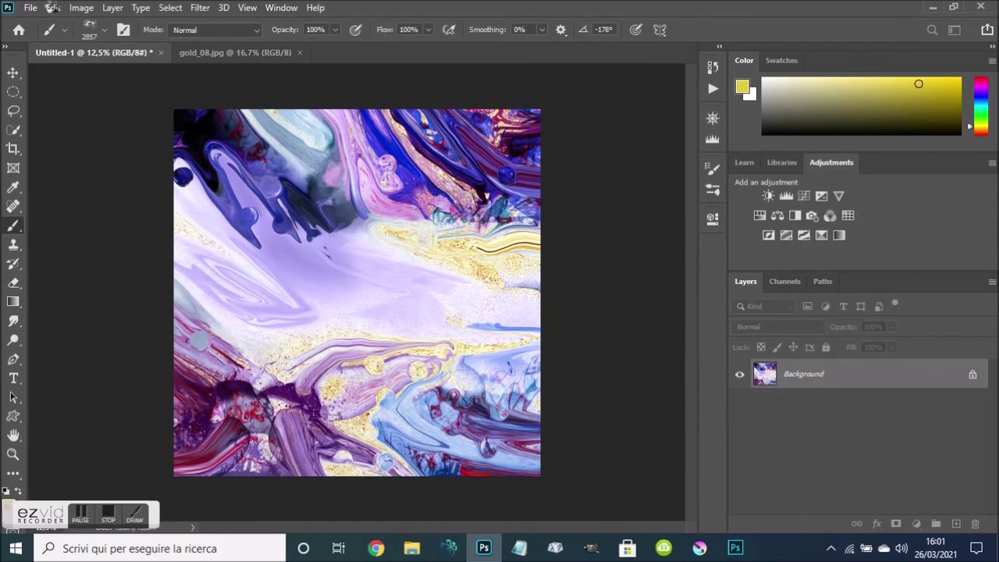
Fill the selected gold areas with the gold custom pattern using Edit > Fill
click(51, 8)
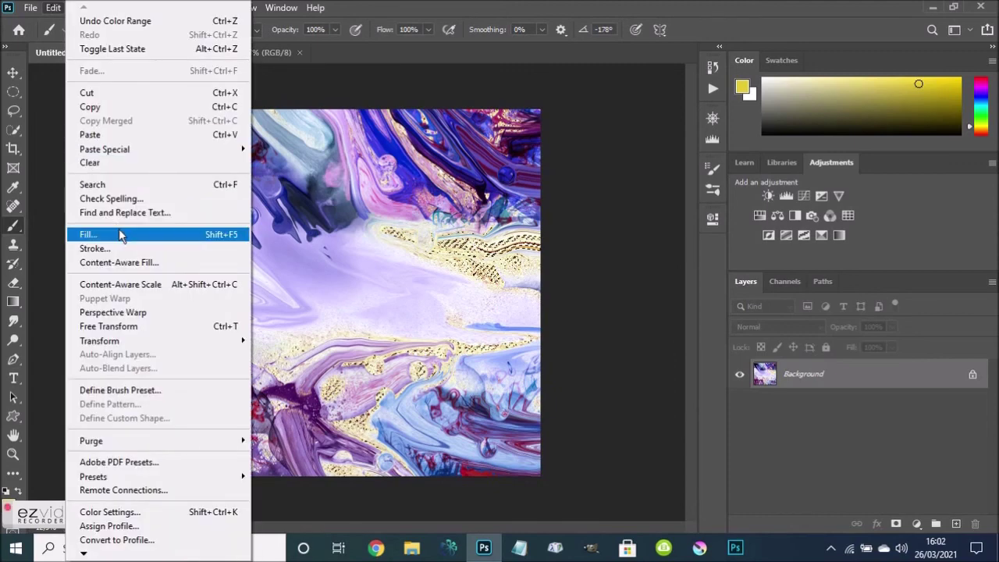
click(119, 232)
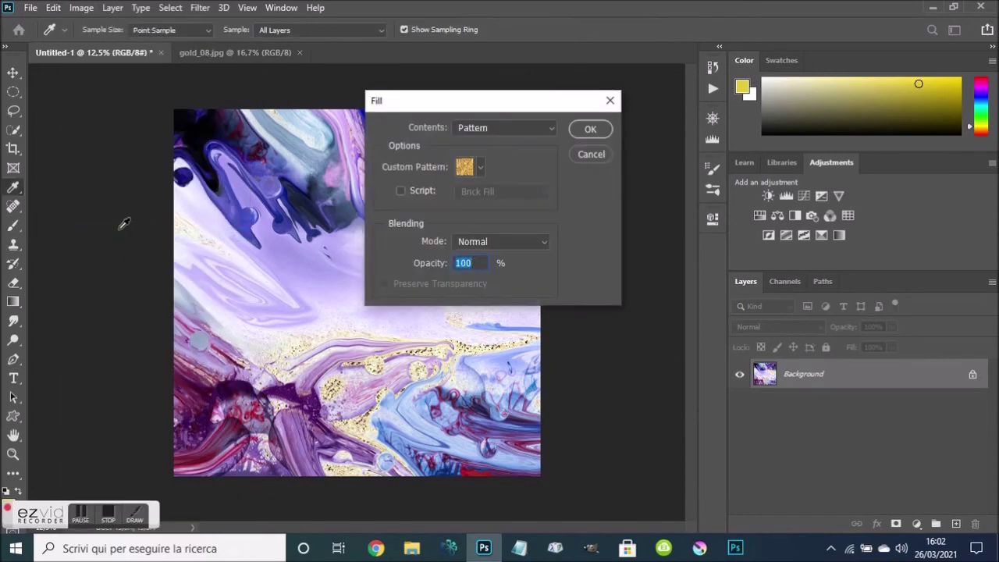
key(Return)
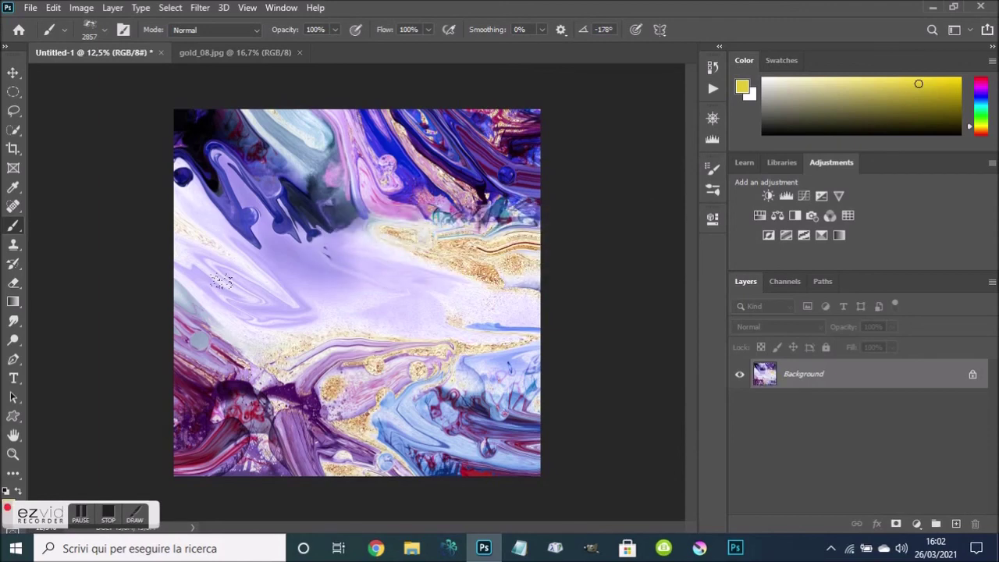
click(83, 551)
click(110, 521)
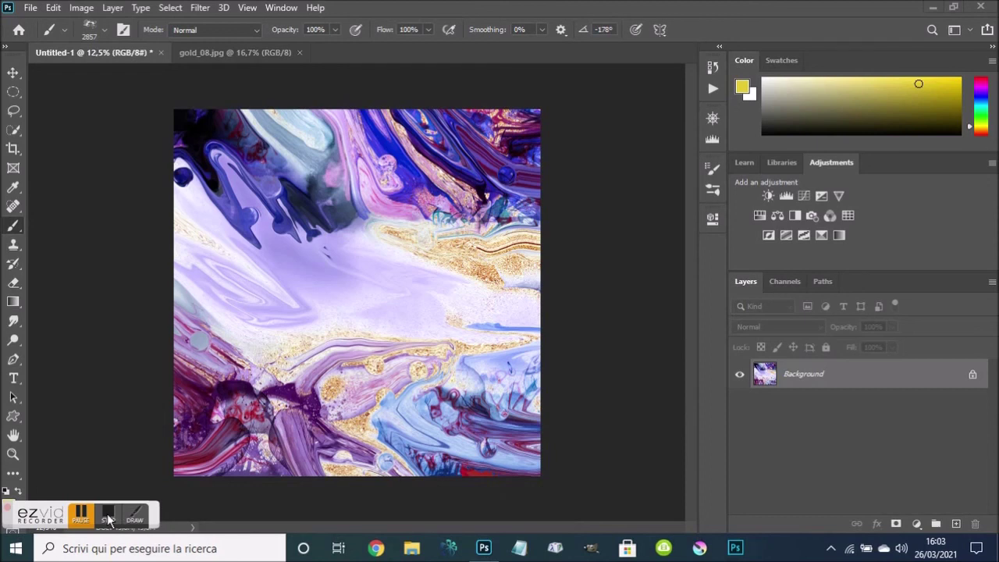
click(108, 518)
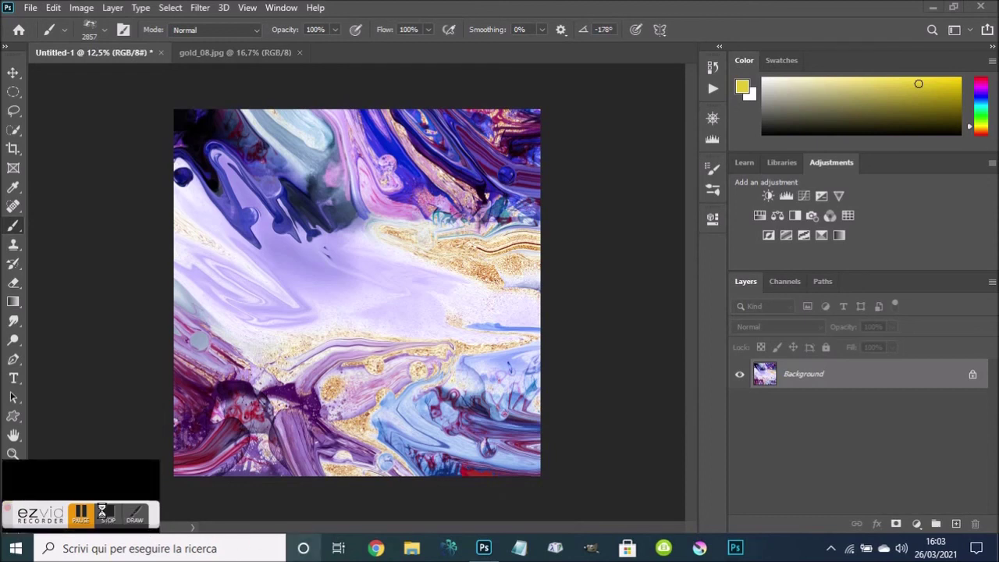